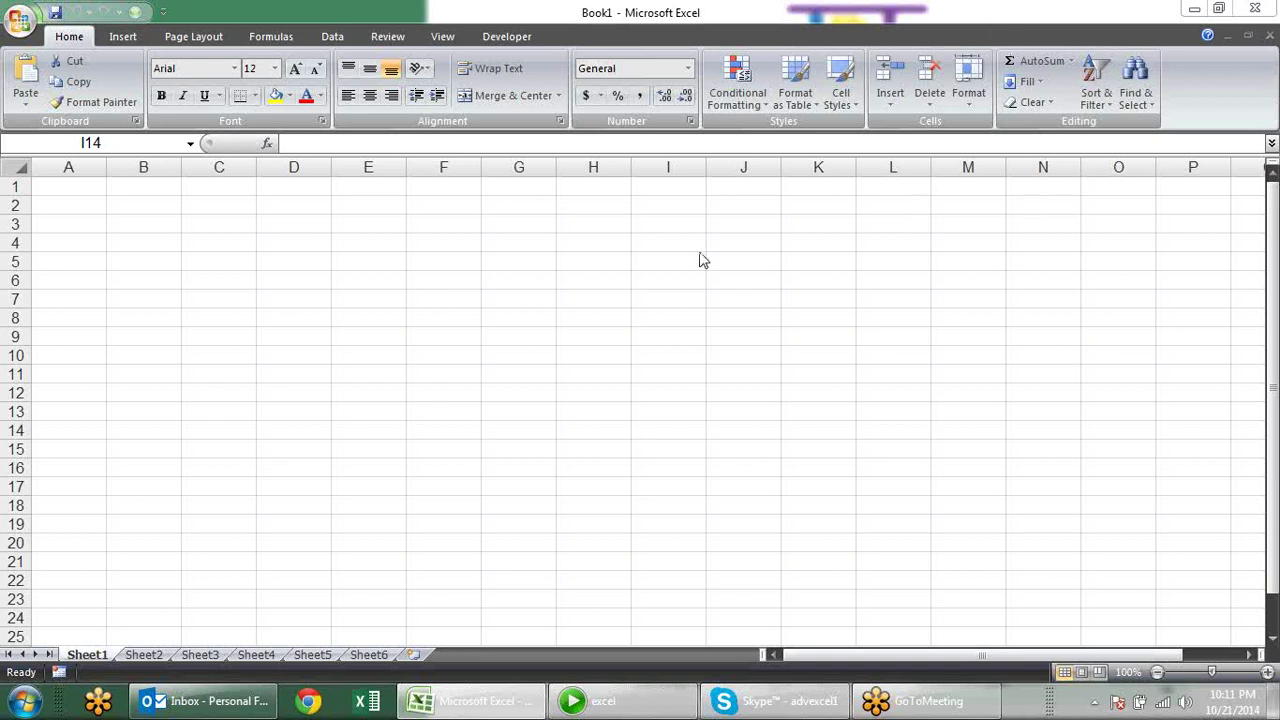
Select several cells and the block B2:E8 on Sheet1.
left_click(375, 260)
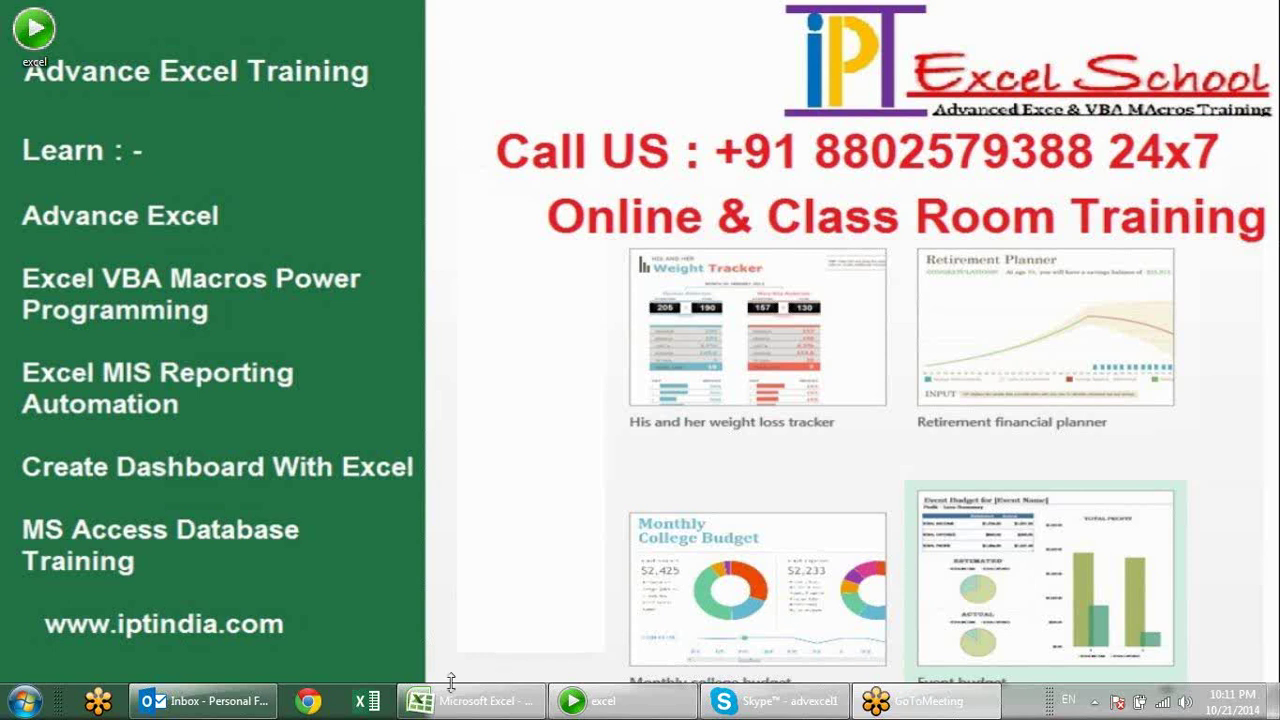
mouse_move(472, 701)
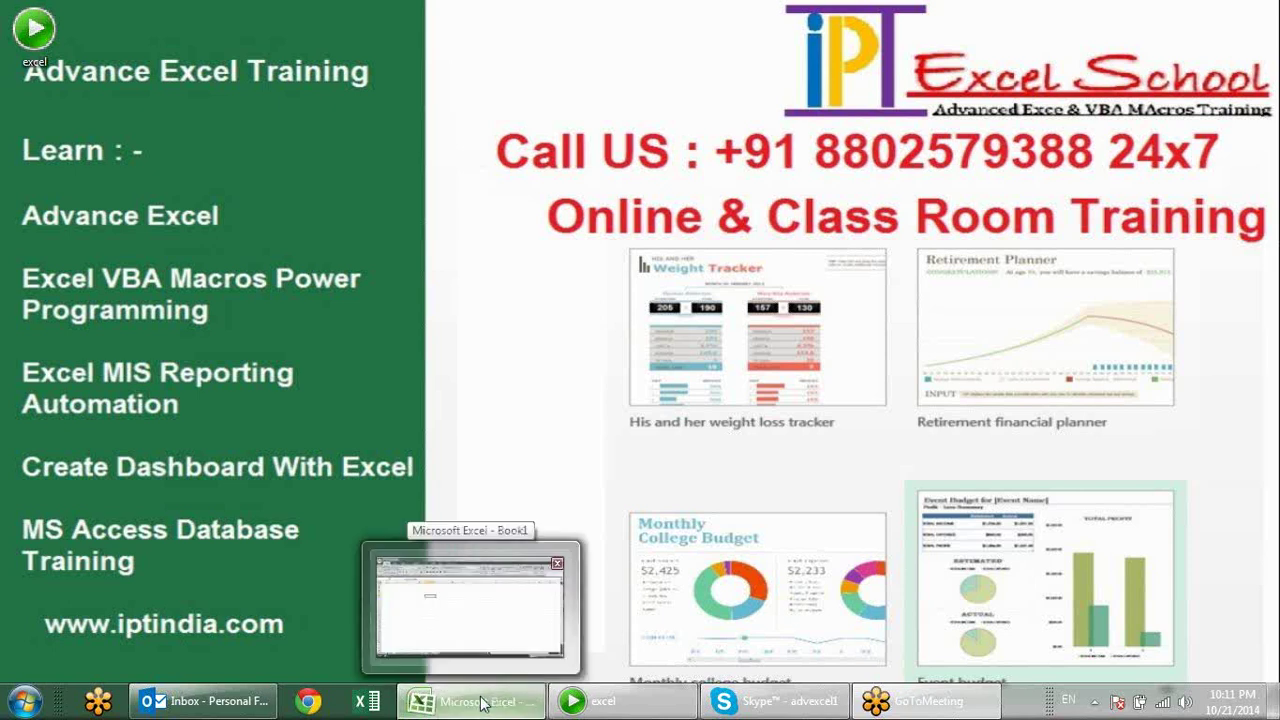
left_click(481, 703)
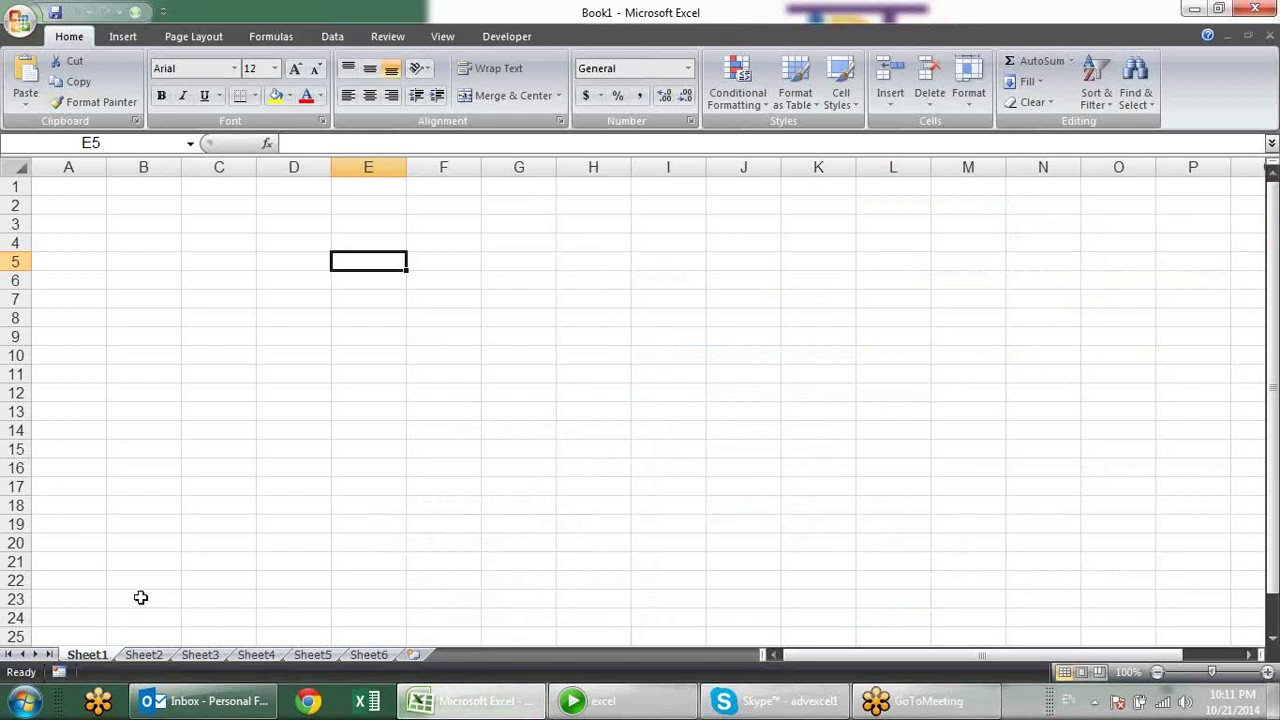
left_click(328, 297)
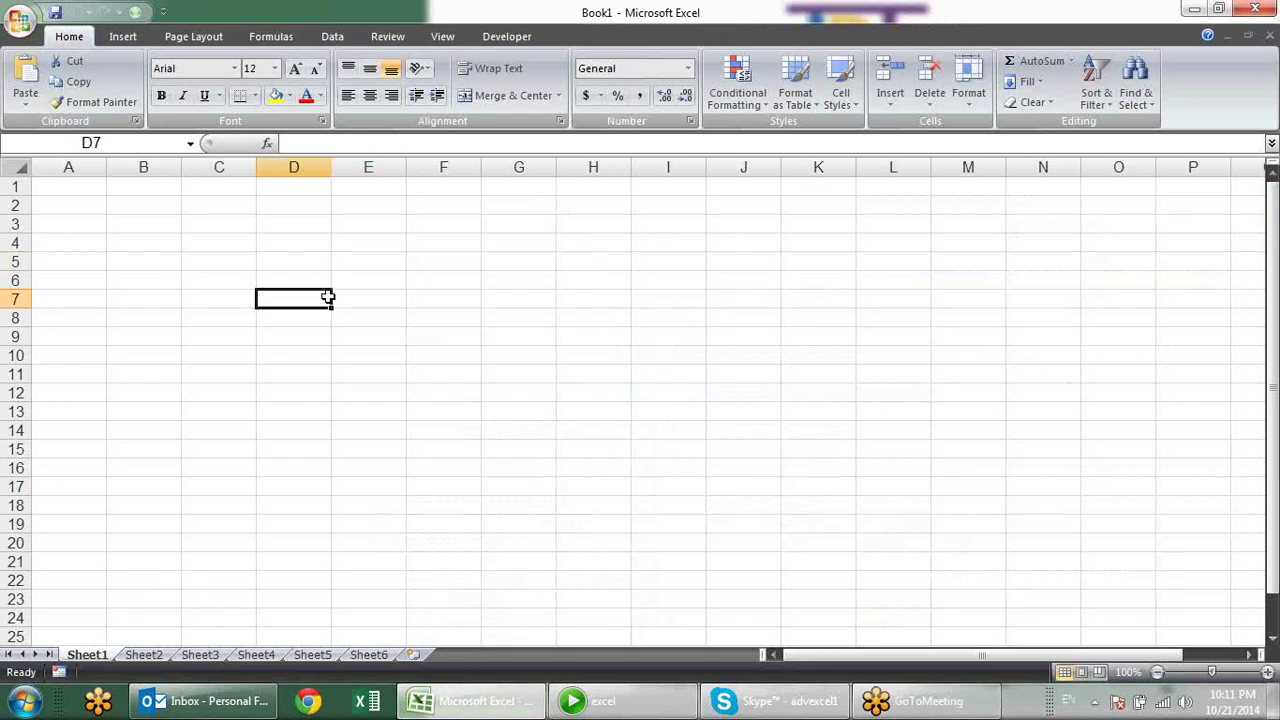
left_click(476, 331)
left_click(297, 248)
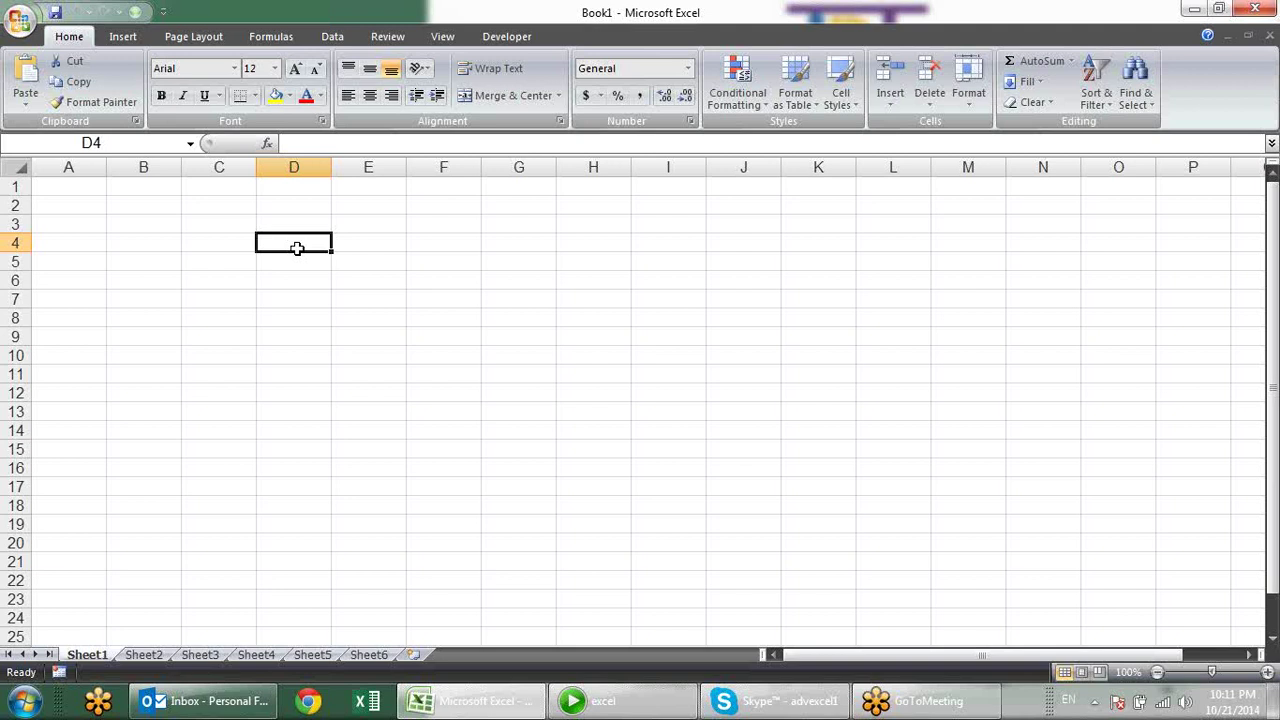
left_click_drag(174, 209, 366, 311)
left_click(540, 388)
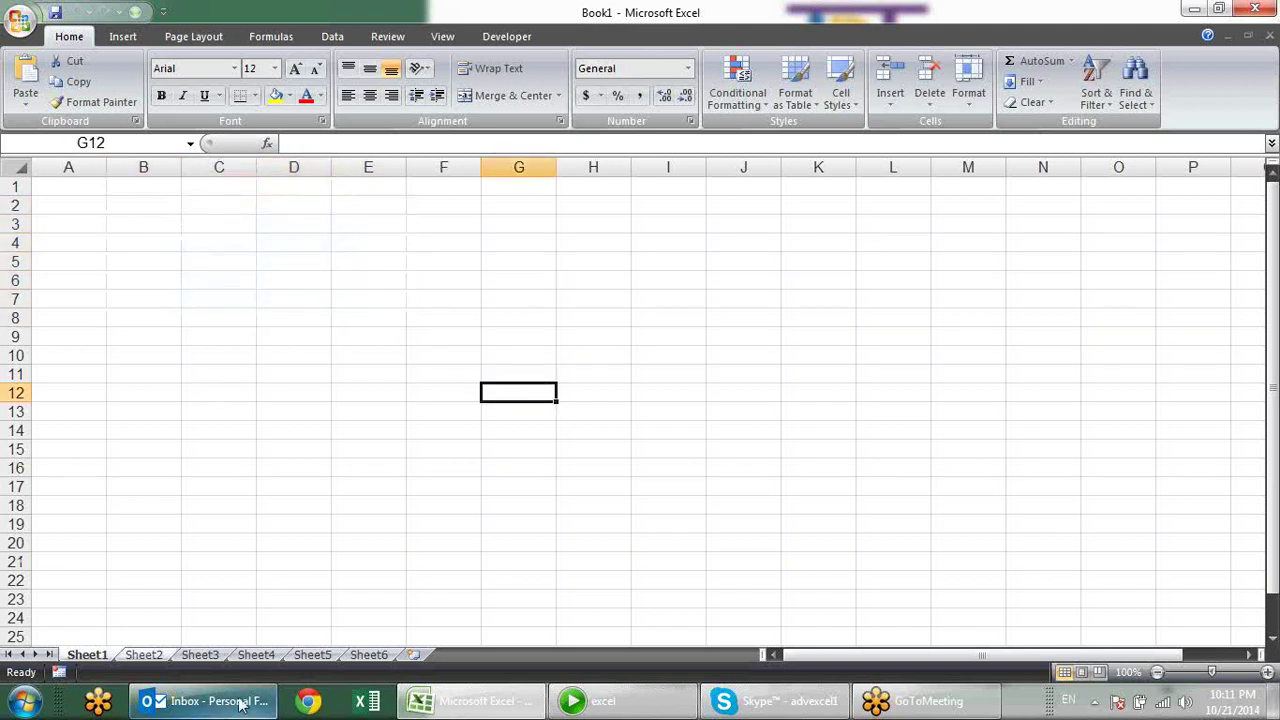
Open Sheet1's Protect Sheet dialog and close it without protecting.
right_click(104, 650)
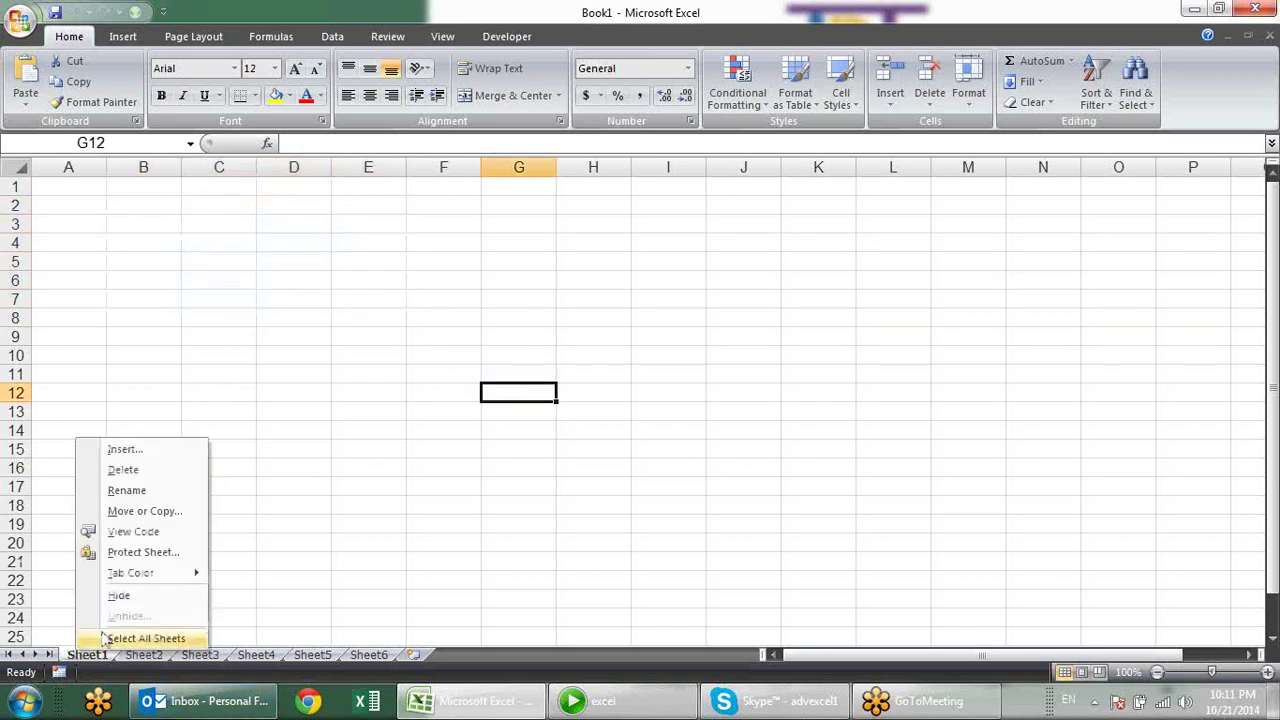
left_click(165, 556)
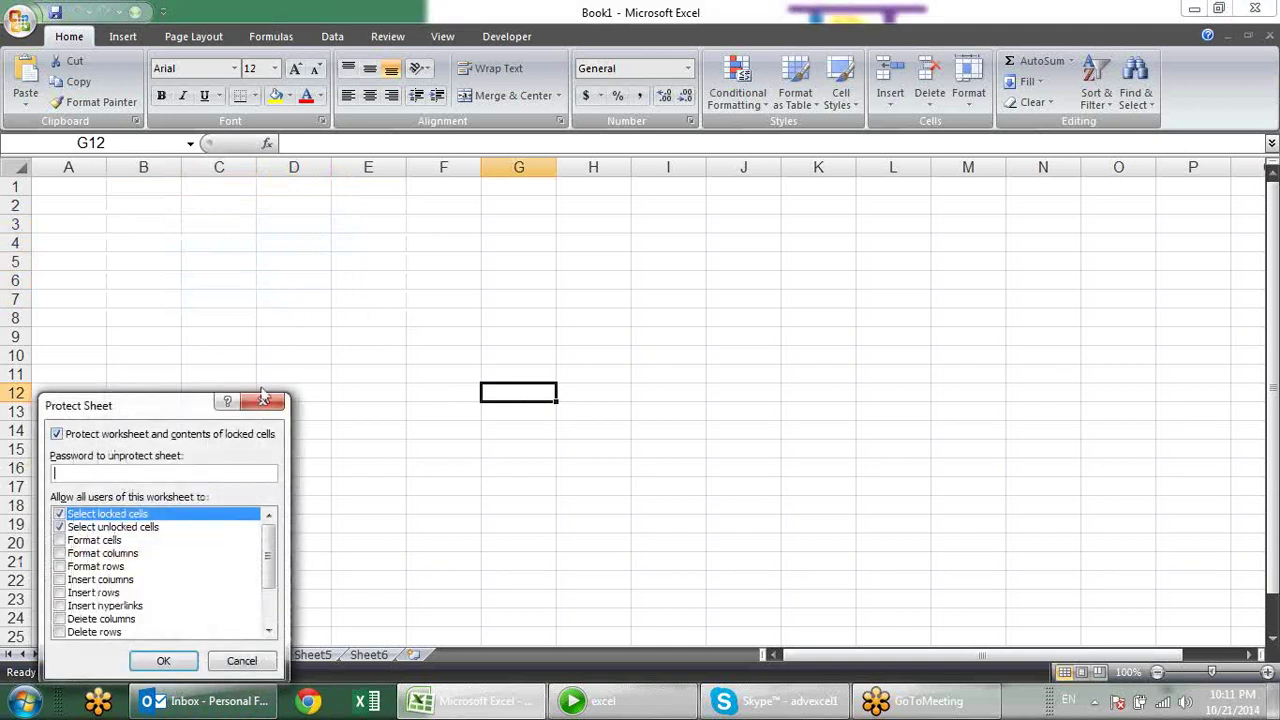
left_click(241, 661)
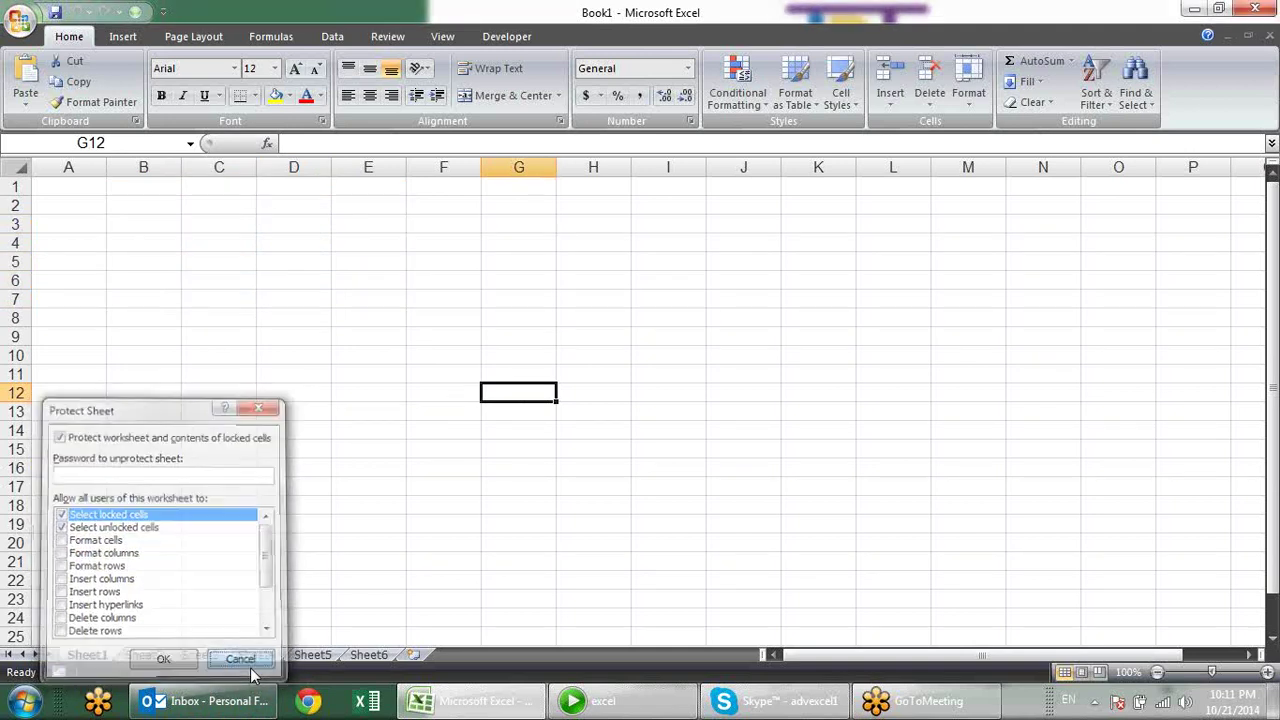
Select the ranges C5:F16, G11:I18 and E6:F11, then cells I11, E5, E4 and E3.
mouse_move(195, 262)
left_mouse_down()
mouse_move(482, 467)
mouse_move(520, 467)
left_mouse_up()
mouse_move(688, 505)
left_mouse_down()
mouse_move(588, 408)
mouse_move(500, 372)
left_mouse_up()
left_click_drag(350, 284, 430, 373)
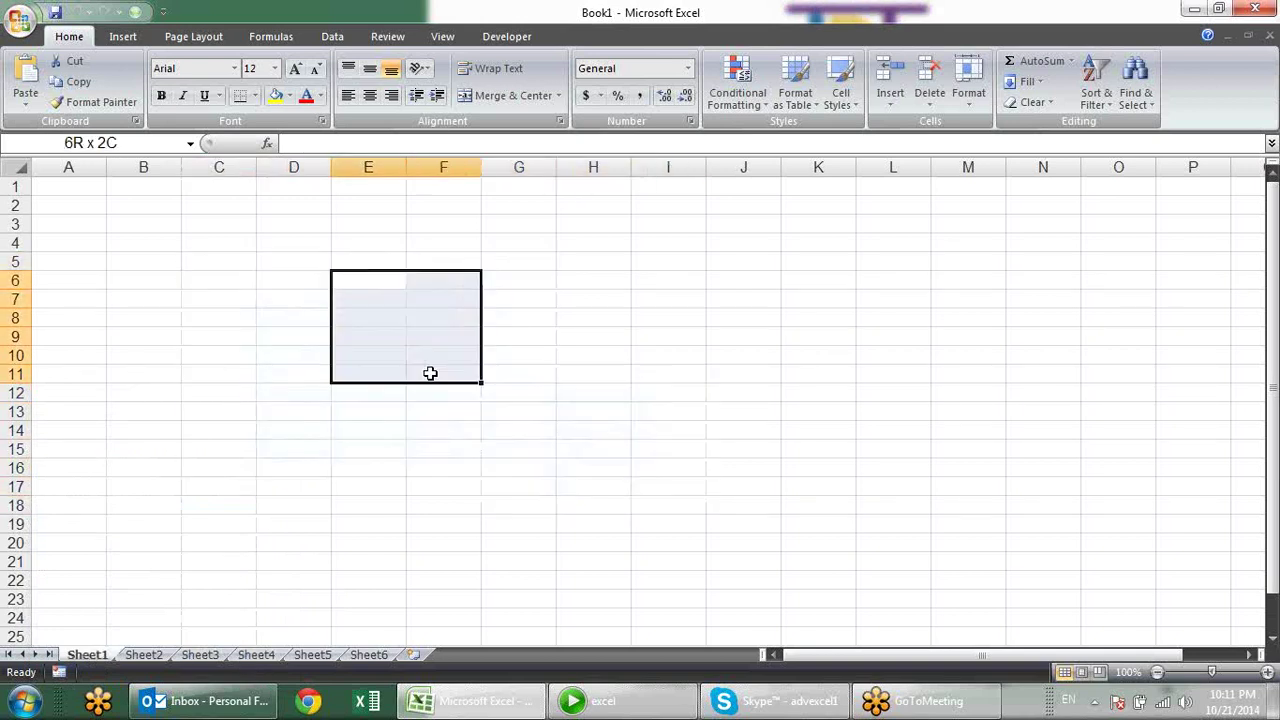
left_click(638, 376)
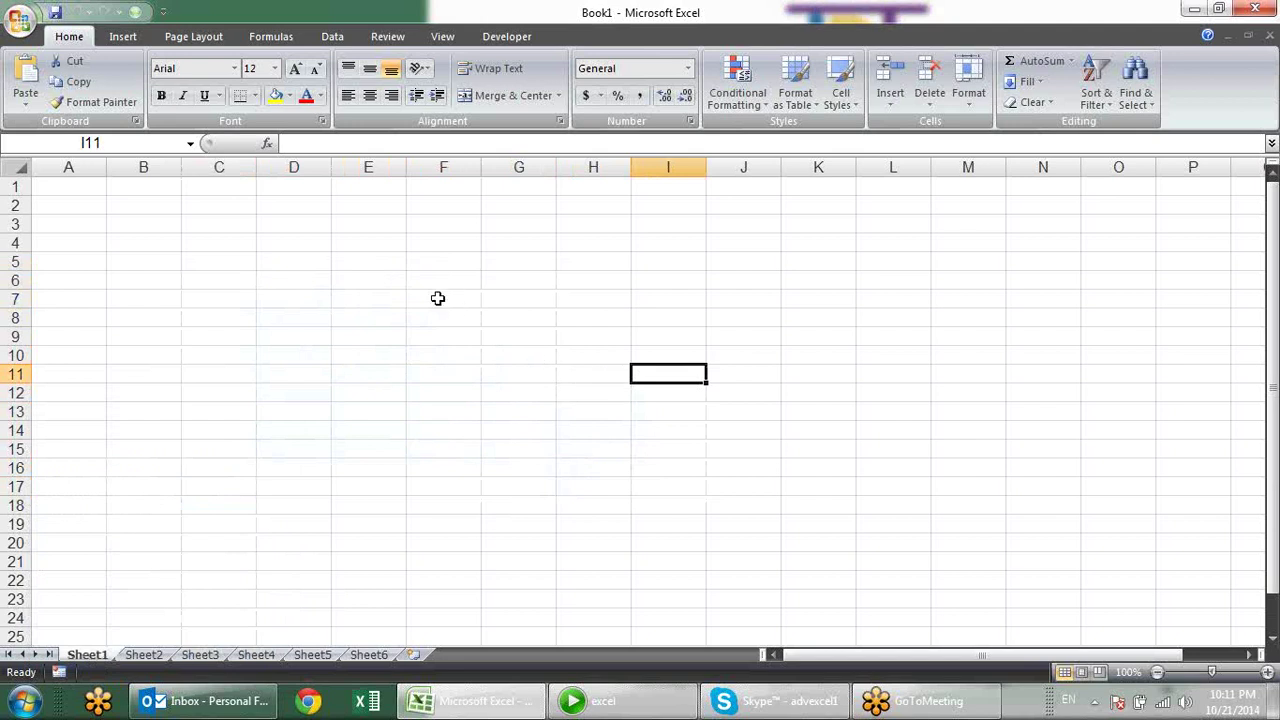
left_click(358, 260)
left_click(380, 236)
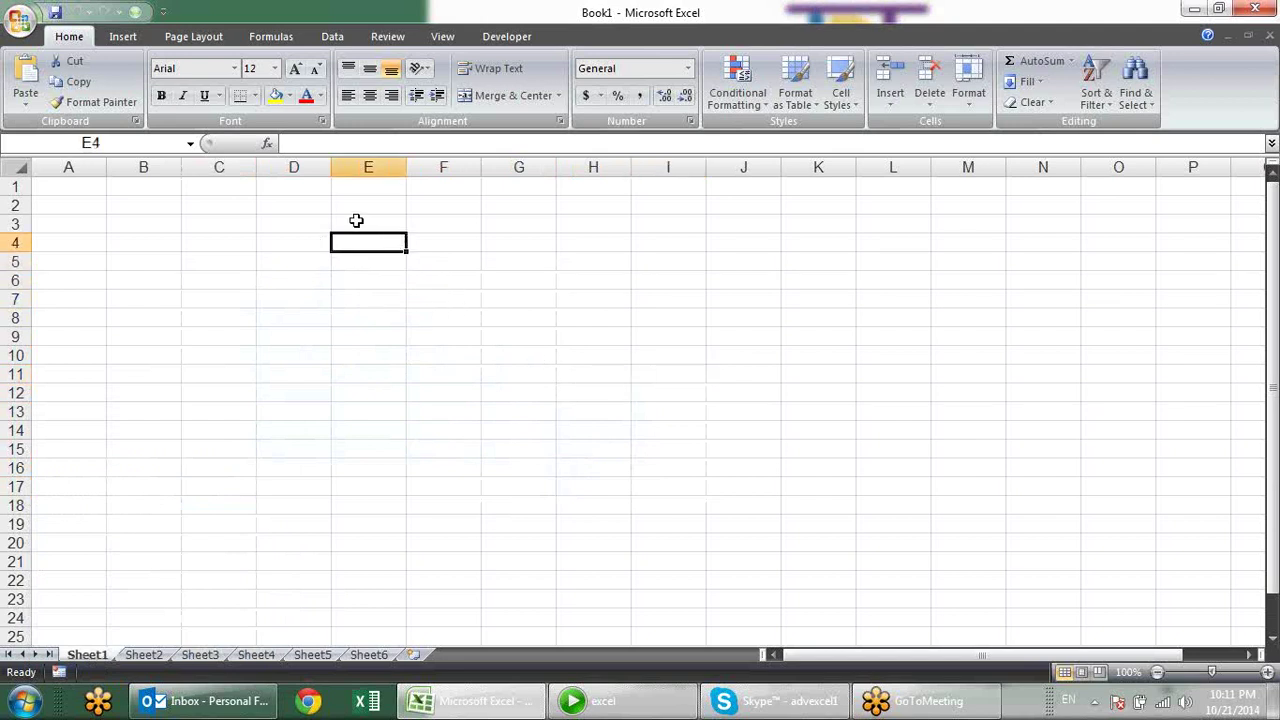
left_click(356, 220)
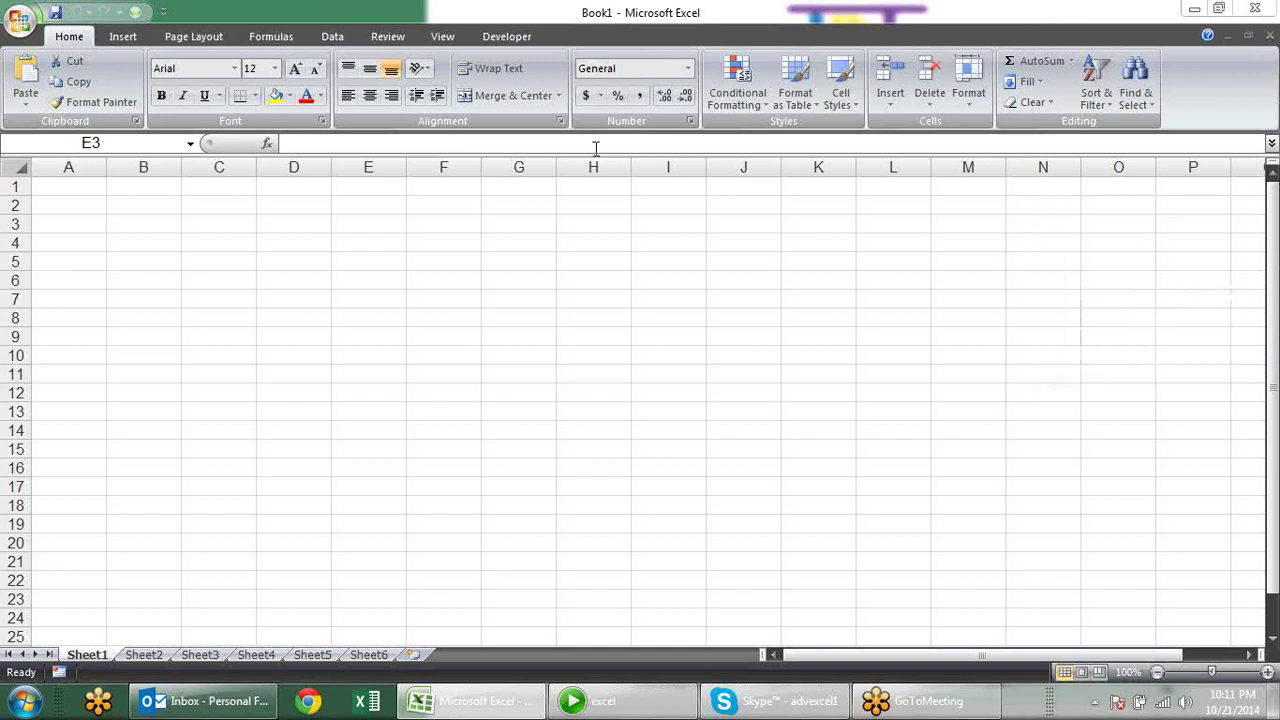
Review the Alignment, Font, Border, Fill and Protection tabs of Format Cells.
left_click(689, 121)
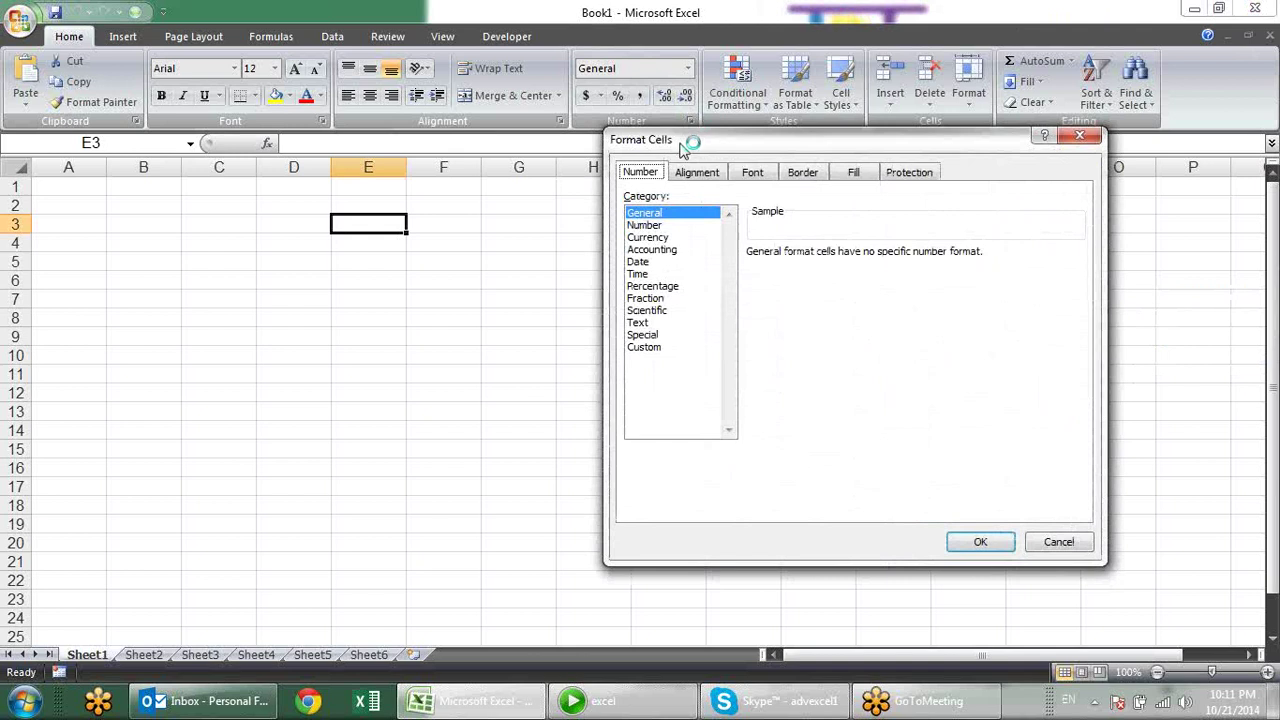
left_click_drag(690, 138, 515, 150)
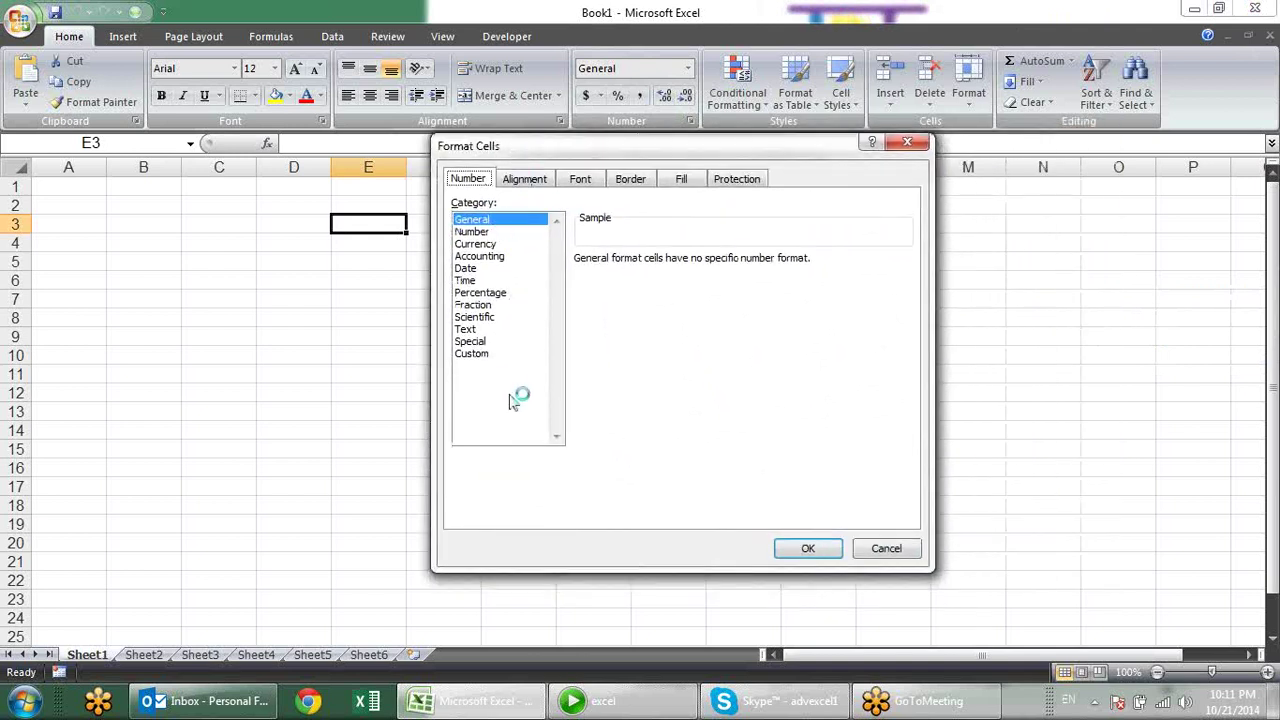
left_click(538, 180)
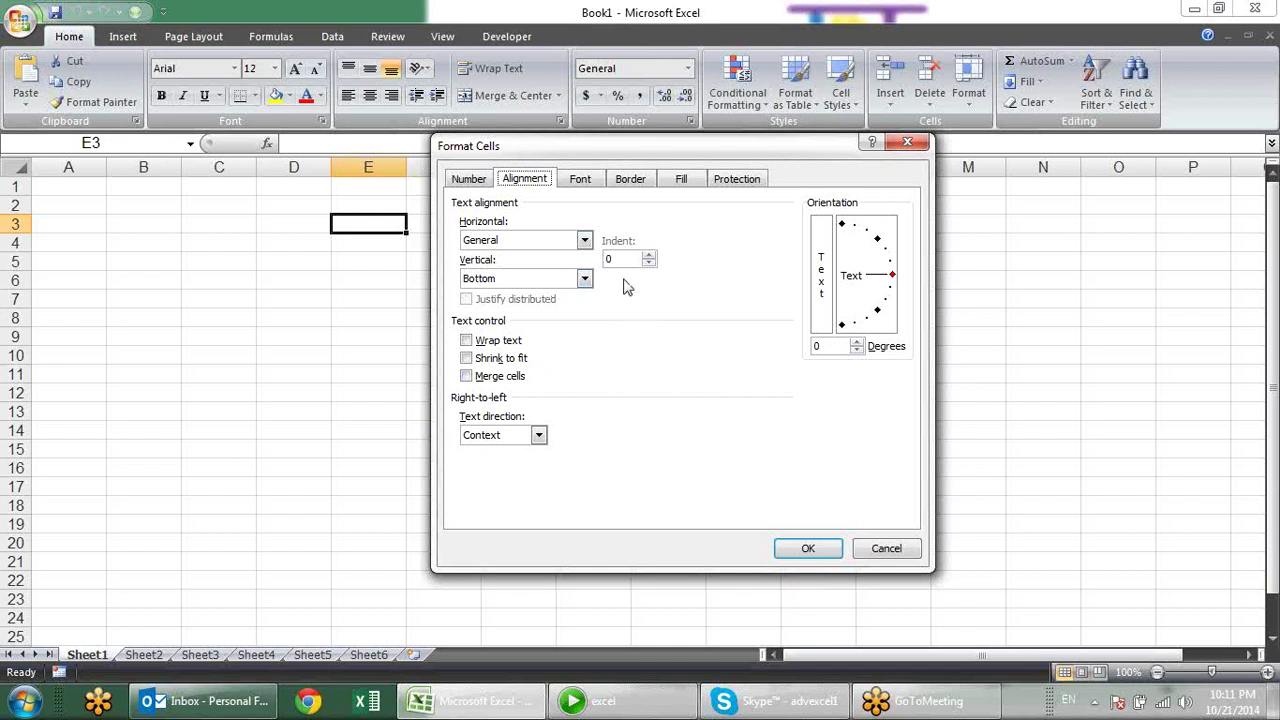
left_click(585, 183)
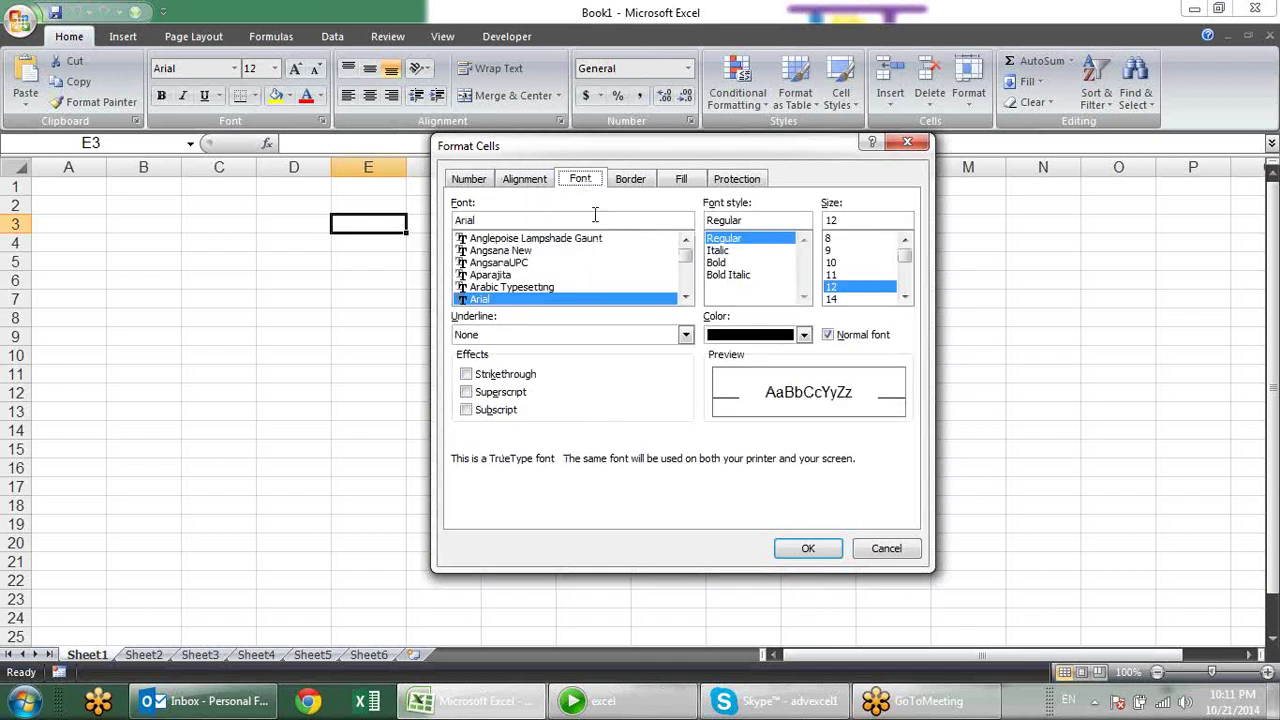
left_click(640, 185)
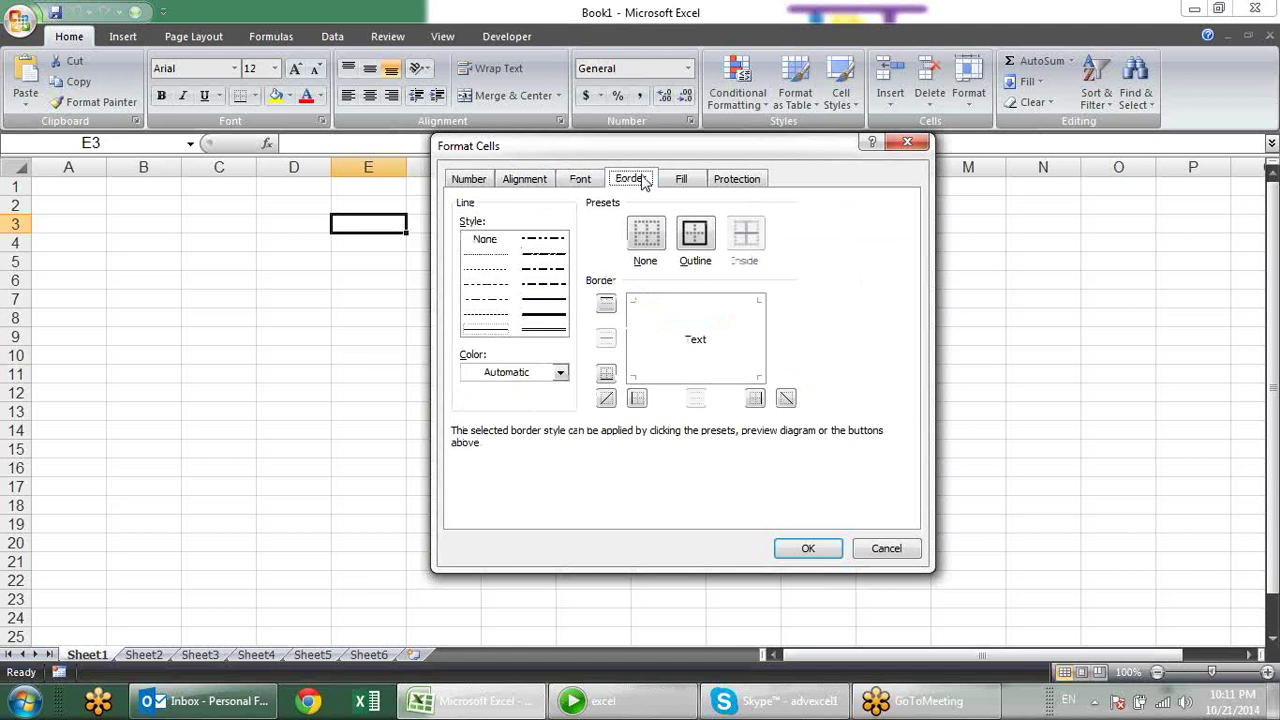
left_click(682, 181)
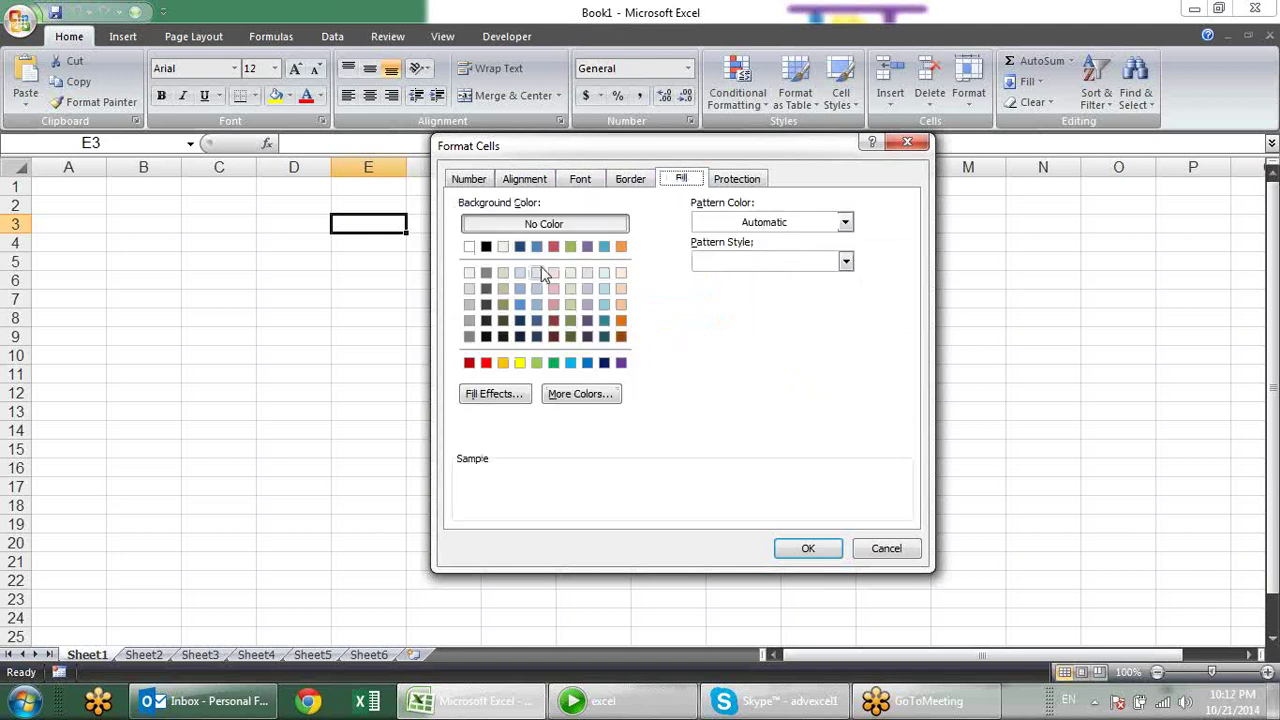
left_click(740, 190)
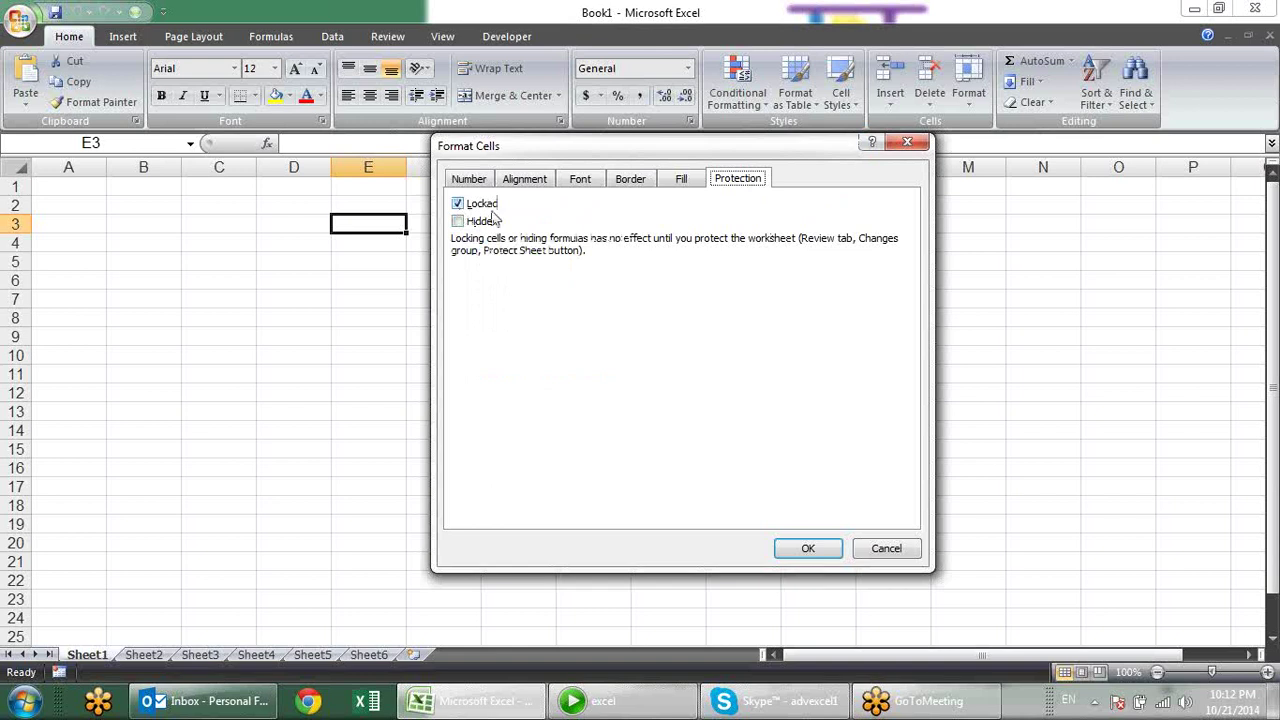
left_click(907, 142)
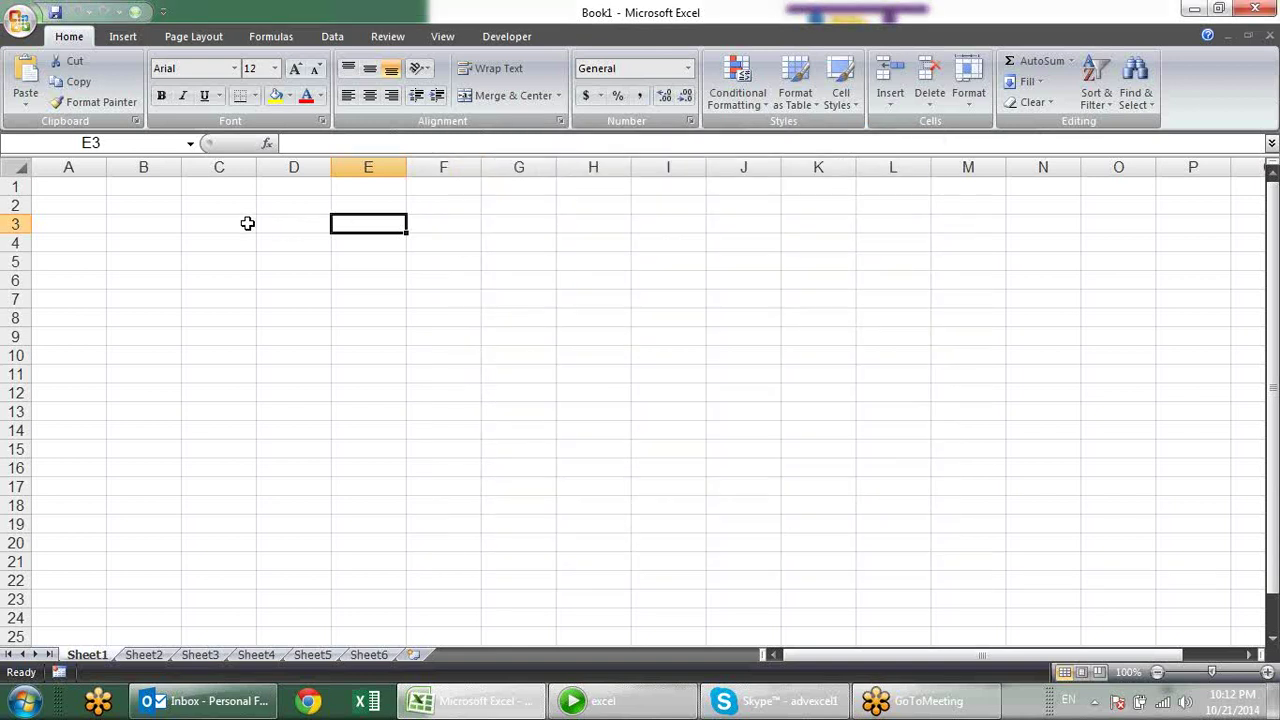
Protect Sheet1 with a confirmed password, then try editing cell E4.
left_click(228, 239)
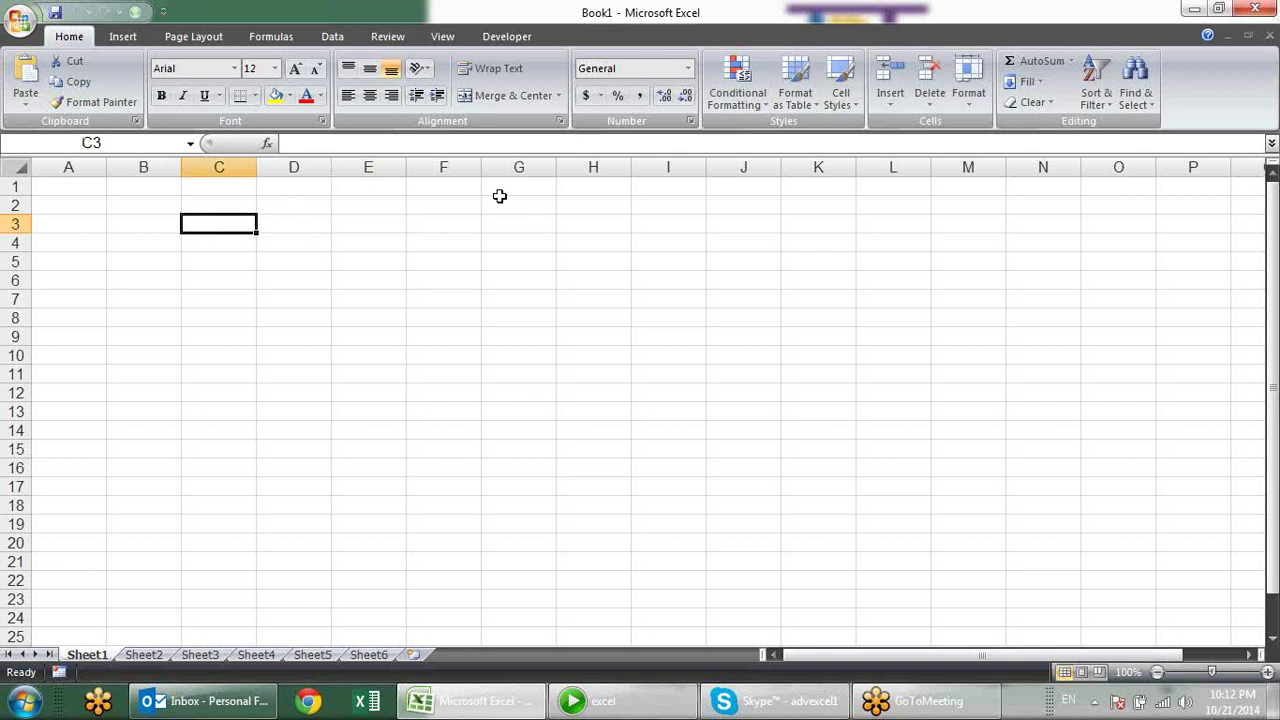
right_click(95, 652)
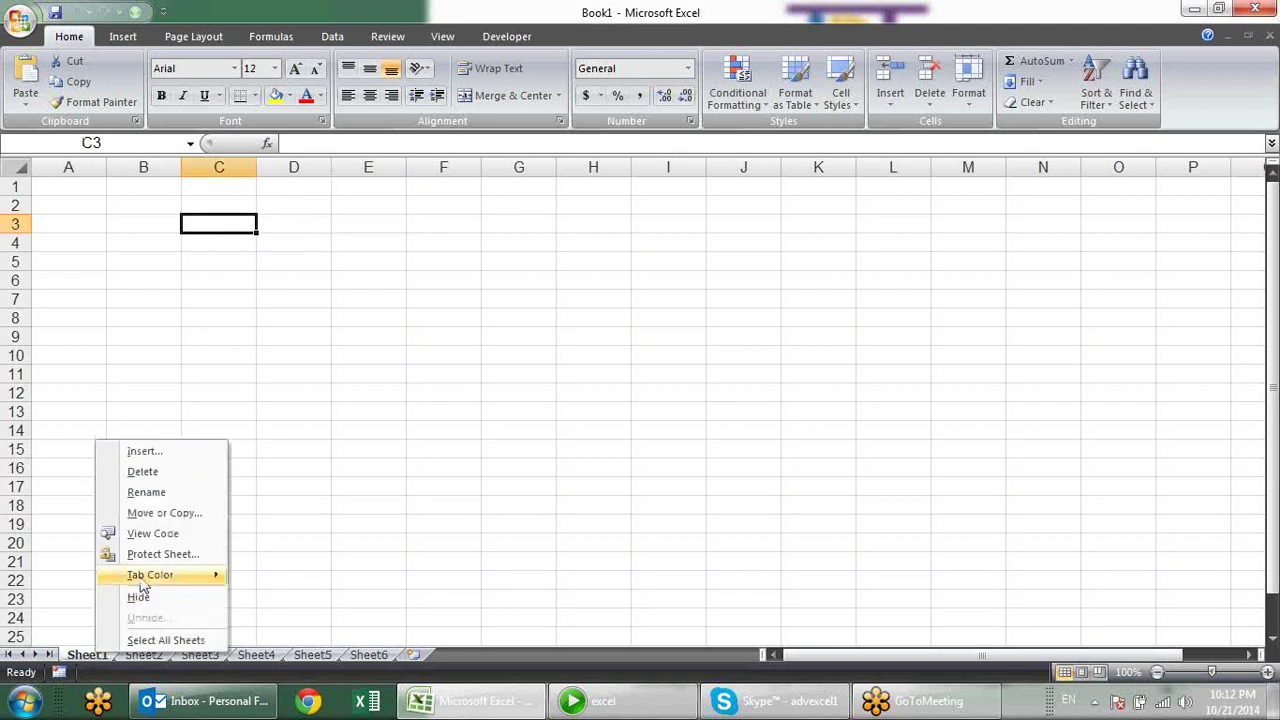
right_click(78, 660)
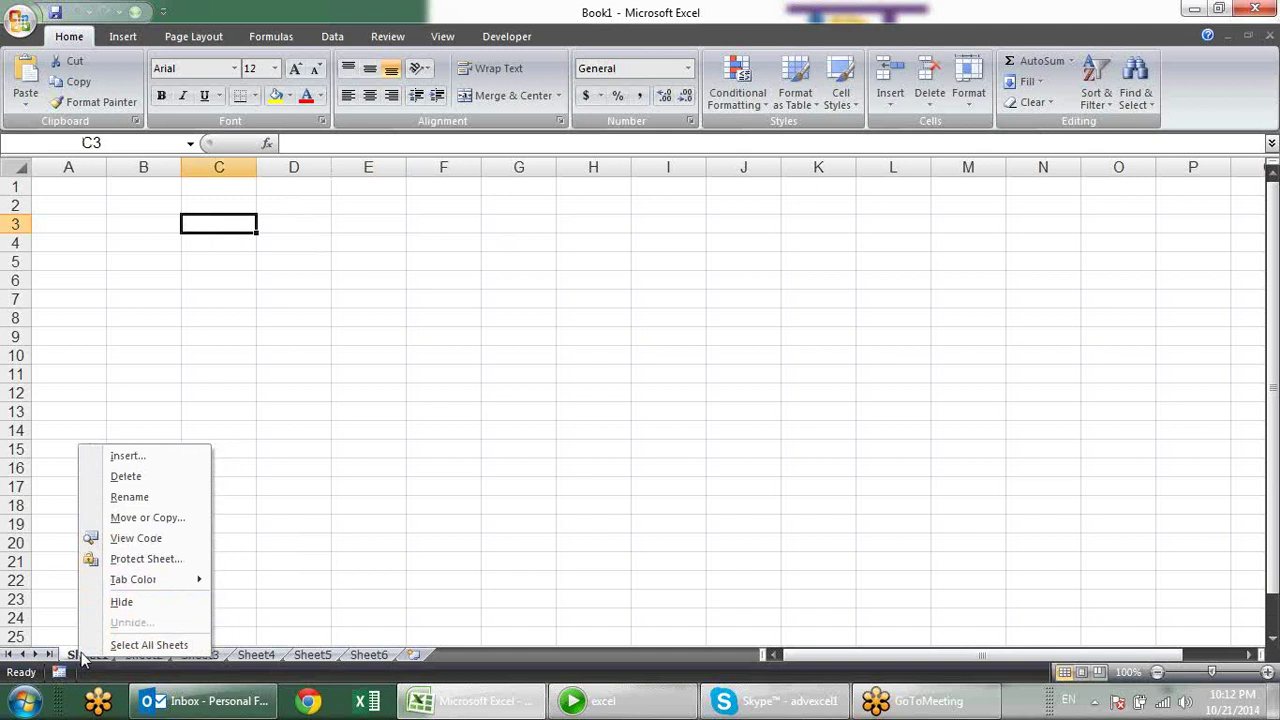
left_click(181, 557)
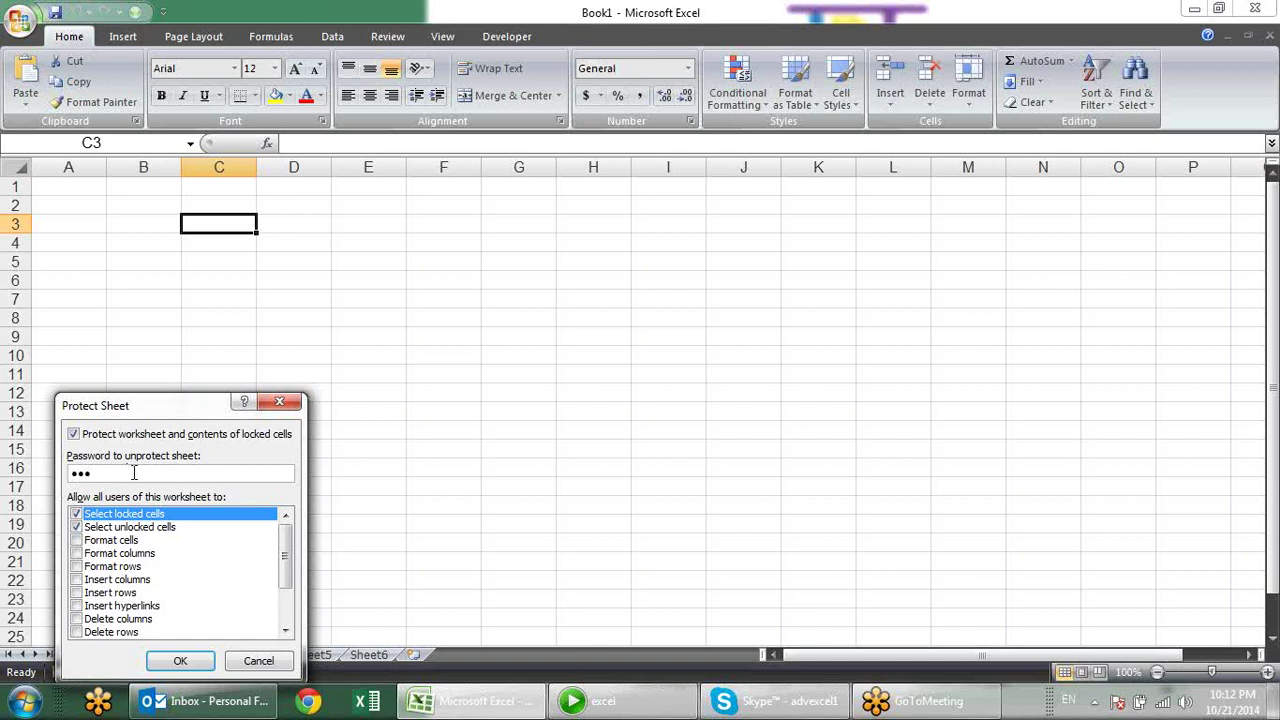
left_click(180, 660)
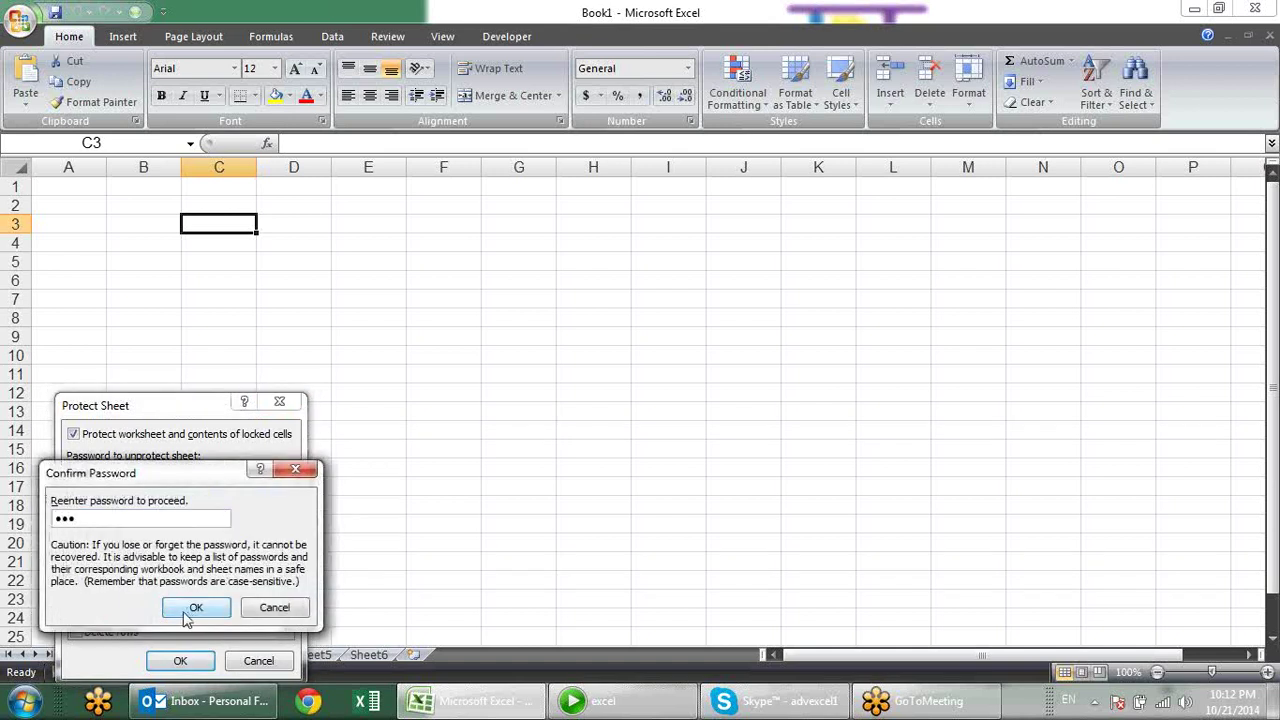
left_click(190, 612)
left_click(344, 244)
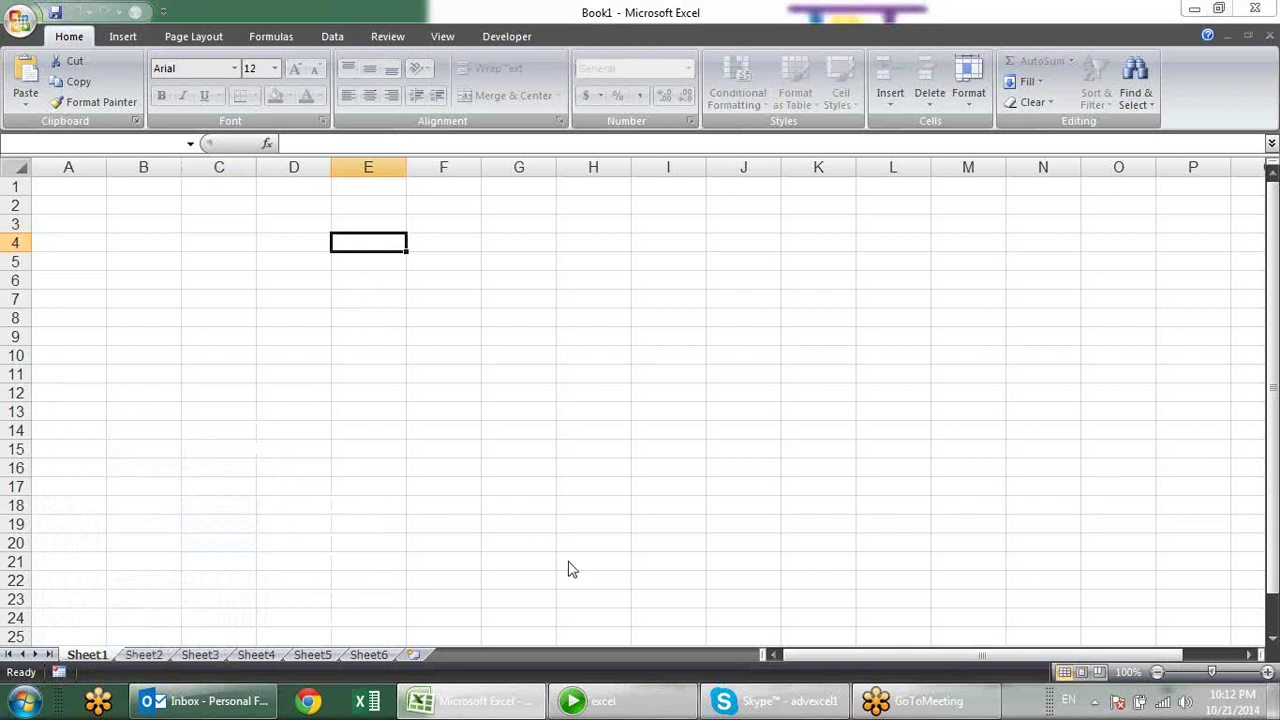
Verify the protected cells E4 and E10 reject edits, dismissing the warnings.
type("a")
left_click(642, 408)
double_click(354, 353)
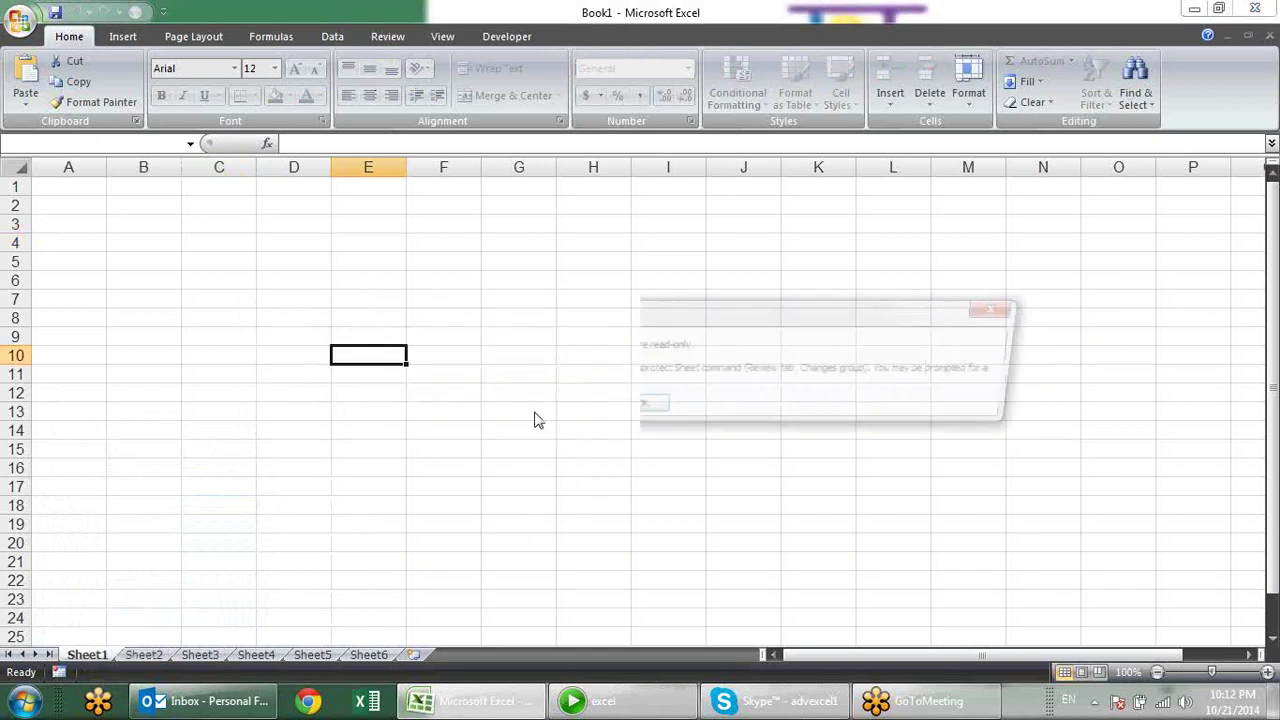
key("Return")
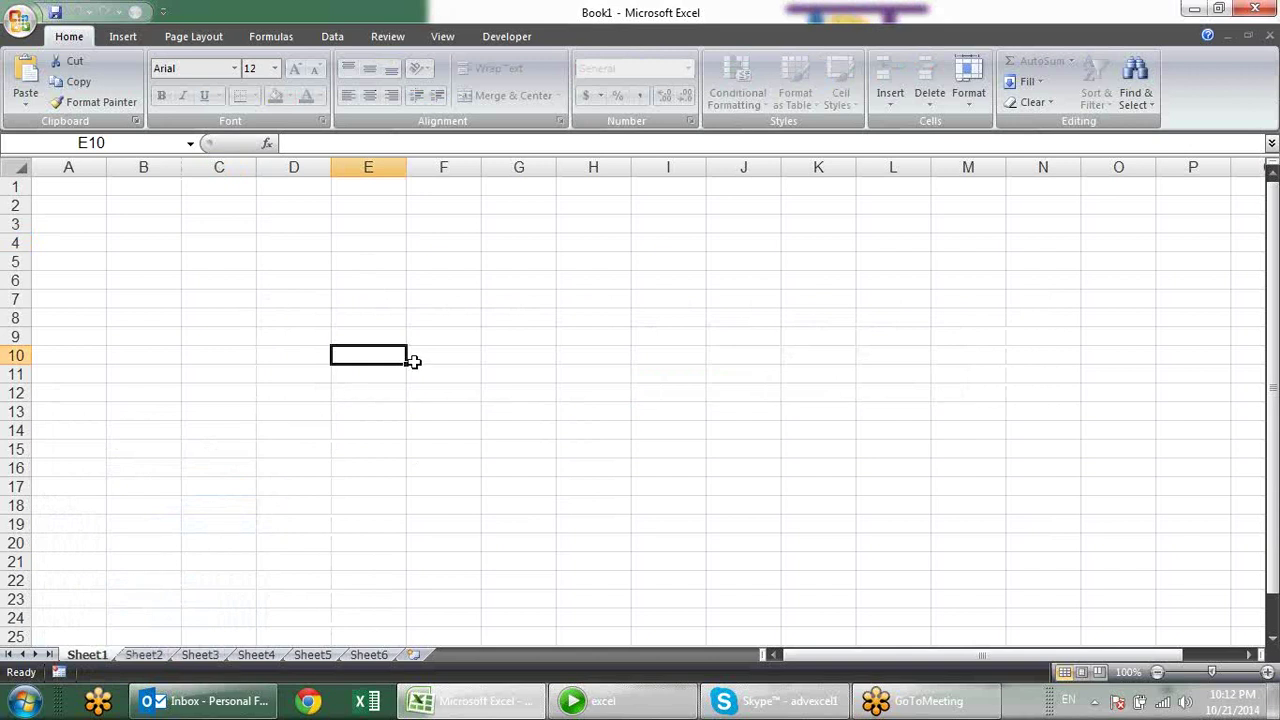
left_click(464, 291)
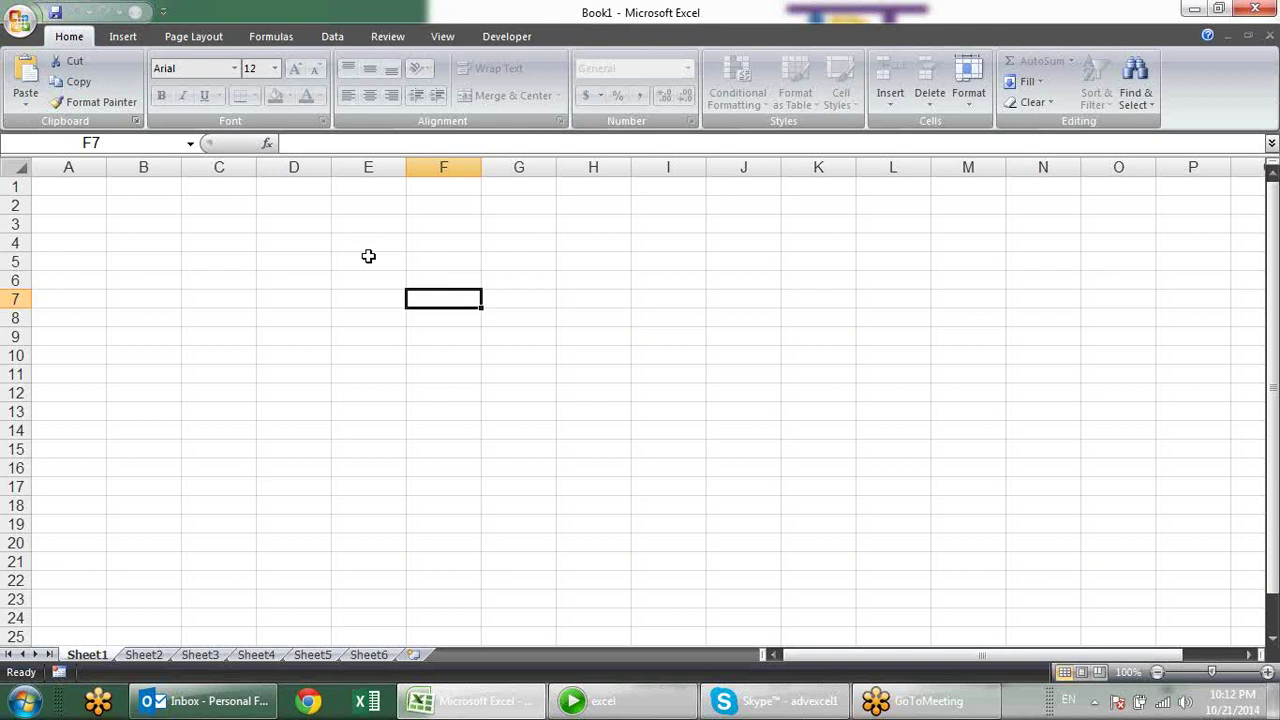
Unprotect Sheet1 by entering its password.
right_click(44, 672)
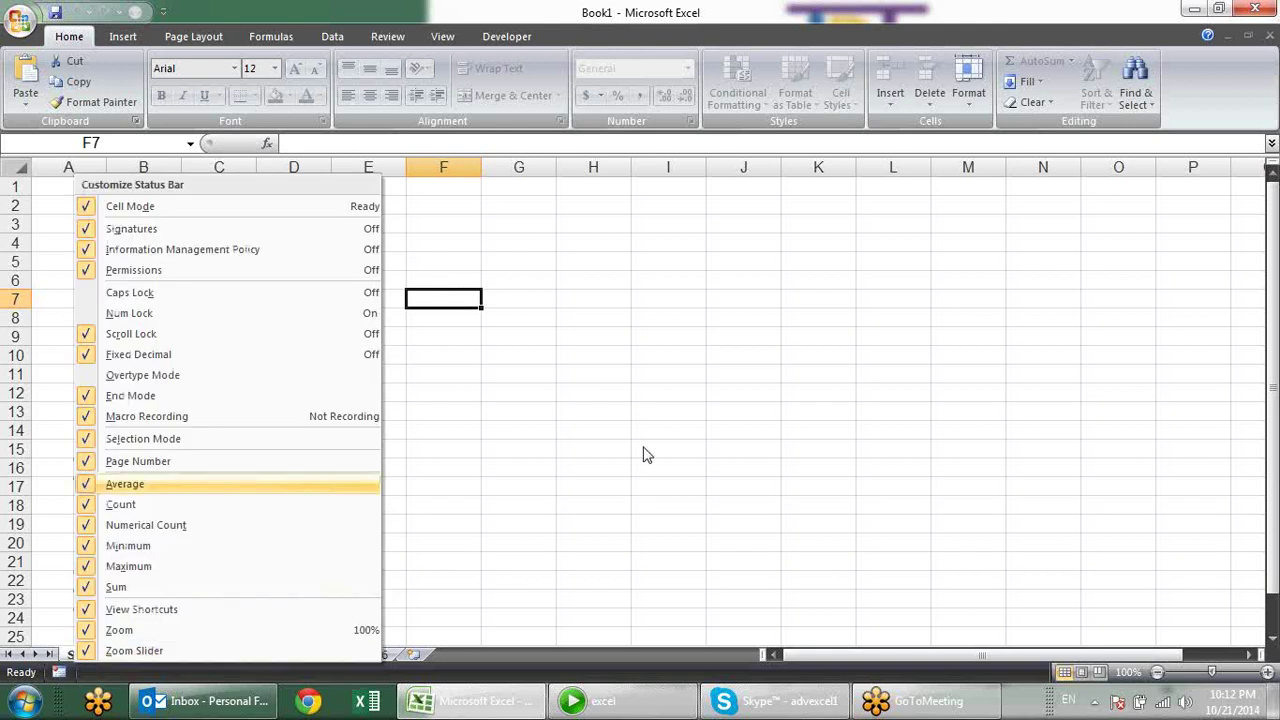
key("Escape")
right_click(106, 656)
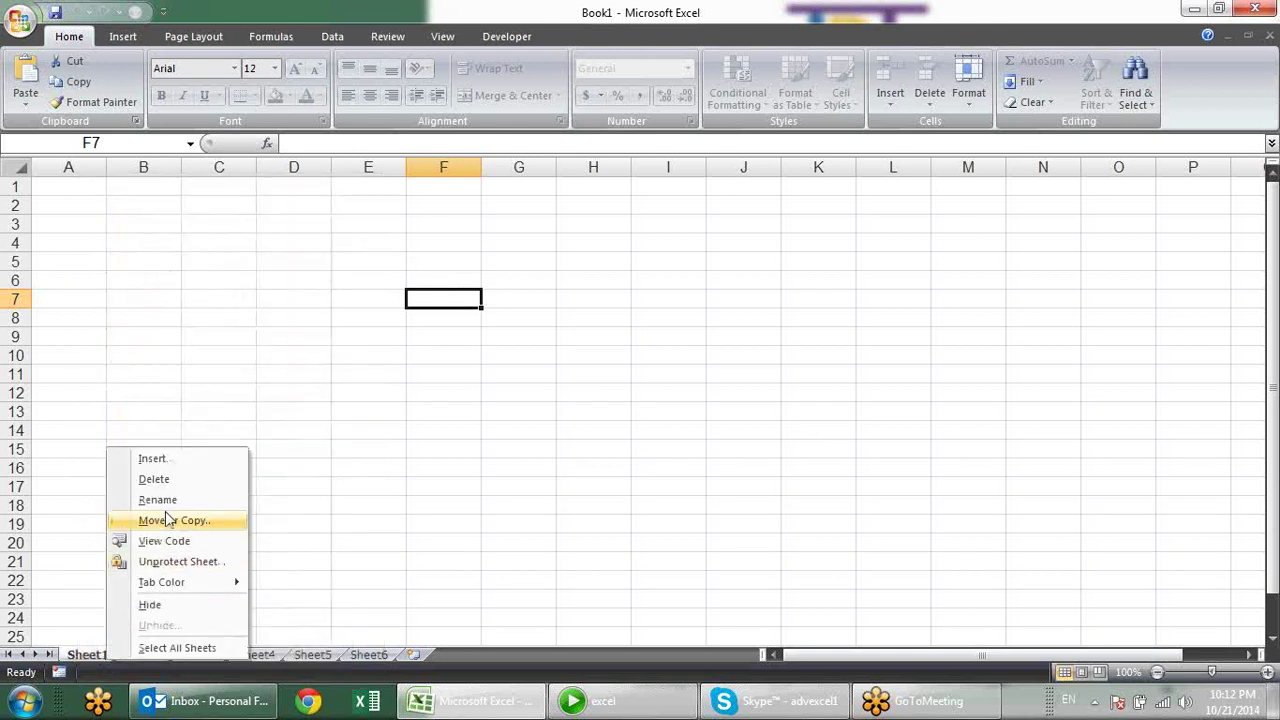
left_click(208, 562)
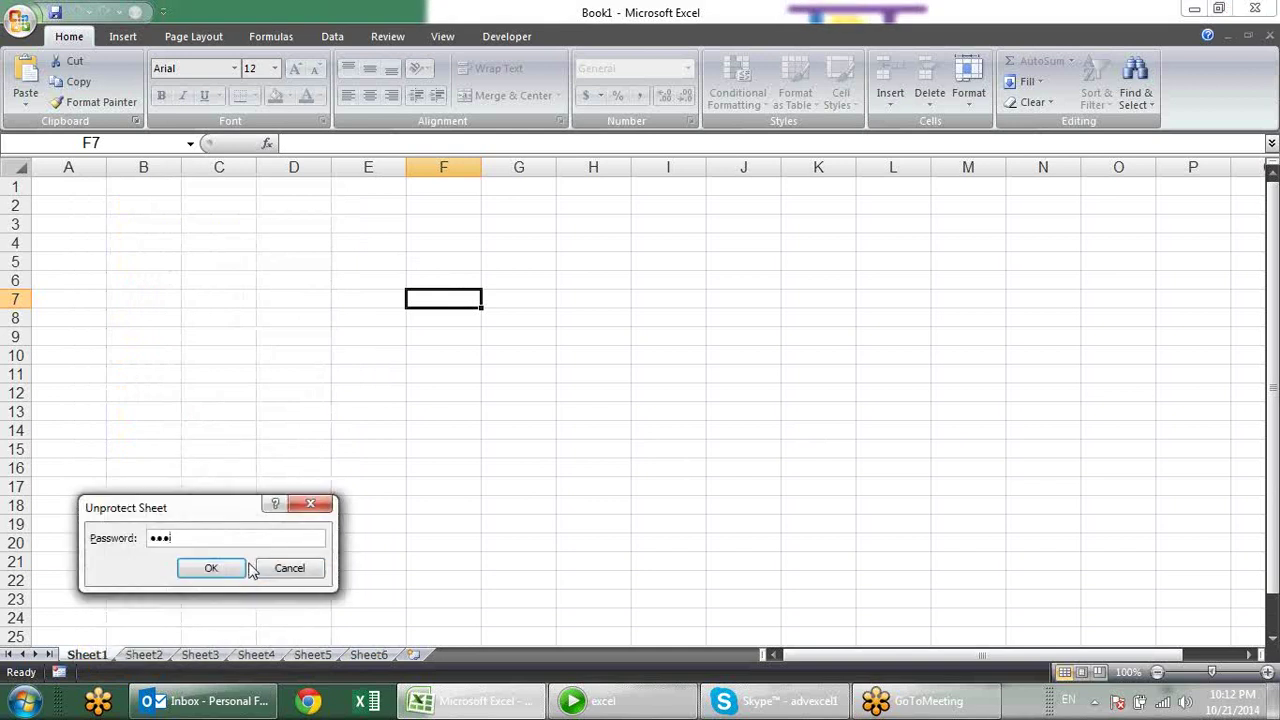
key("Return")
left_click(286, 357)
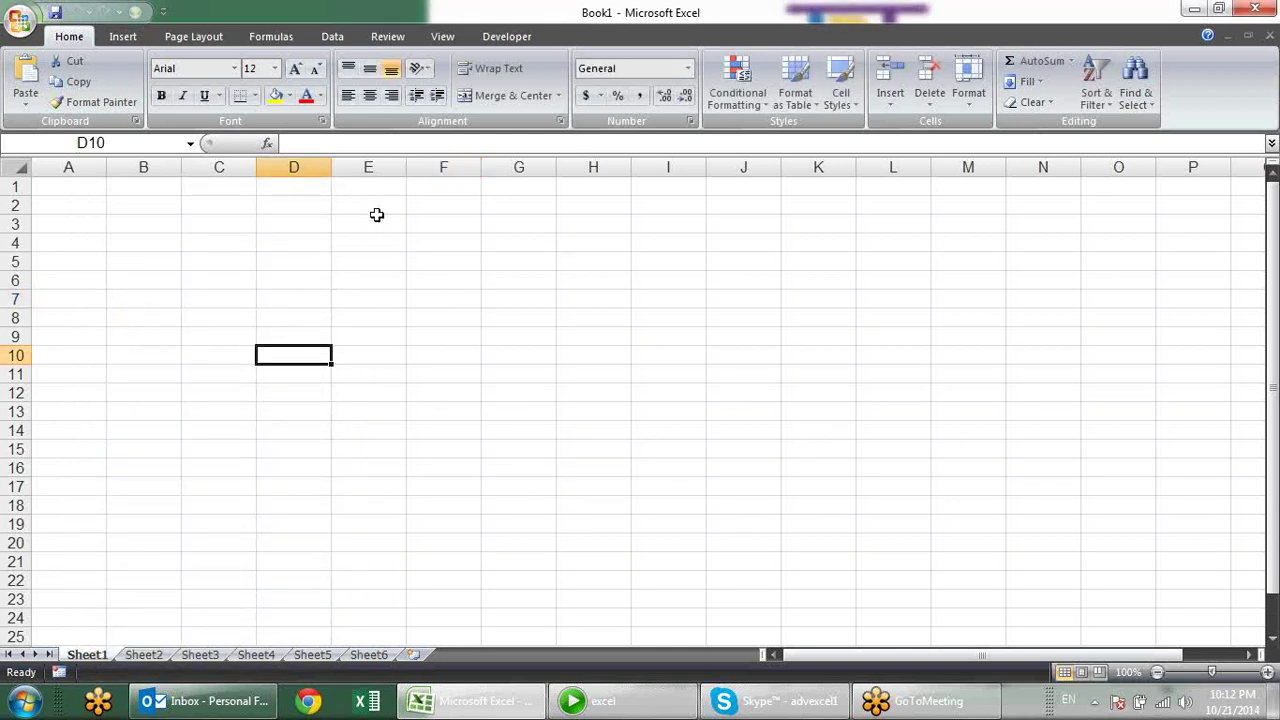
Label C3 'Name', fill D3 yellow and widen column D.
left_click(430, 279)
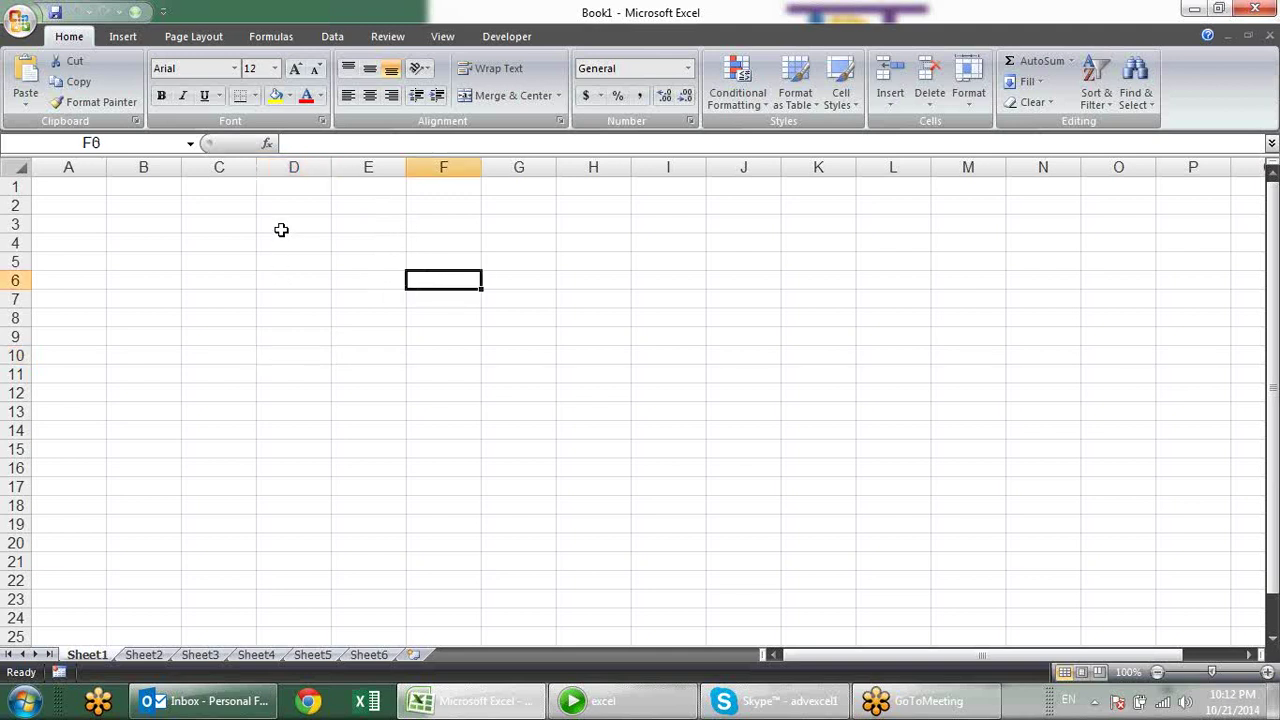
left_click(241, 219)
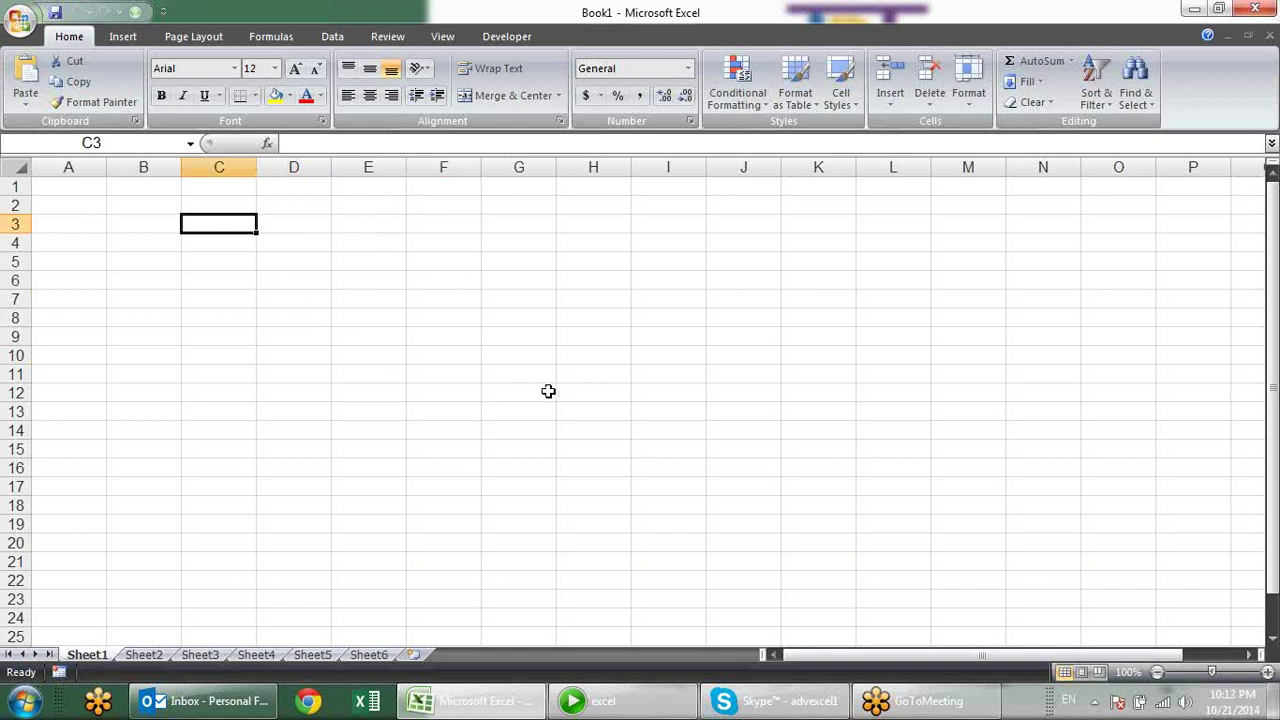
type("Name")
key("Tab")
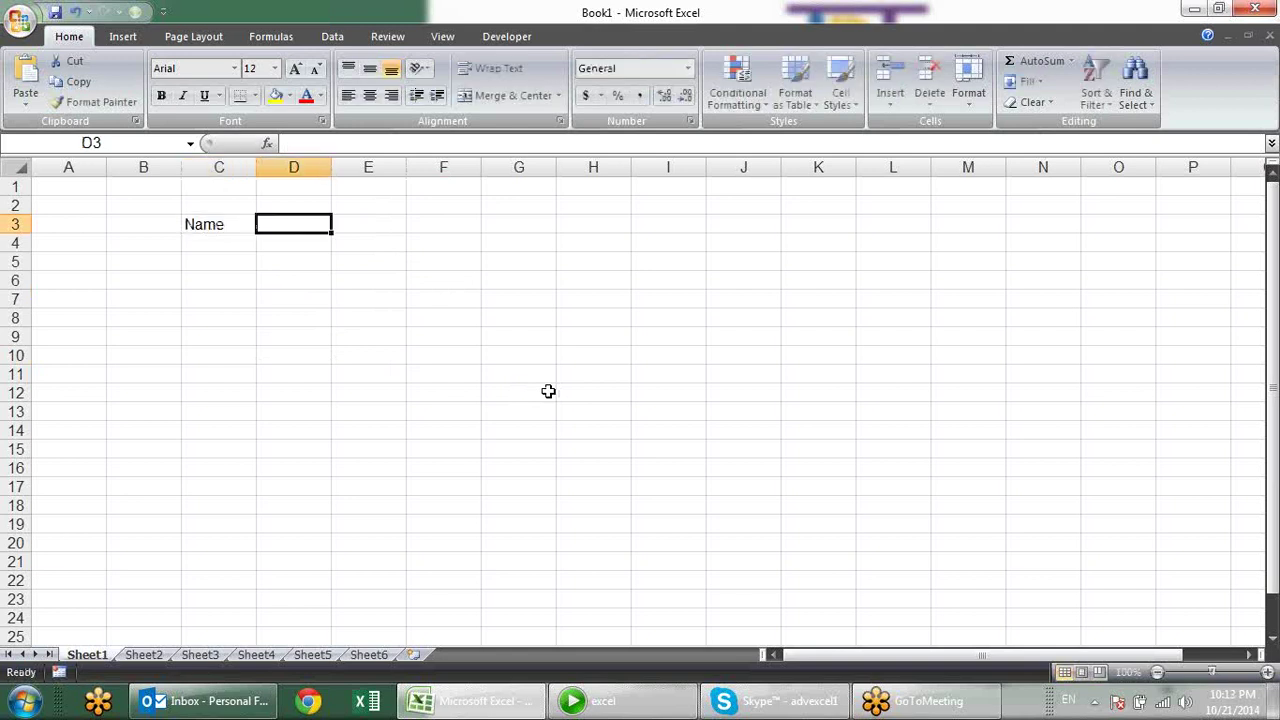
left_click(275, 95)
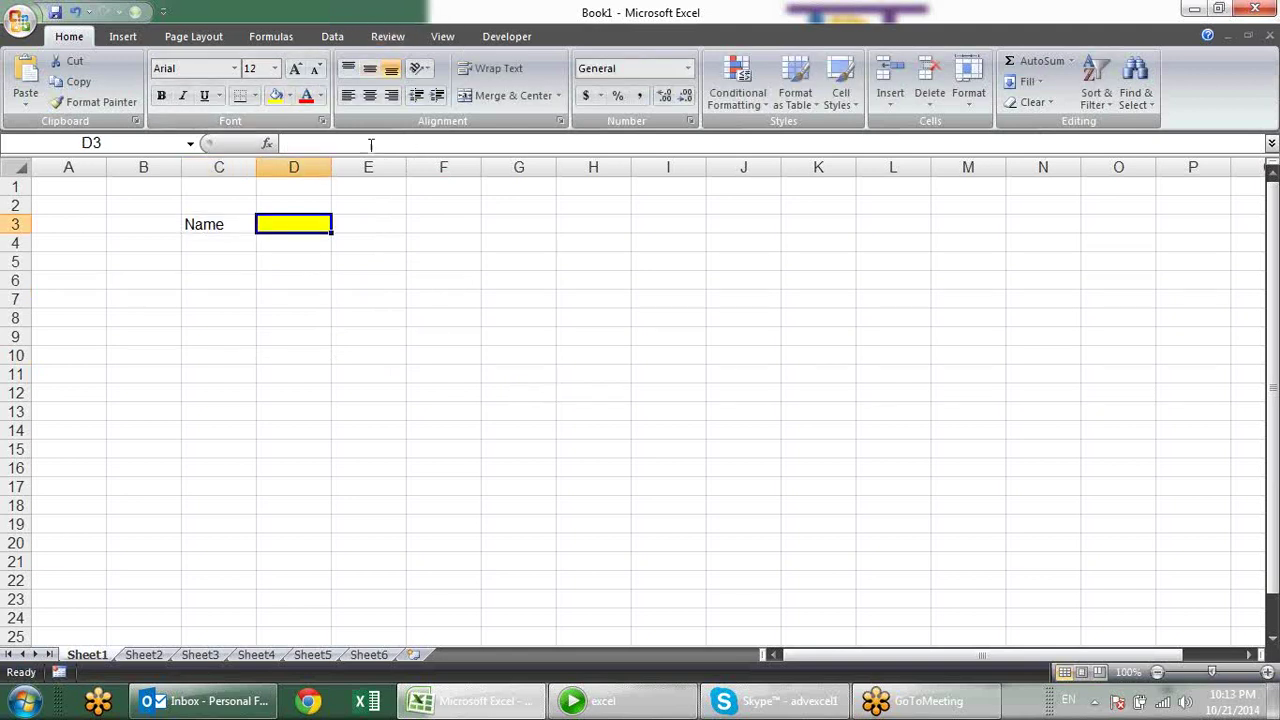
left_click_drag(331, 167, 456, 167)
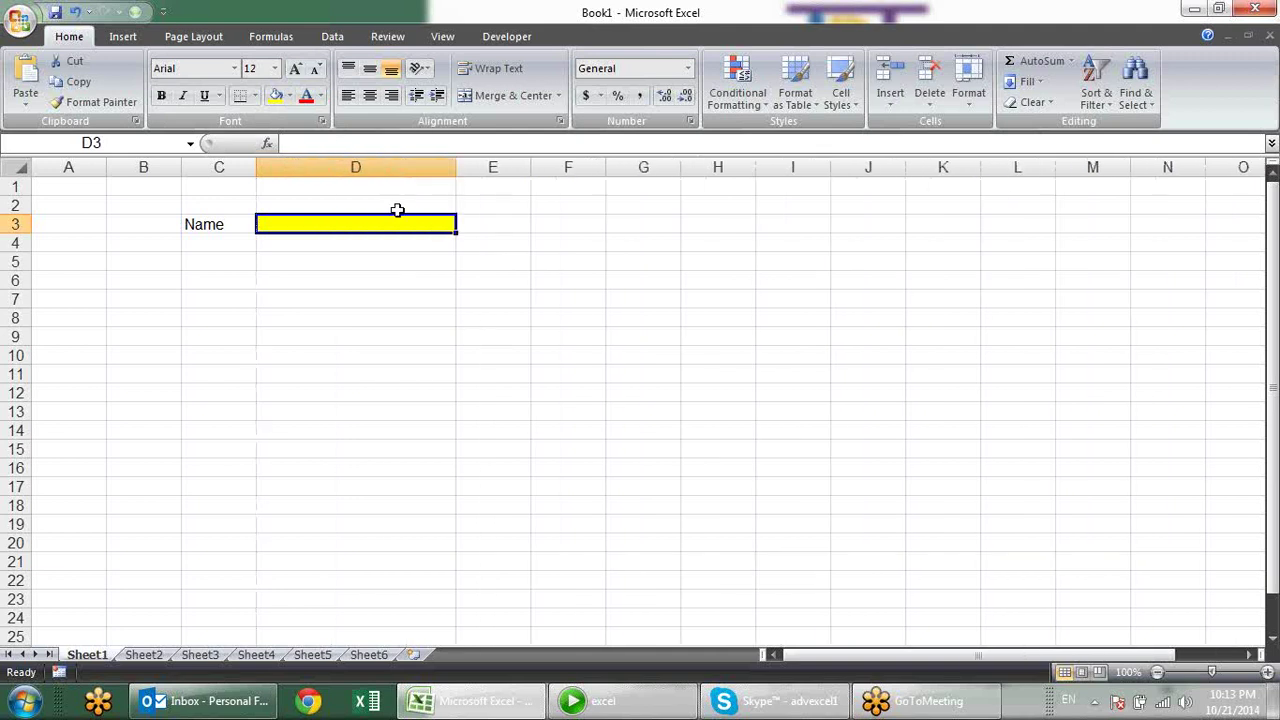
Add the labels 'Mobile' in C5 and 'Marks' in C7.
left_click(214, 262)
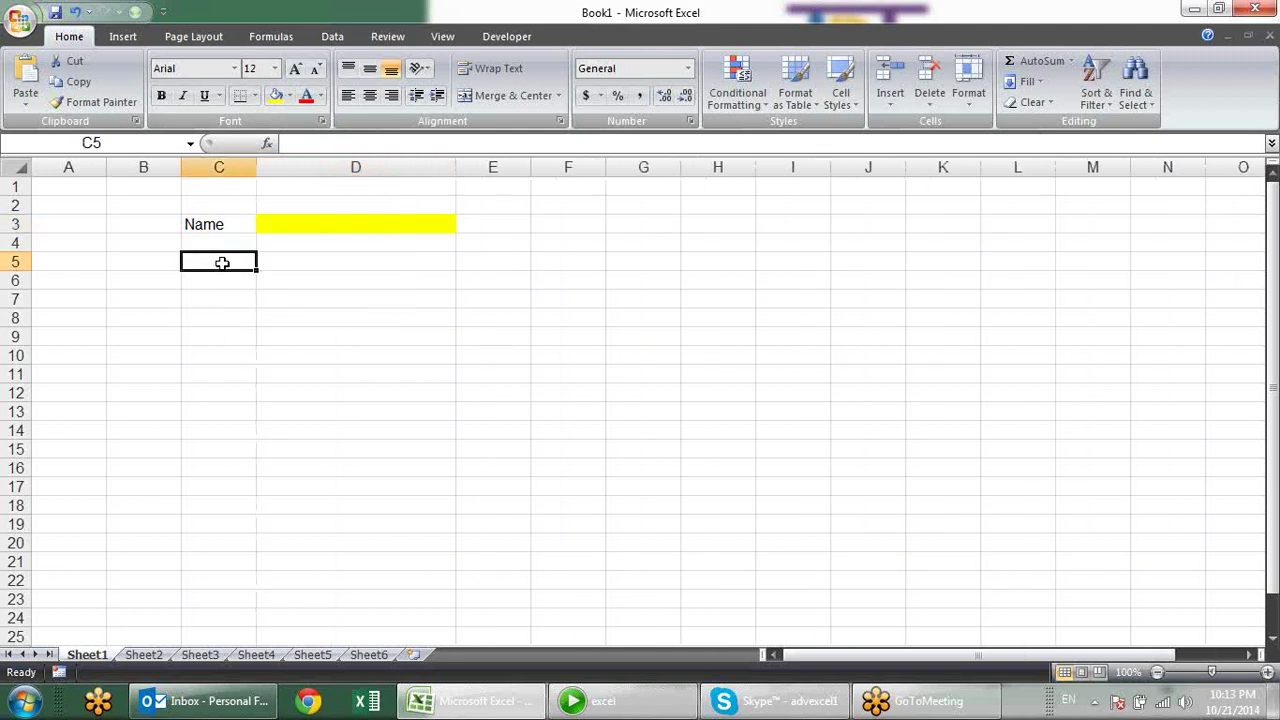
type("Mobiie")
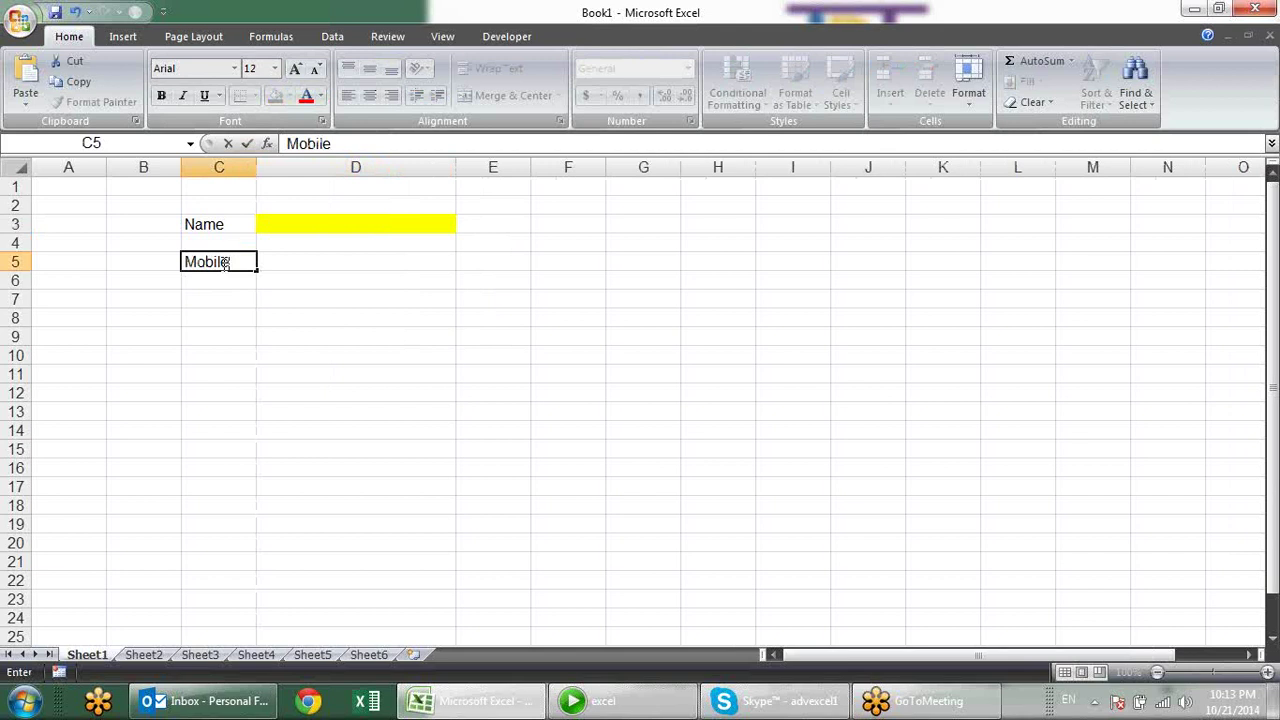
key("Return")
key("Return")
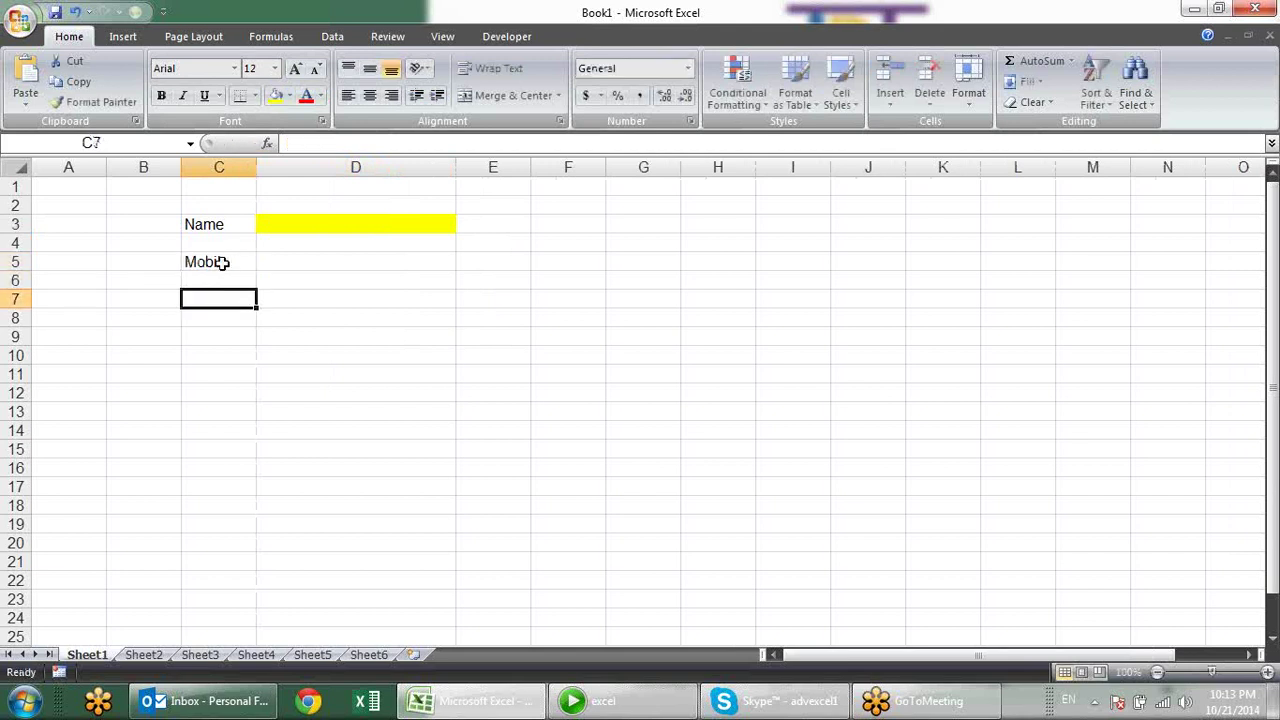
type("Marks")
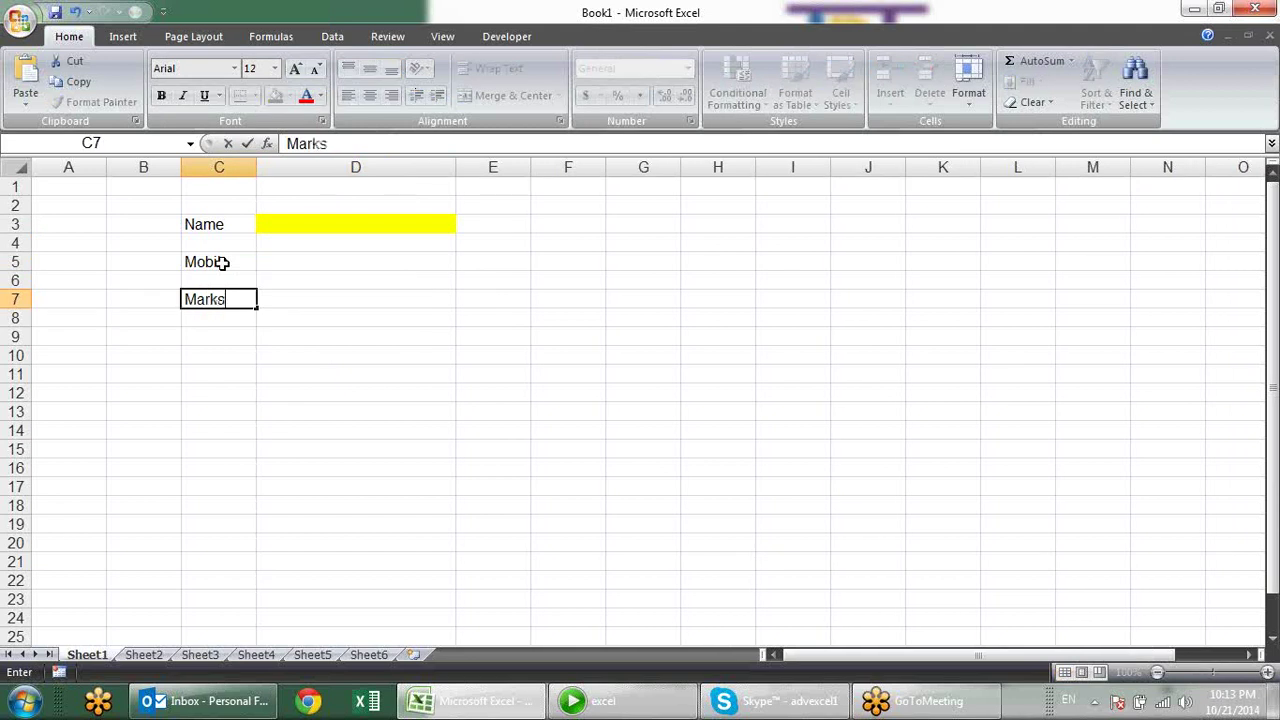
key("Return")
Fill input cells D5 and D7 yellow.
left_click(352, 264)
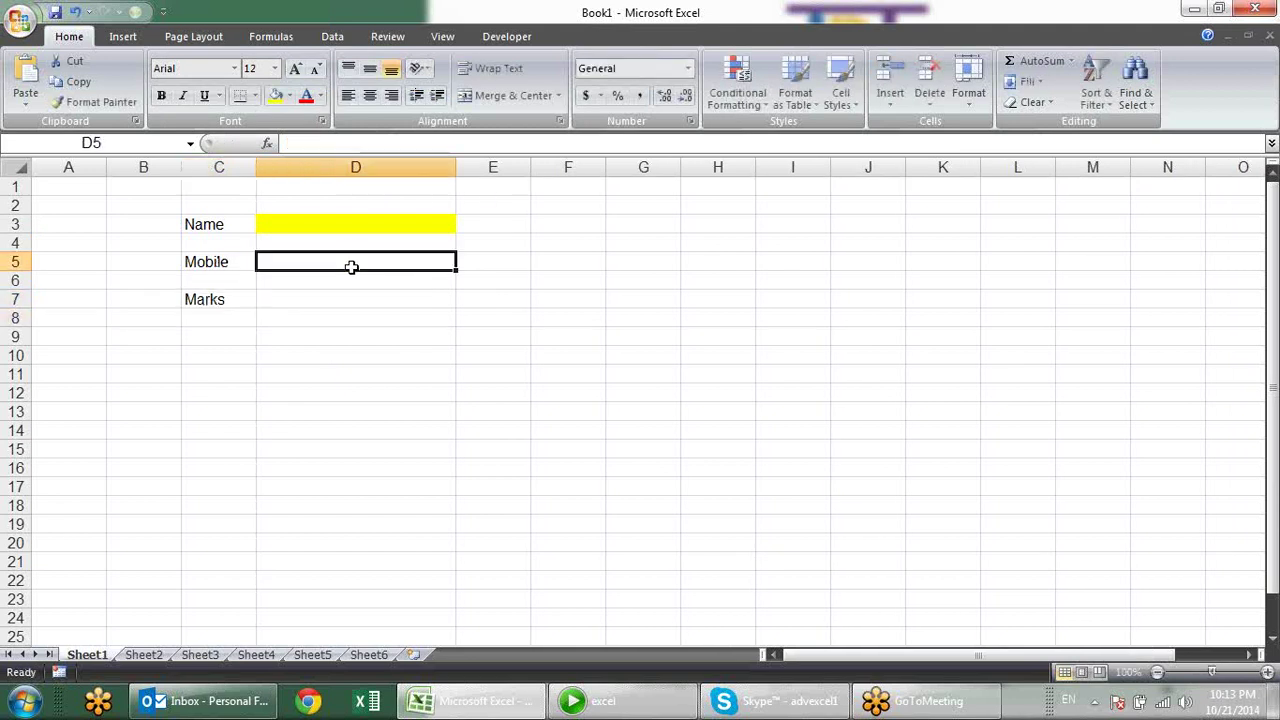
left_click(274, 95)
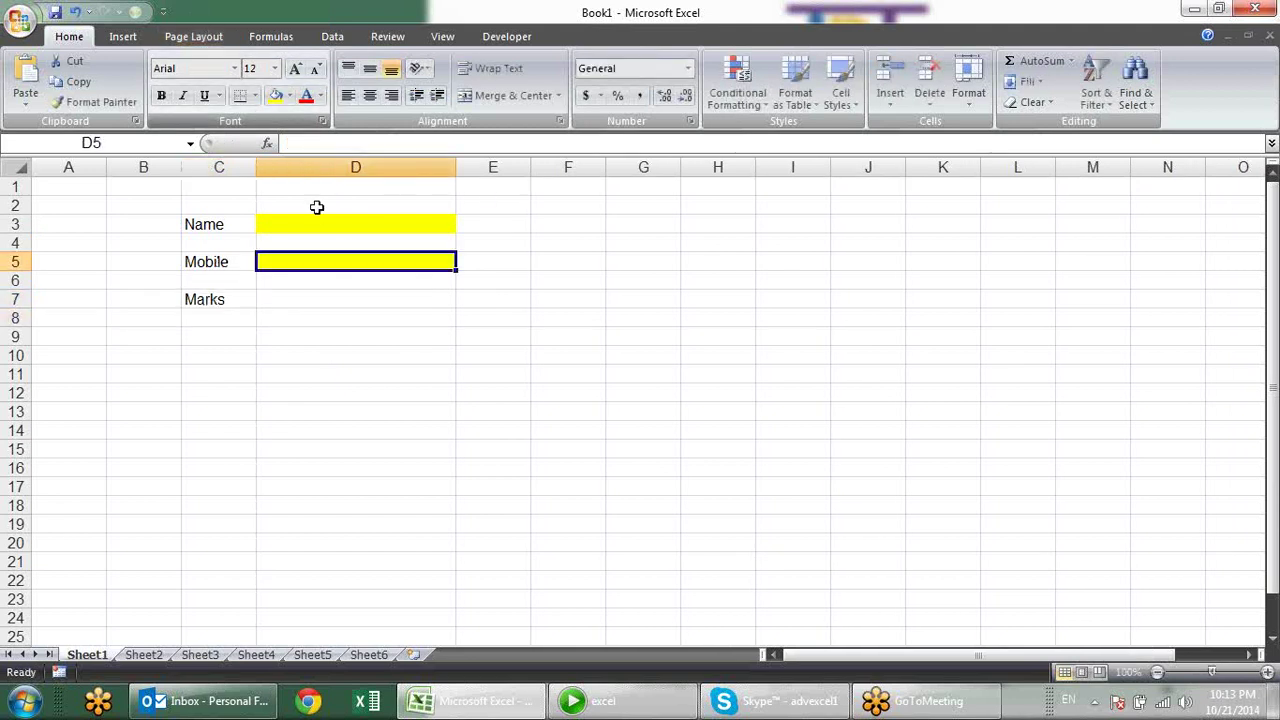
left_click(319, 298)
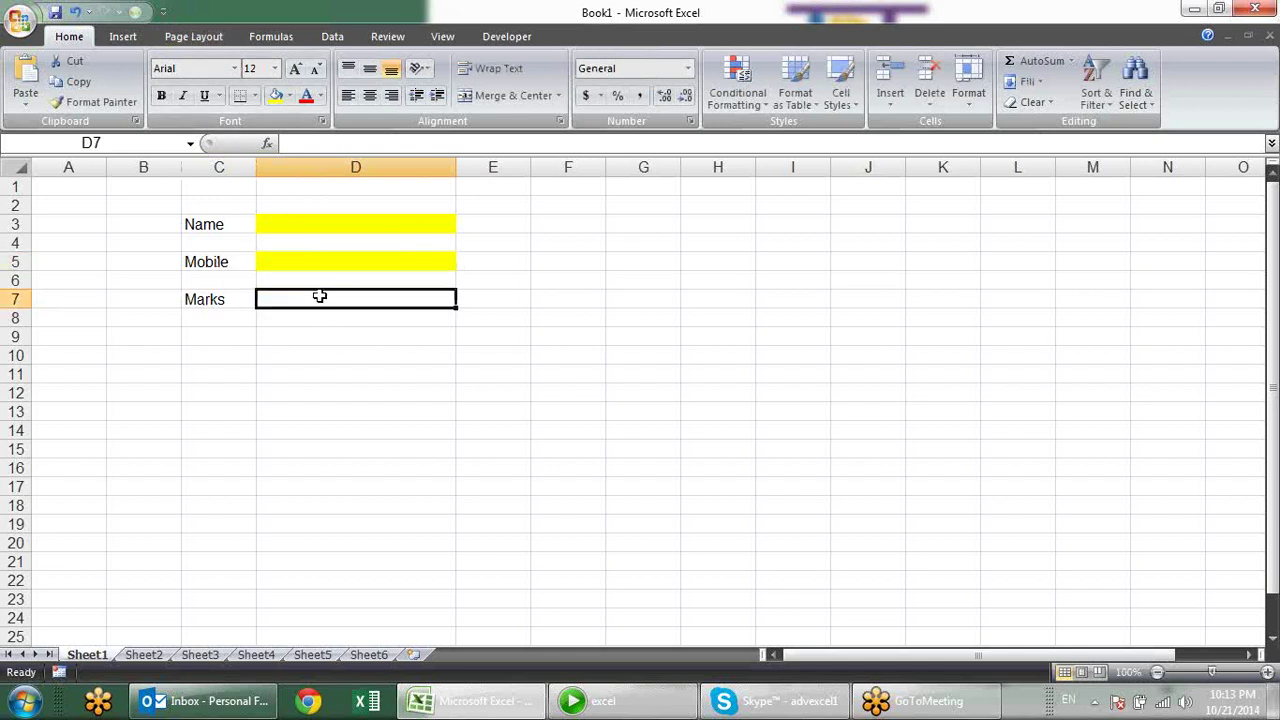
left_click(283, 101)
Apply All Borders to the yellow input cells D3, D5 and D7.
left_click(336, 226)
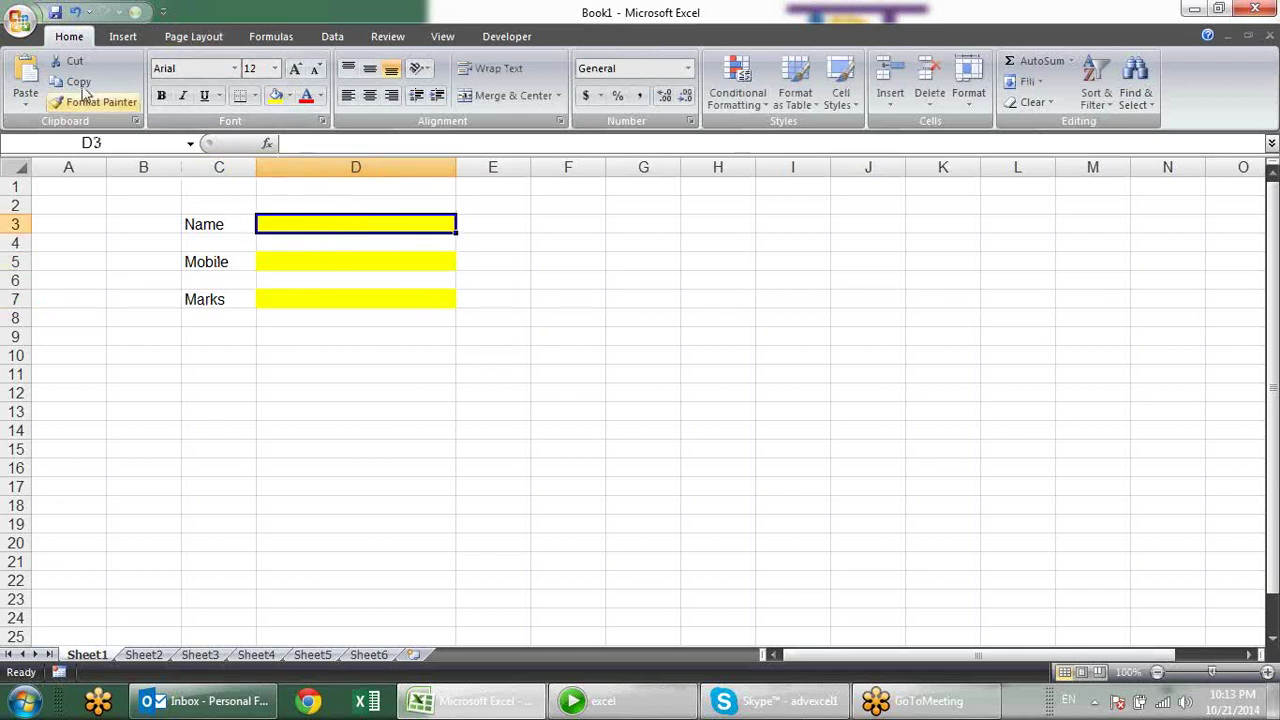
left_click(254, 96)
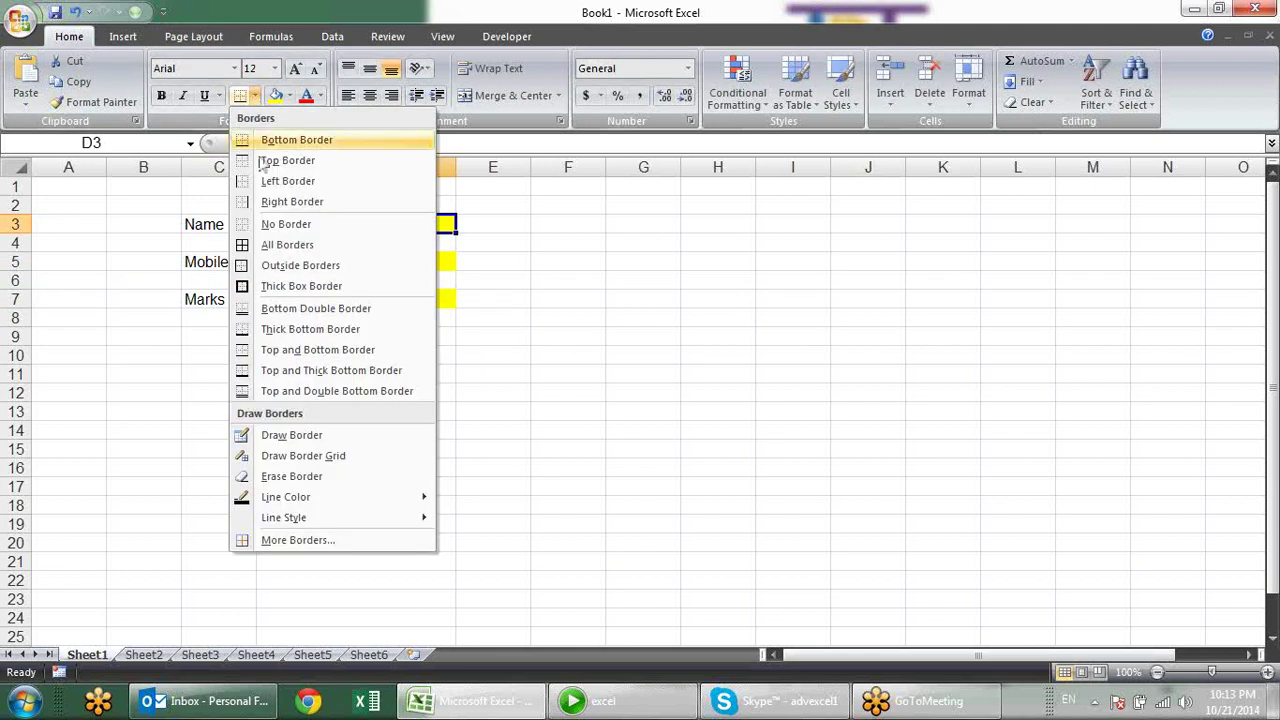
left_click(287, 250)
left_click(314, 260)
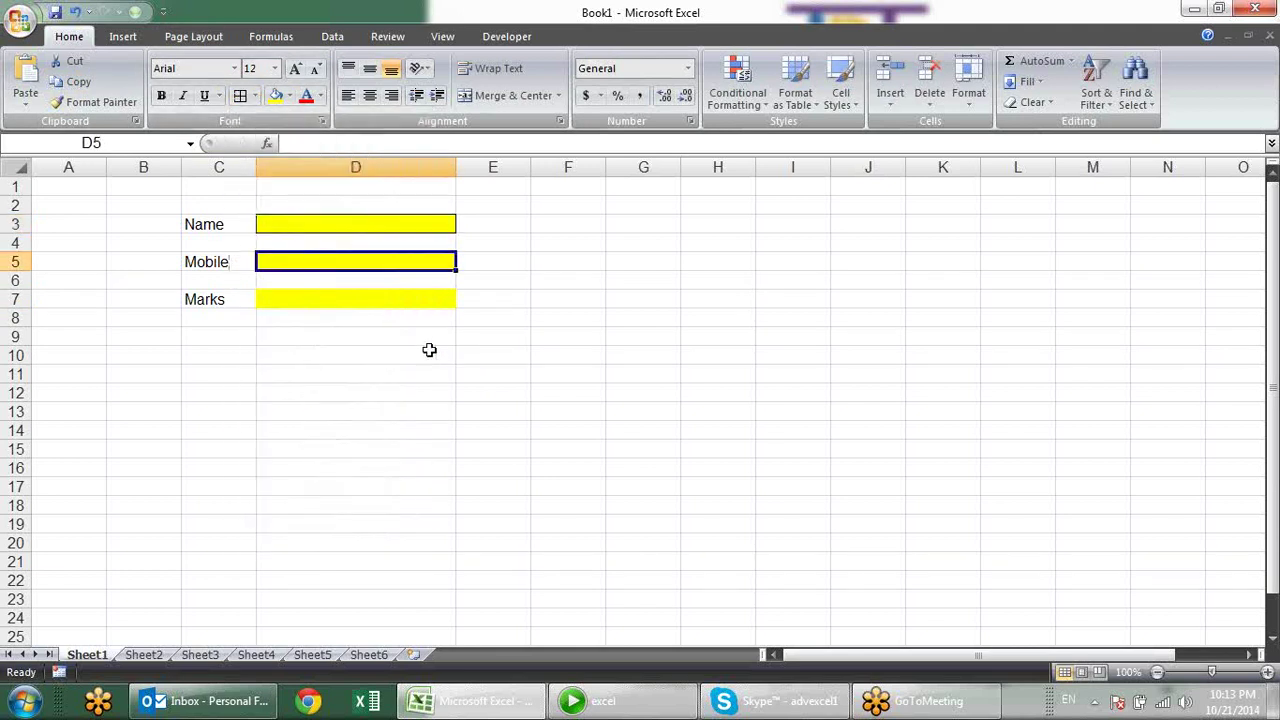
left_click(356, 300)
left_click(428, 350)
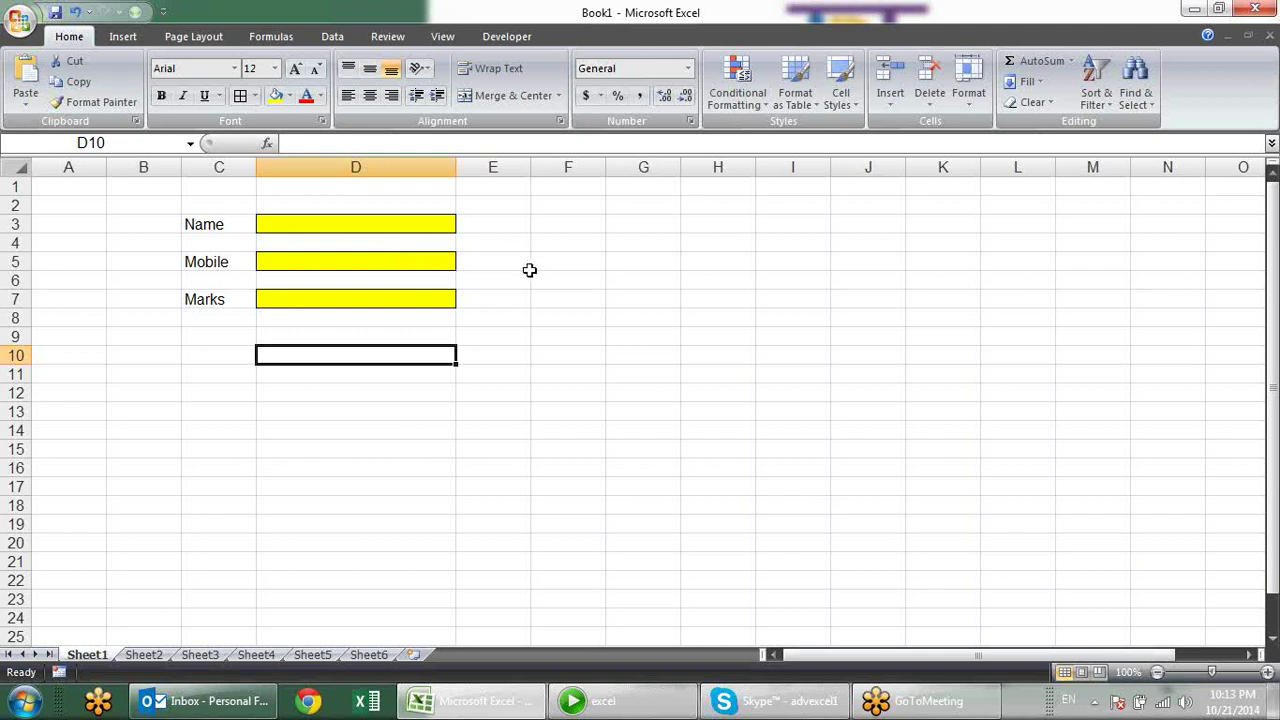
Select the whole sheet and clear Locked on the Format Cells Protection tab.
left_click(398, 220)
left_click(396, 258)
left_click(391, 299)
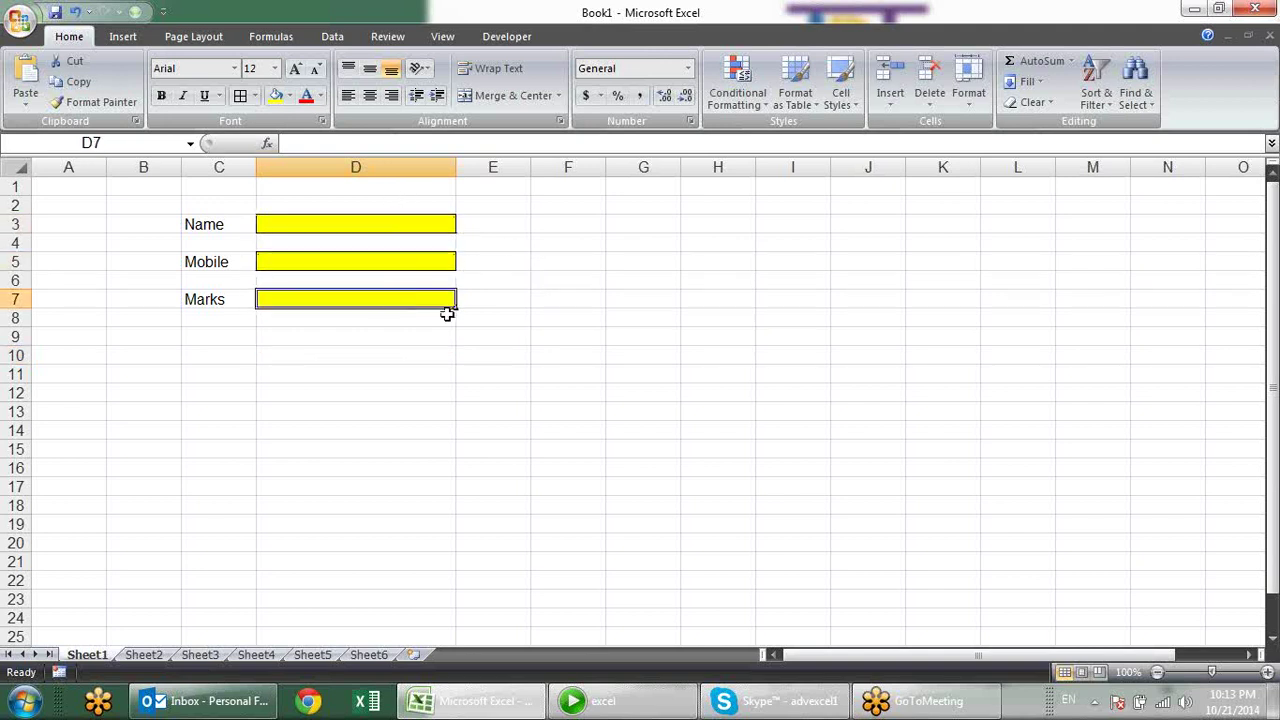
left_click(561, 316)
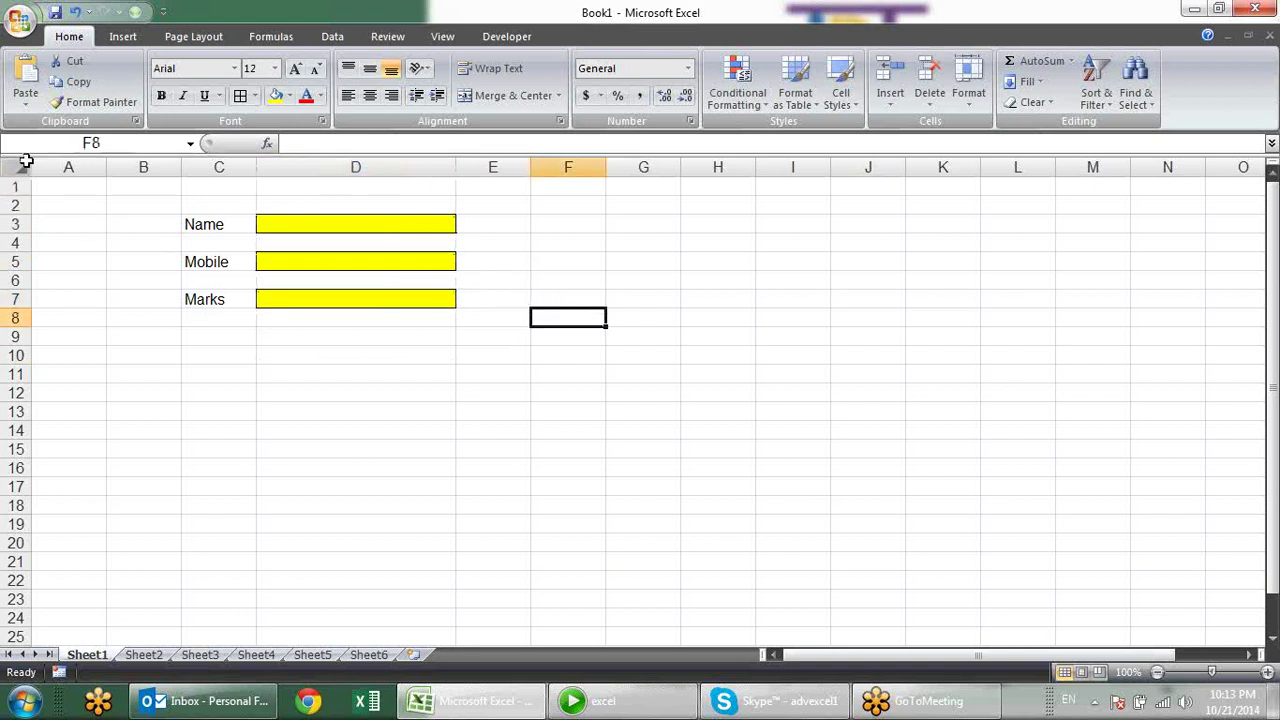
left_click(718, 261)
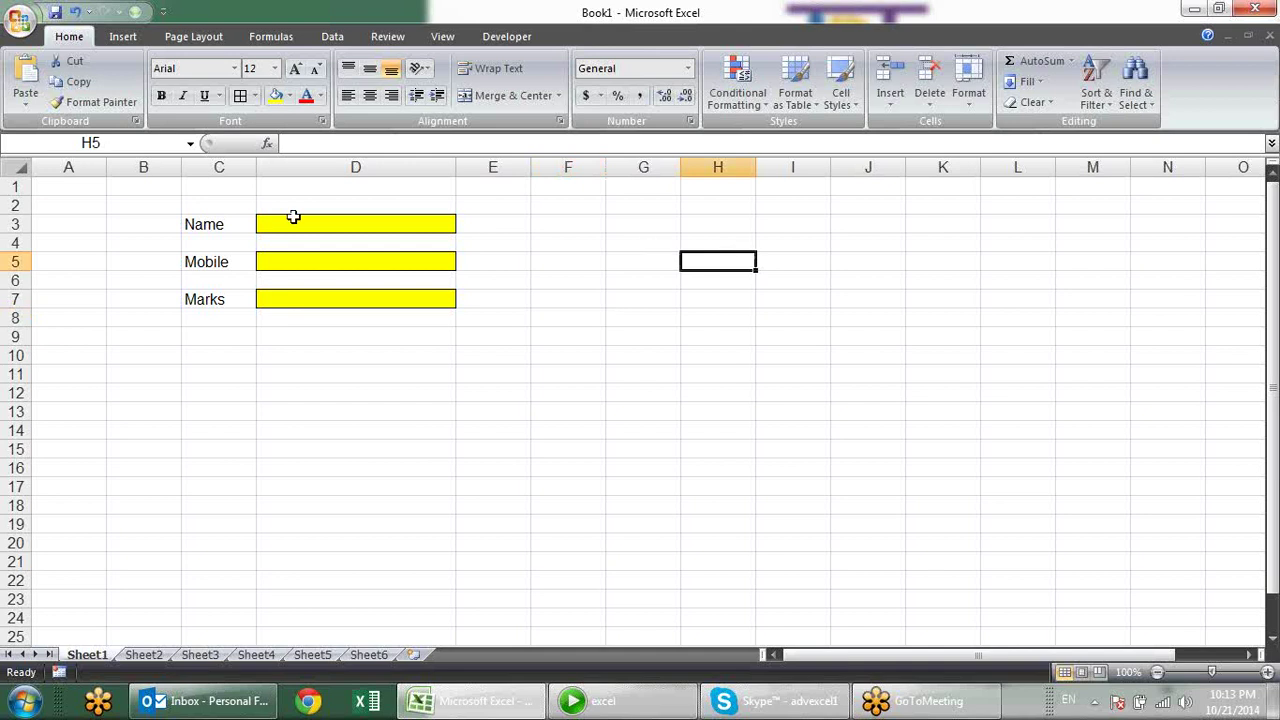
left_click(8, 169)
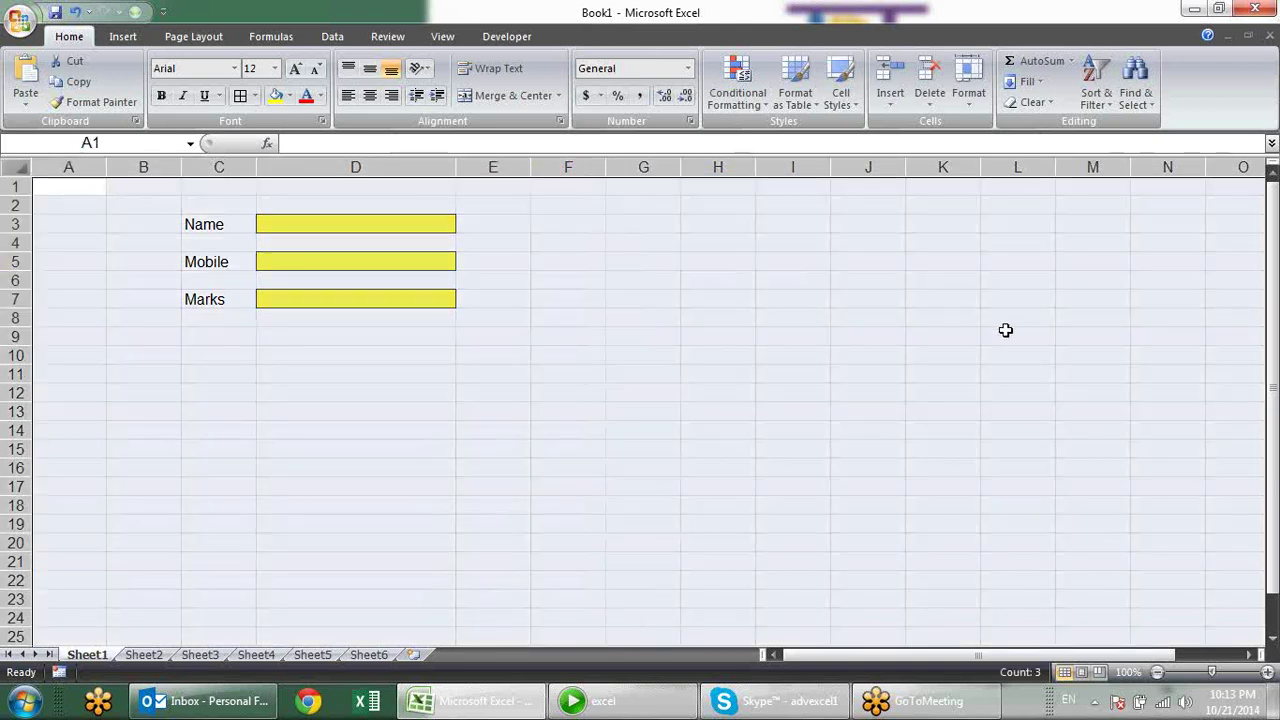
left_click(690, 120)
left_click(738, 179)
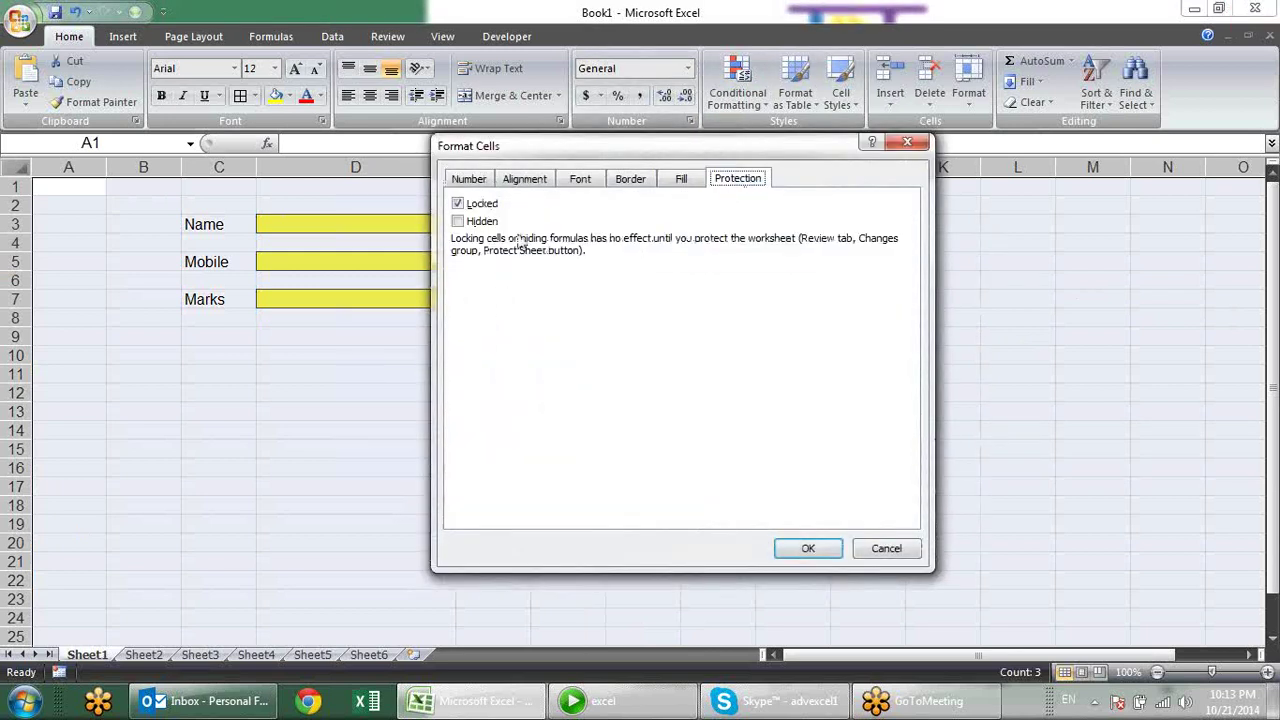
left_click(483, 204)
left_click(822, 550)
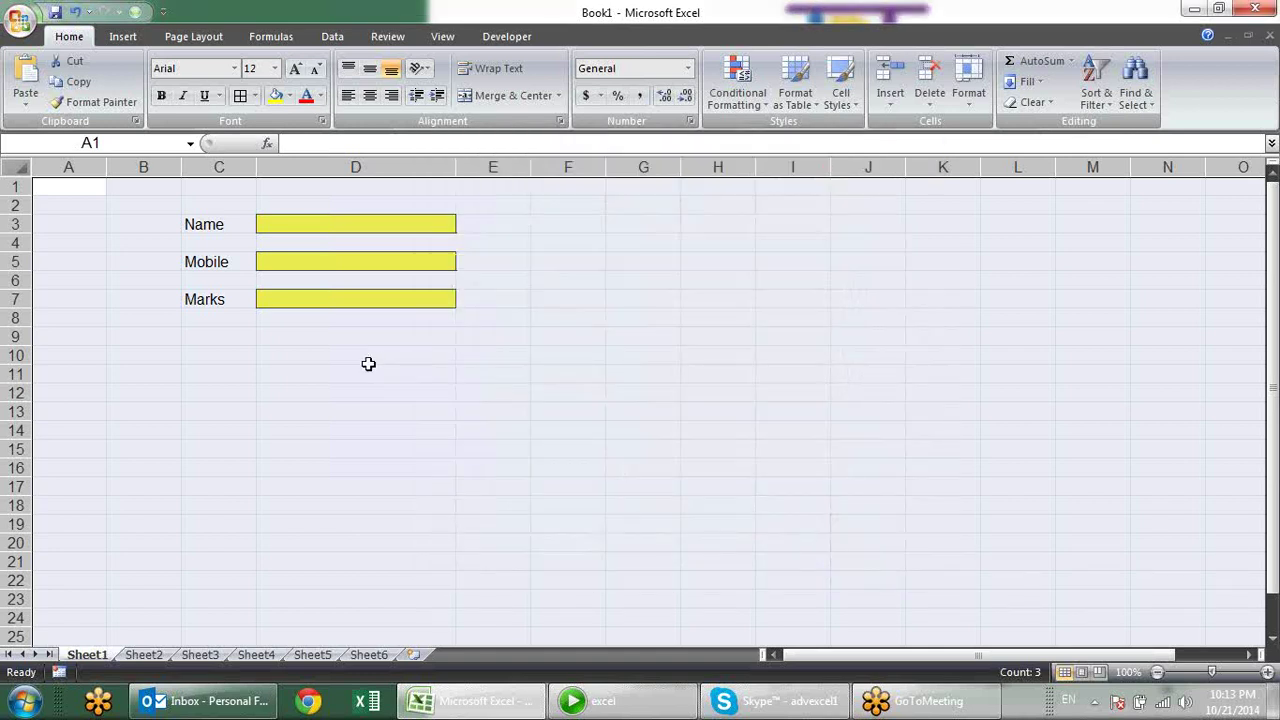
left_click(626, 312)
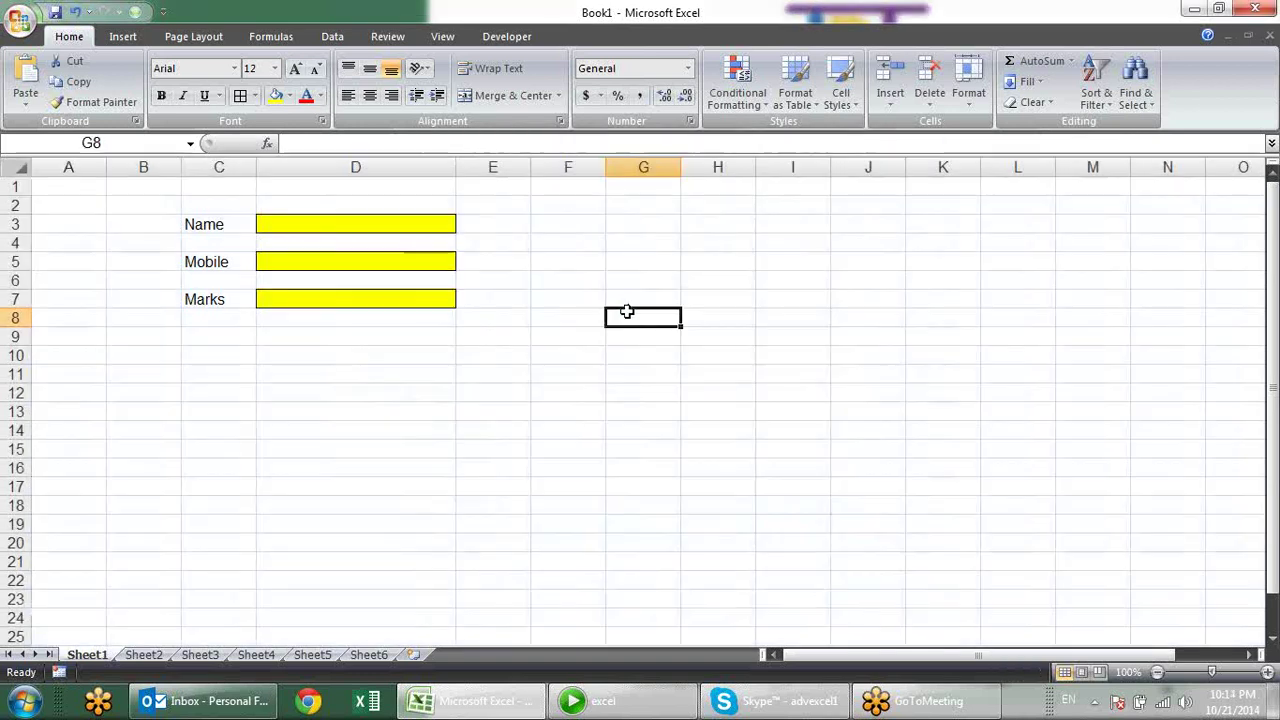
Protect Sheet1, then type test text 'sdf' into G8 and G9.
right_click(100, 662)
left_click(186, 564)
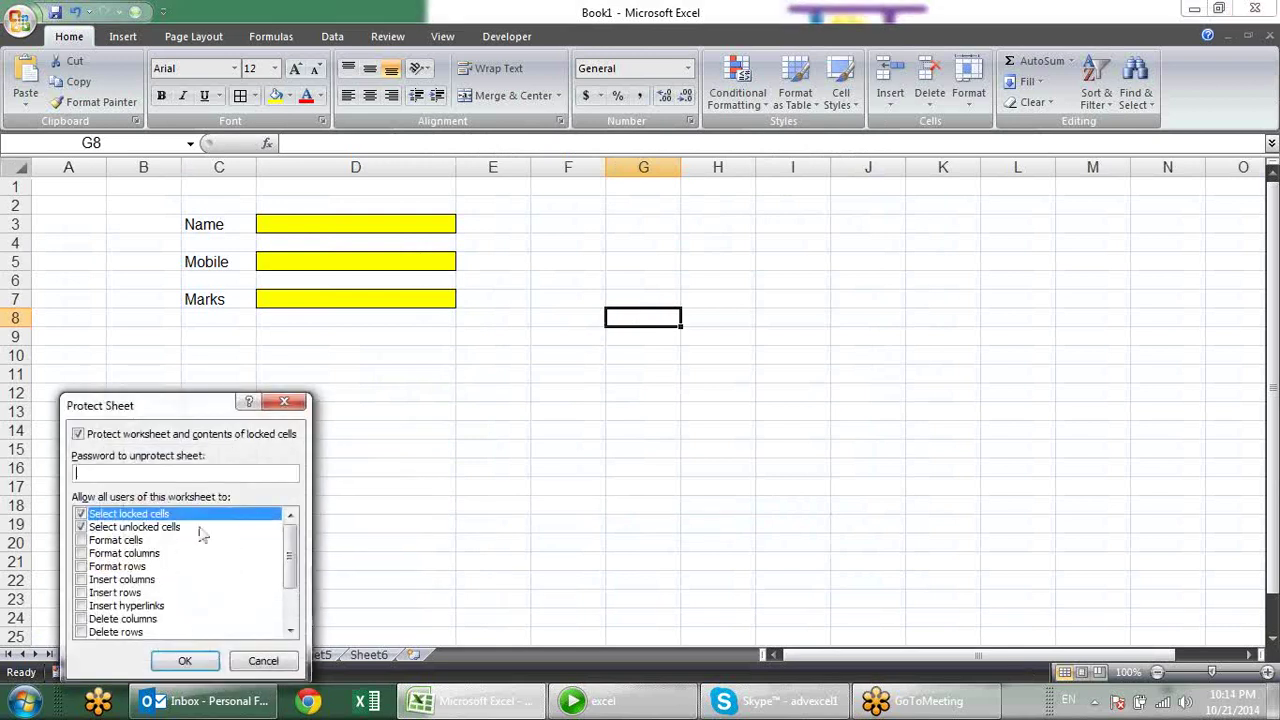
left_click(184, 662)
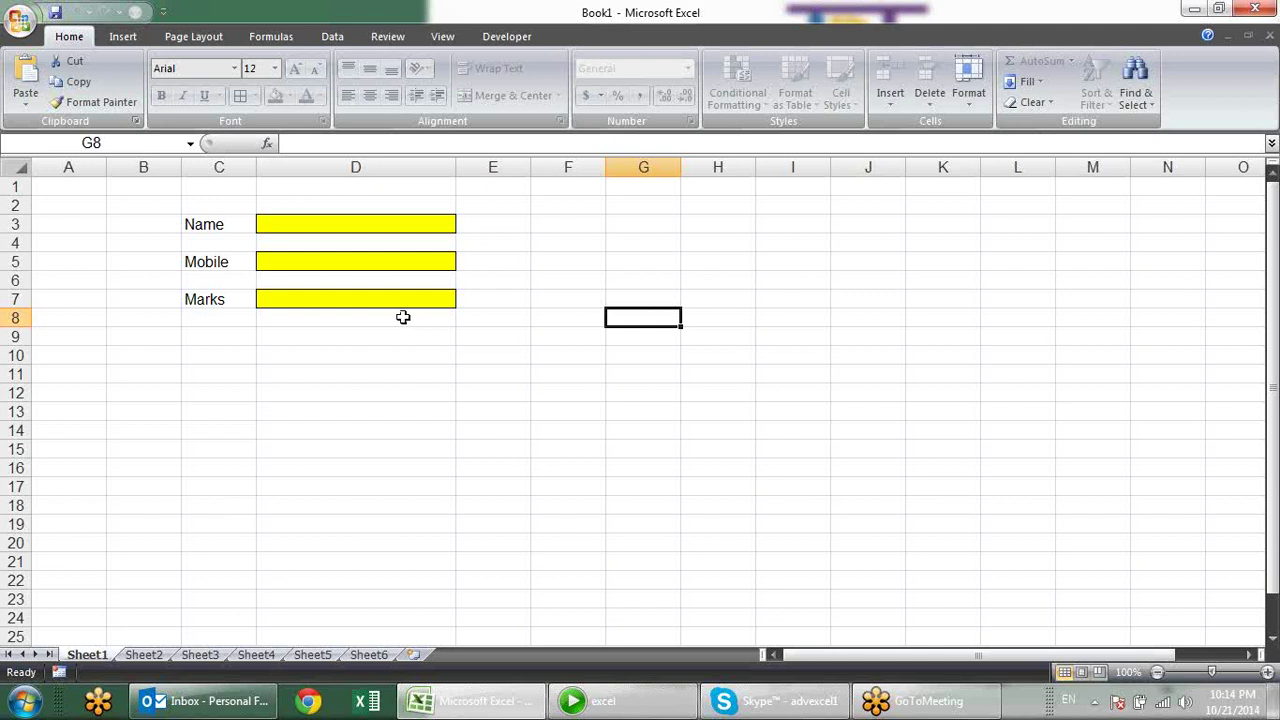
type("sdf")
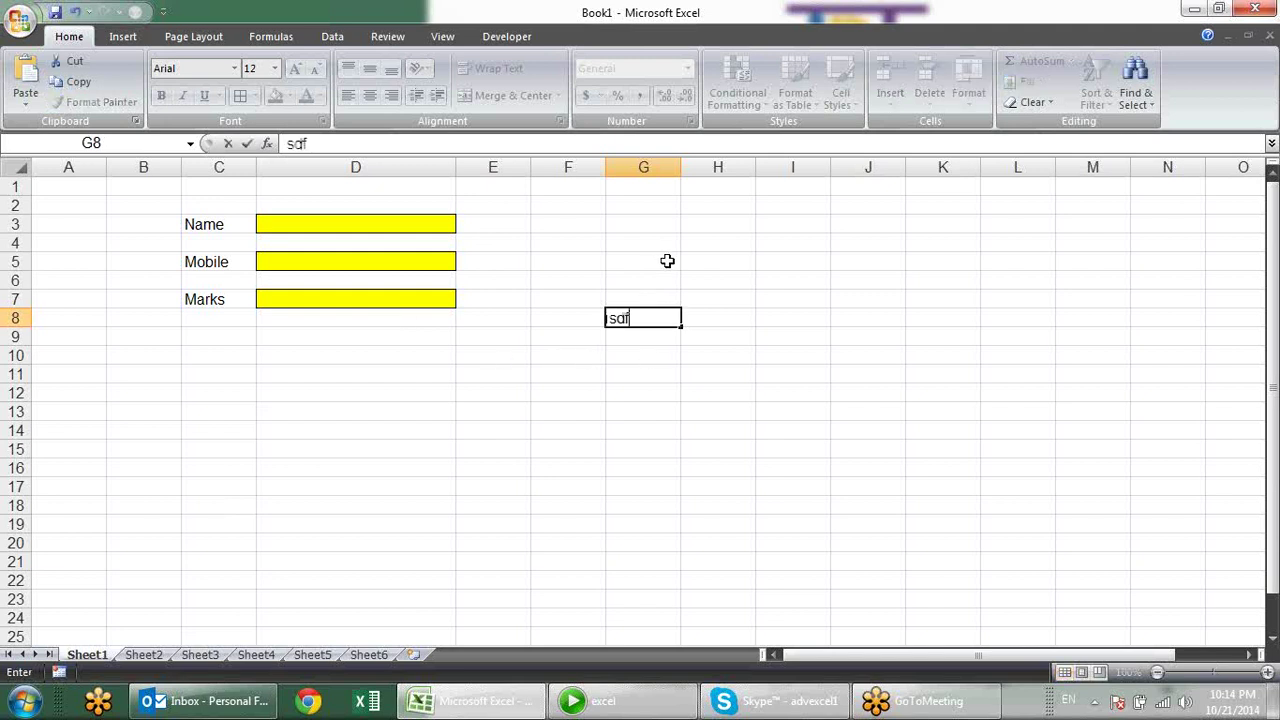
key("Return")
type("sdf")
key("Return")
Delete the test entries from G7:G10.
left_click_drag(640, 300, 643, 355)
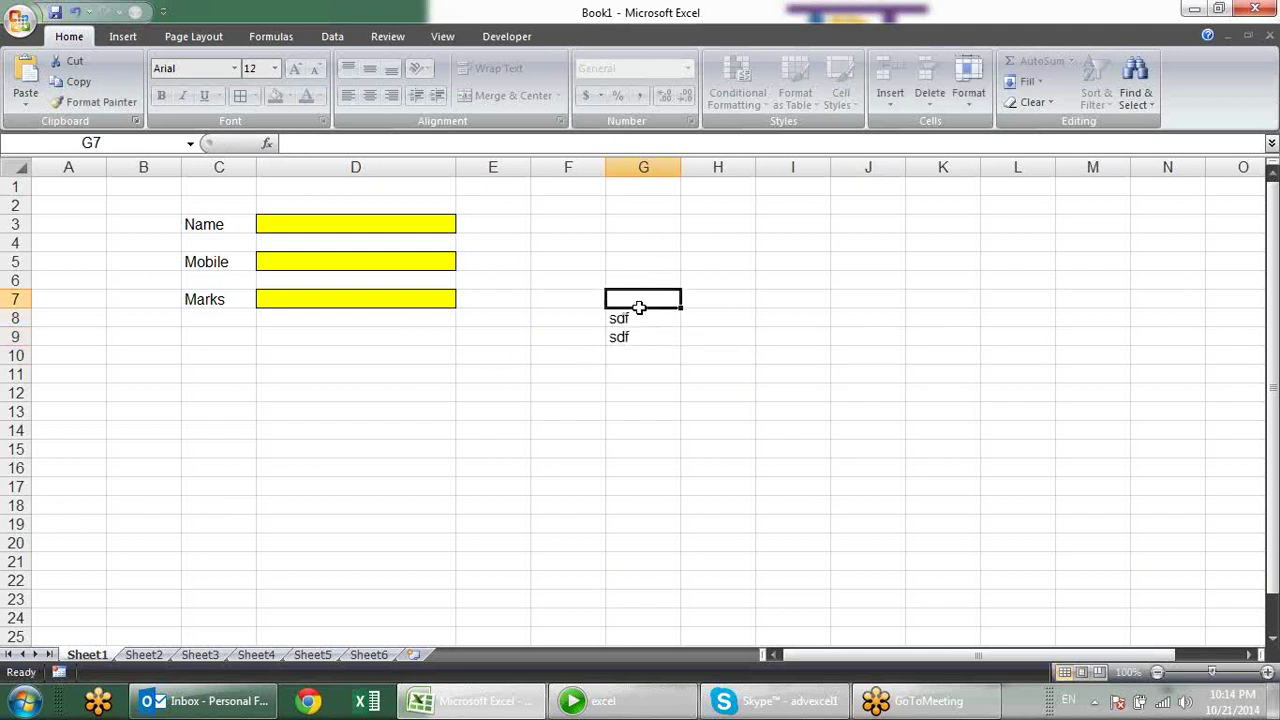
key("Delete")
left_click(625, 444)
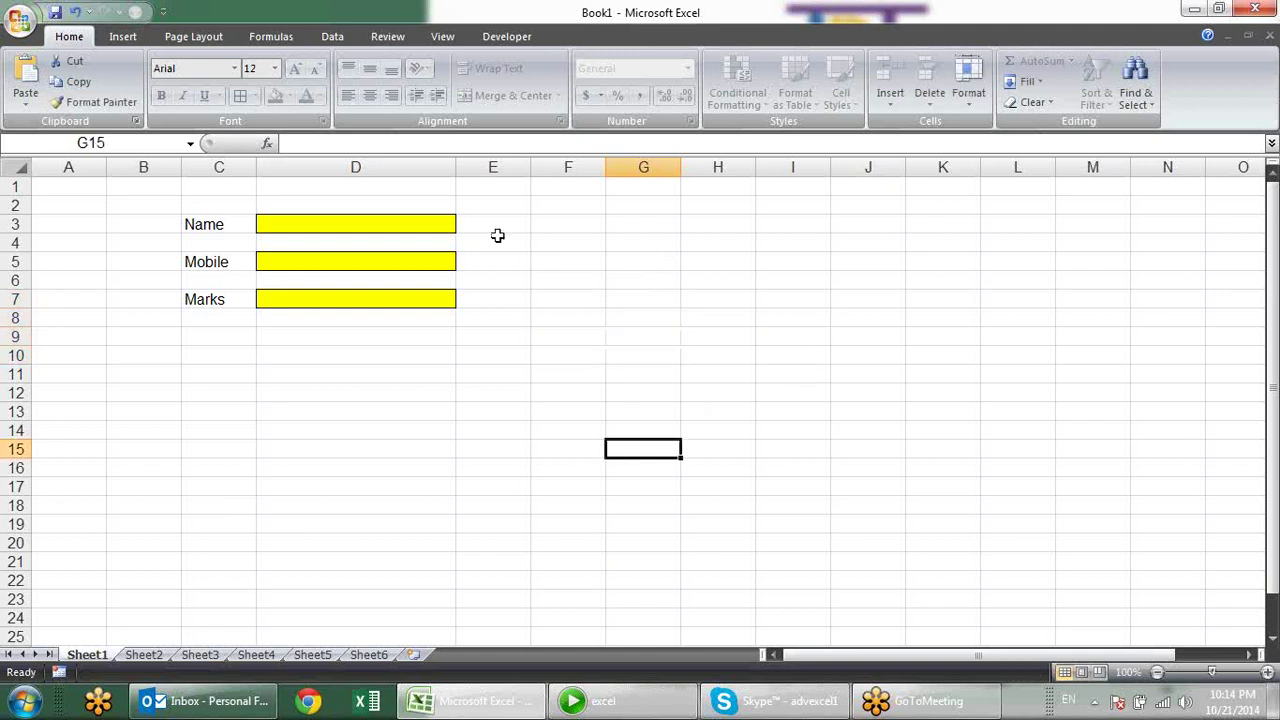
right_click(92, 655)
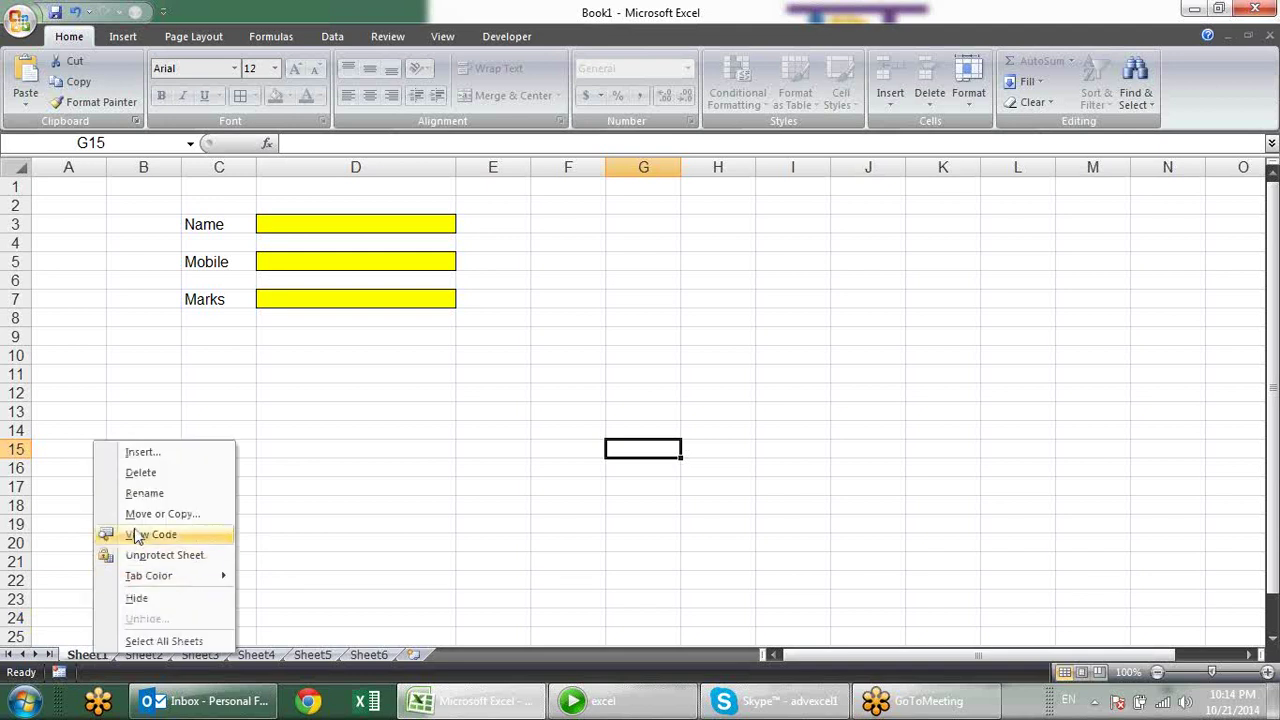
Unprotect Sheet1, then set every cell back to Locked via Ctrl+1.
left_click(186, 554)
left_click(281, 395)
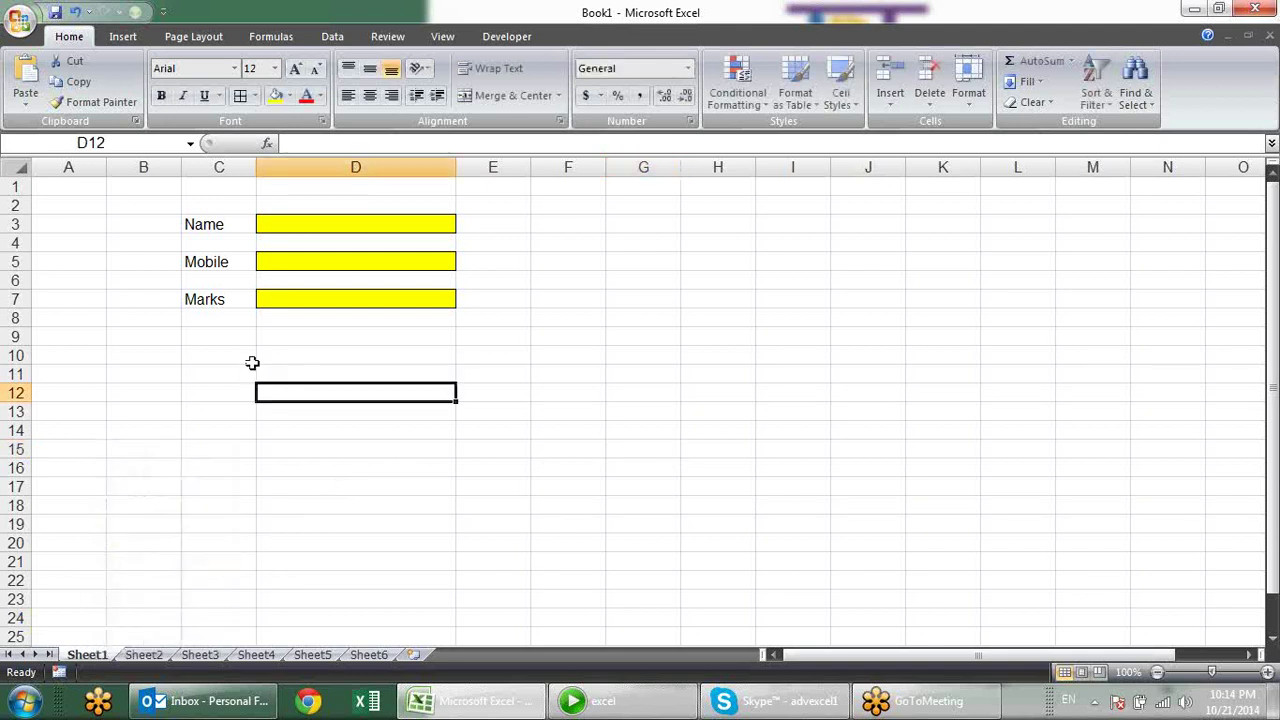
left_click(19, 165)
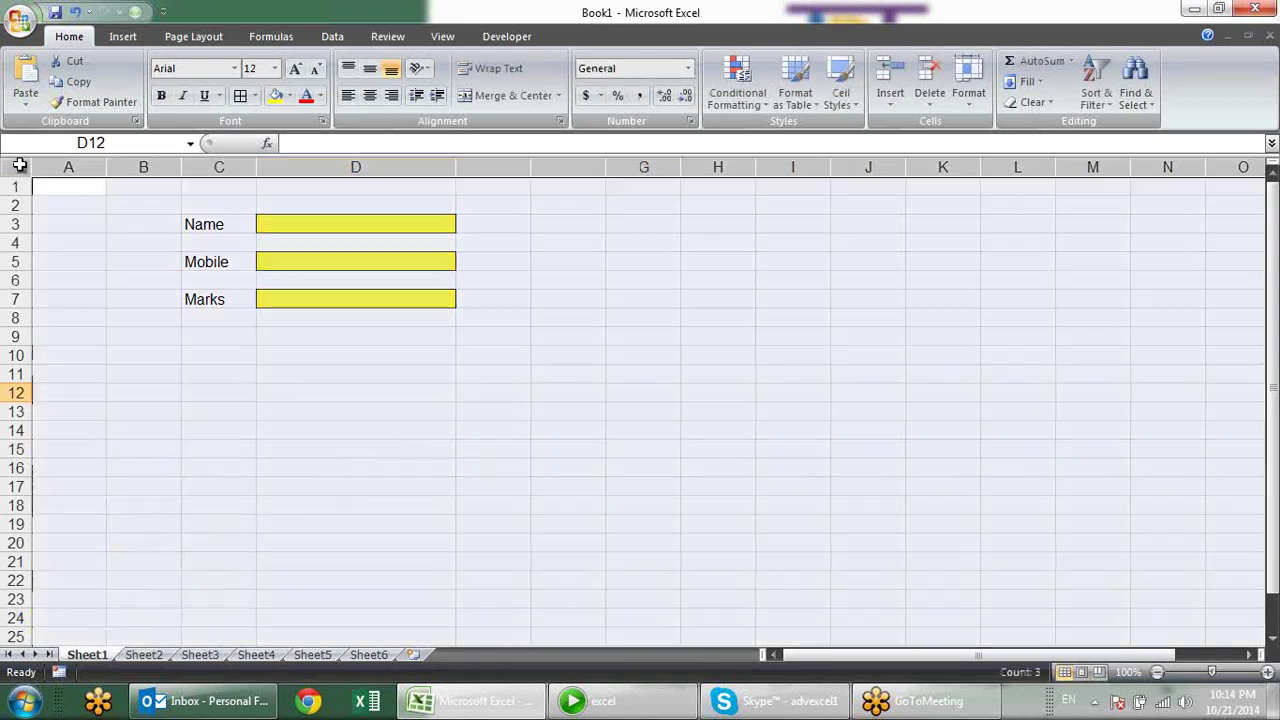
key("ctrl+1")
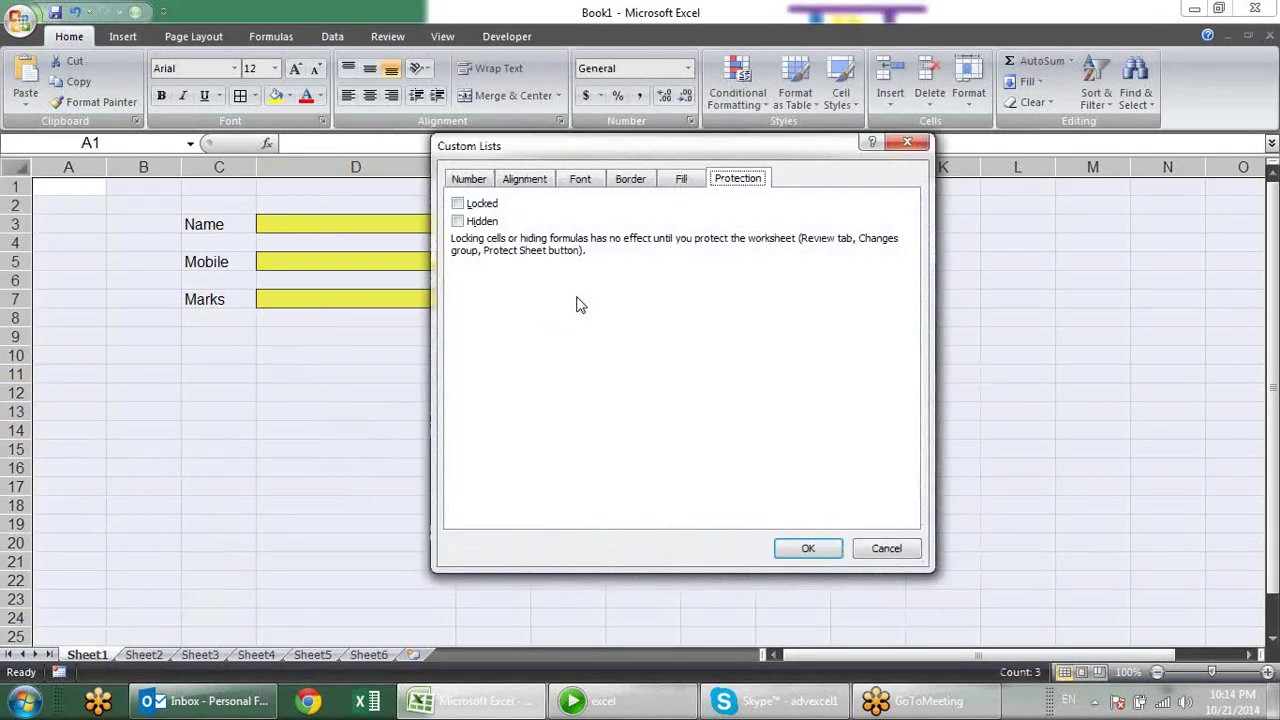
left_click(458, 203)
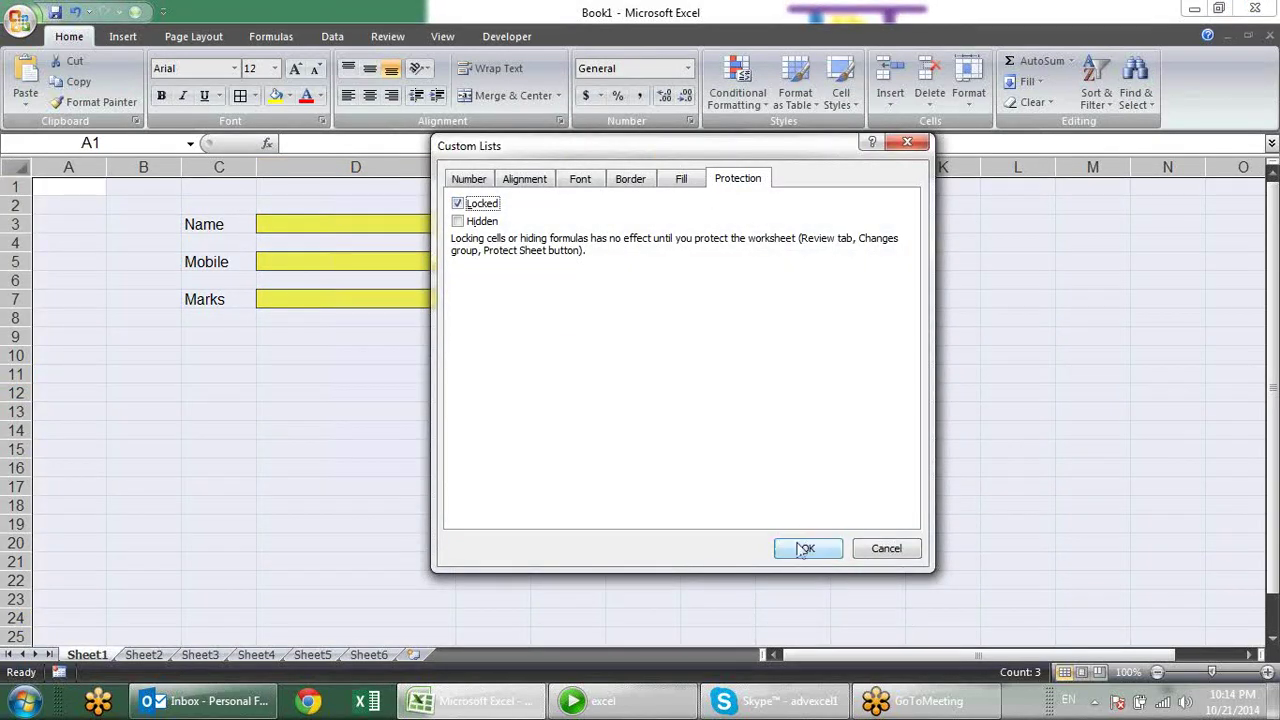
left_click(805, 549)
left_click(568, 355)
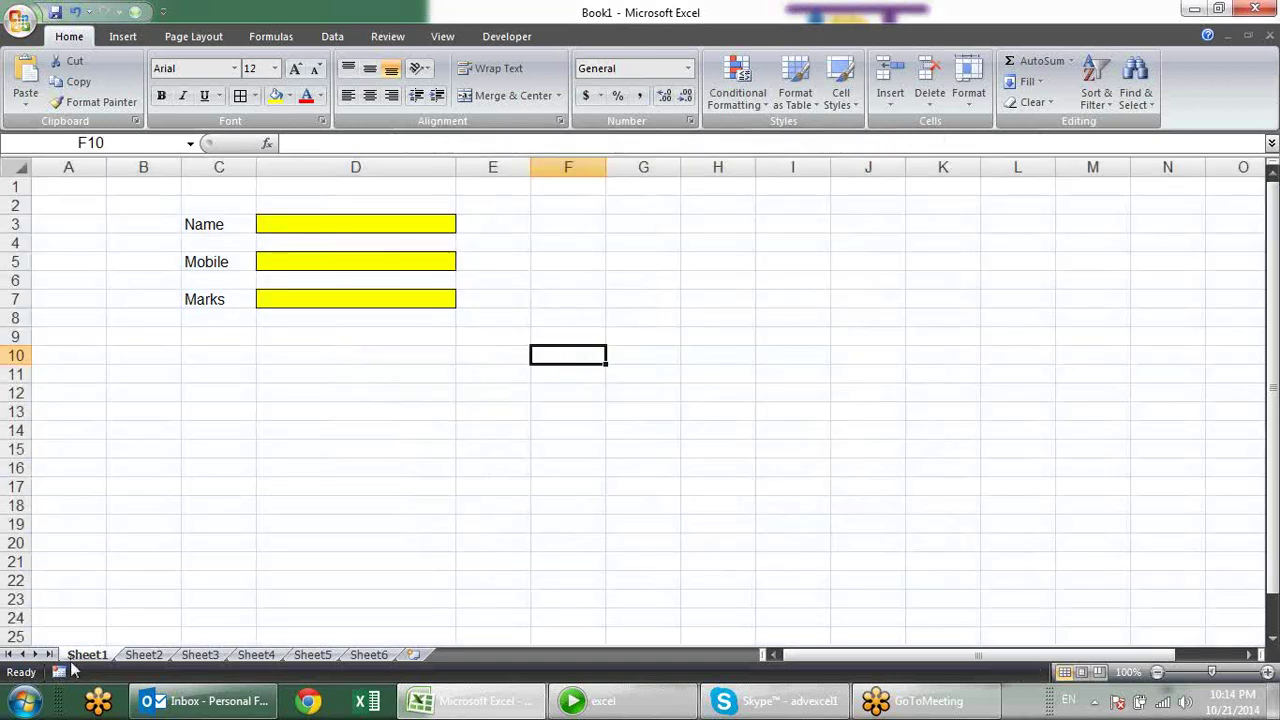
left_click(344, 229)
left_click(349, 258)
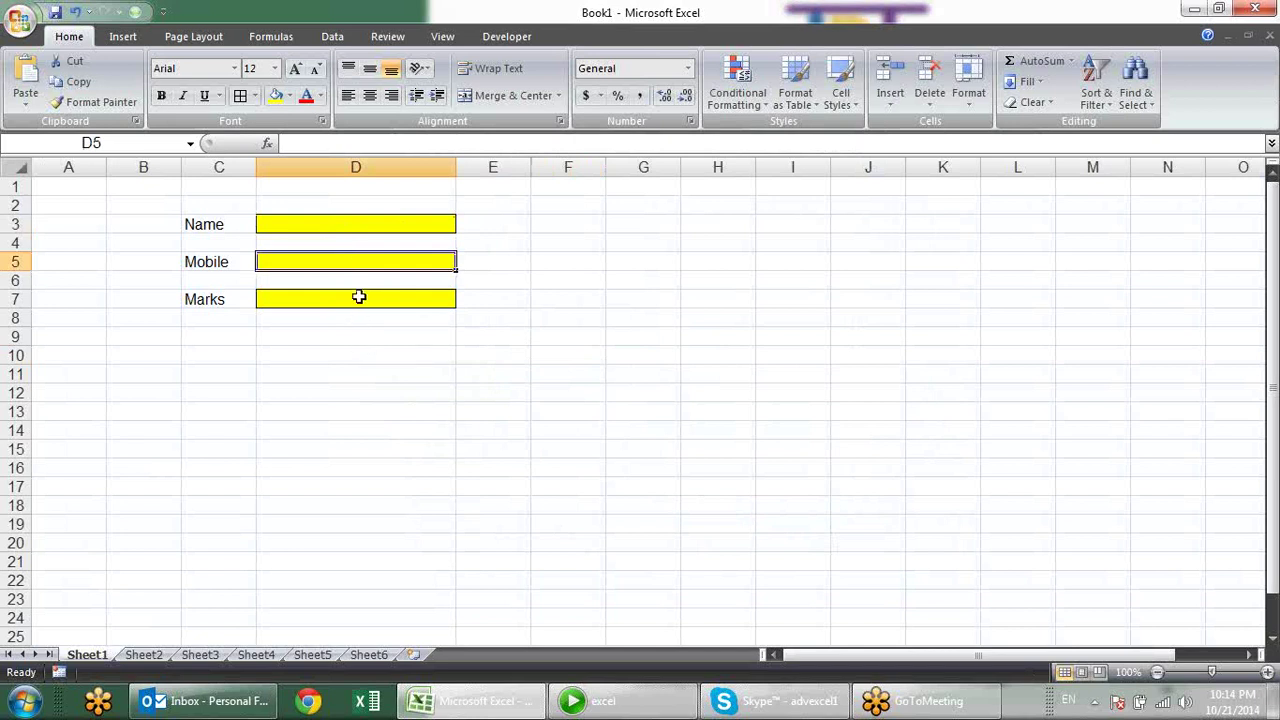
left_click(359, 297)
left_click(367, 218)
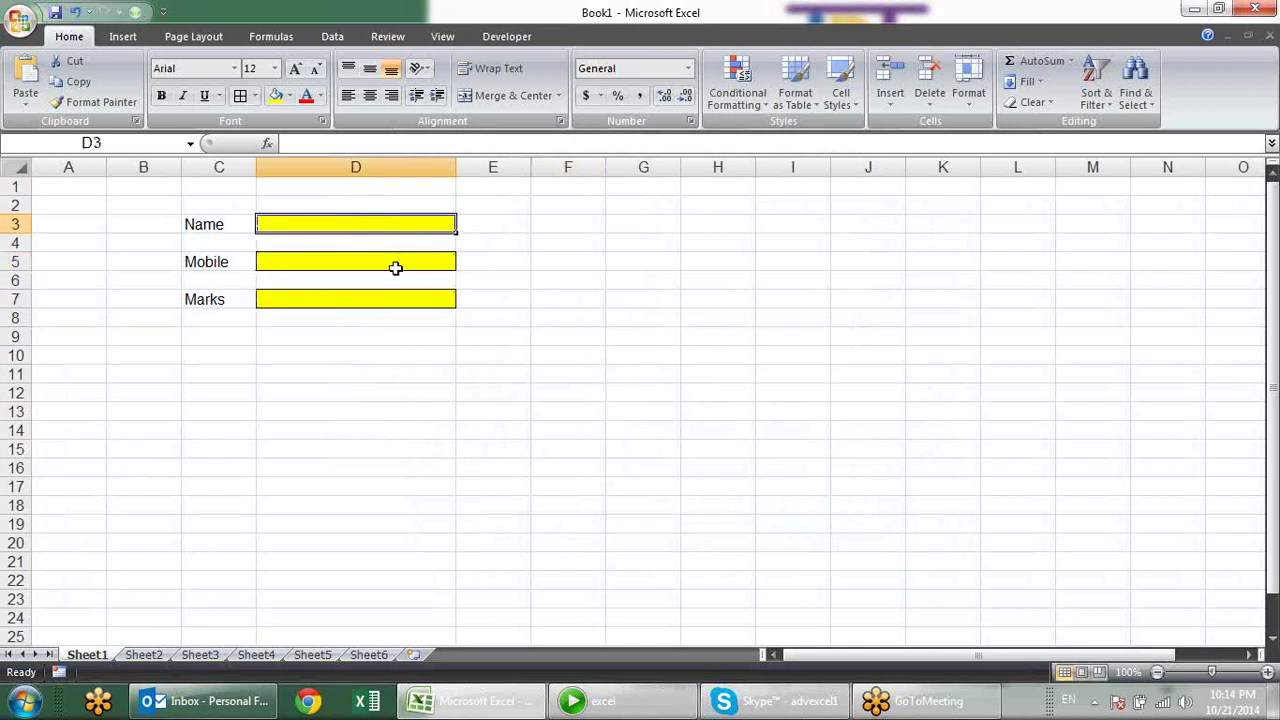
left_click(395, 268)
left_click(390, 298)
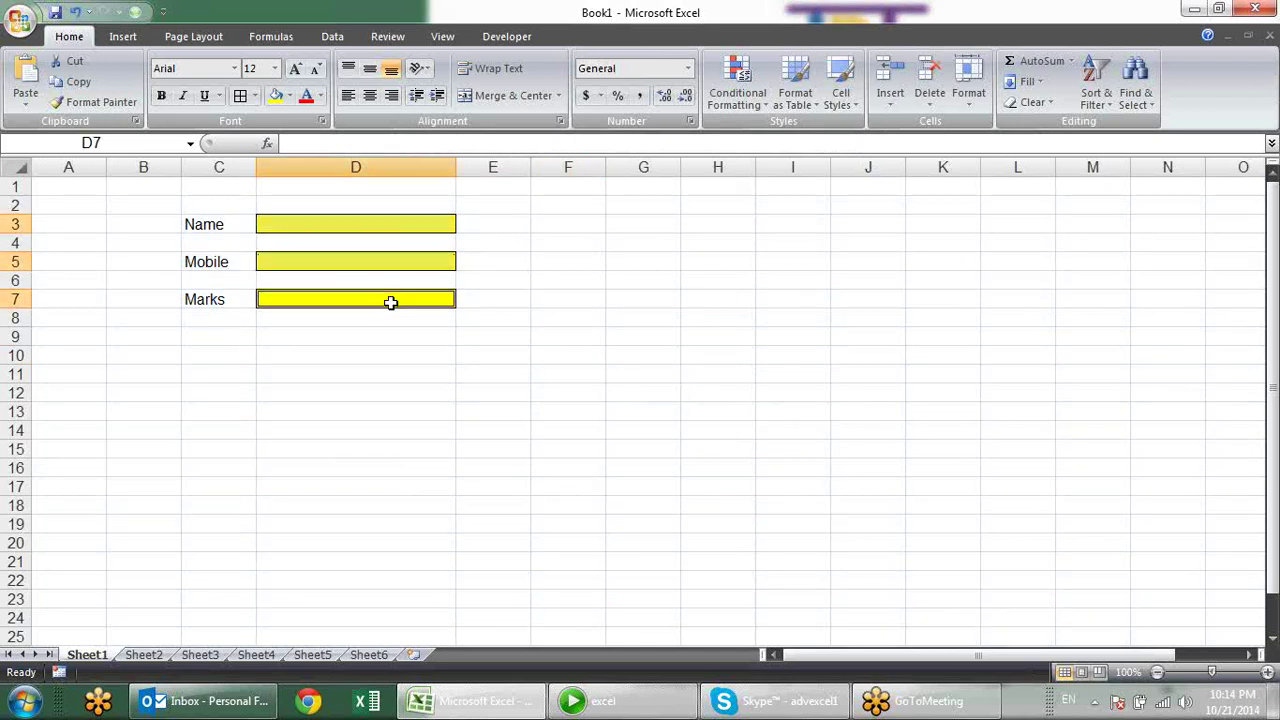
left_click(520, 291)
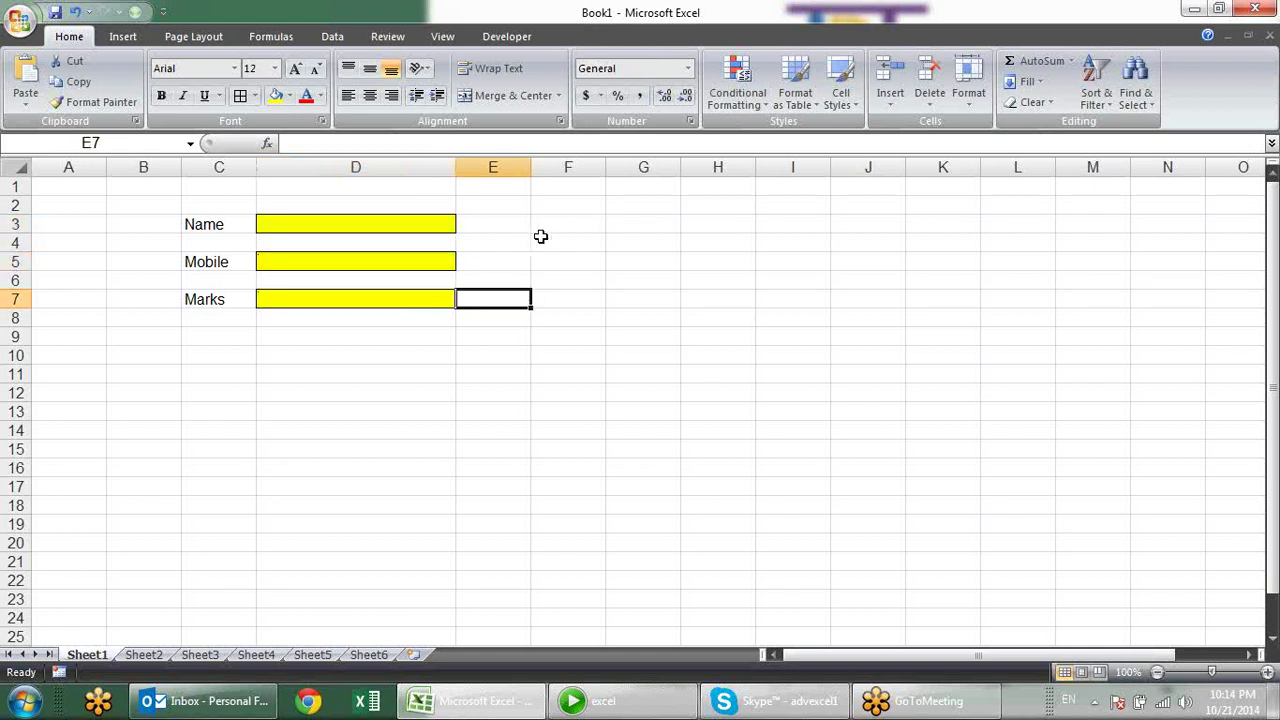
left_click(661, 238)
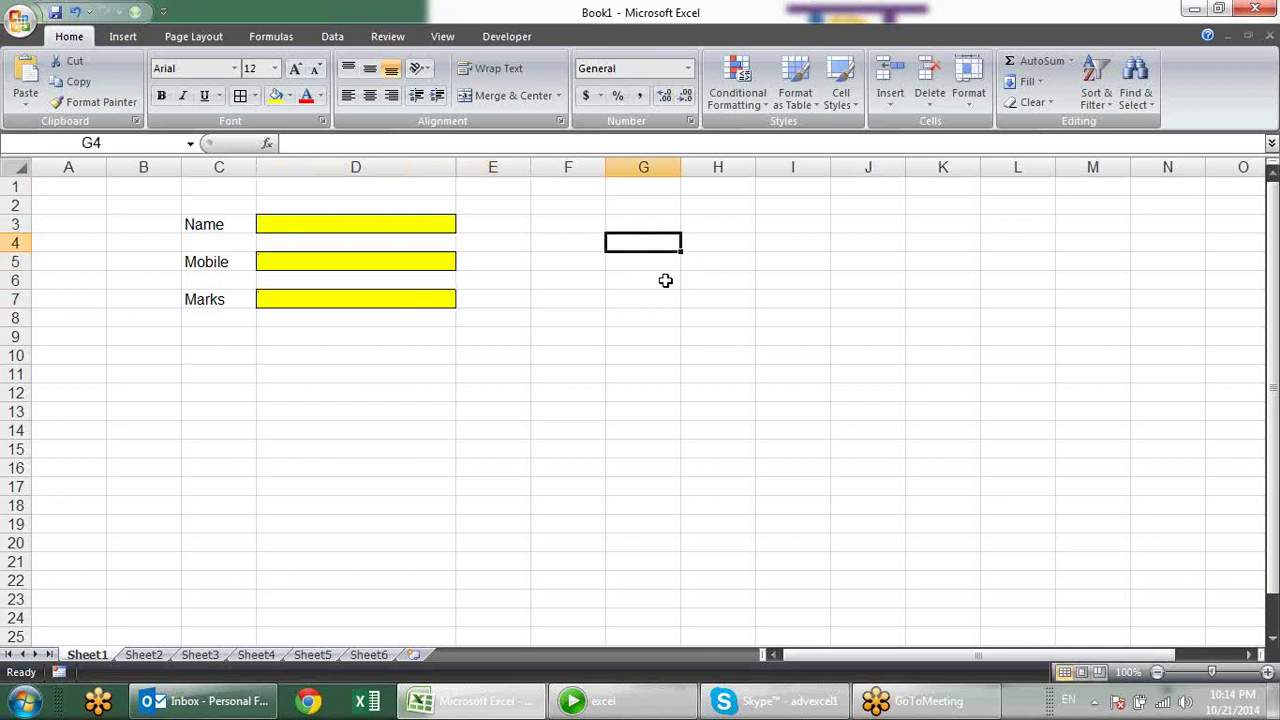
left_click(665, 281)
left_click(786, 287)
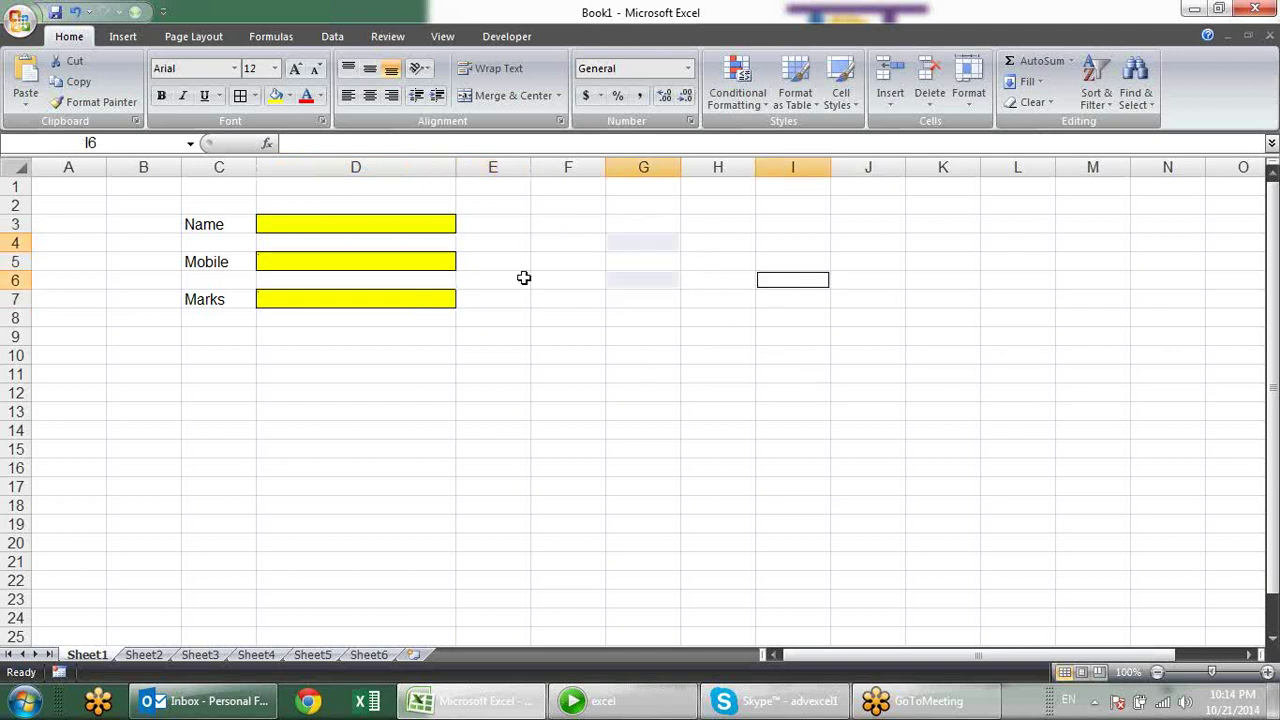
left_click(289, 96)
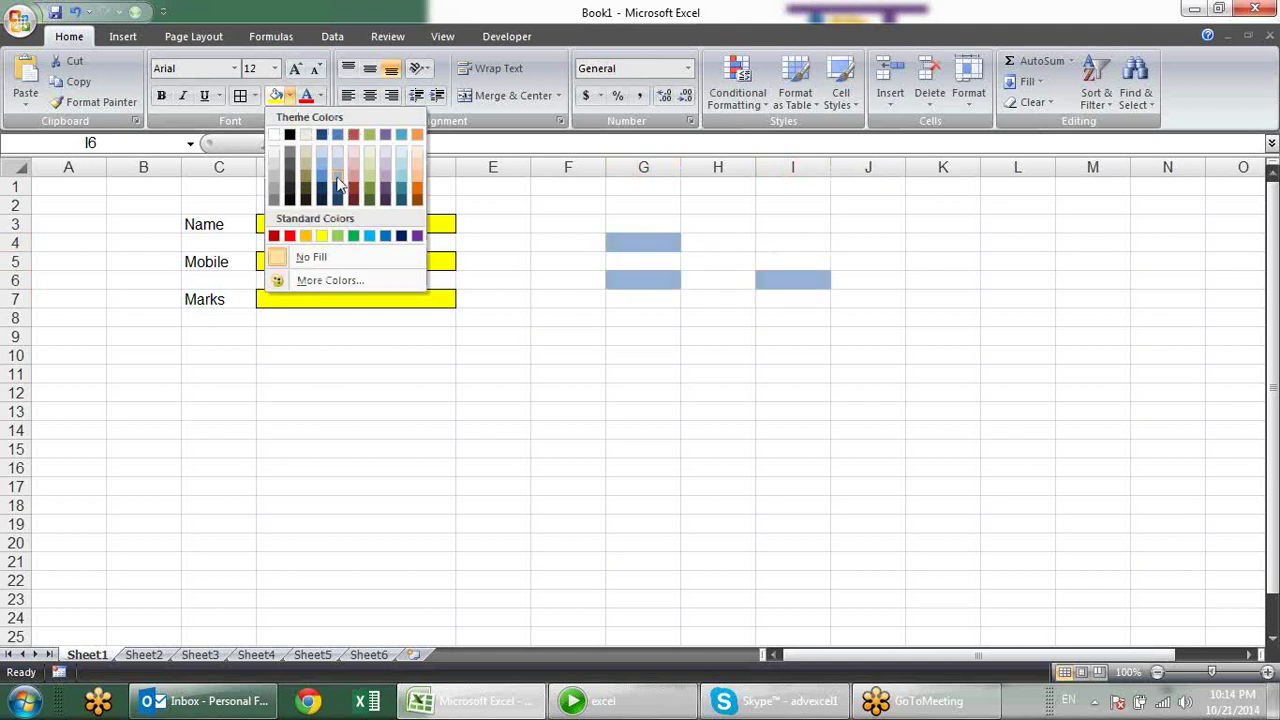
left_click(858, 390)
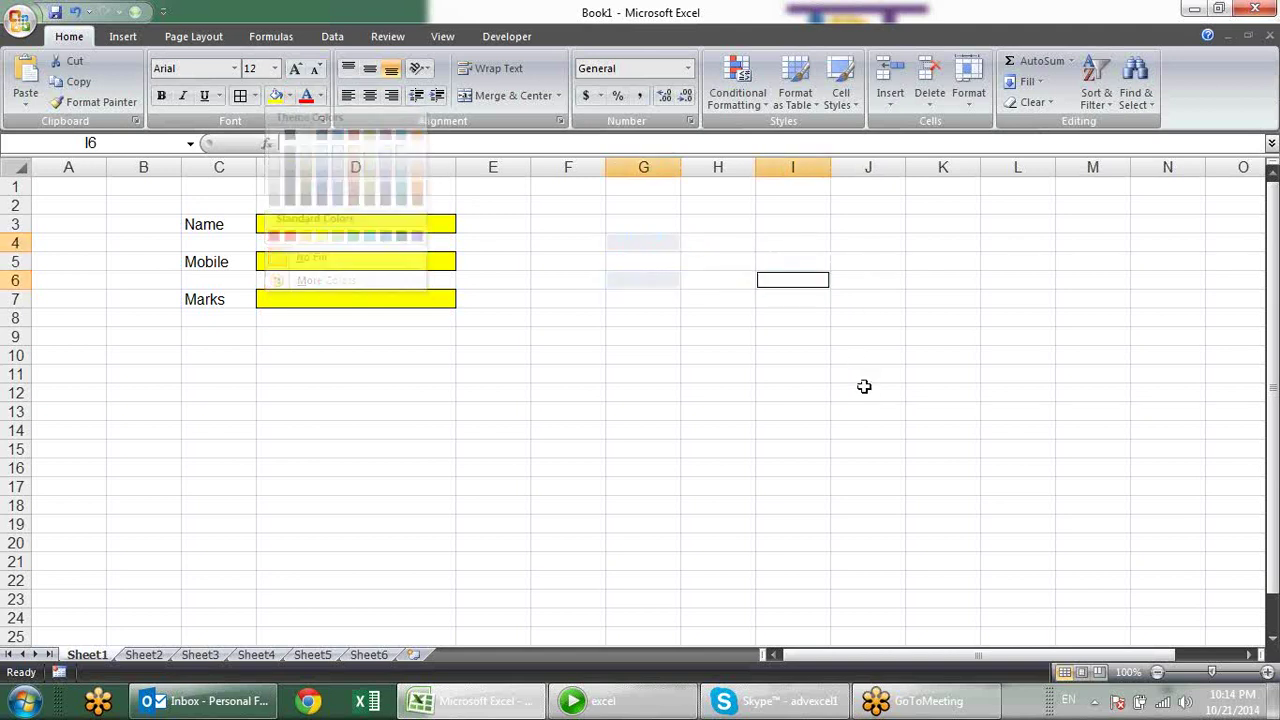
key("ctrl+1")
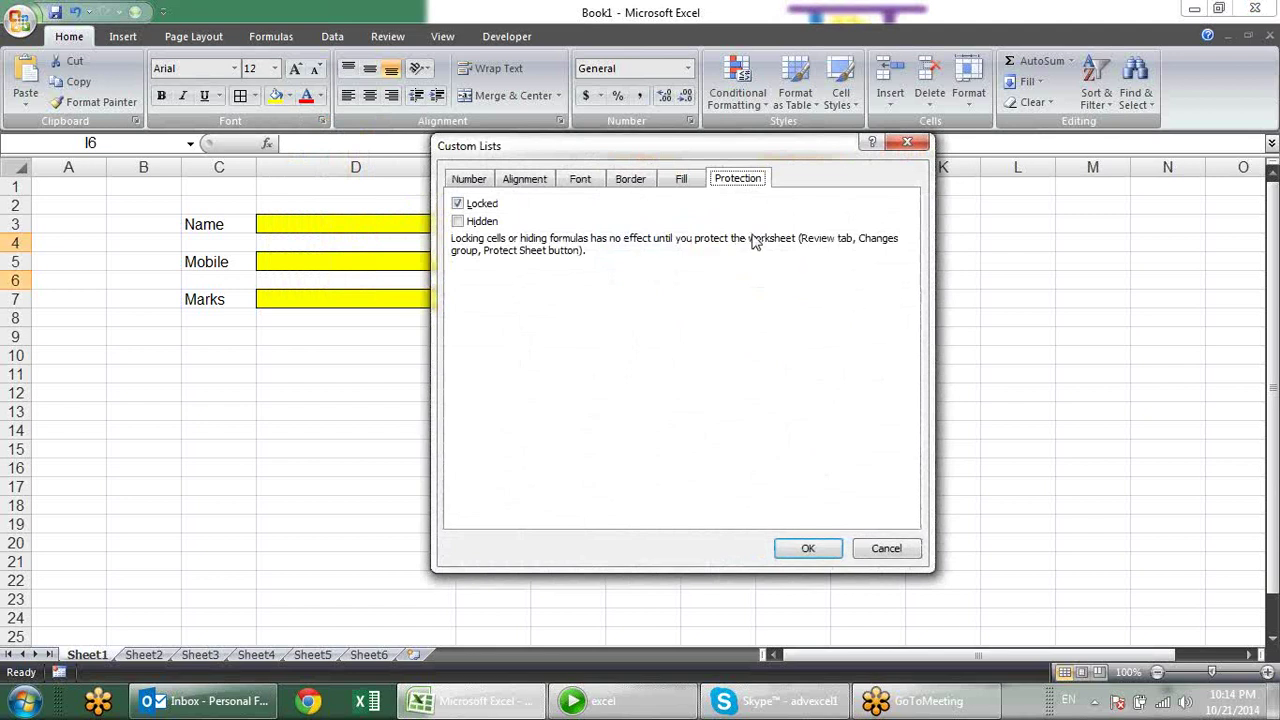
key("Escape")
left_click(440, 221)
left_click(423, 265, "ctrl")
left_click(423, 292, "ctrl")
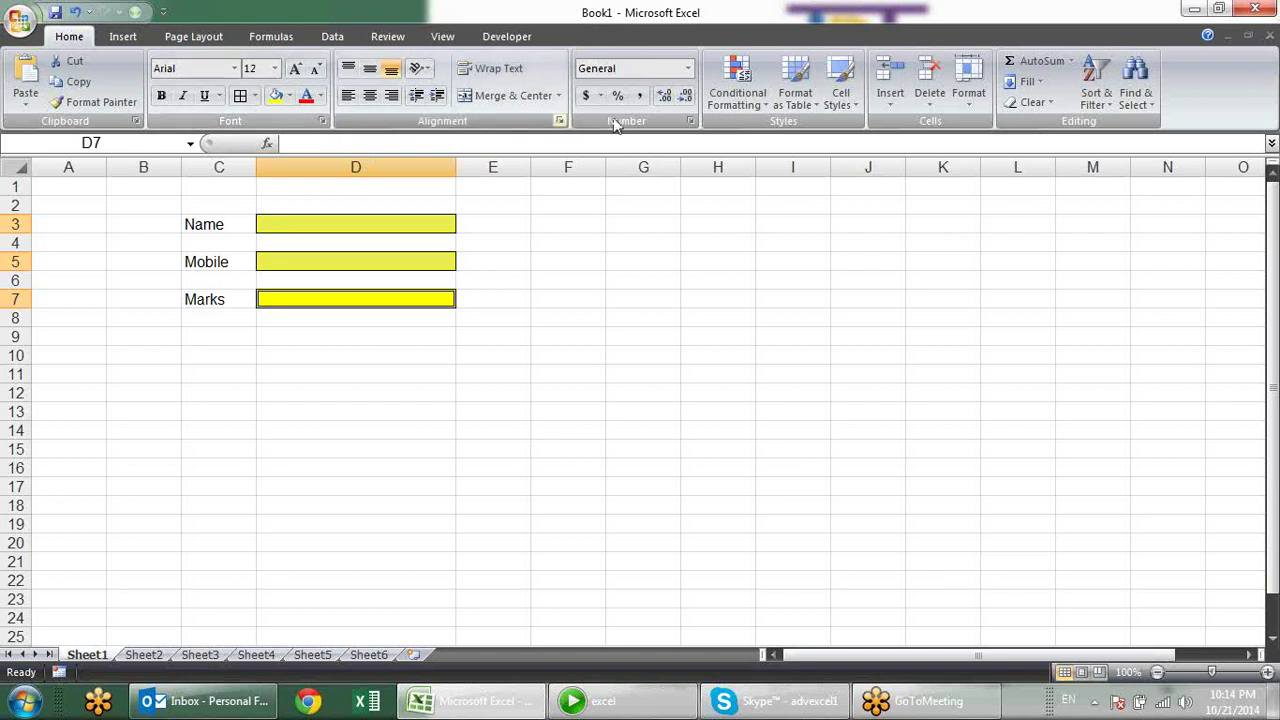
Clear Locked on the selected input cells D3, D5 and D7 in Format Cells.
left_click(688, 121)
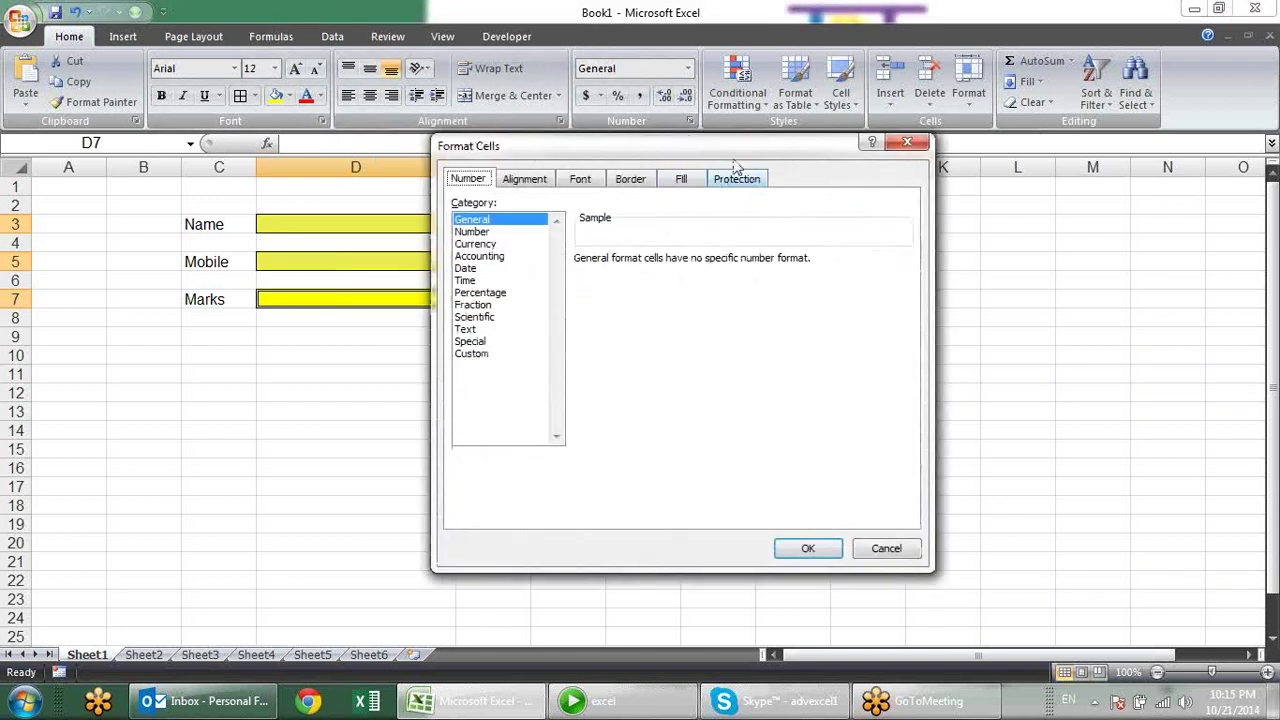
left_click(744, 181)
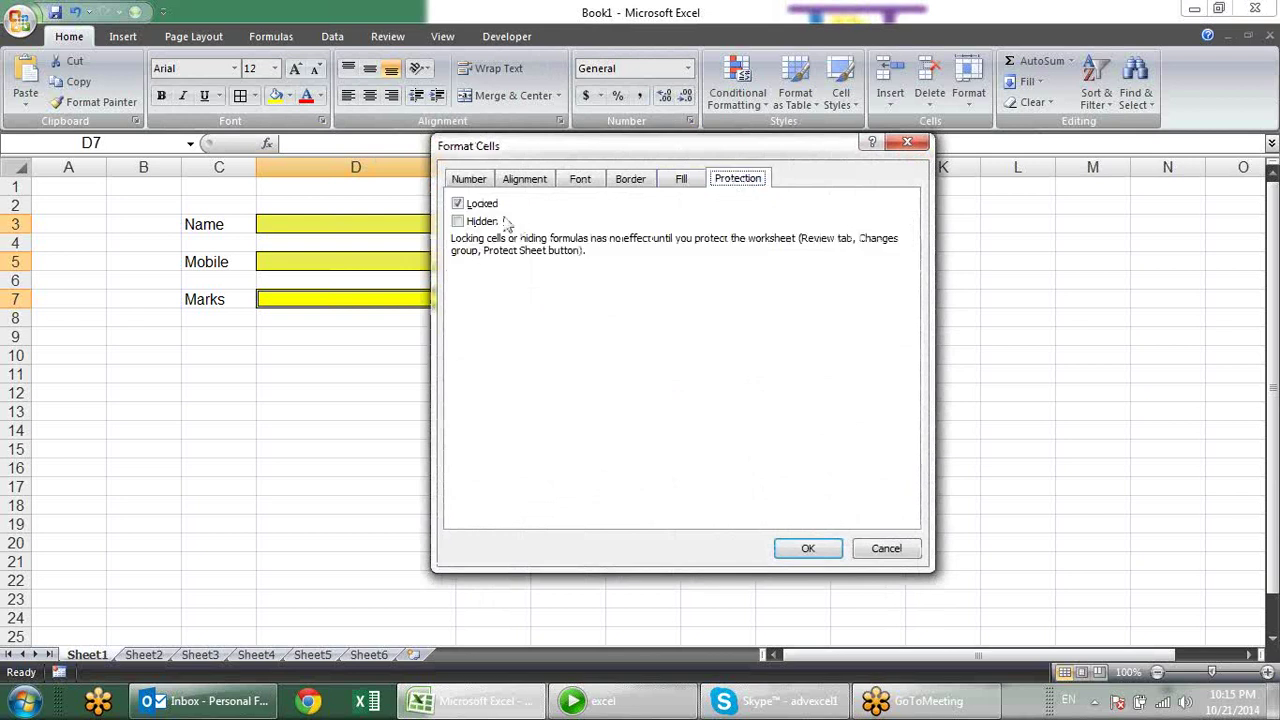
left_click(474, 205)
left_click(808, 548)
left_click(503, 370)
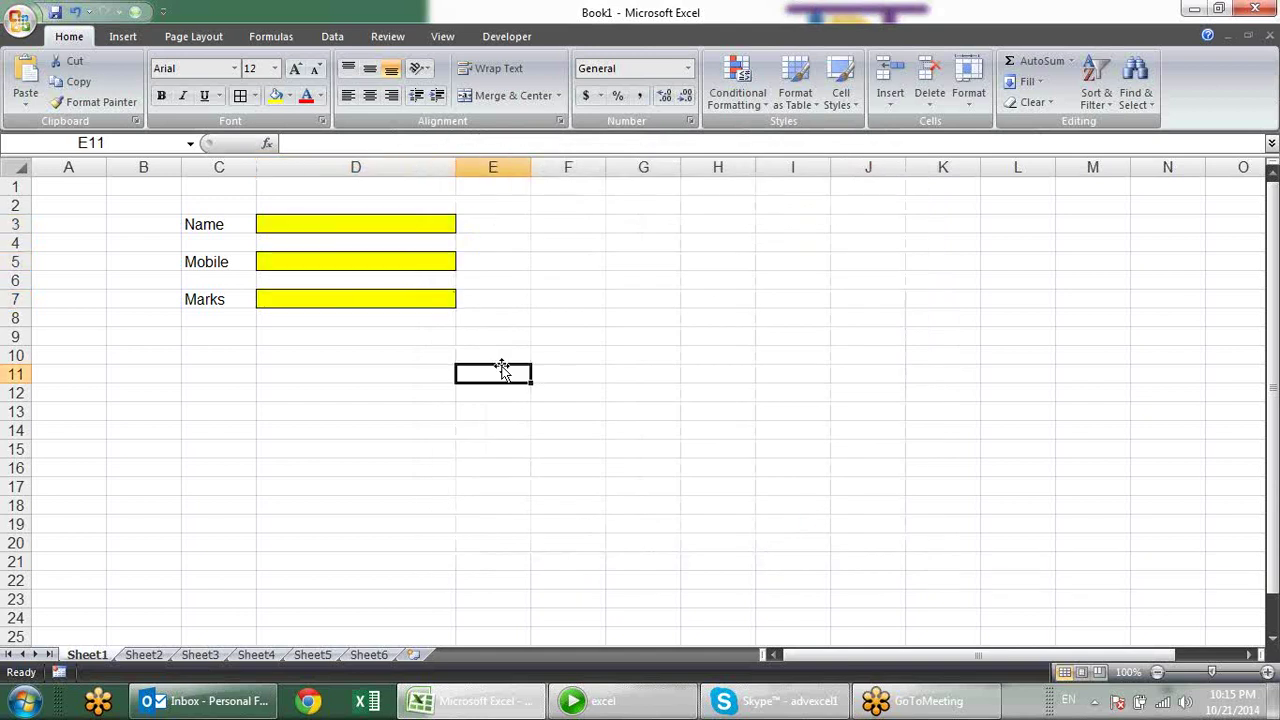
Reselect the Name and Mobile input cells D3 and D5.
left_click_drag(166, 203, 614, 308)
left_click(660, 468)
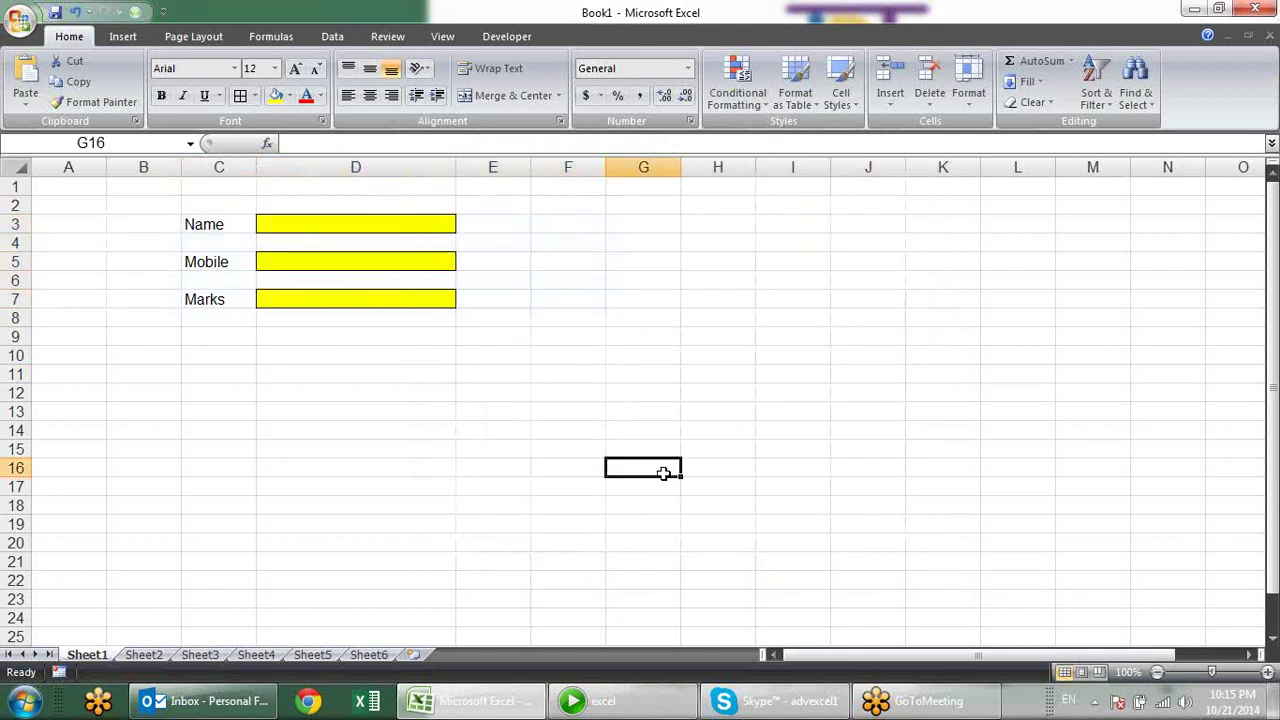
left_click(390, 220)
left_click(389, 260)
Protect Sheet1 with the default protection settings.
left_click(394, 296)
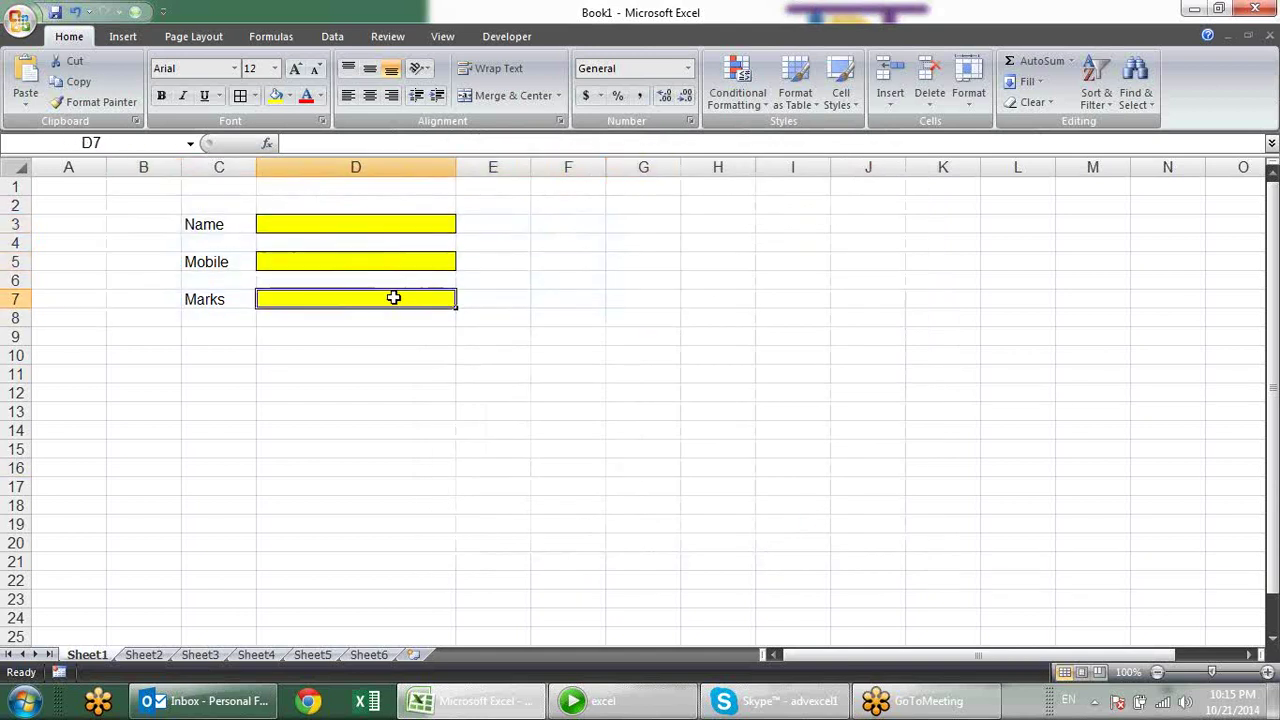
right_click(116, 652)
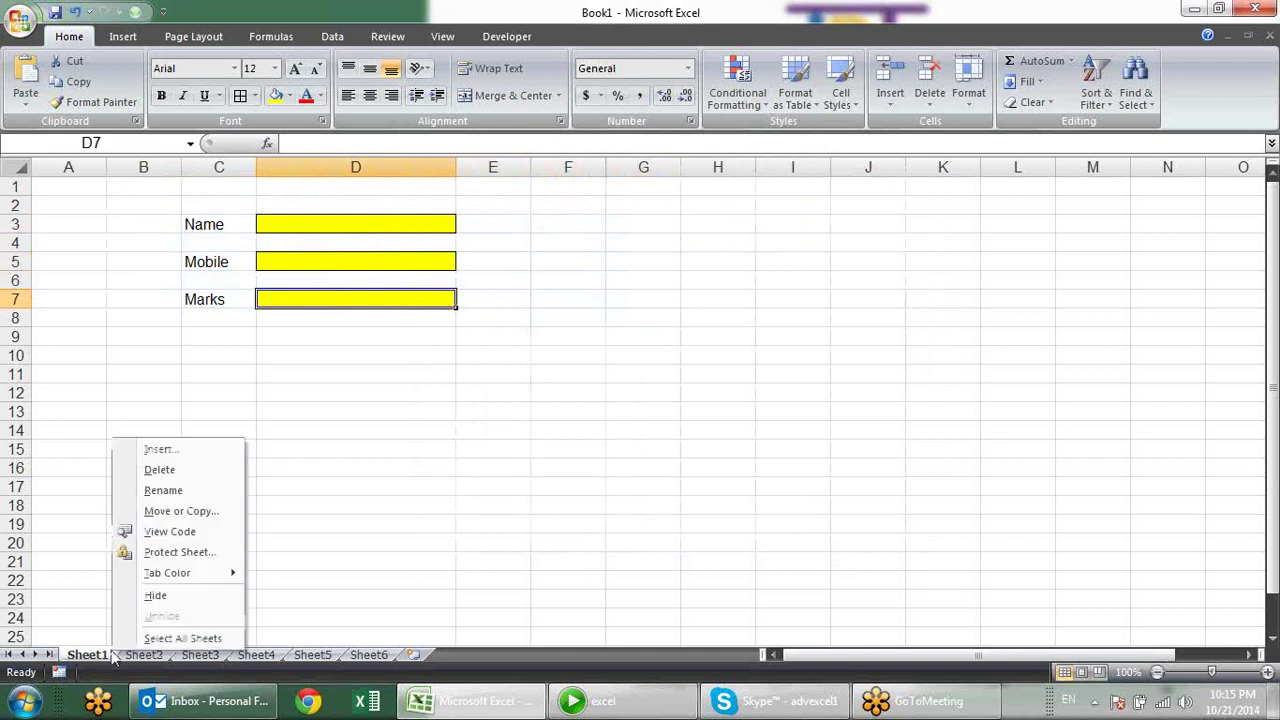
left_click(176, 553)
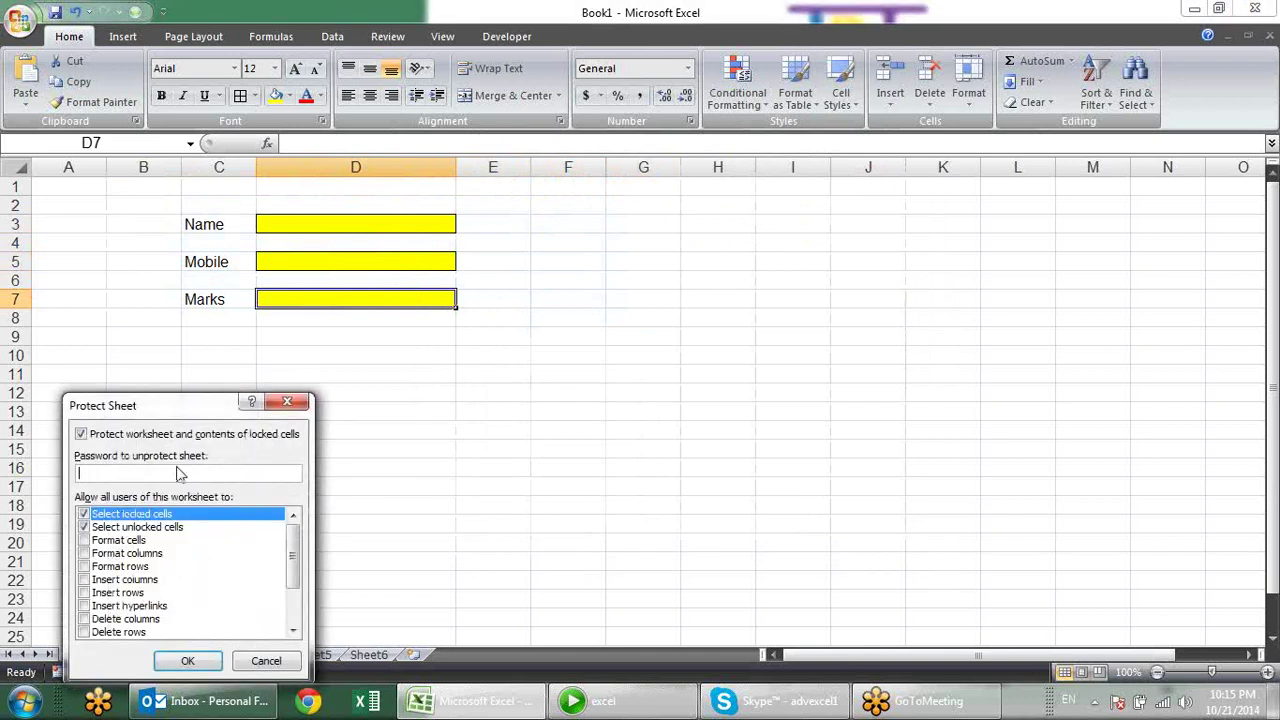
left_click(187, 660)
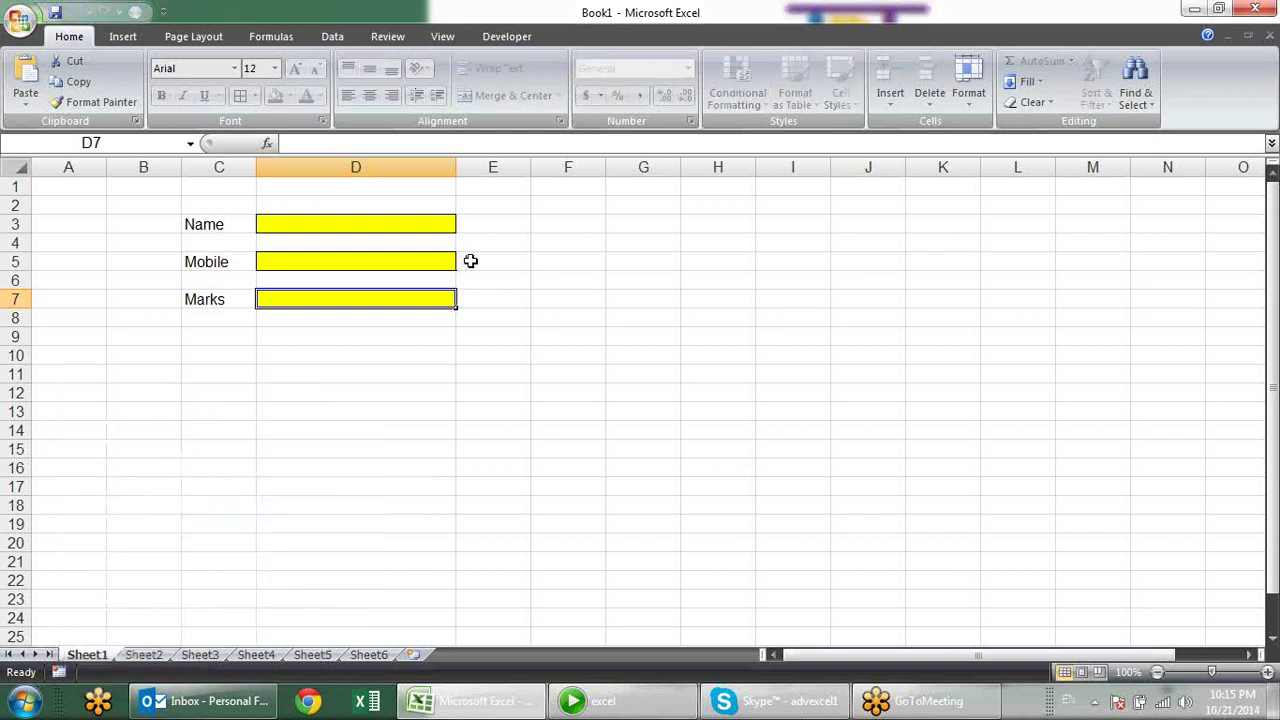
Confirm locked cells such as G3 reject edits, dismissing the read-only warnings.
double_click(630, 226)
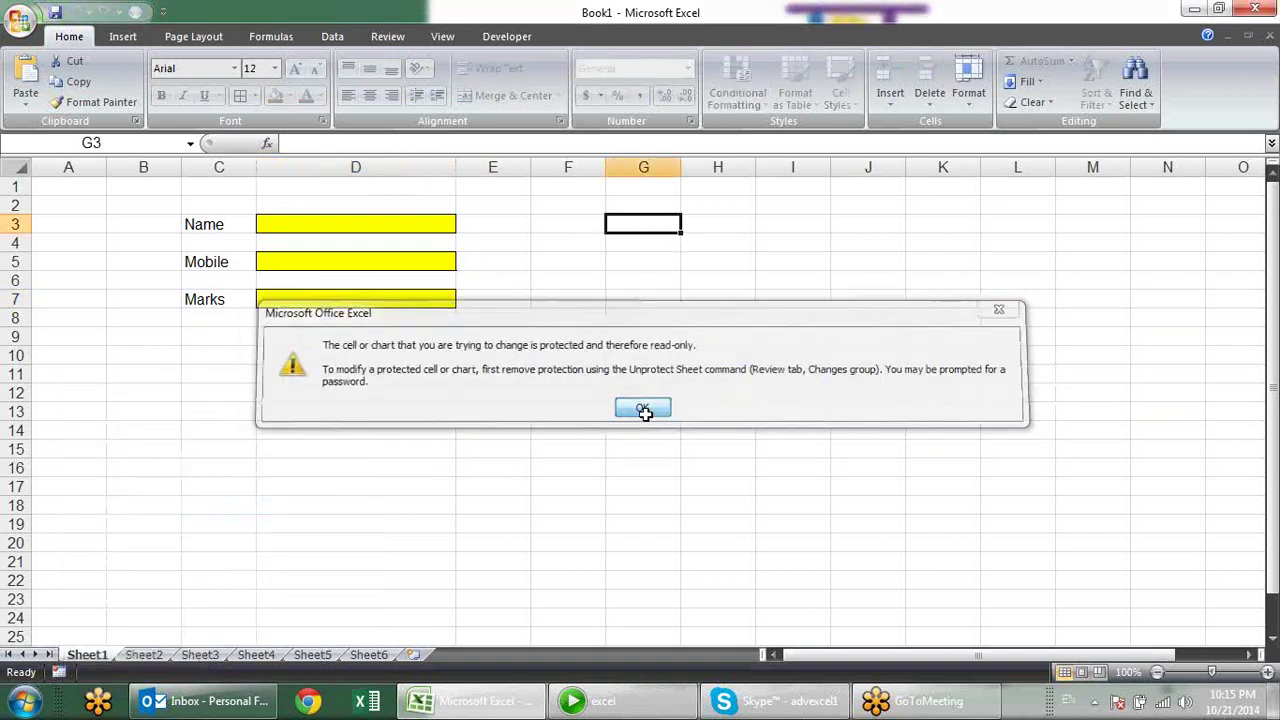
left_click(643, 411)
double_click(546, 414)
left_click(646, 407)
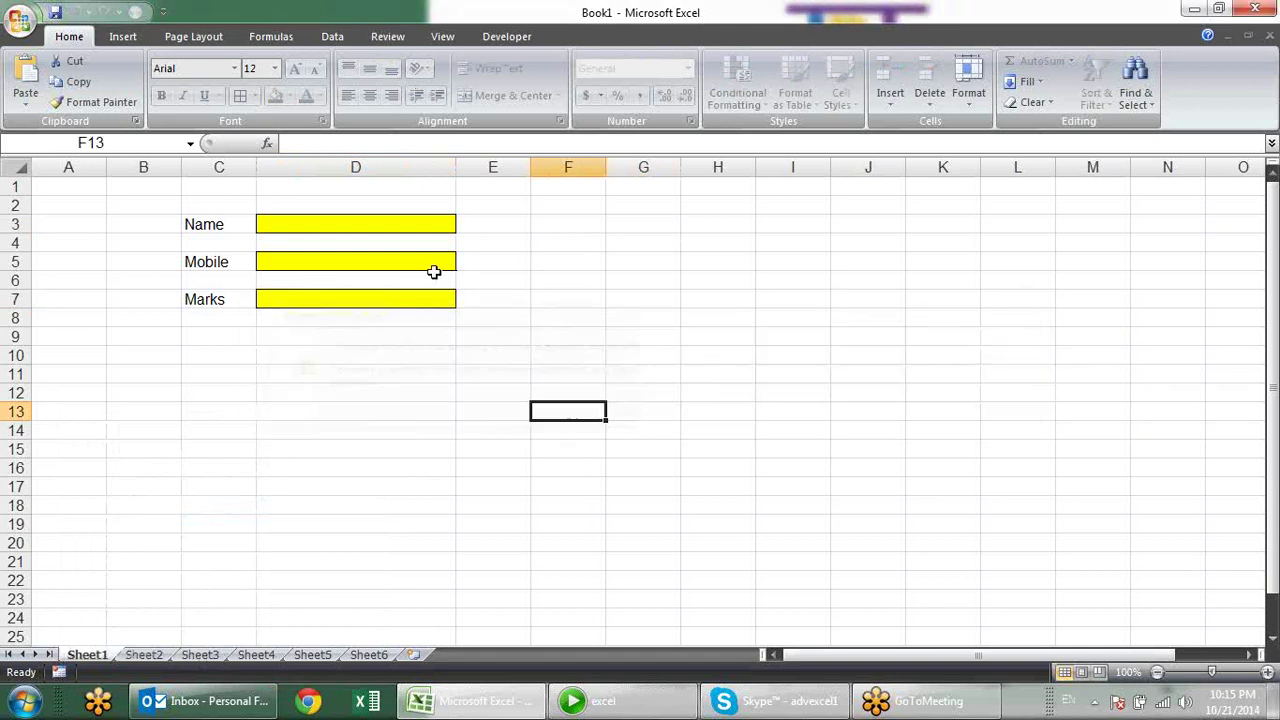
Enter a name in D3, a mobile number in D5 and Marks 99 in D7.
left_click(409, 224)
type("sandeep")
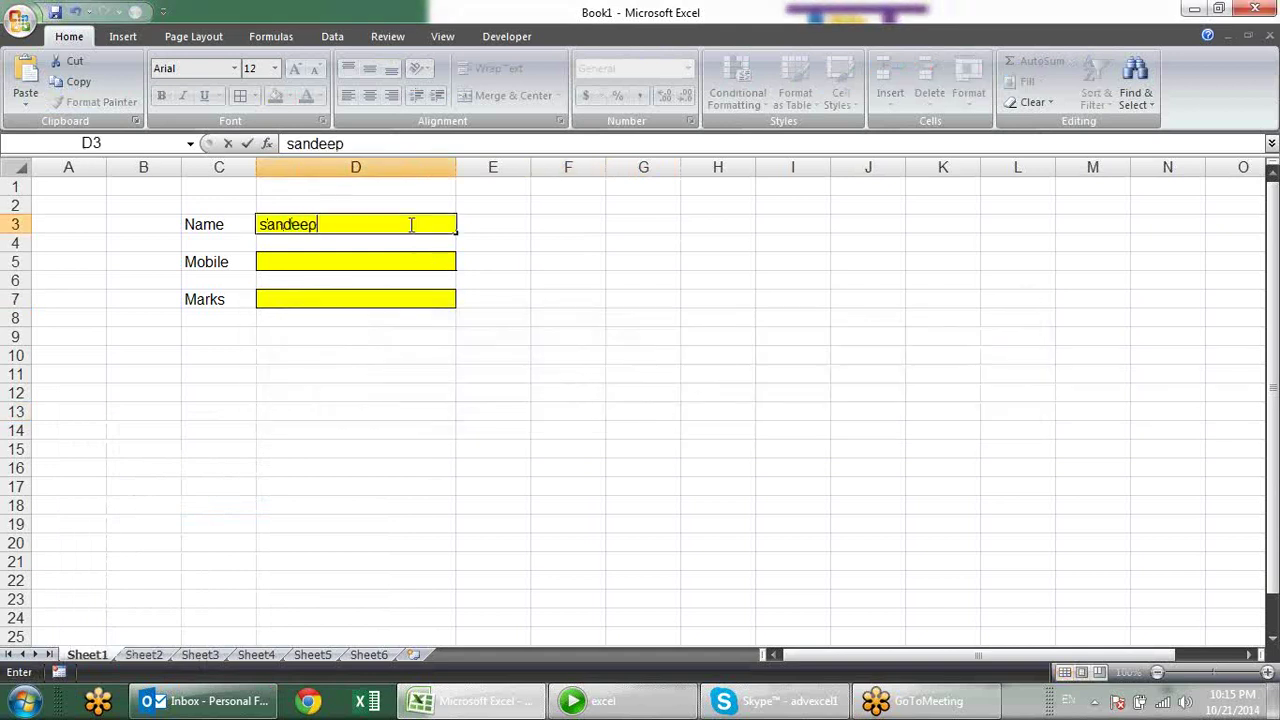
key("Return")
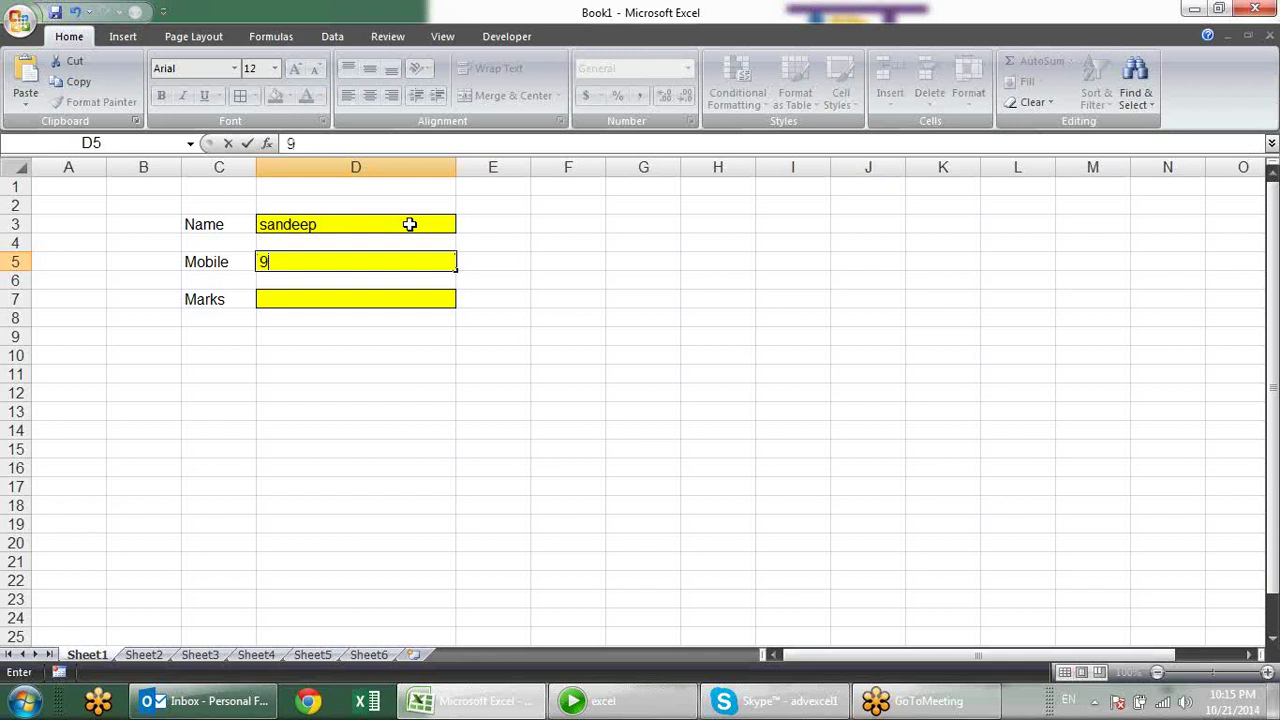
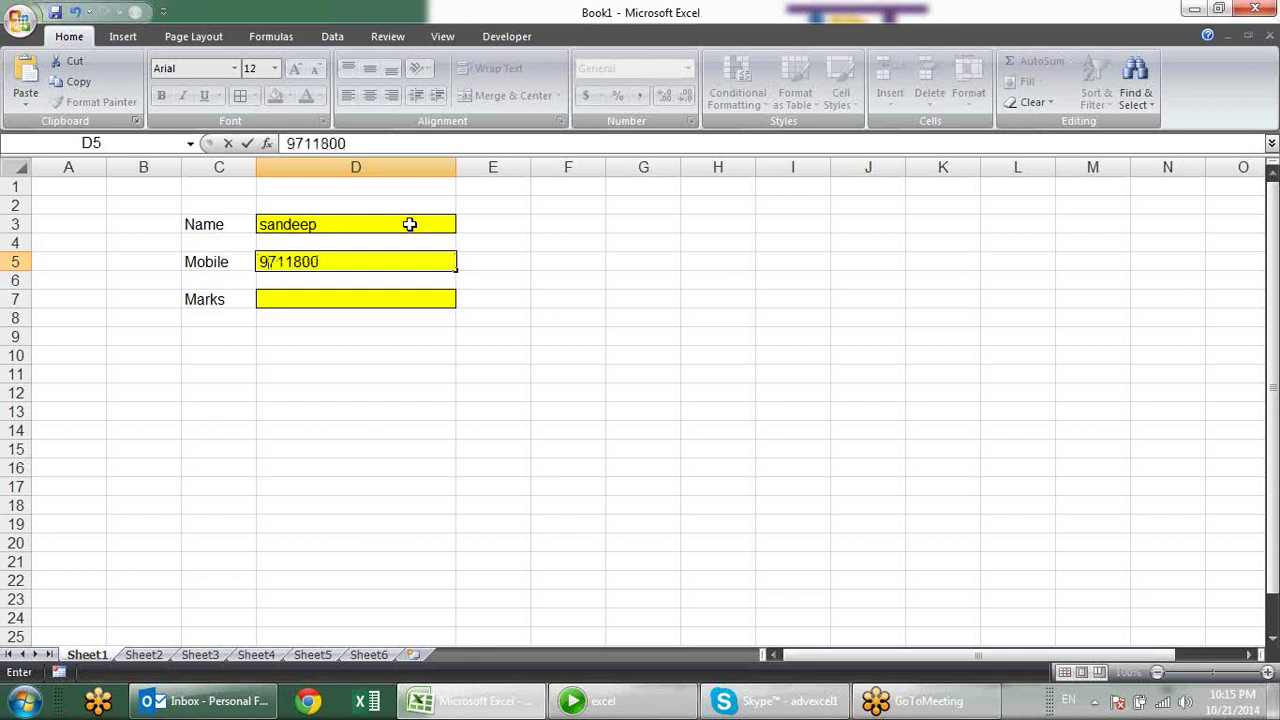
key("Return")
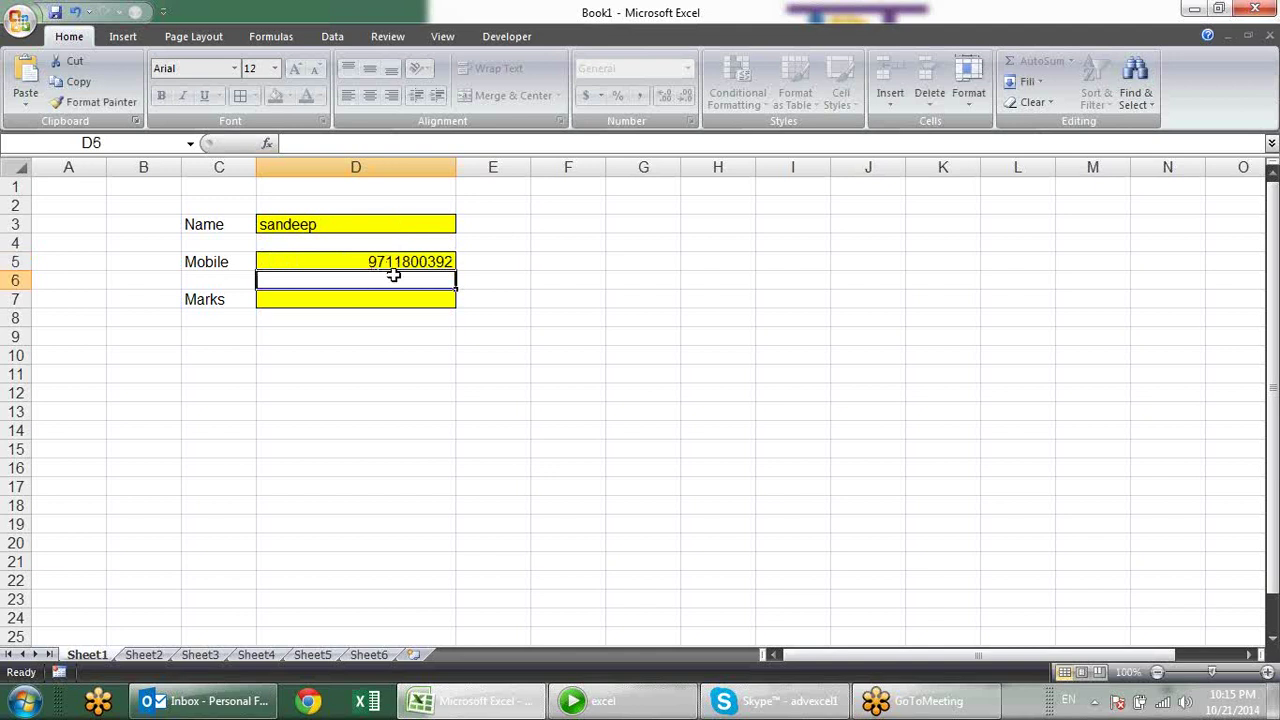
left_click(393, 265)
left_click(381, 305)
type("99")
key("Return")
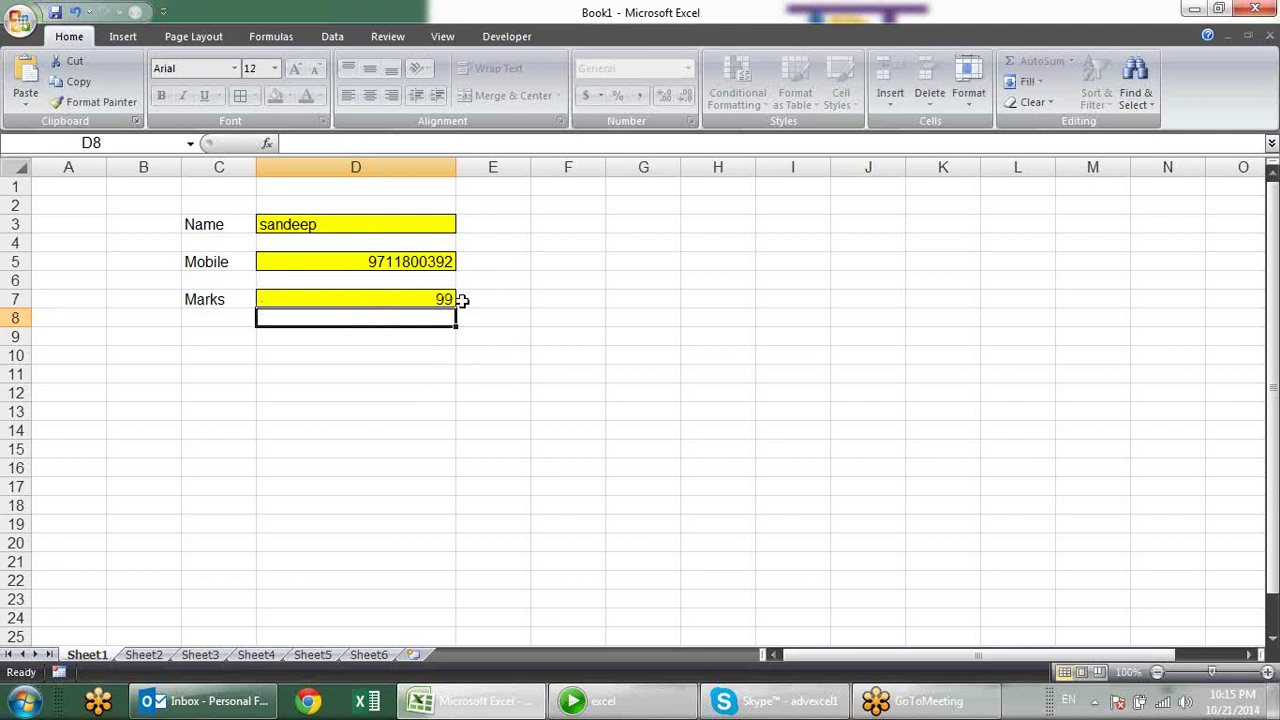
Replace the mobile number in D5 with a new number.
left_click(527, 329)
left_click(550, 222)
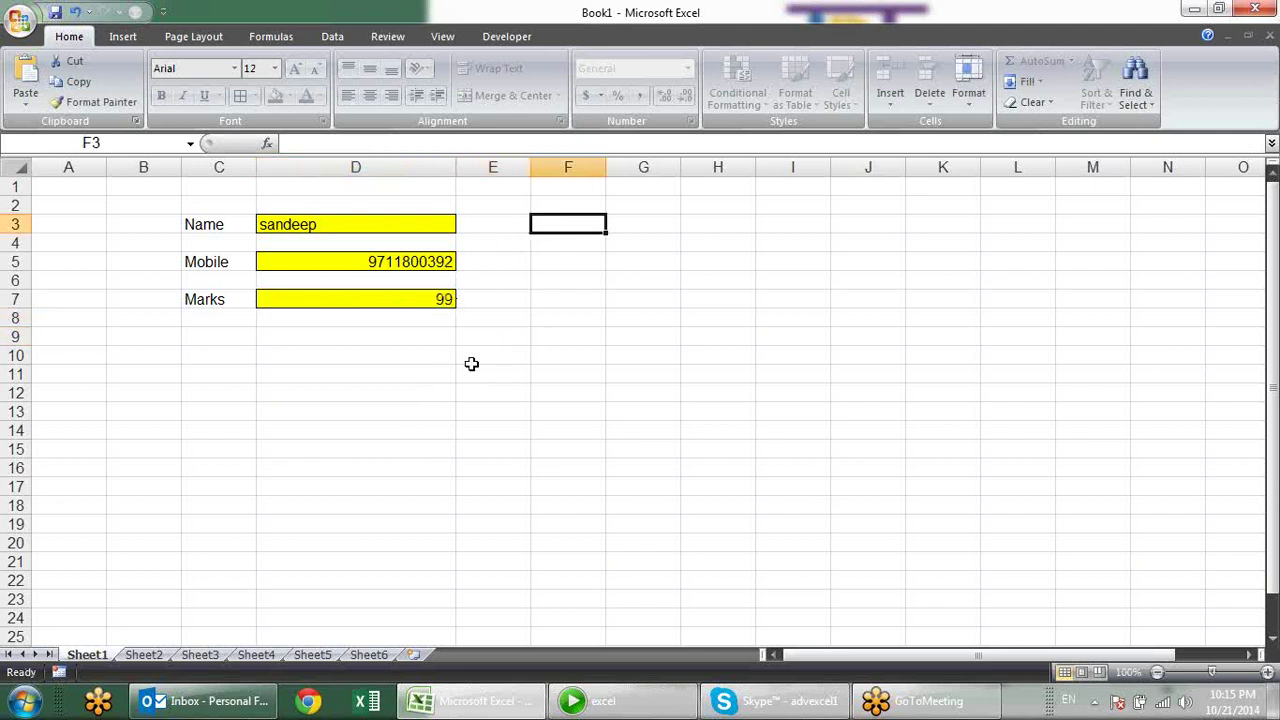
left_click(335, 262)
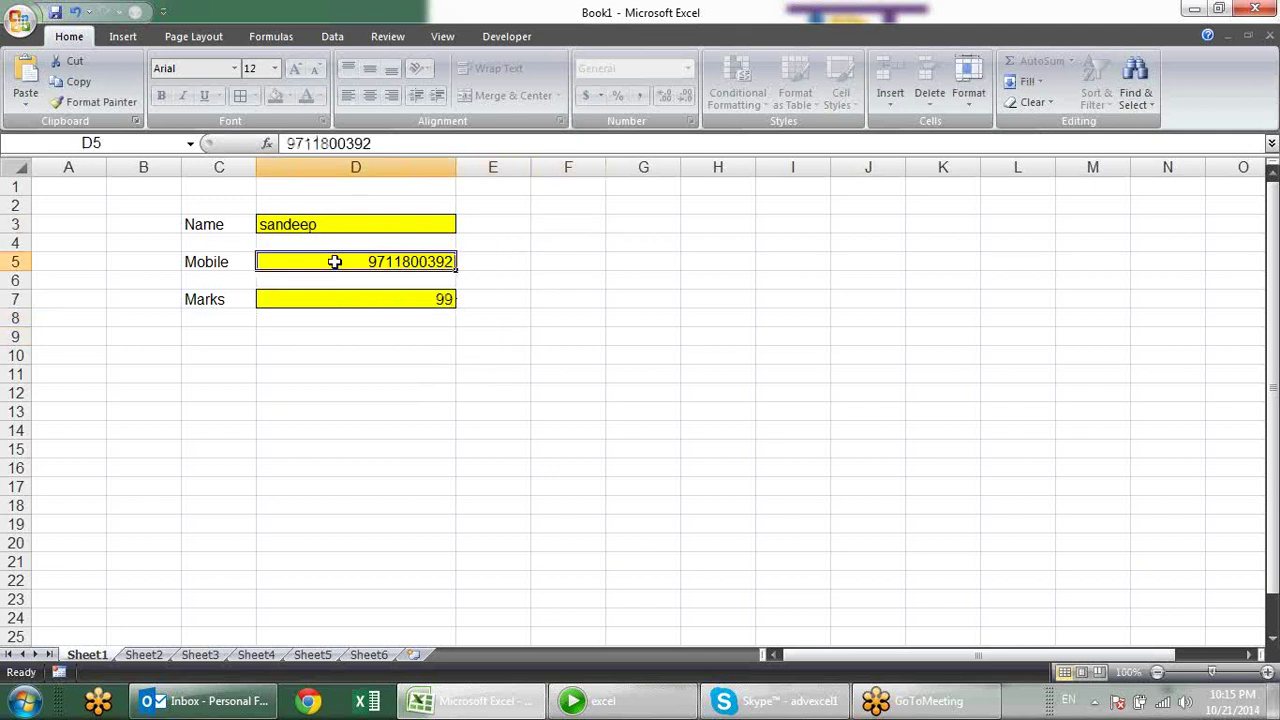
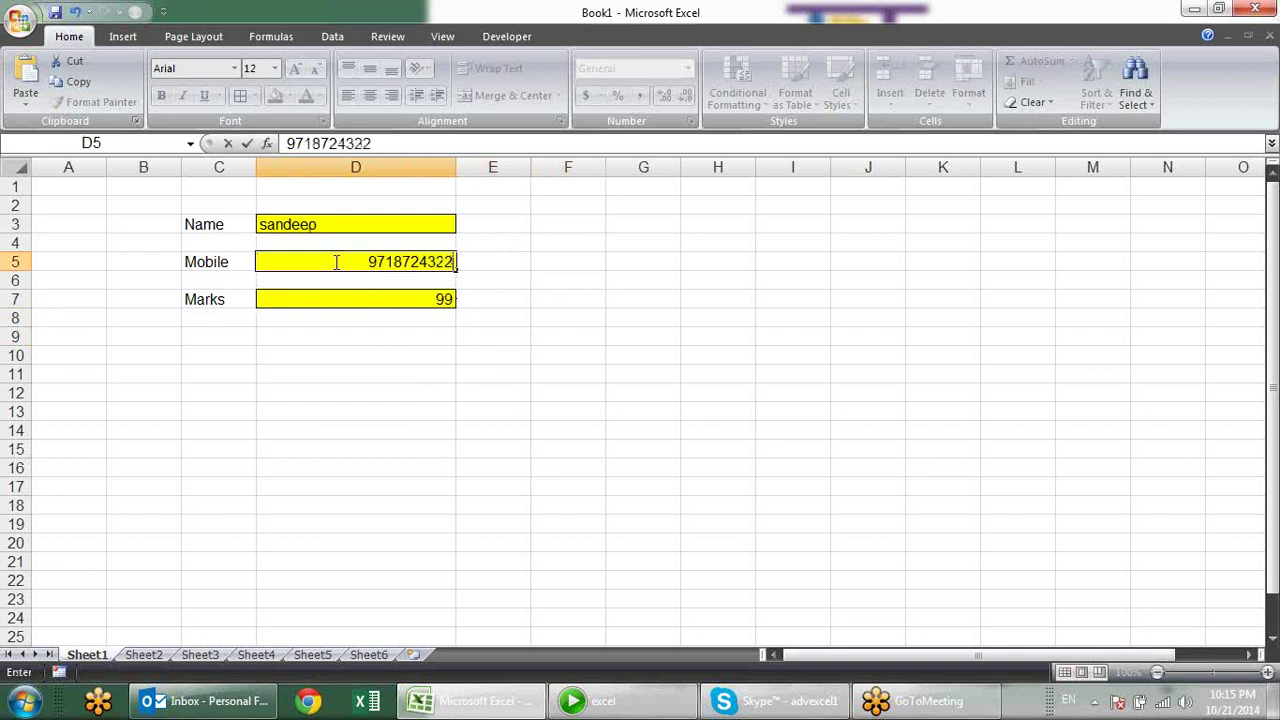
key("Return")
Check the form entries, ending with F5:H14 selected beside the form.
left_click(394, 336)
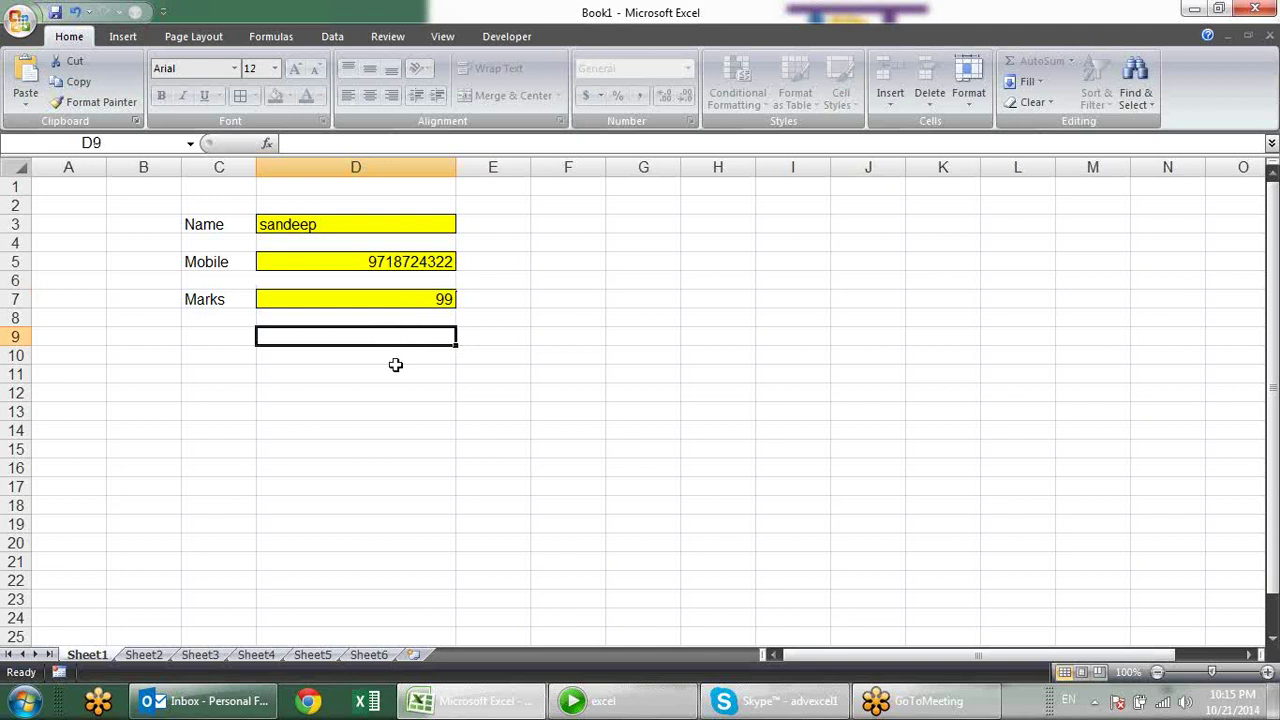
left_click(380, 395)
left_click(311, 336)
left_click(198, 317)
left_click(305, 355)
left_click(555, 303)
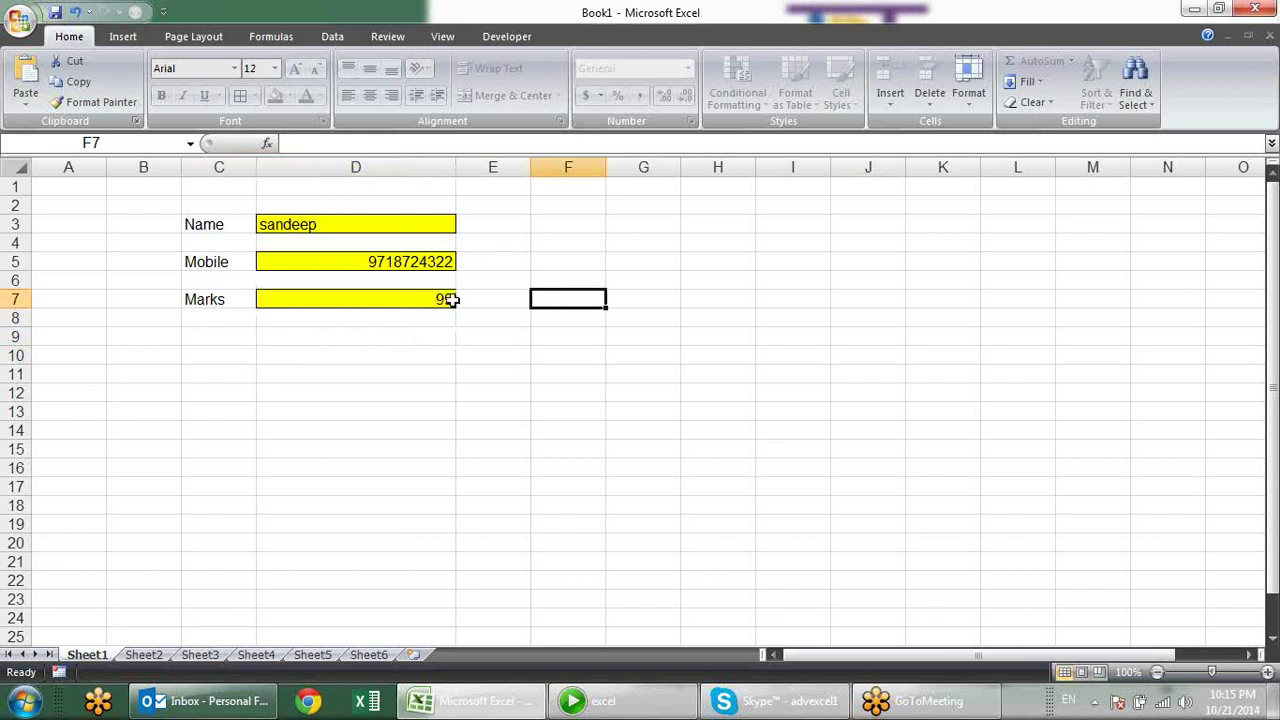
left_click(440, 298)
left_click(453, 258)
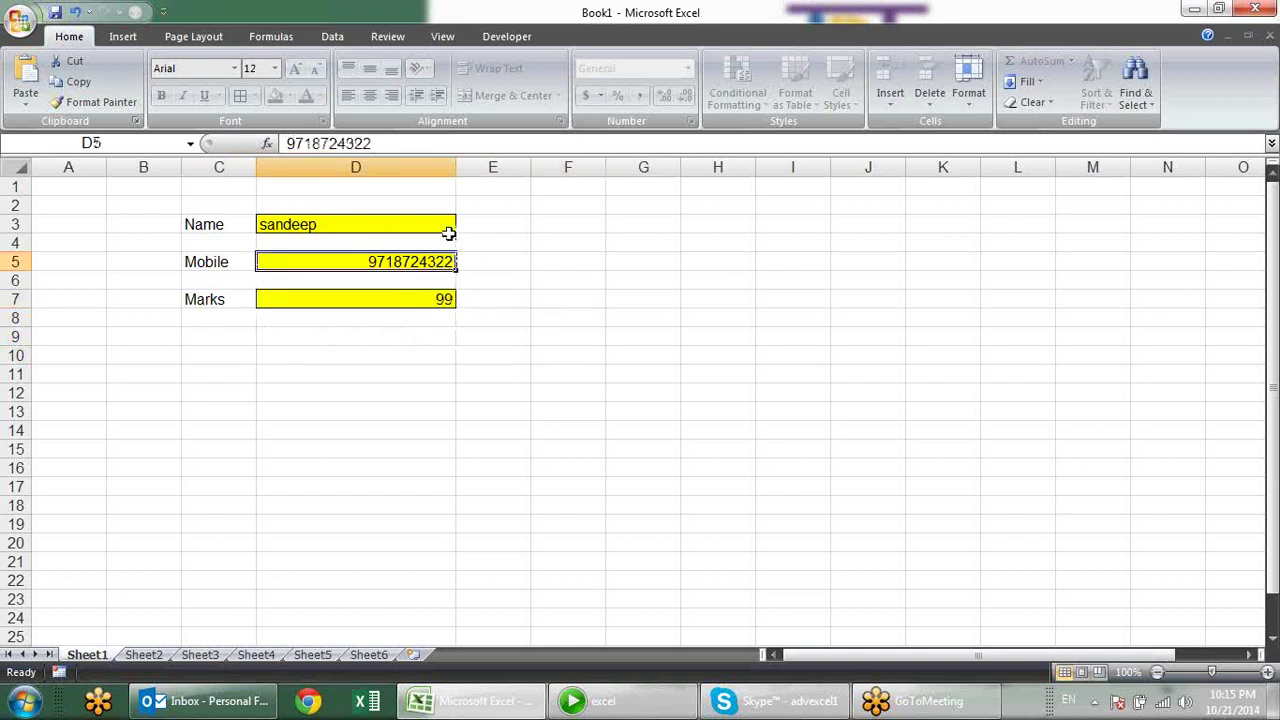
left_click(443, 225)
left_click(537, 251)
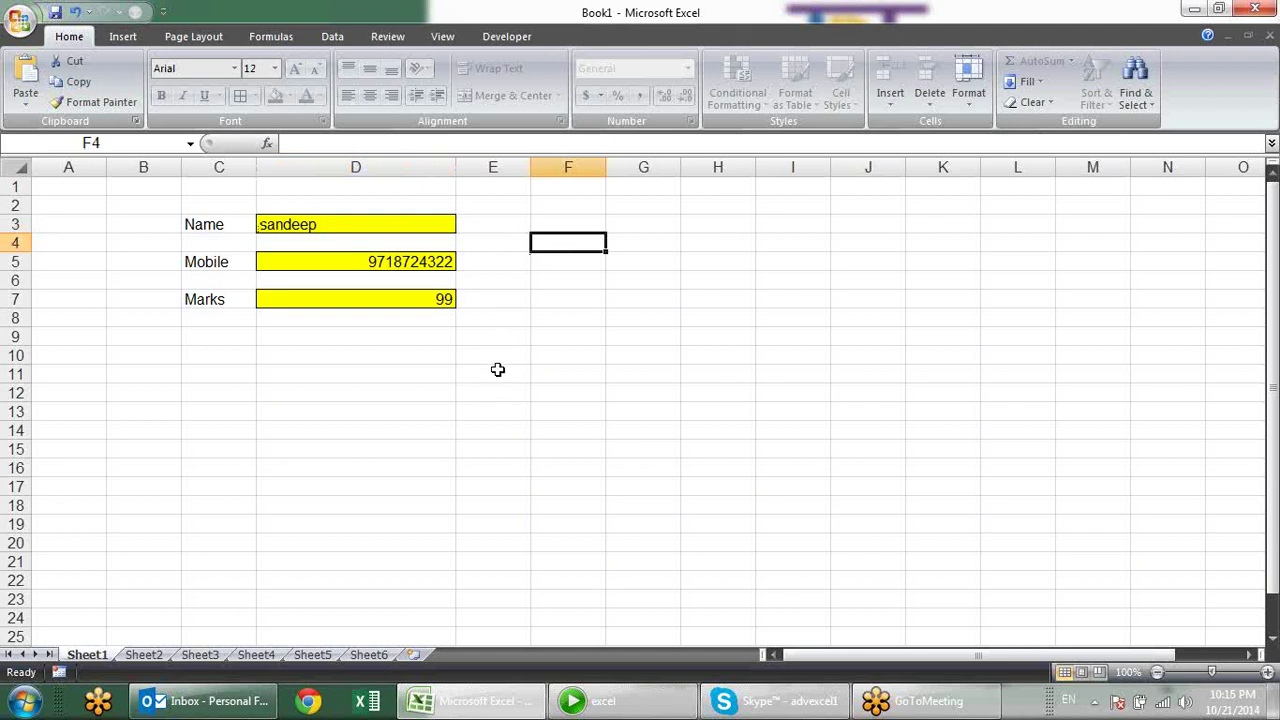
left_click_drag(557, 269, 698, 424)
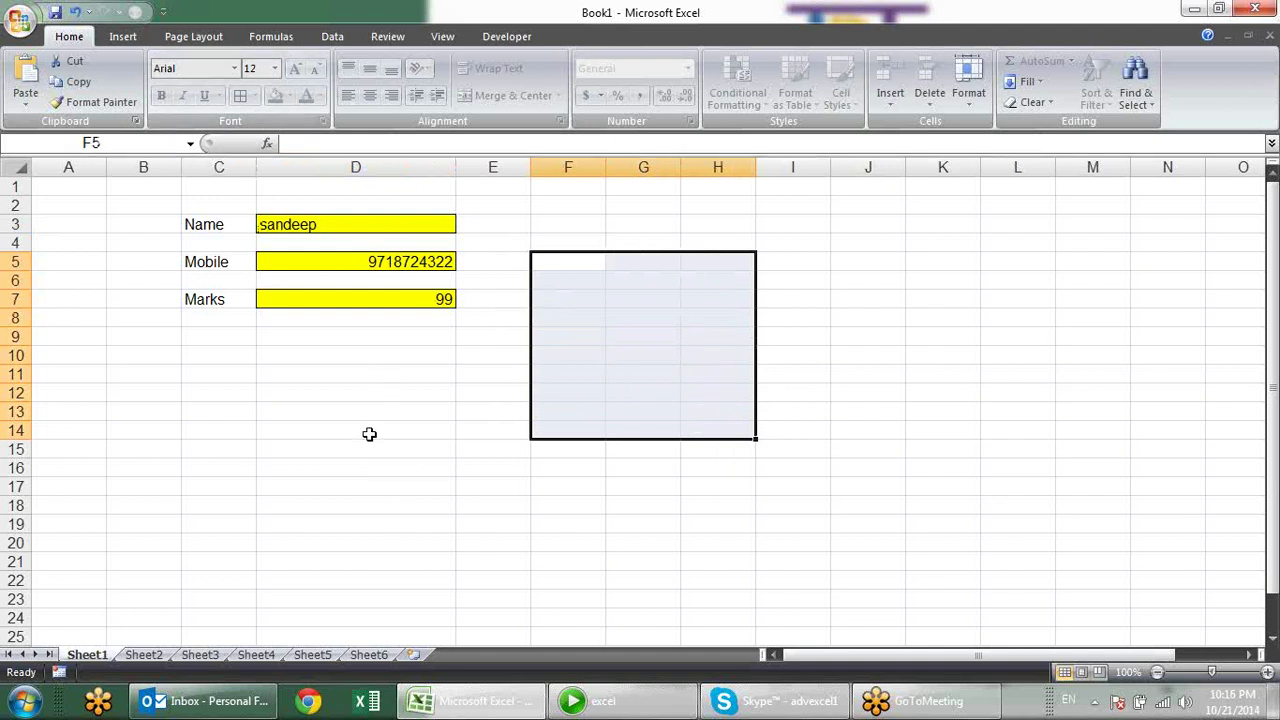
Remove the protection from Sheet1.
left_click(238, 574)
right_click(98, 656)
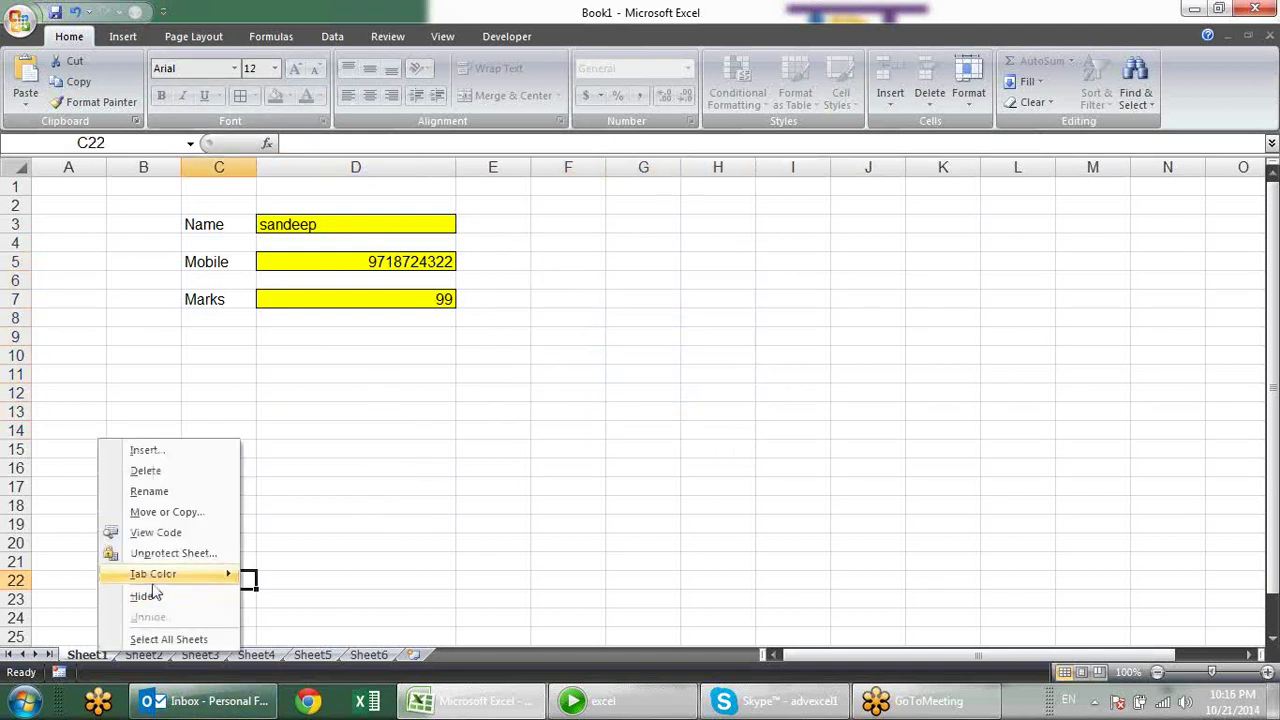
left_click(170, 552)
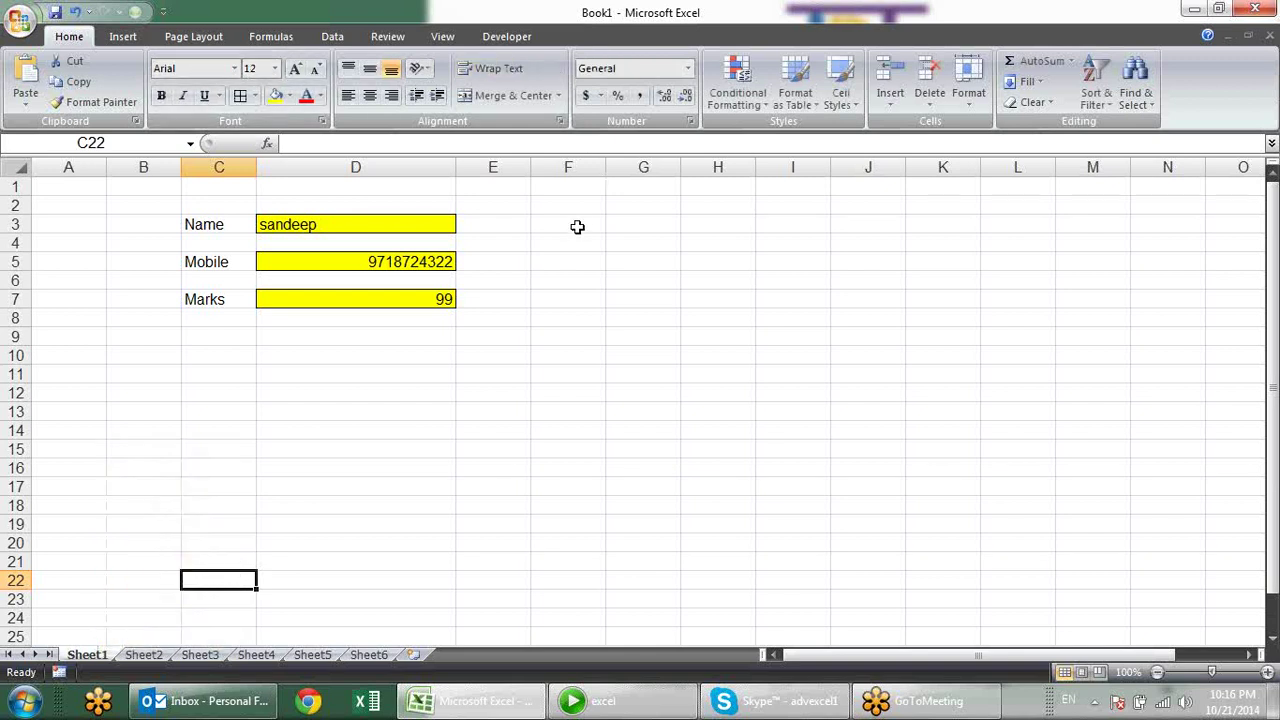
Fill the block F3:H12 beside the form with yellow.
left_click_drag(578, 227, 682, 390)
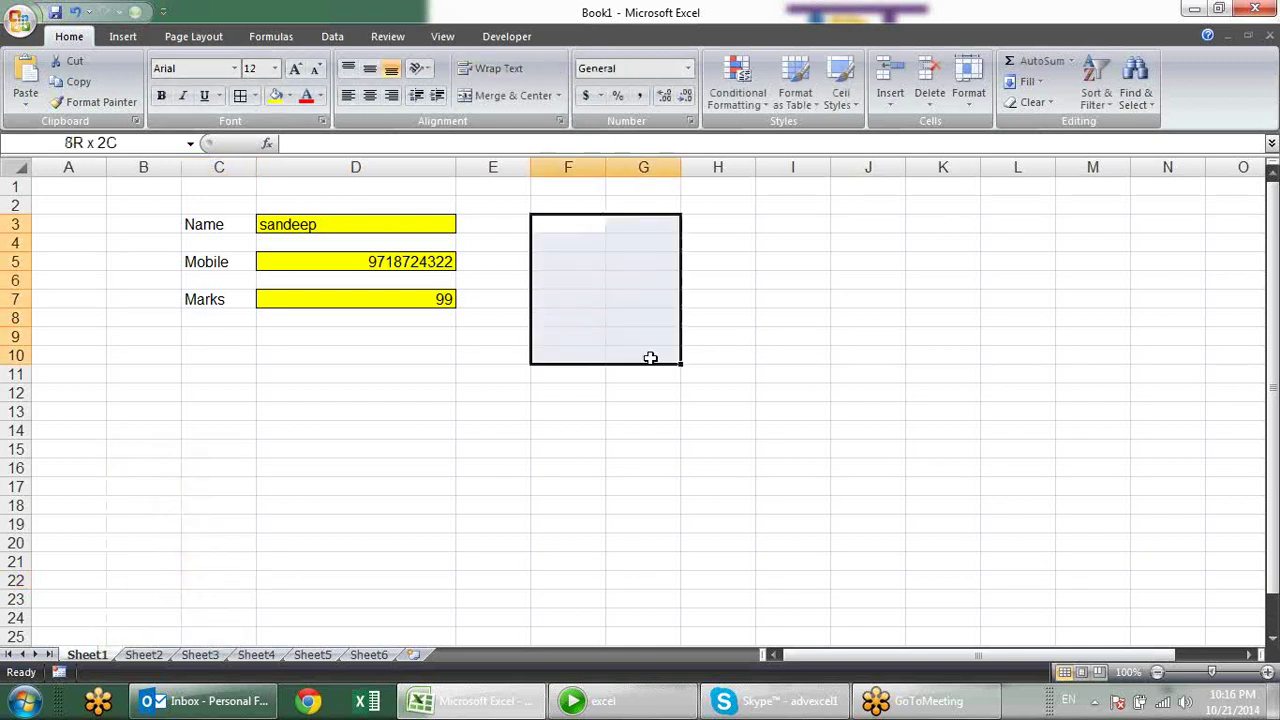
left_click(274, 95)
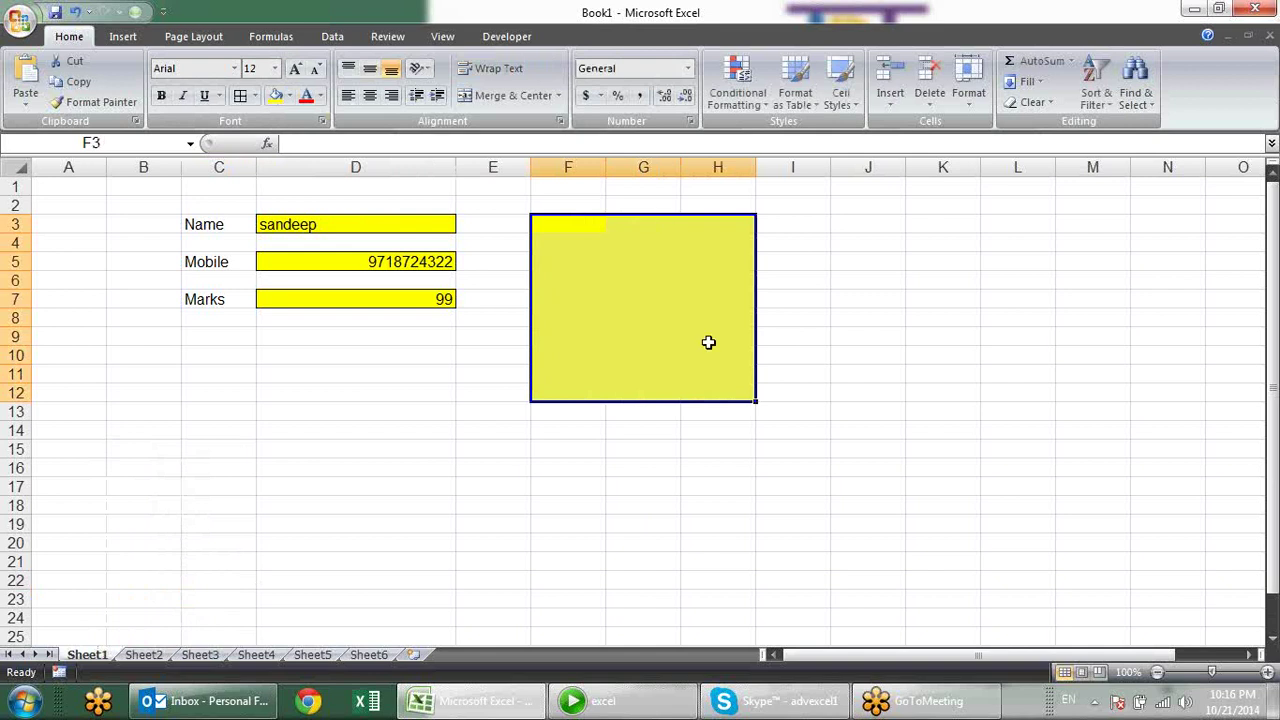
left_click(429, 484)
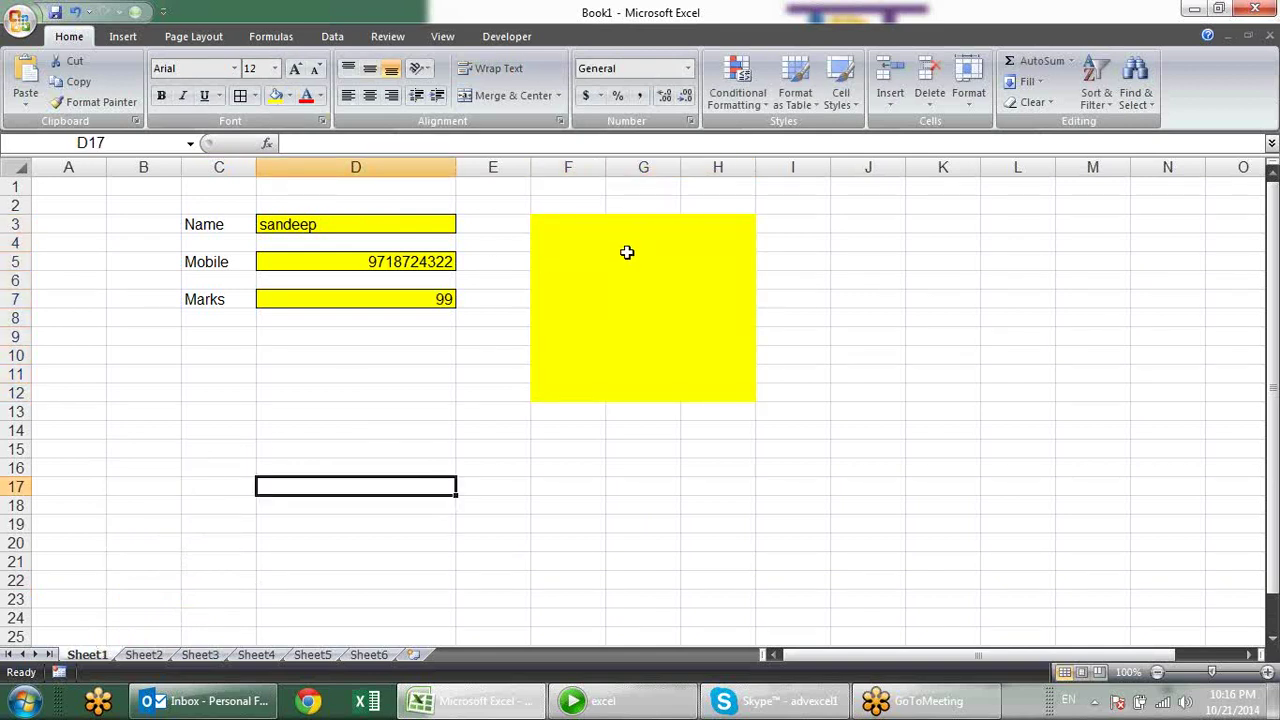
left_click(570, 241)
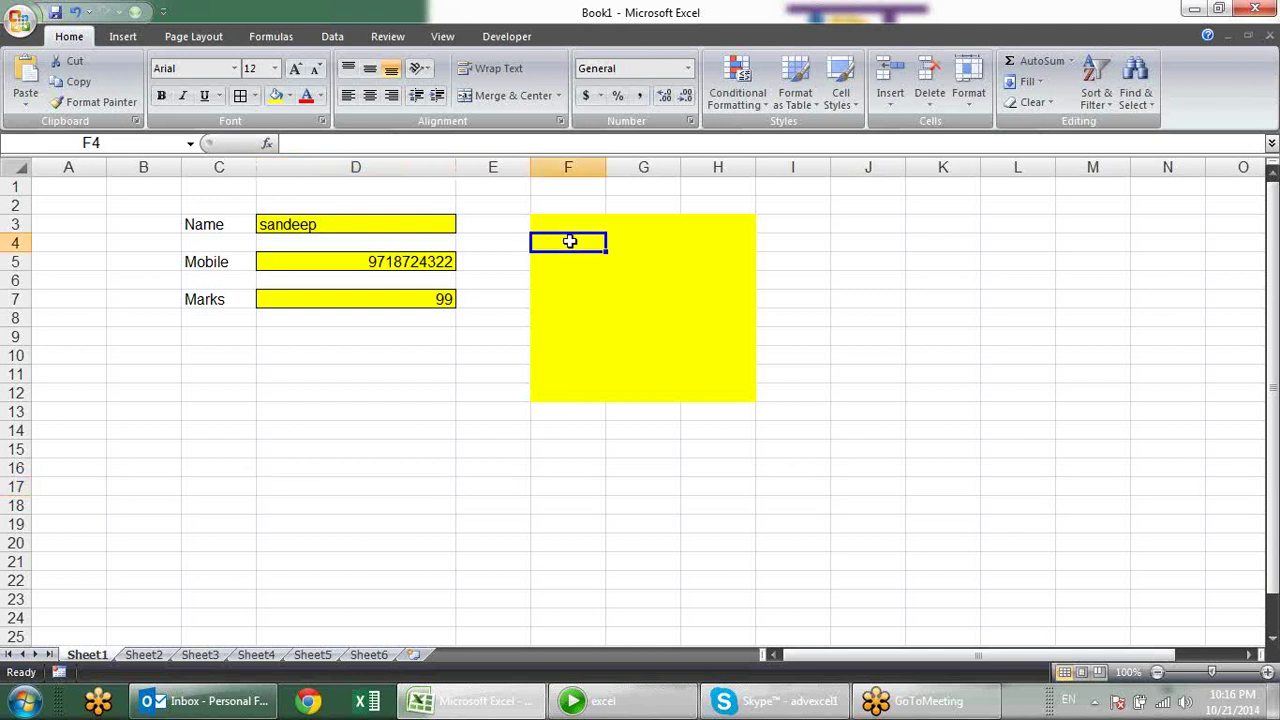
left_click_drag(556, 221, 714, 397)
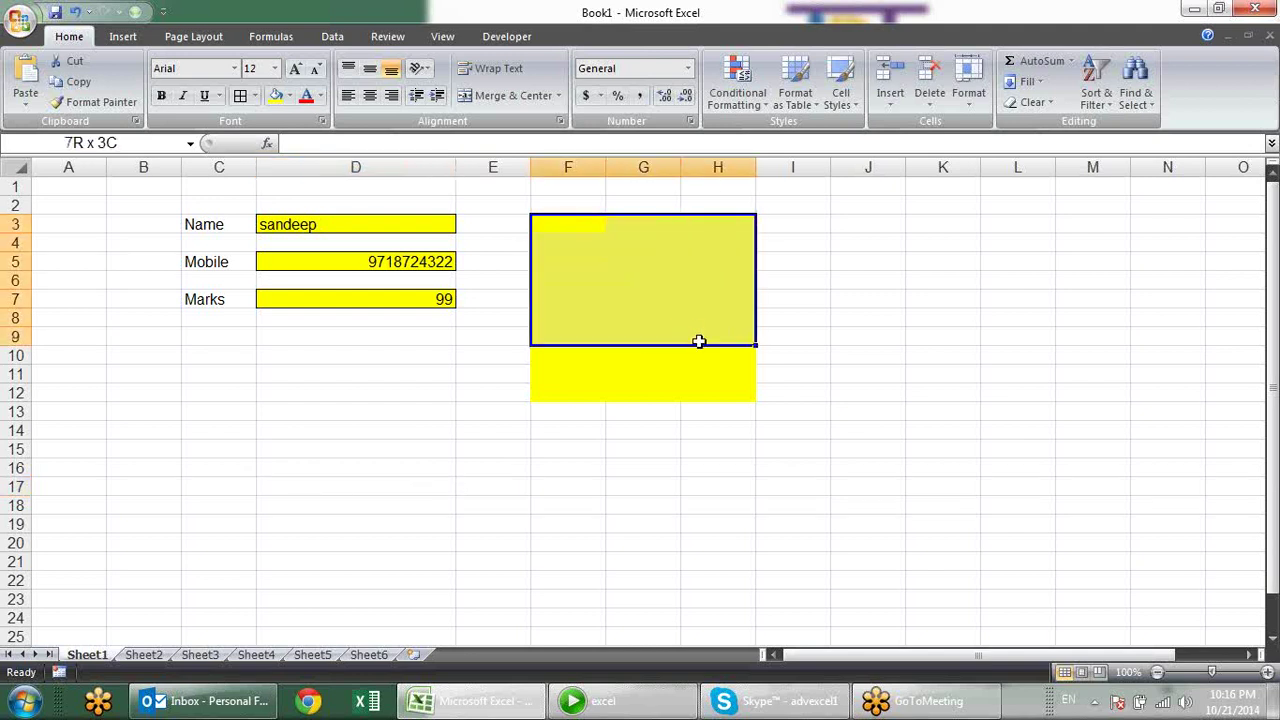
left_click(578, 505)
Clear the Locked setting for every cell on Sheet1.
left_click(14, 170)
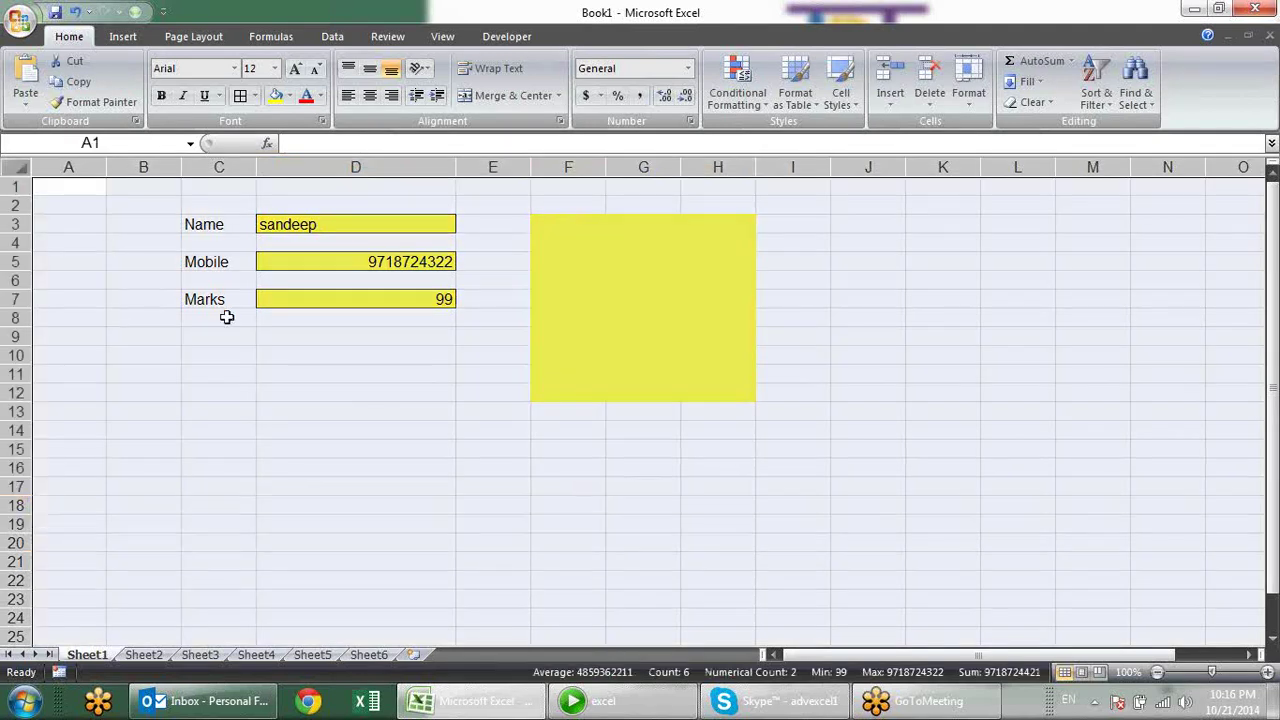
key("ctrl+1")
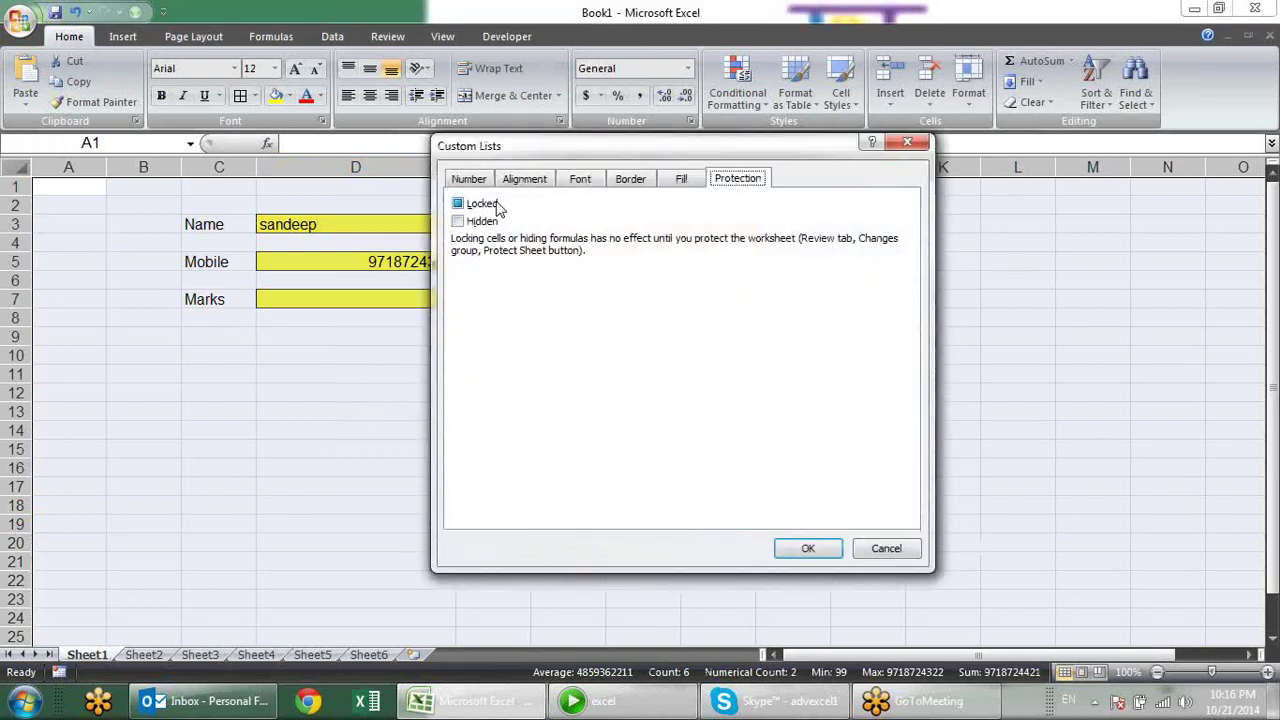
left_click(497, 205)
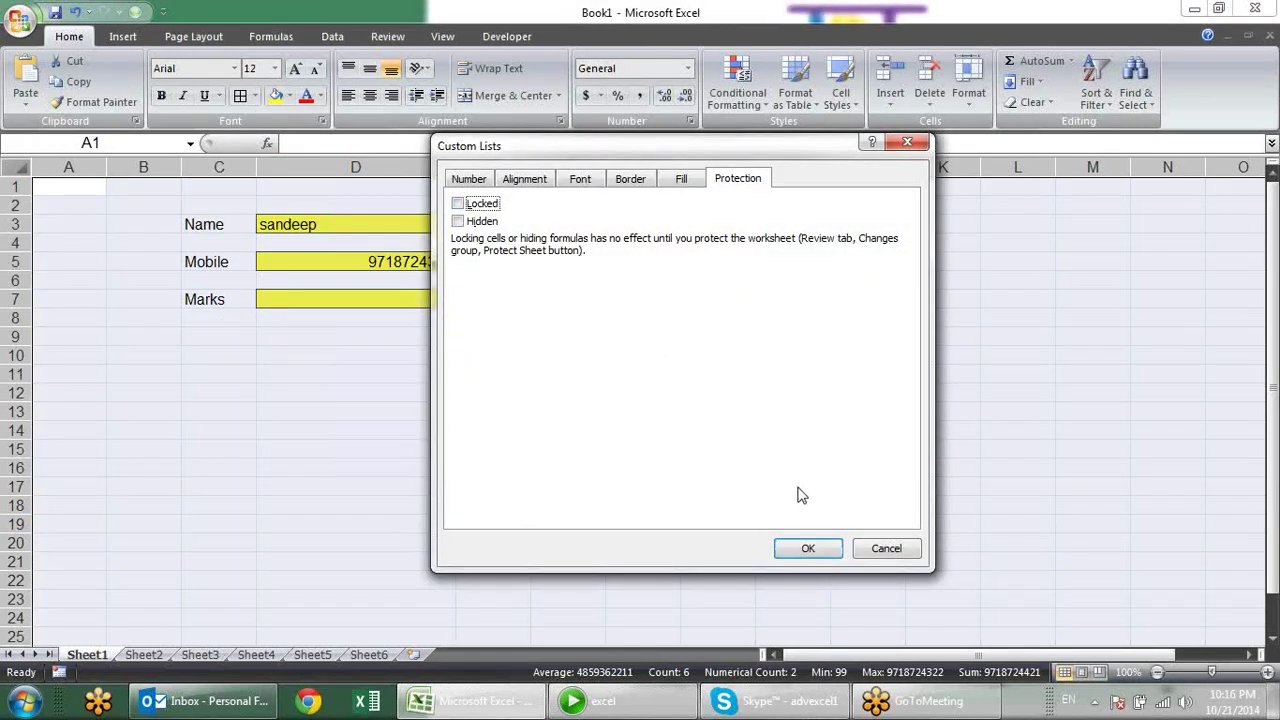
left_click(810, 546)
left_click(917, 477)
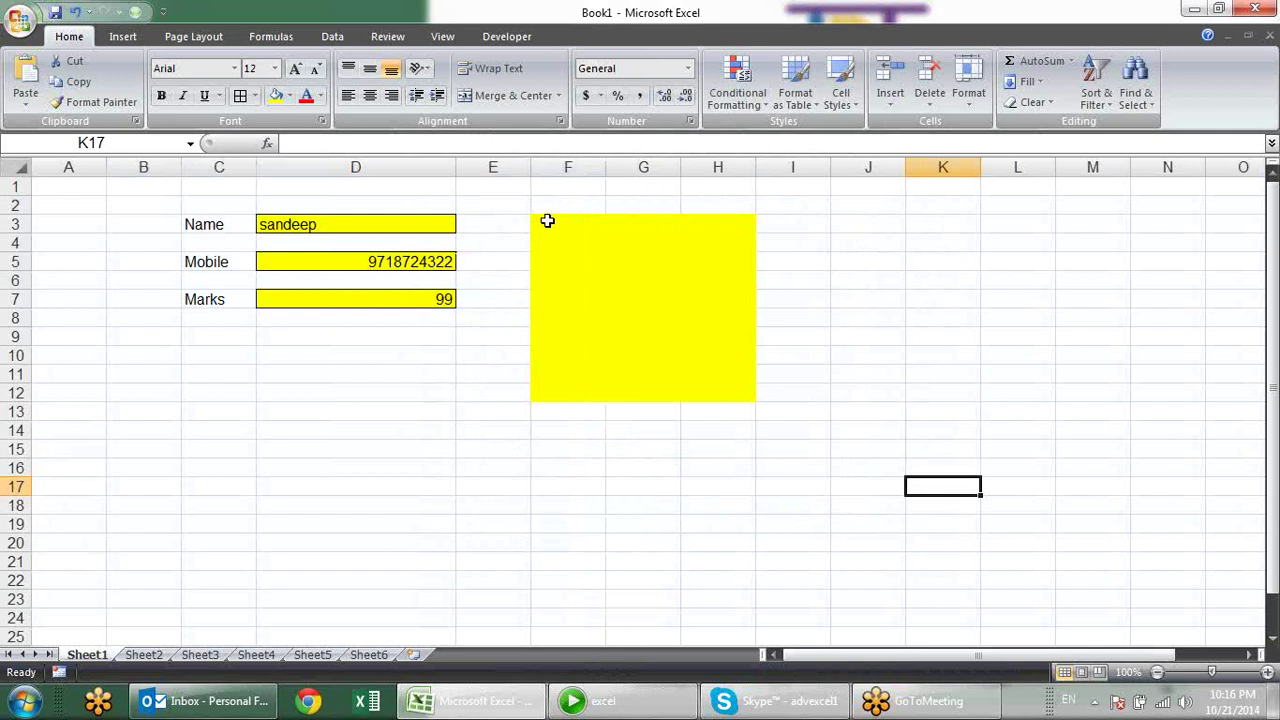
Set the yellow block F3:H12 back to Locked.
left_click_drag(546, 219, 736, 389)
key("ctrl+1")
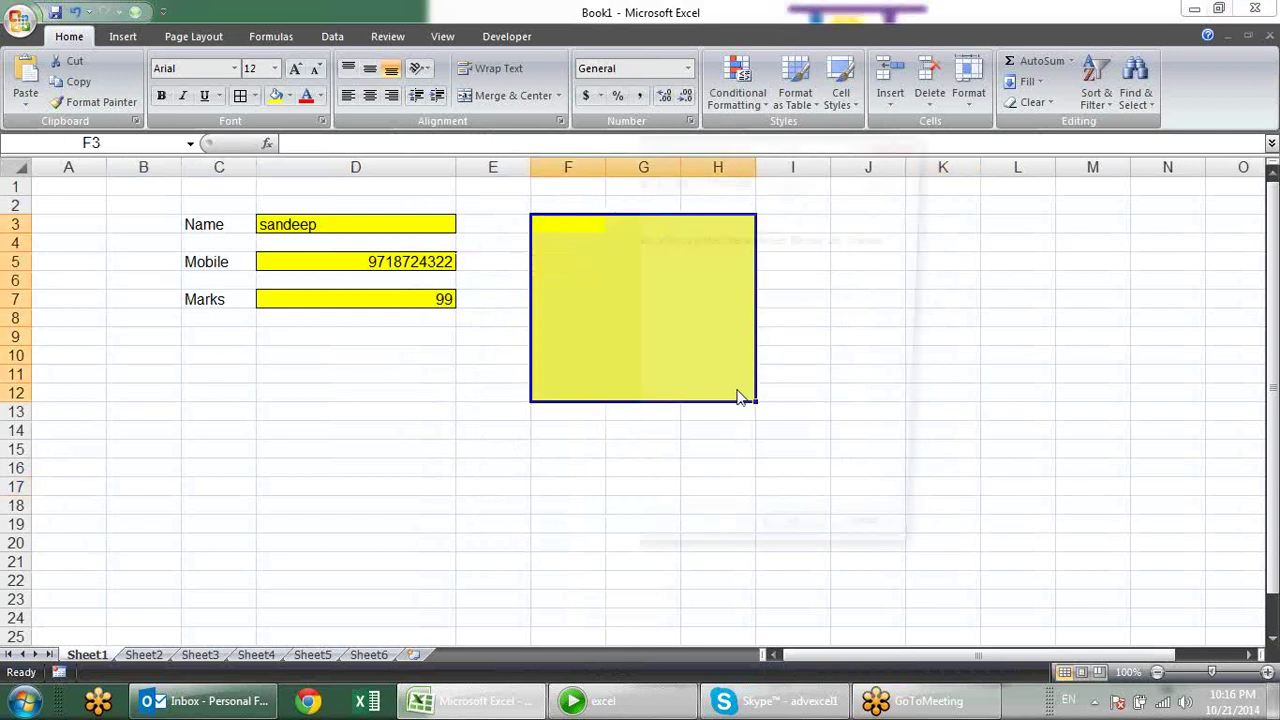
left_click(457, 204)
left_click(808, 548)
left_click(567, 505)
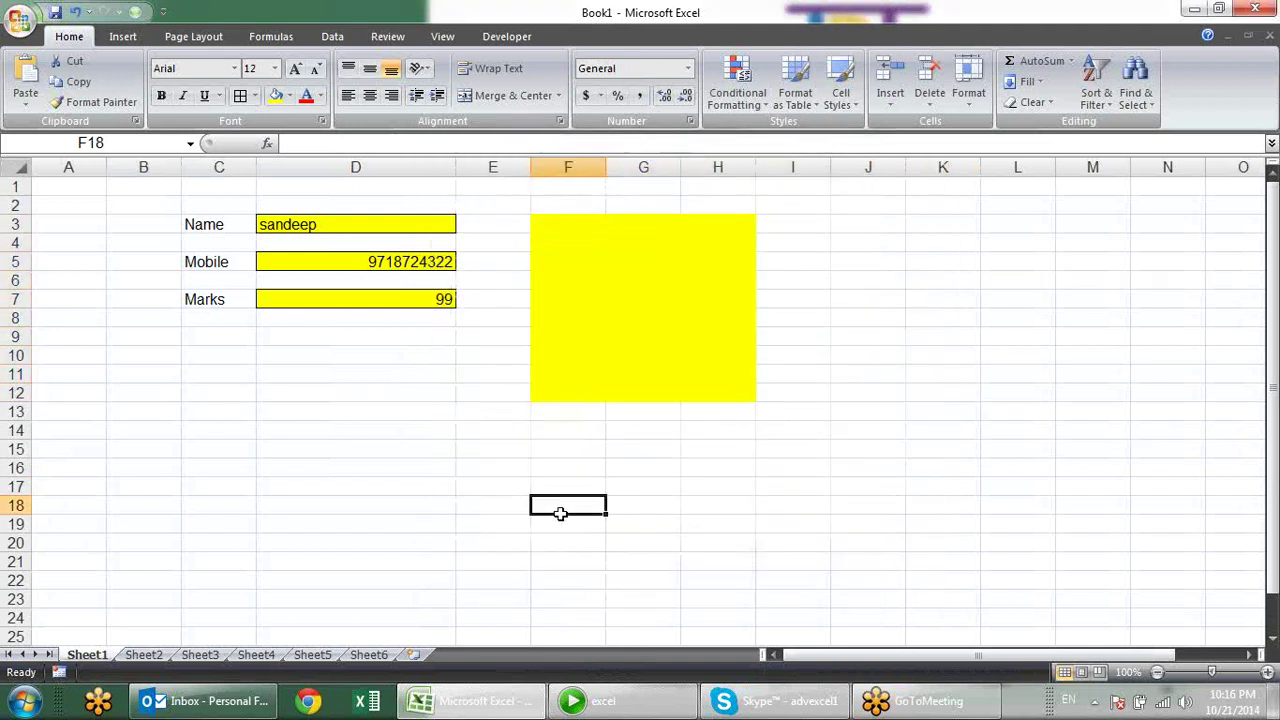
left_click(588, 251)
Protect Sheet1 with the default protection options.
right_click(112, 640)
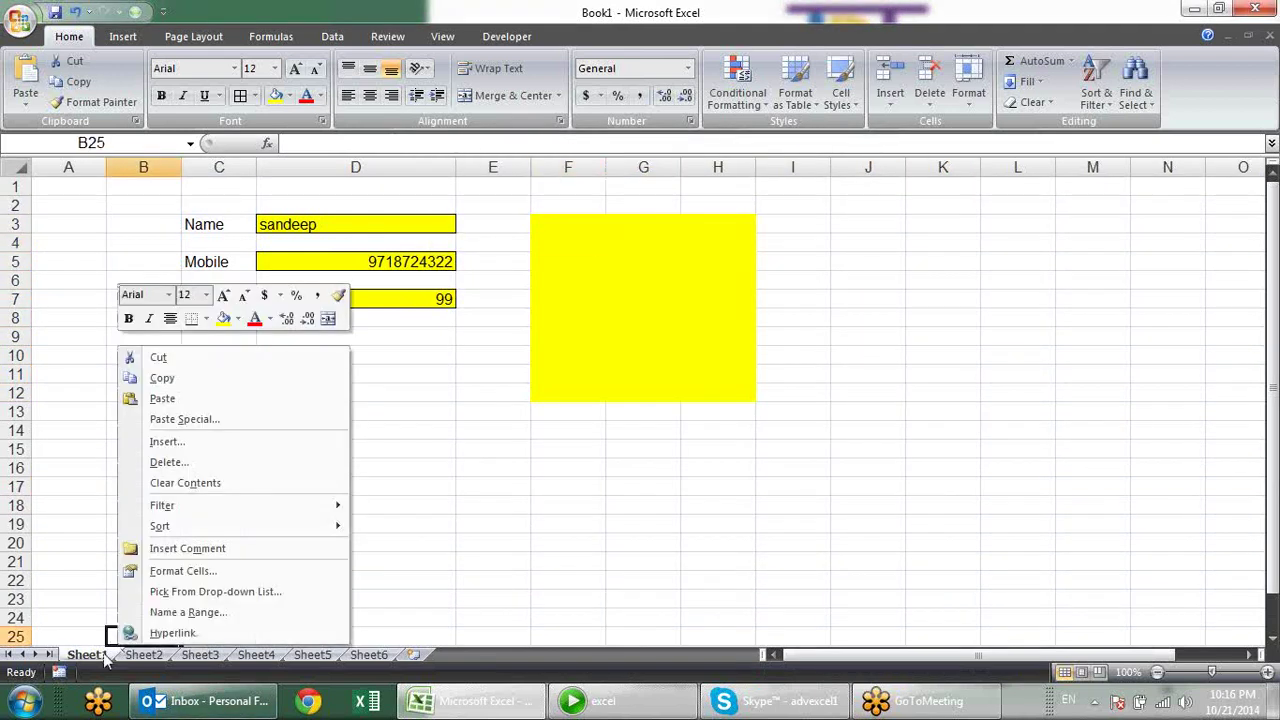
right_click(88, 656)
left_click(120, 563)
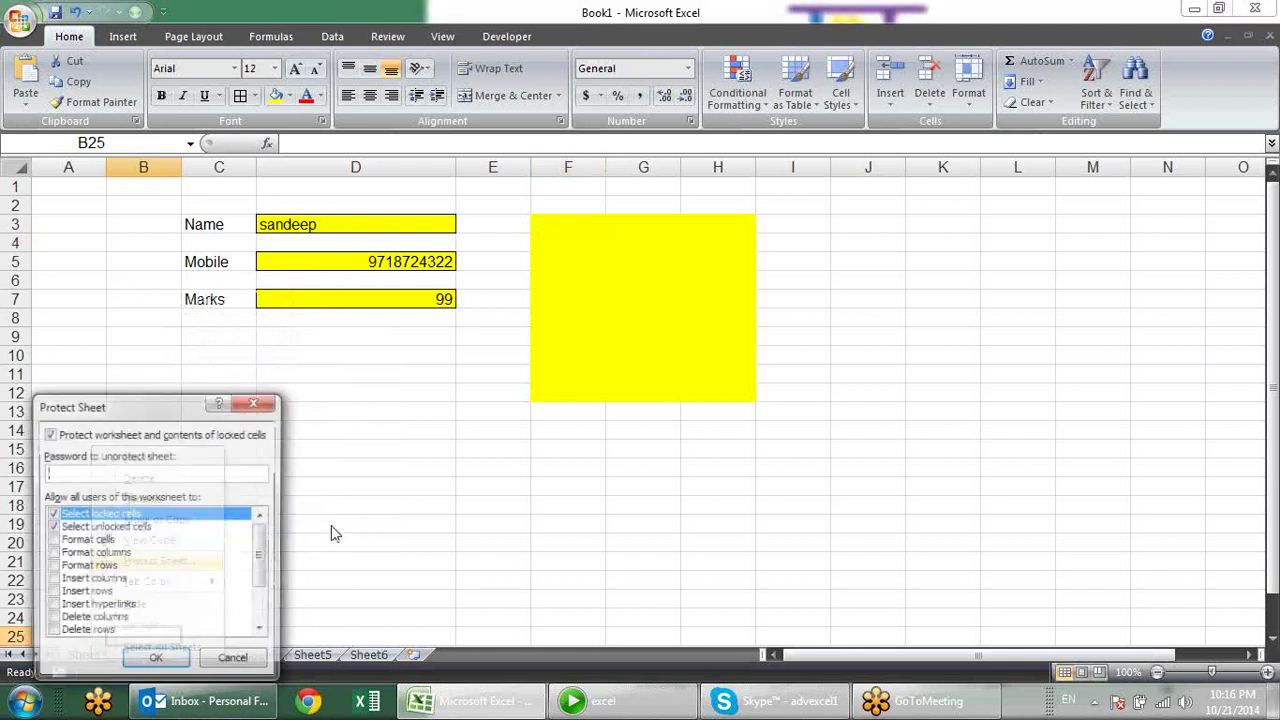
left_click(178, 664)
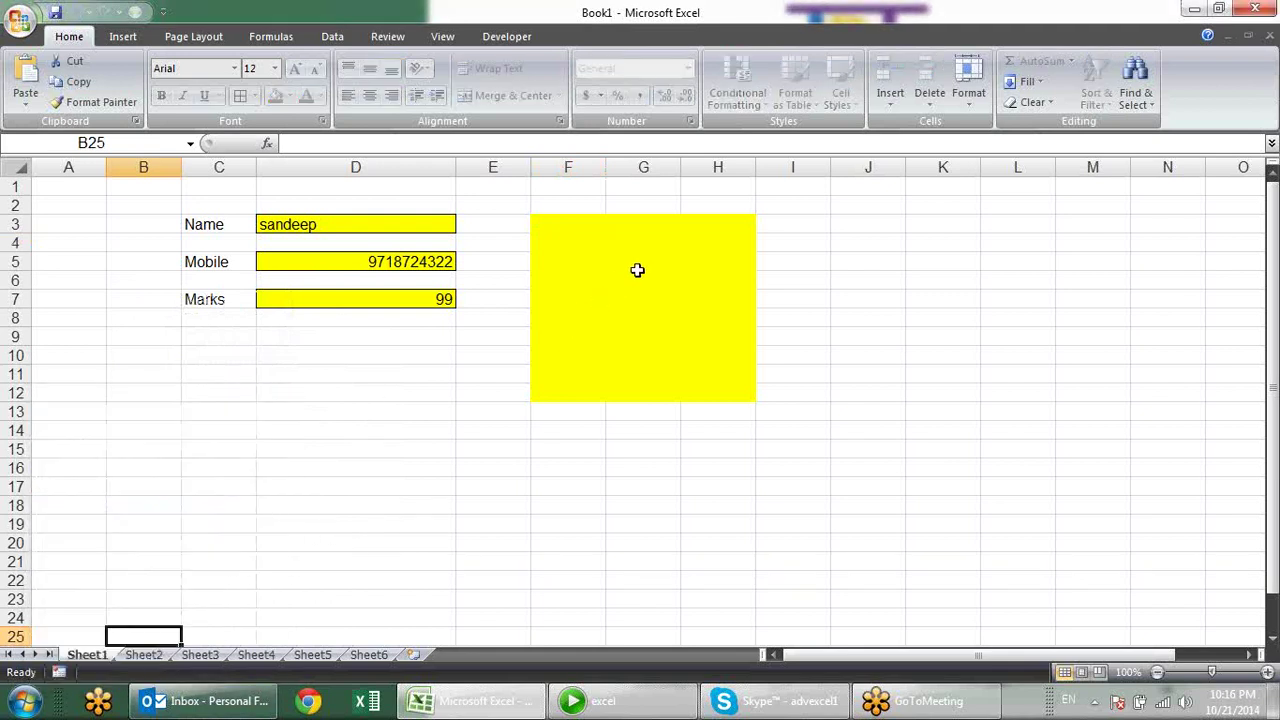
Confirm locked G5 rejects edits, then enter sdf in G14, df in H17 and f in J14.
double_click(605, 264)
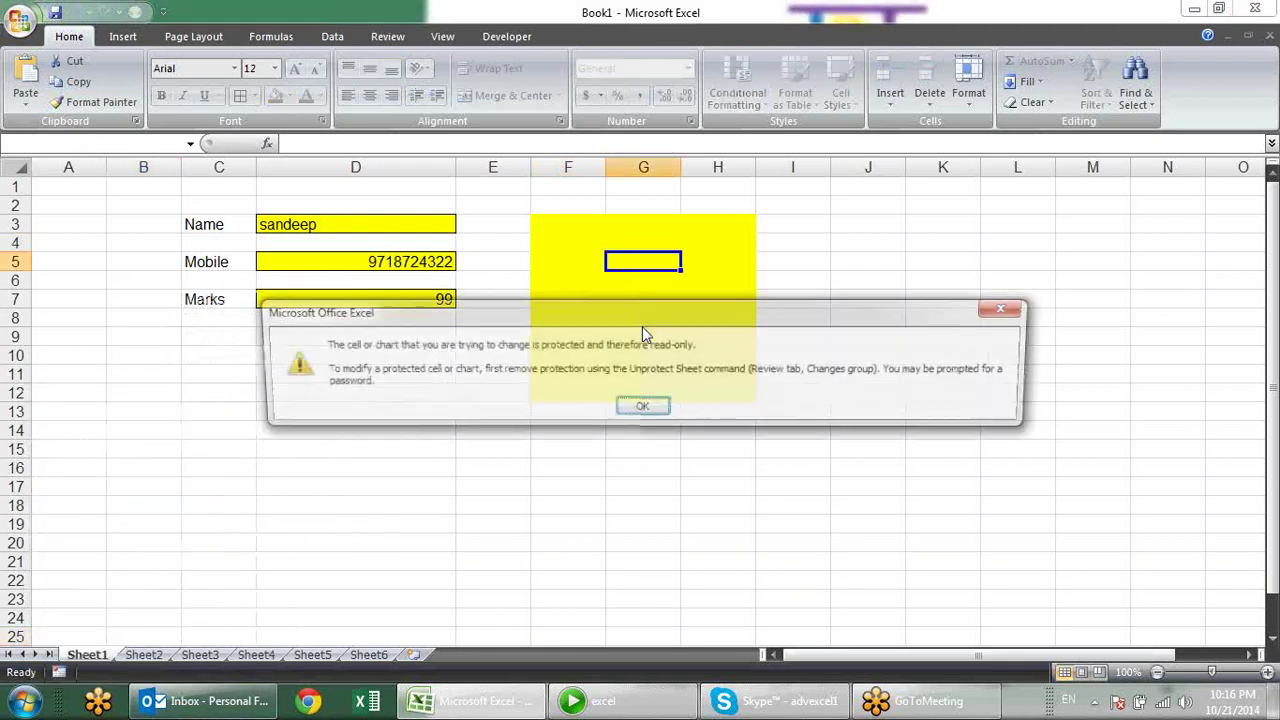
left_click(640, 410)
left_click(643, 430)
type("sdf")
left_click(717, 487)
type("df")
left_click(866, 430)
type("f")
Try clearing a range overlapping the yellow block's bottom edge and dismiss the protection warning.
left_click(765, 560)
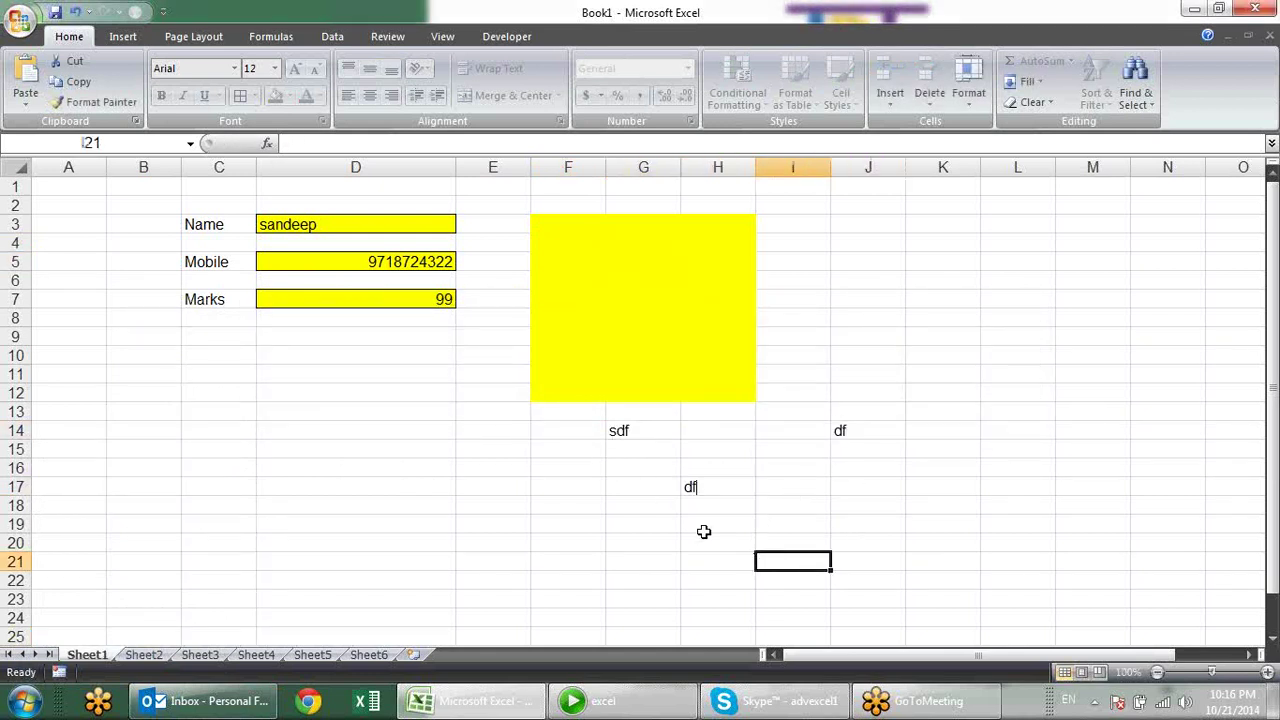
mouse_move(551, 400)
left_mouse_down()
mouse_move(830, 430)
mouse_move(862, 550)
left_mouse_up()
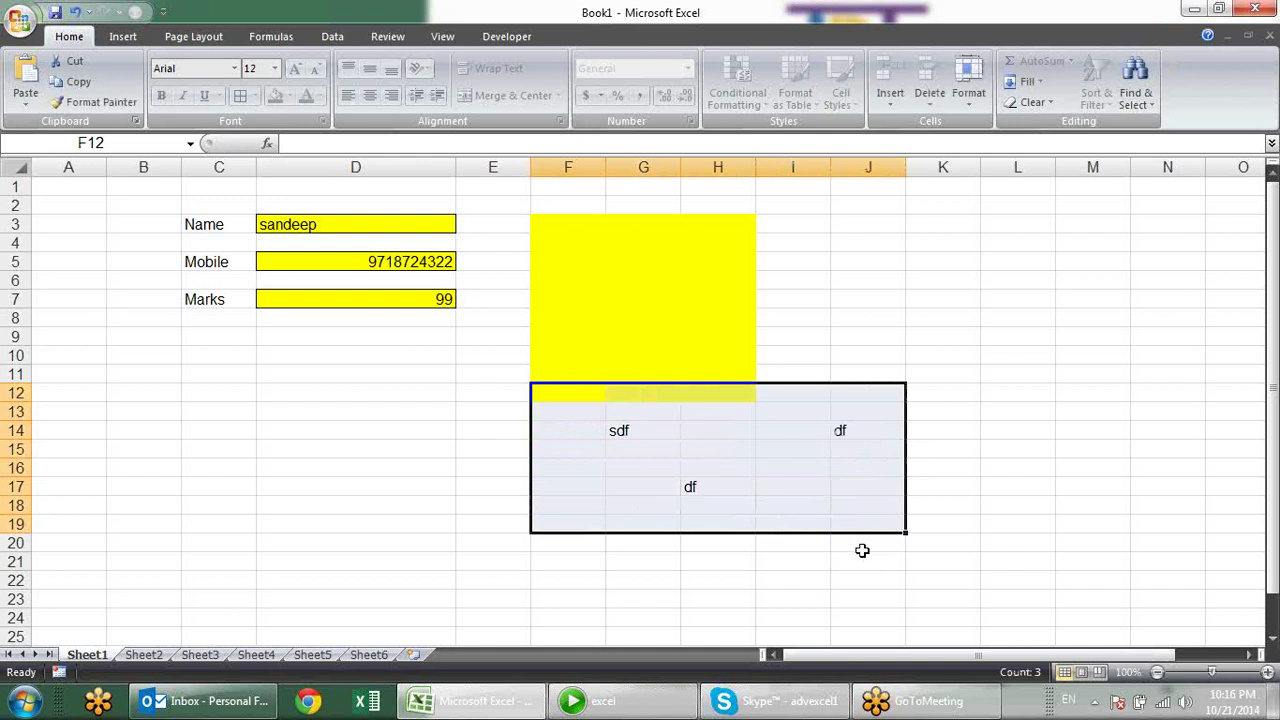
key("Delete")
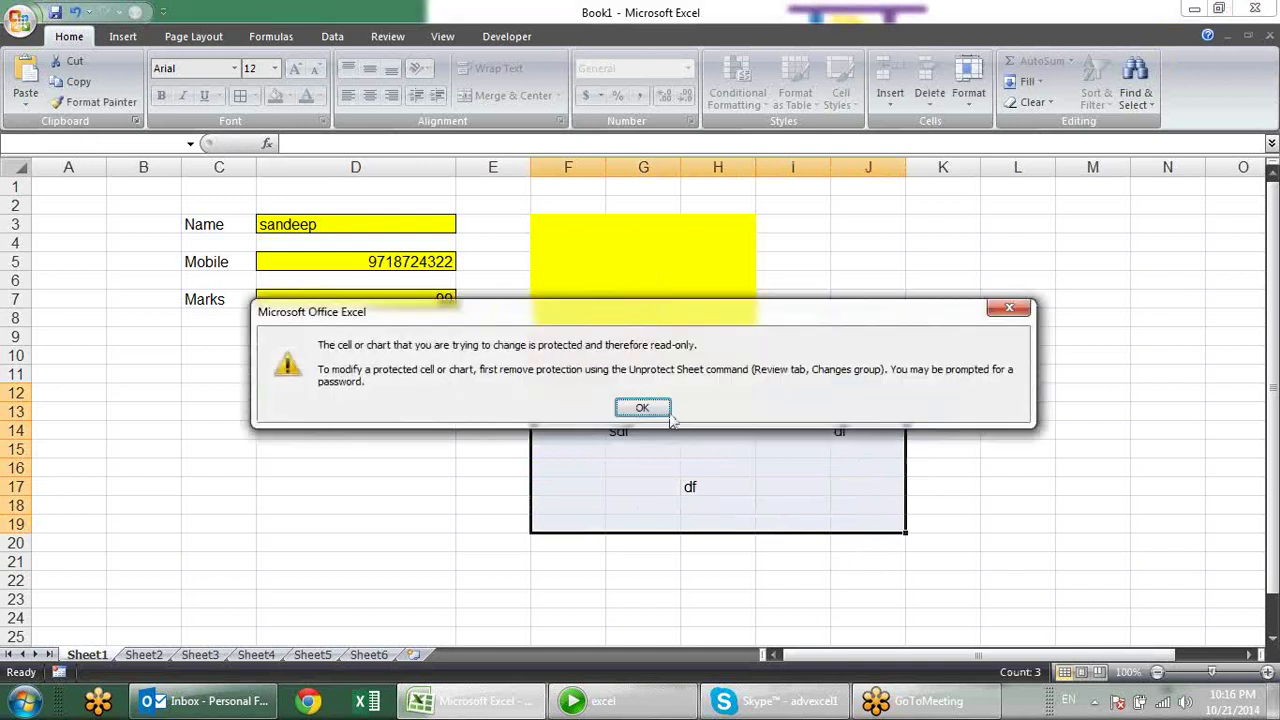
left_click(648, 406)
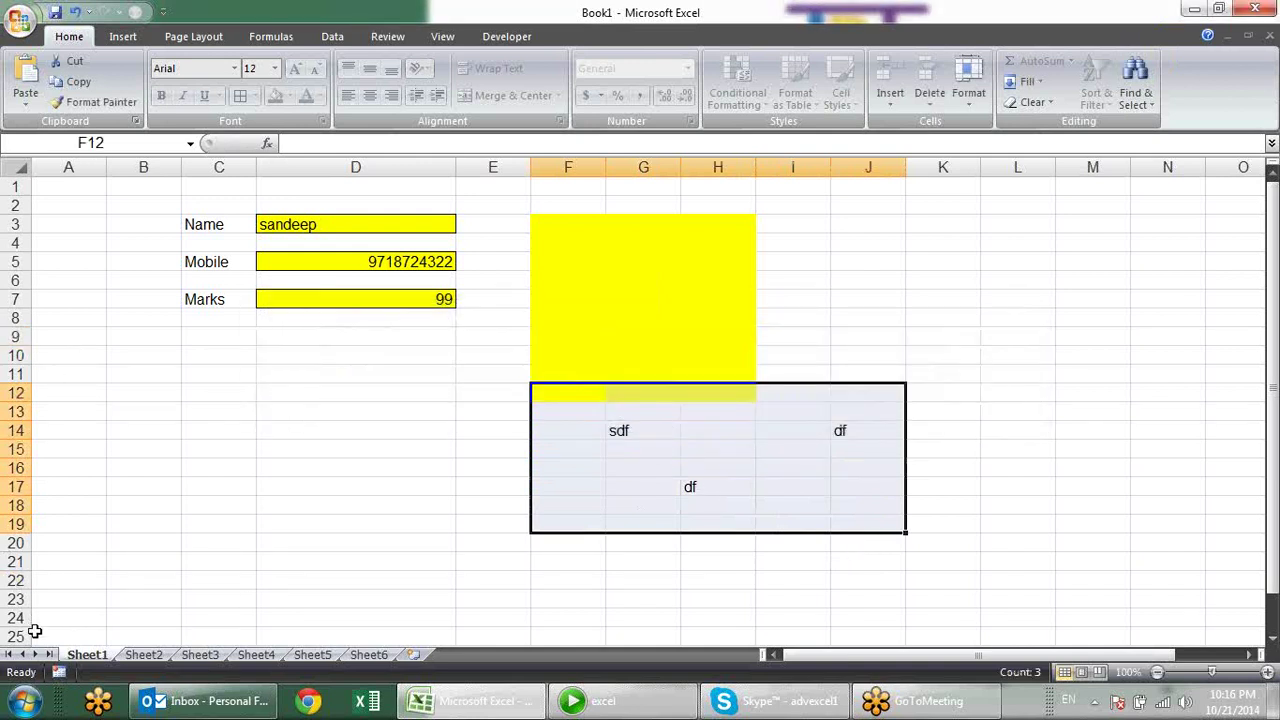
Unprotect Sheet1.
right_click(86, 656)
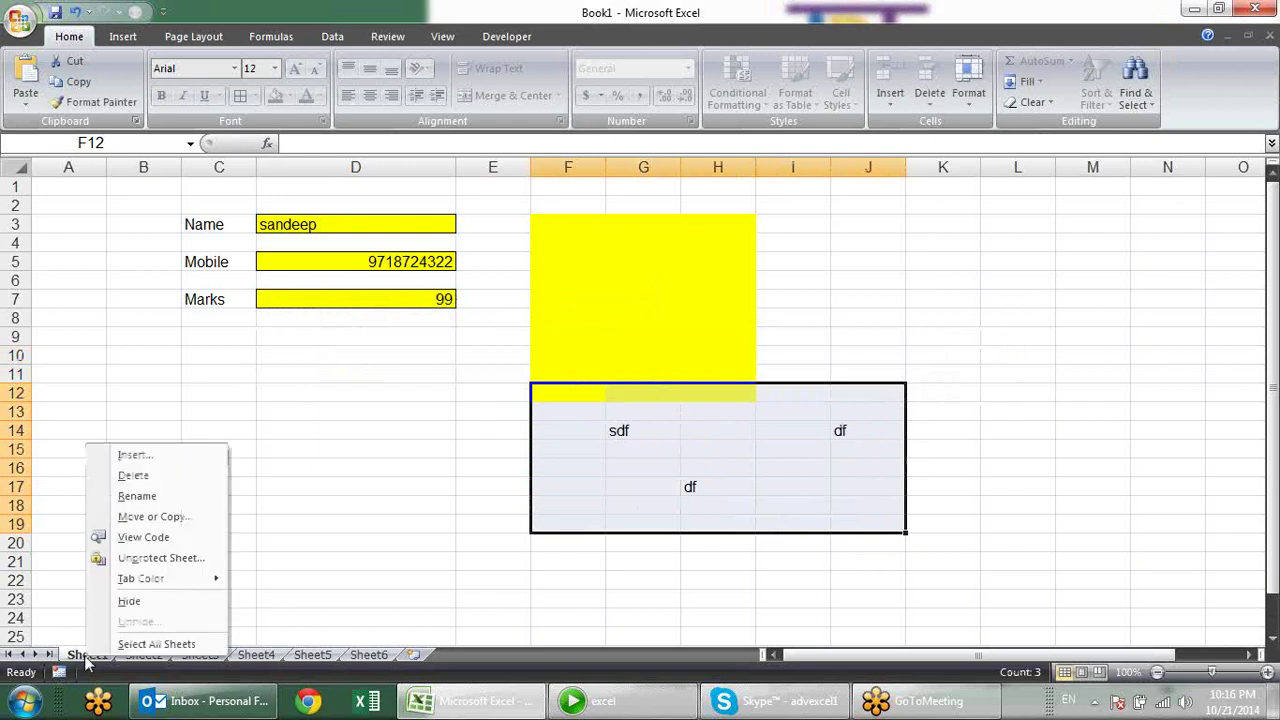
left_click(112, 560)
left_click(486, 394)
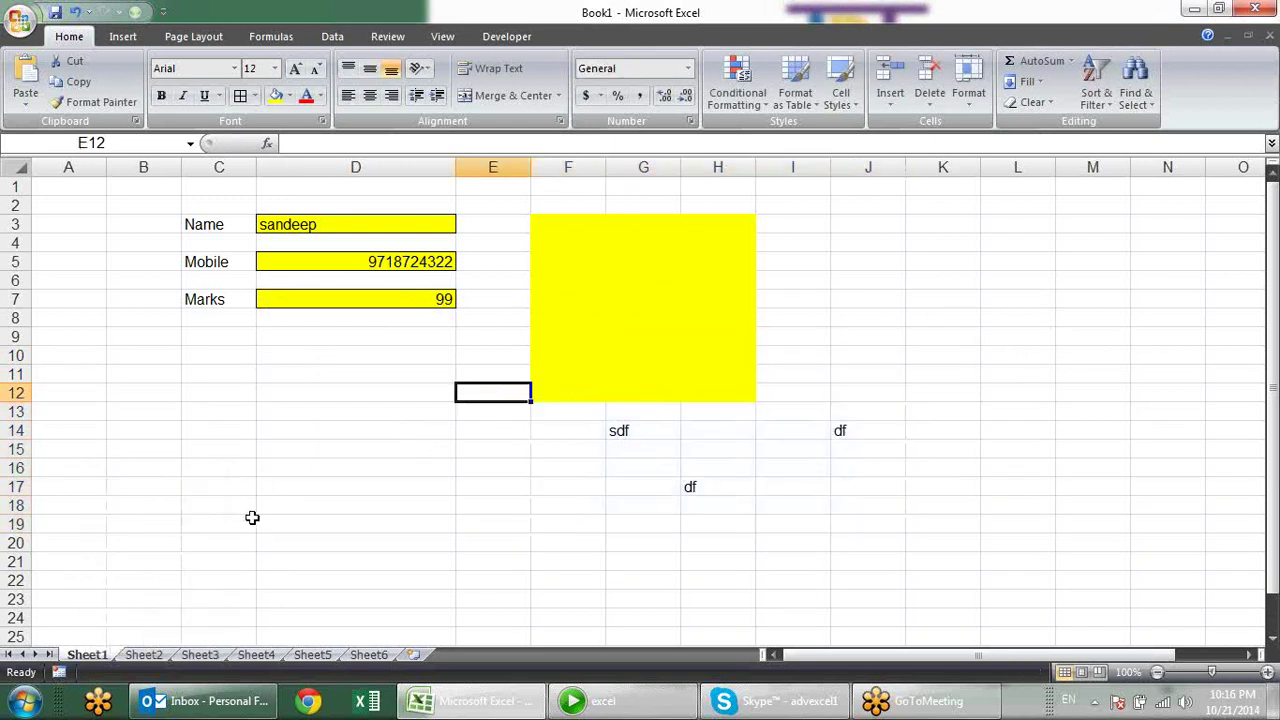
Inspect form cells E6, D10:D11, D16, D3, D7, D15 and the labels C3:C7.
left_click(481, 283)
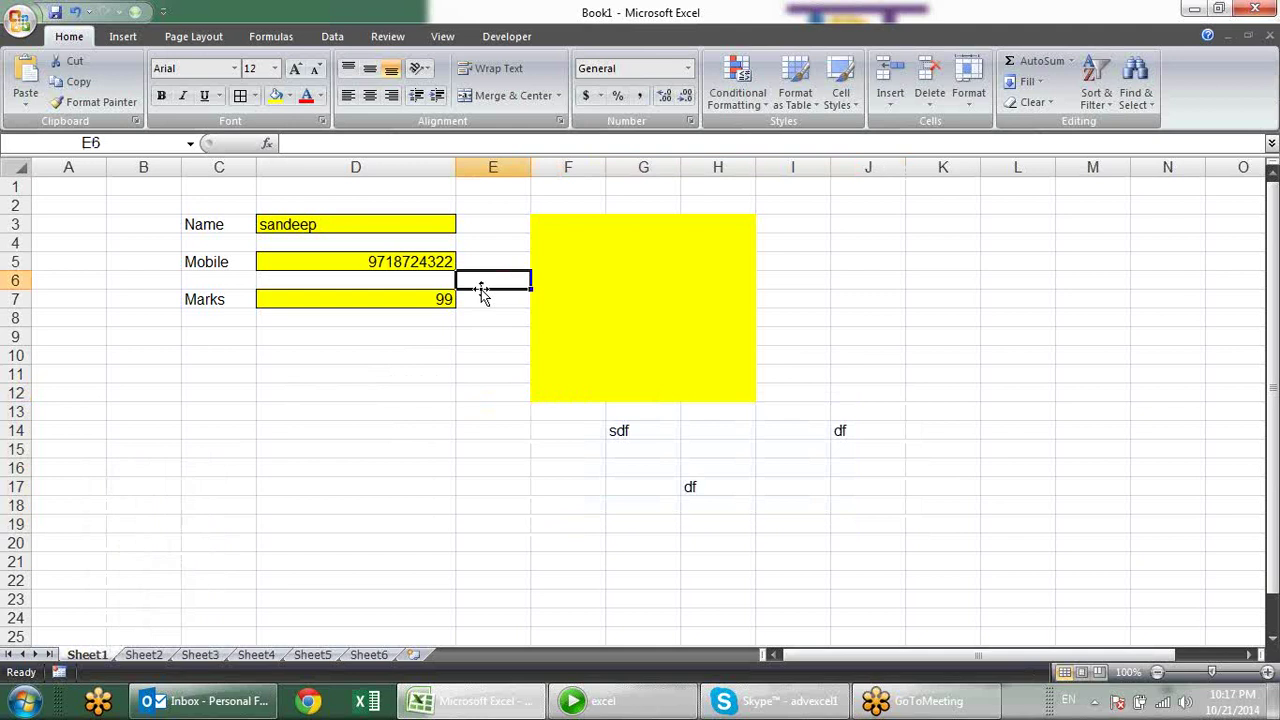
left_click(420, 364)
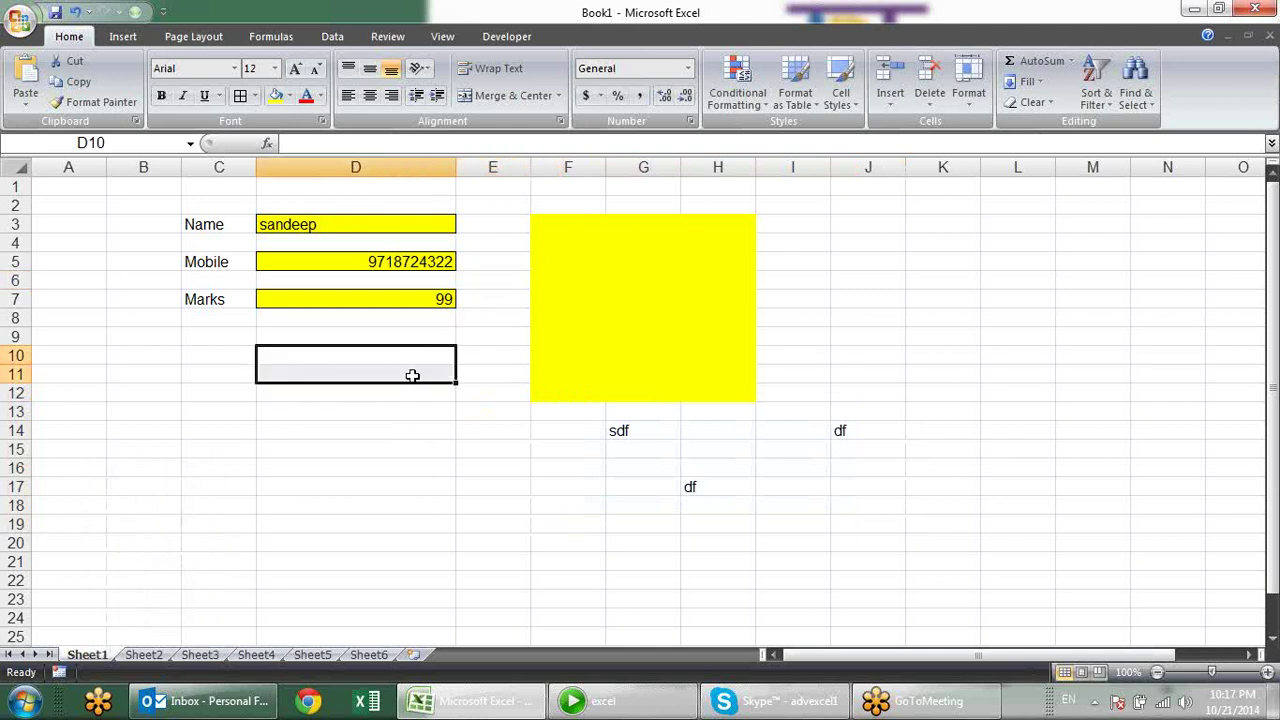
left_click(297, 472)
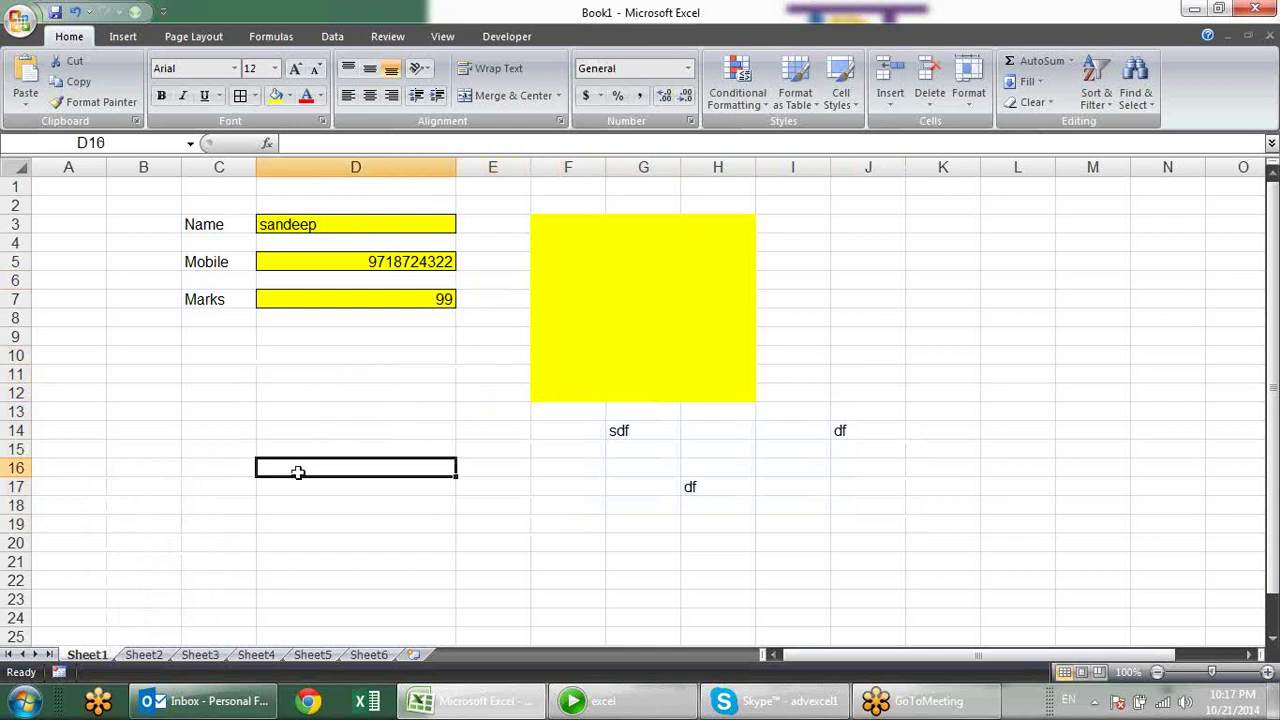
left_click(360, 224)
left_click(381, 304)
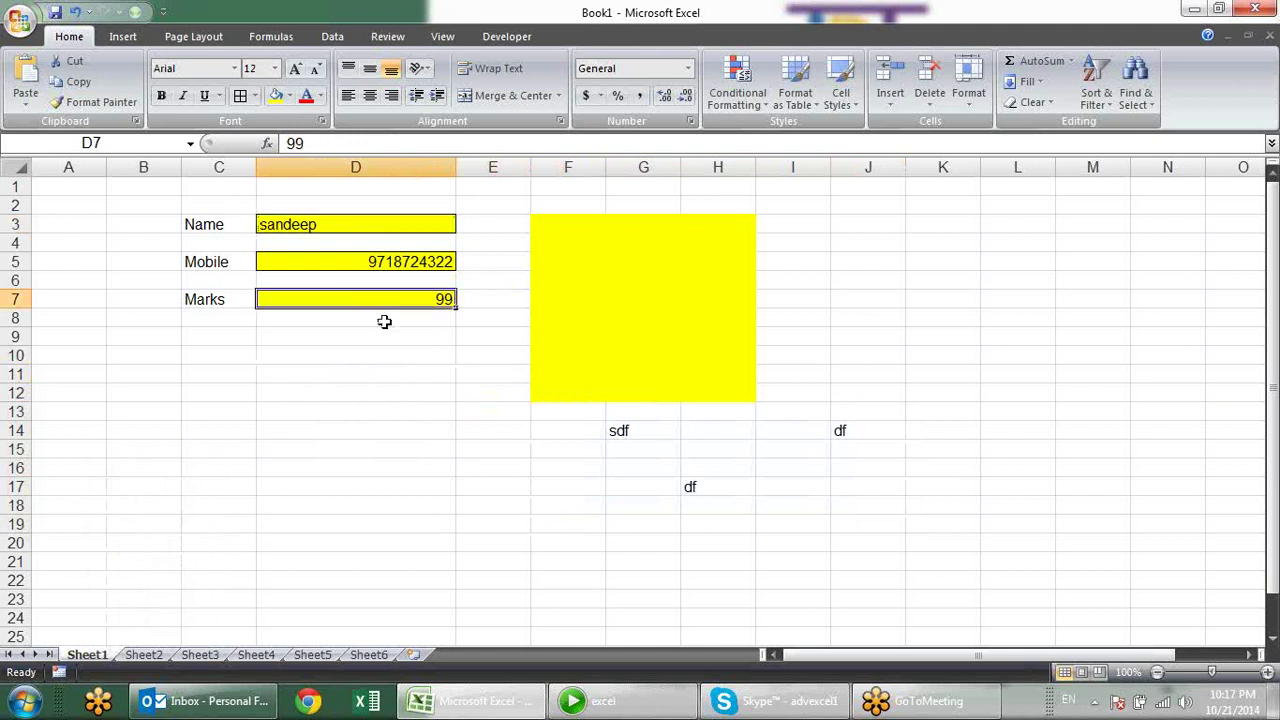
left_click(432, 450)
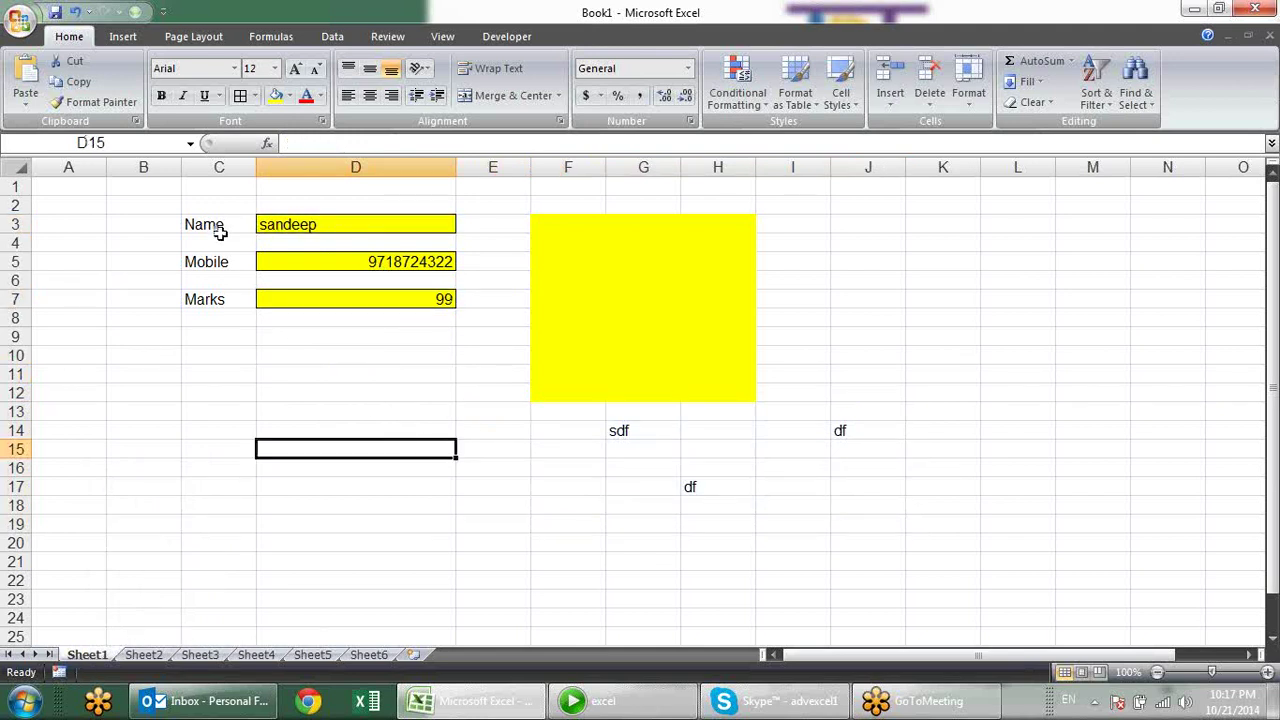
left_click_drag(220, 232, 203, 298)
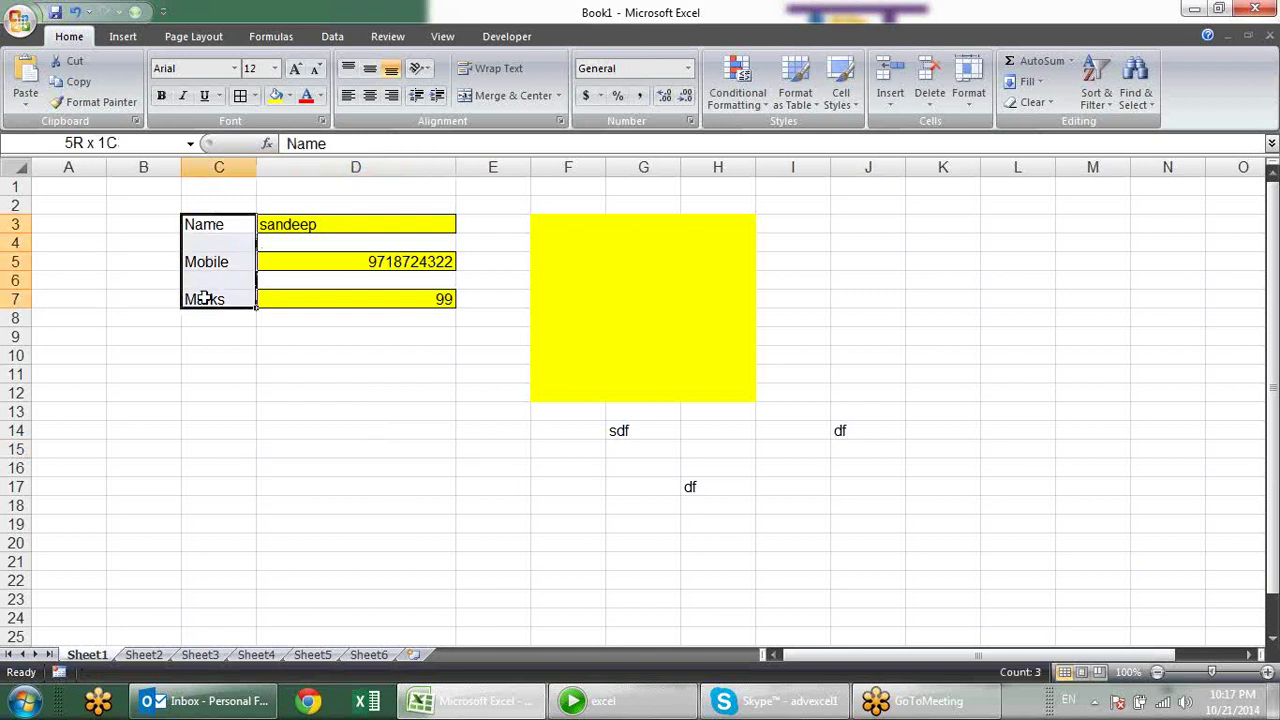
Select the entry cells D3, D5 and D7, then the entire worksheet.
left_click(323, 226)
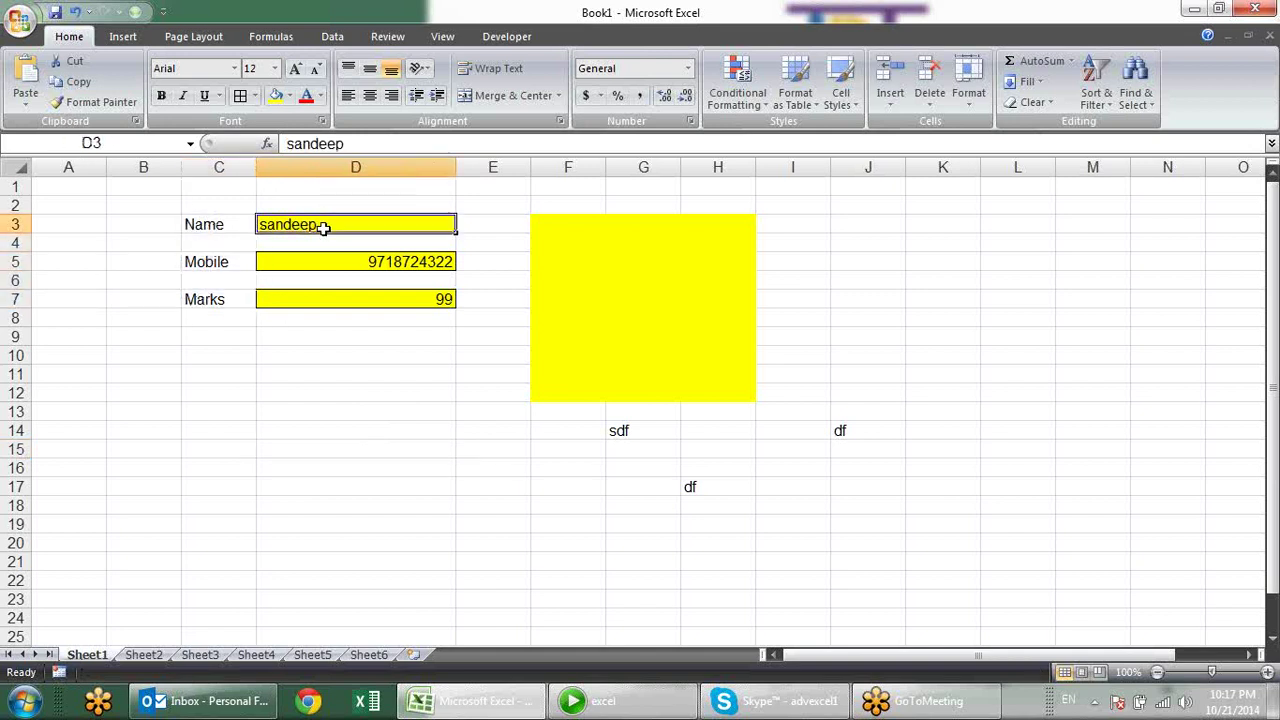
left_click(318, 259)
left_click(327, 300)
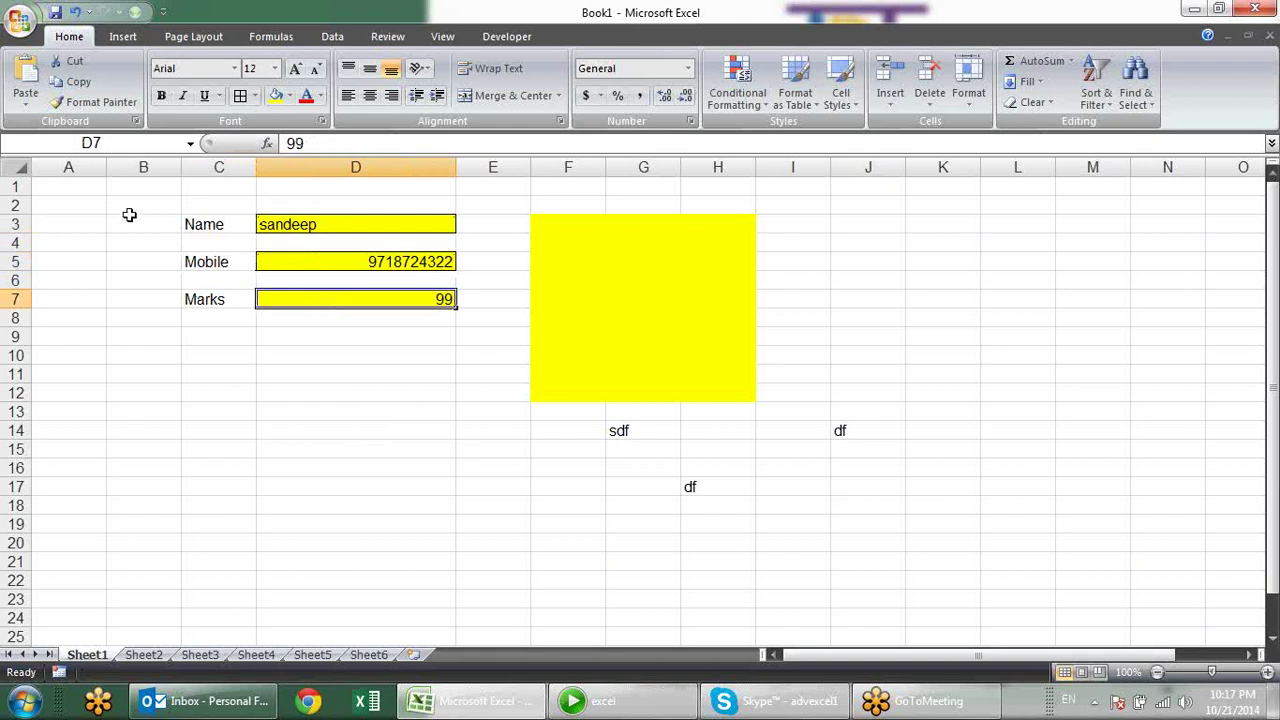
left_click(15, 174)
Mark every cell on Sheet1 as Locked.
key("ctrl+1")
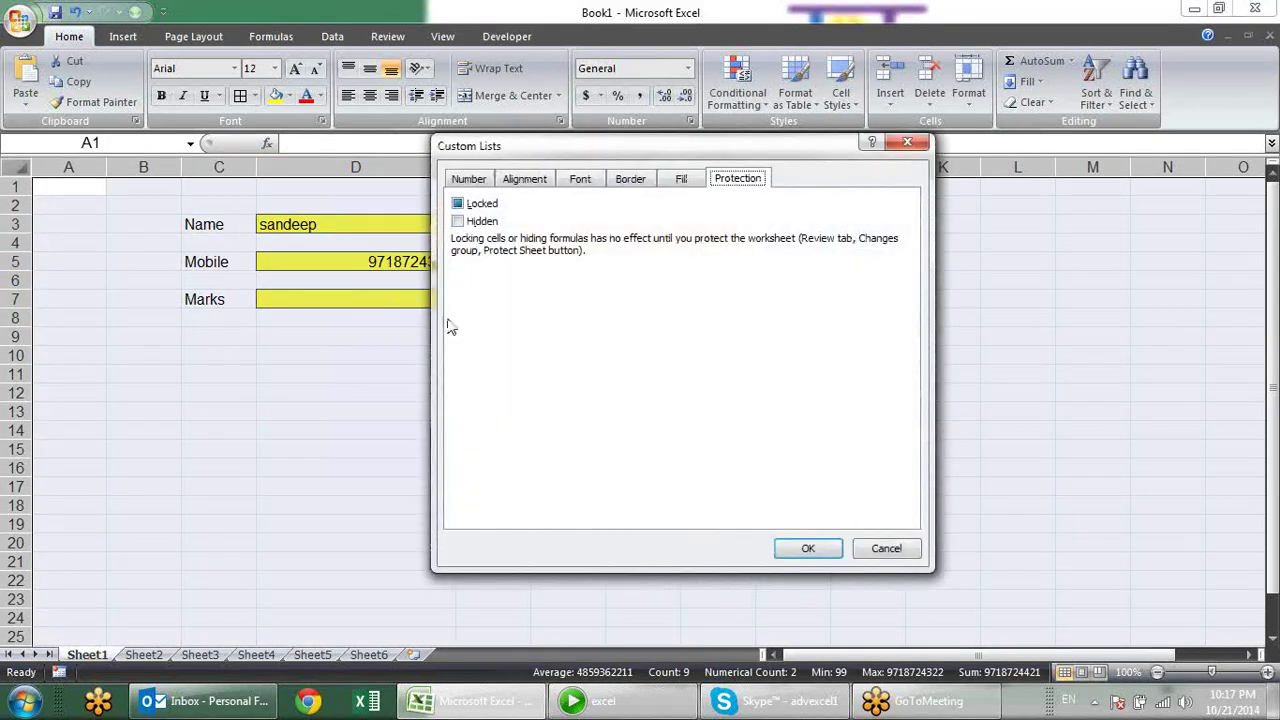
left_click(460, 203)
left_click(806, 548)
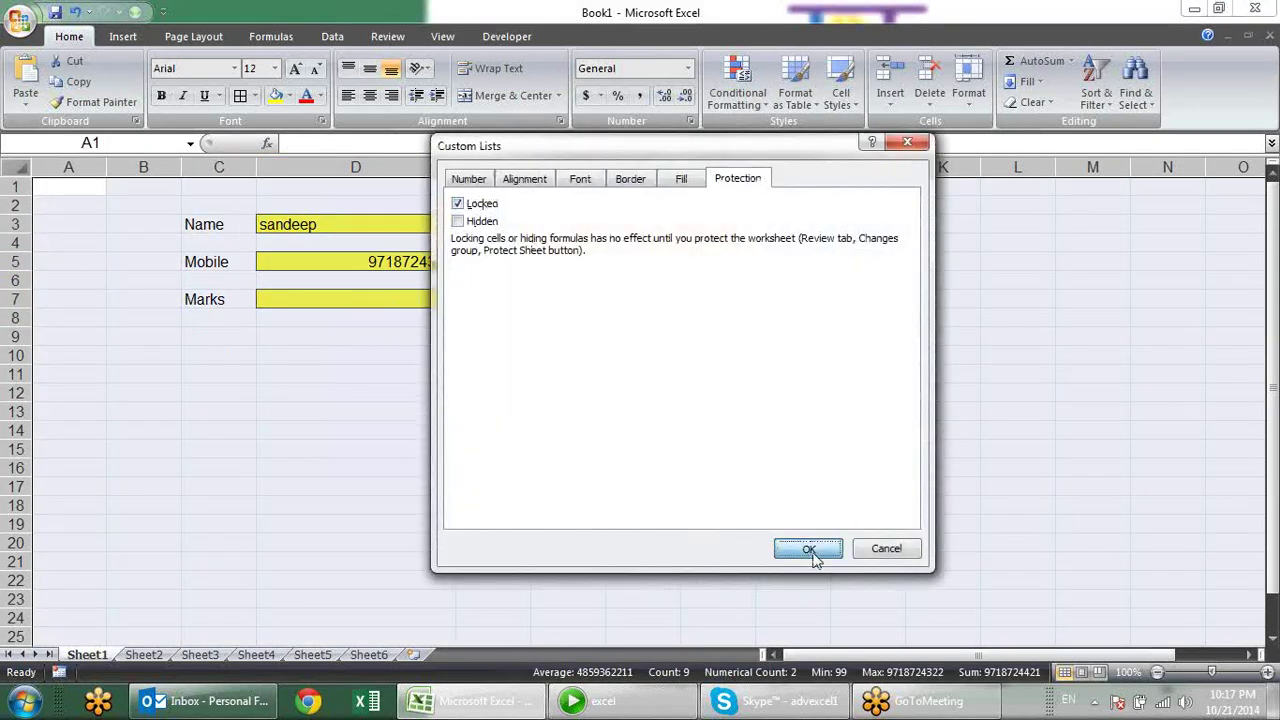
left_click(215, 469)
Unlock the Name, Mobile and Marks entry cells D3, D5 and D7.
left_click(335, 218)
left_click(344, 260)
left_click(345, 302, "ctrl")
key("ctrl+1")
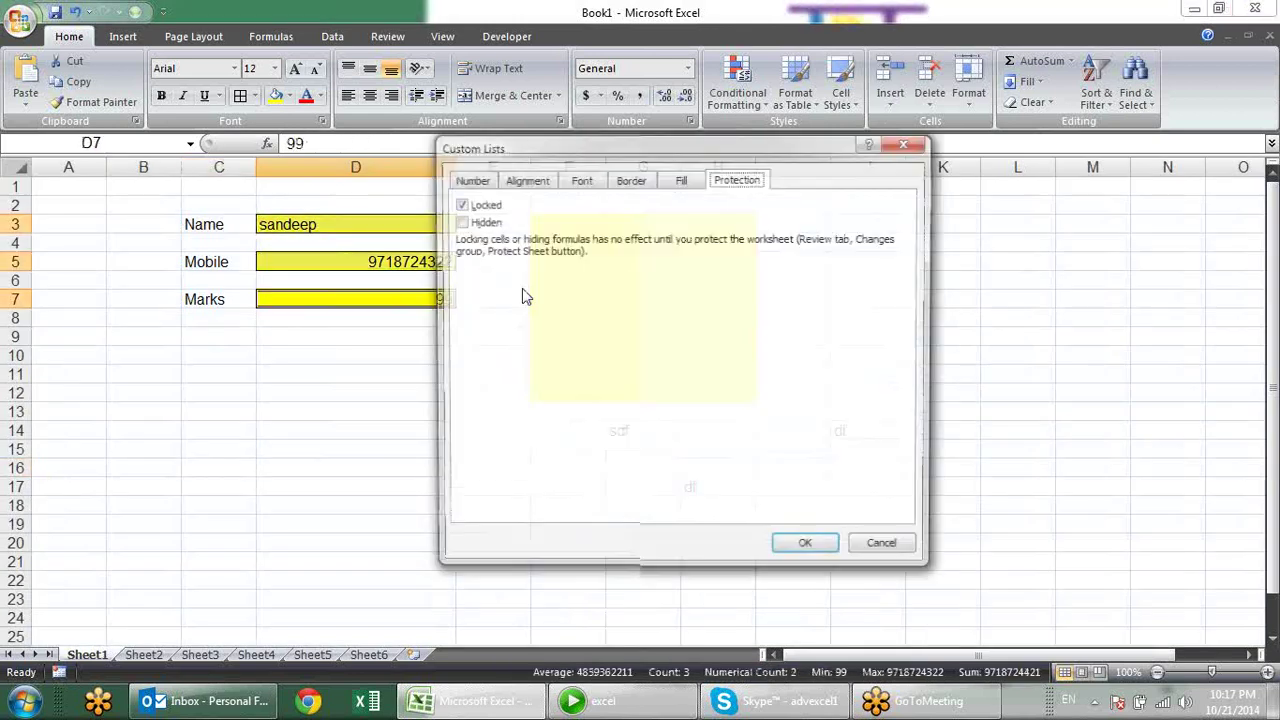
left_click(480, 204)
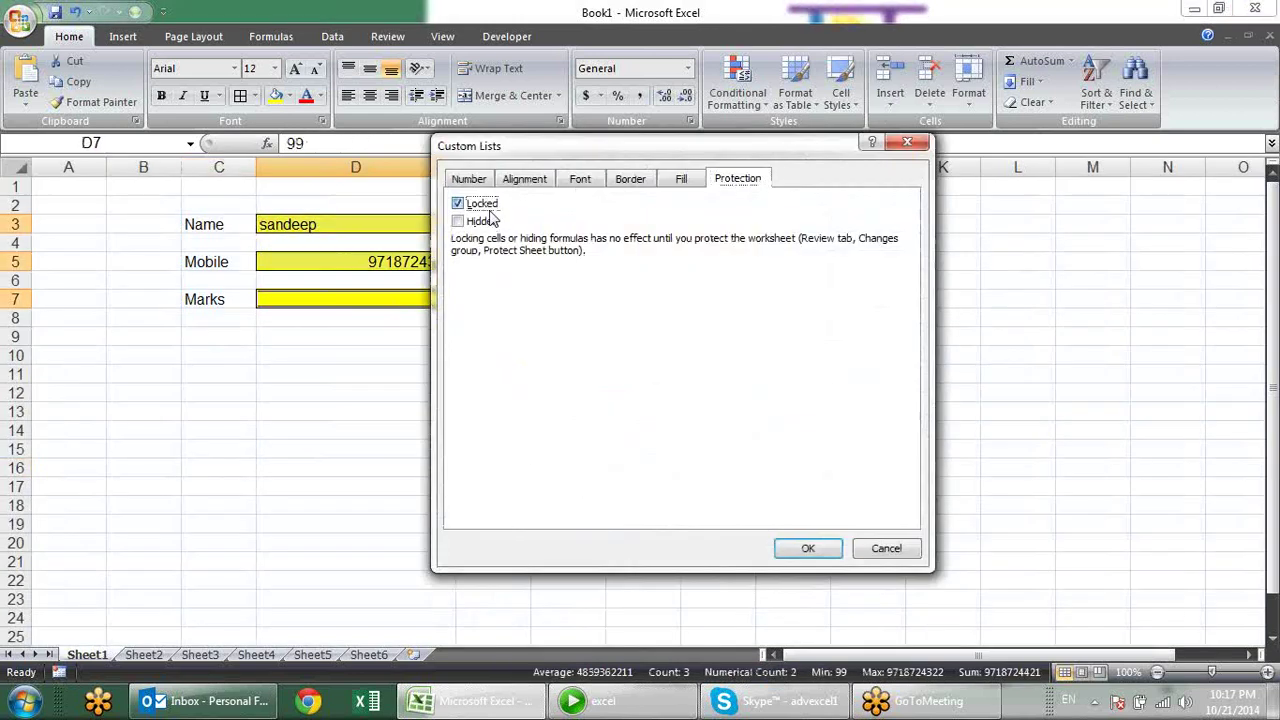
left_click(808, 548)
left_click(449, 396)
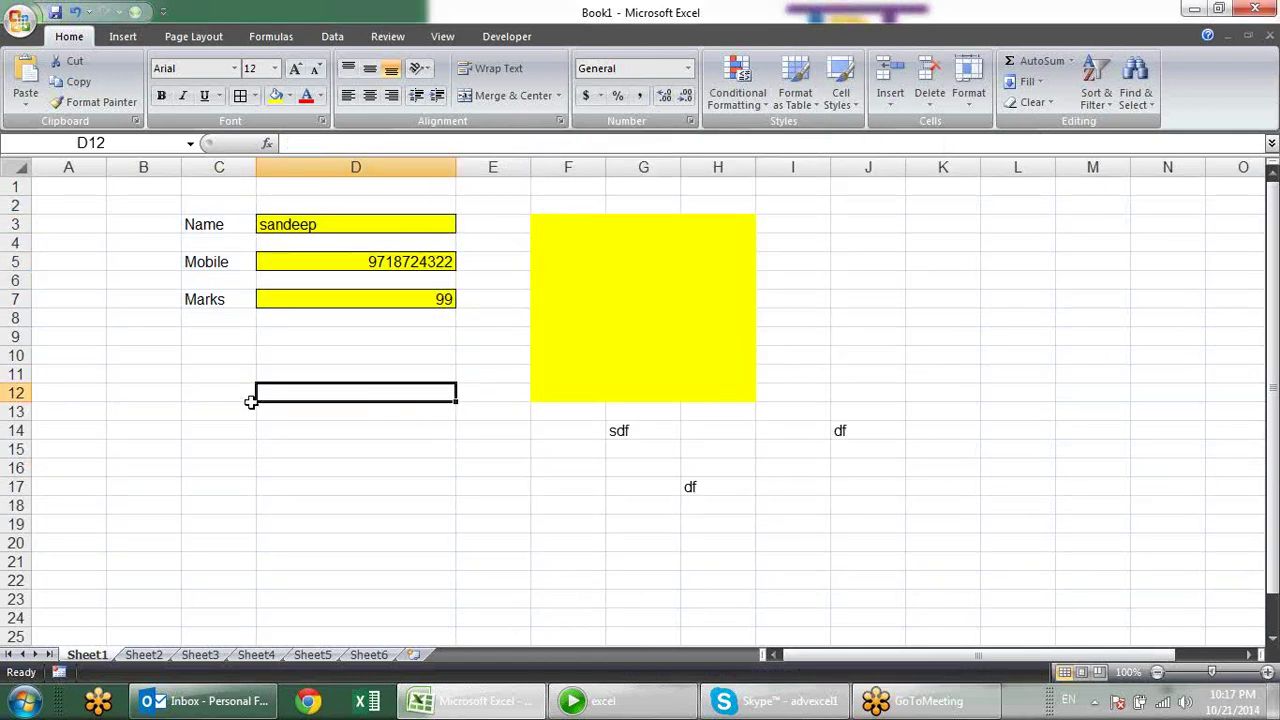
left_click_drag(205, 228, 209, 293)
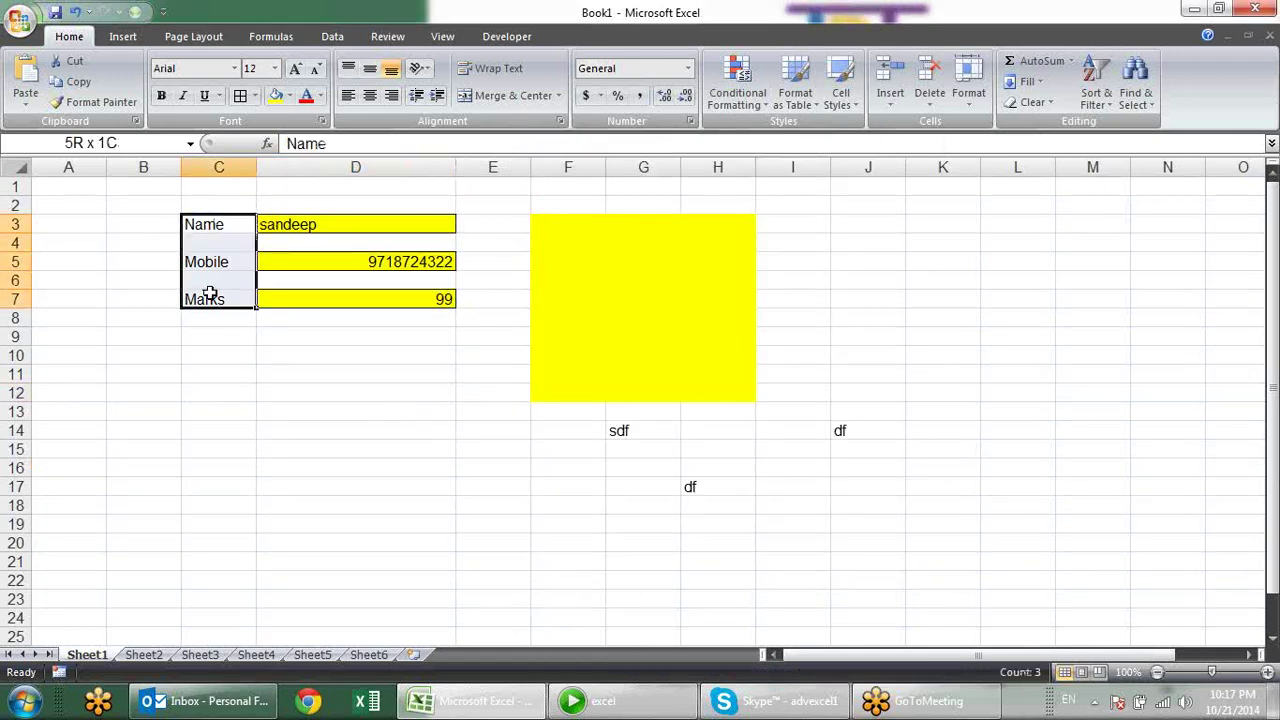
Protect Sheet1 with the default options.
right_click(104, 656)
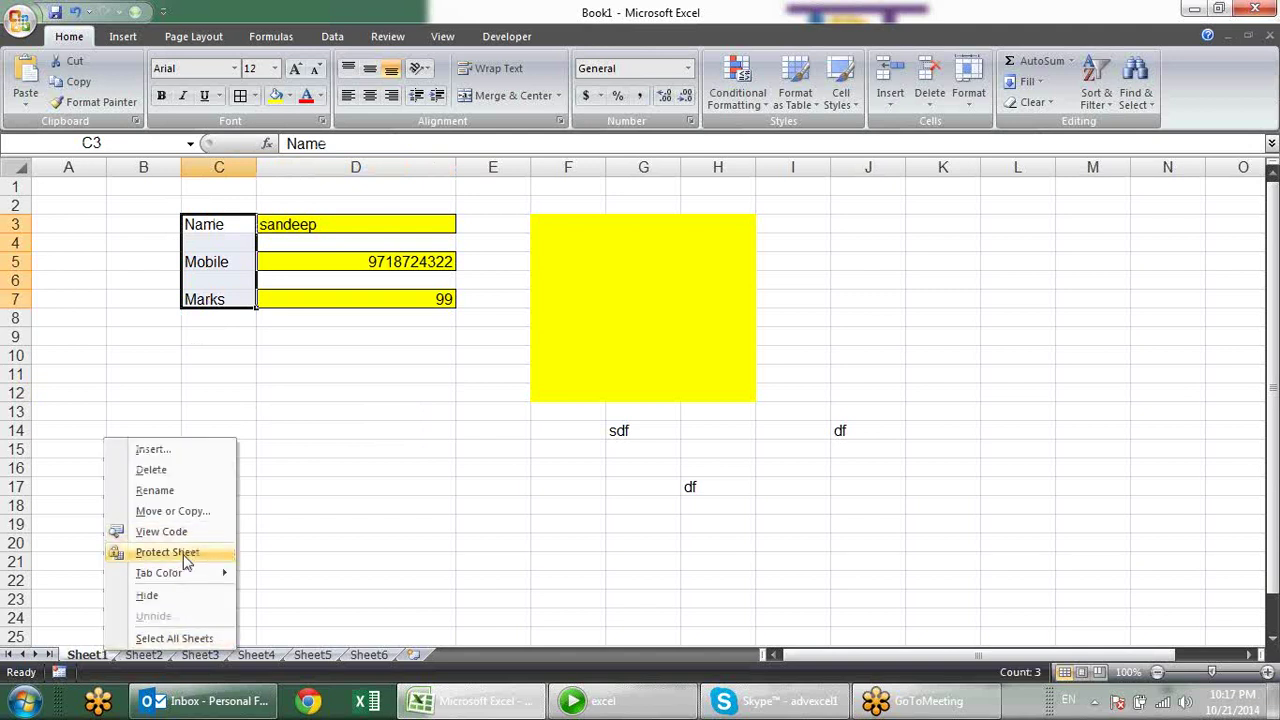
left_click(185, 553)
left_click(196, 662)
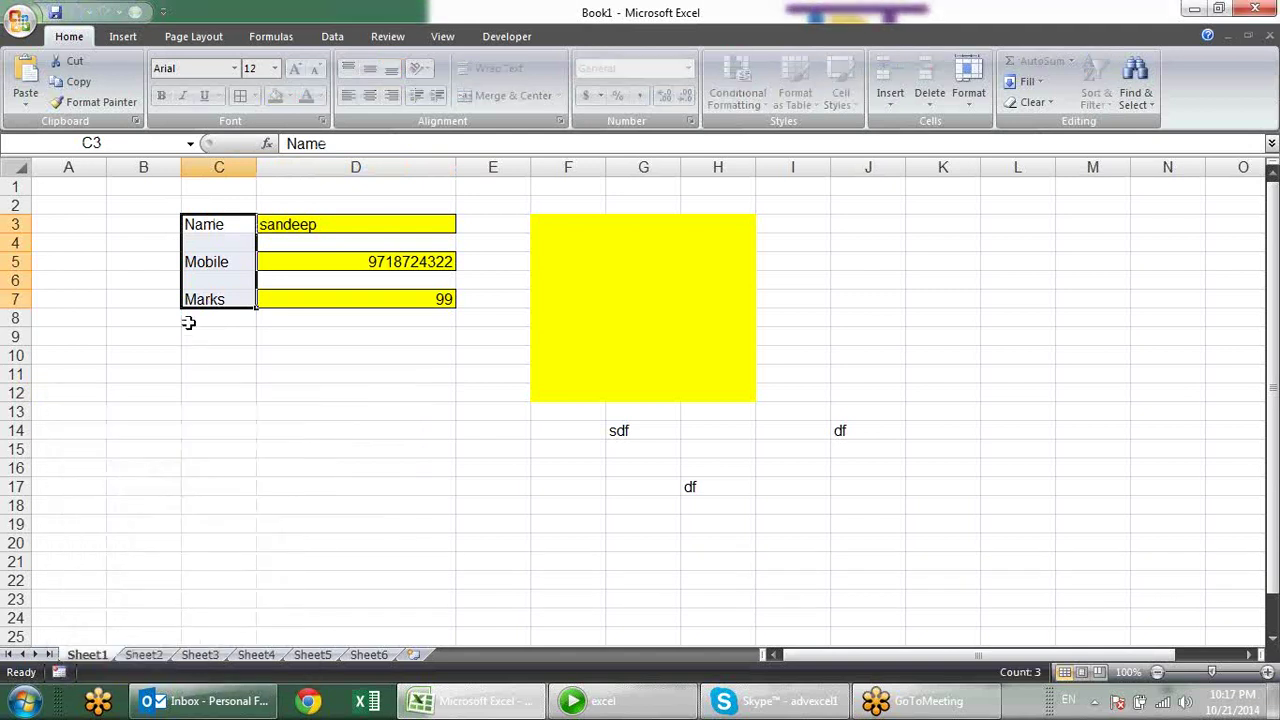
Confirm the locked Name label in C3 can't be edited.
left_click(224, 245)
double_click(220, 226)
key("Return")
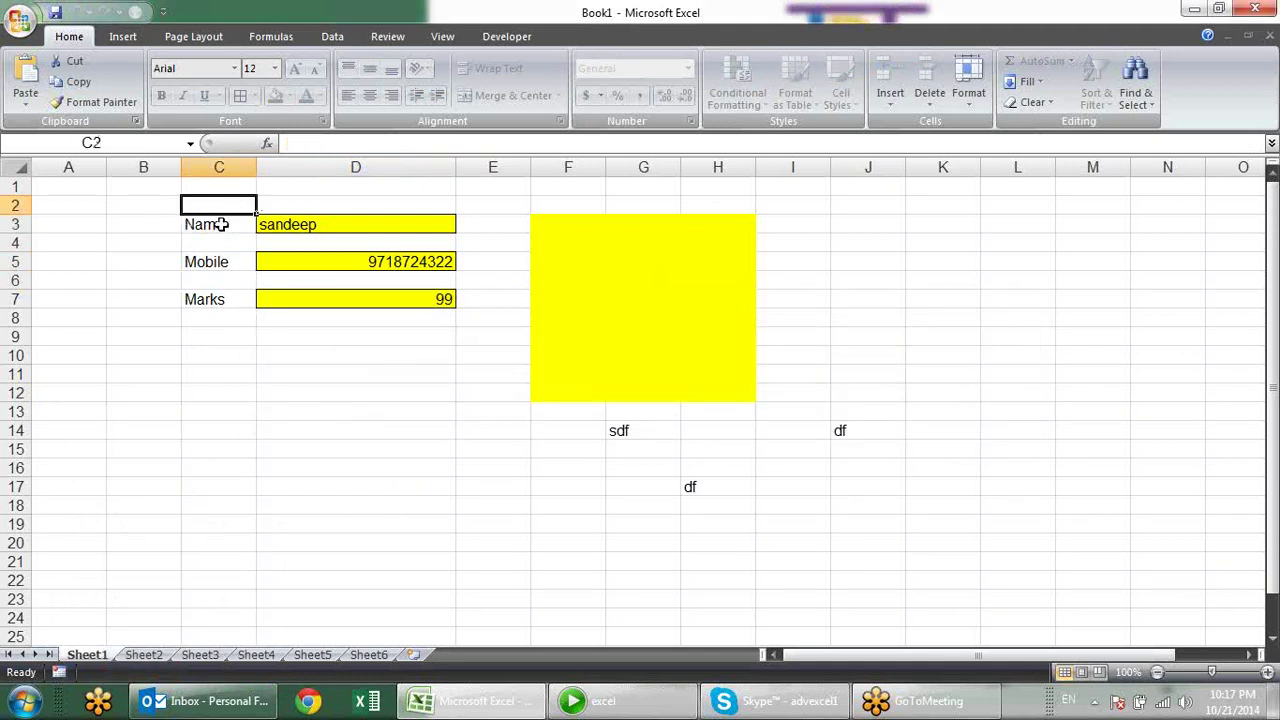
Copy the labels C3:C7 into Sheet2, then delete the pasted copy.
left_click_drag(226, 224, 220, 299)
key("ctrl+c")
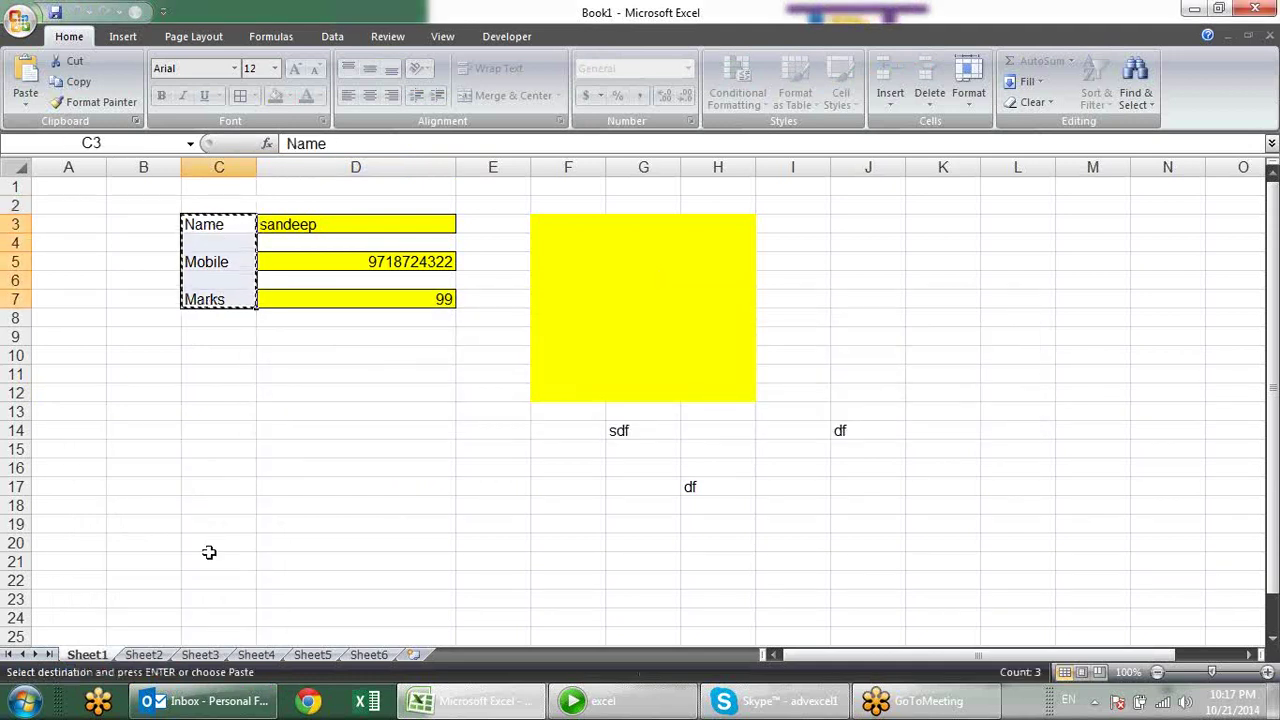
left_click(143, 654)
key("ctrl+v")
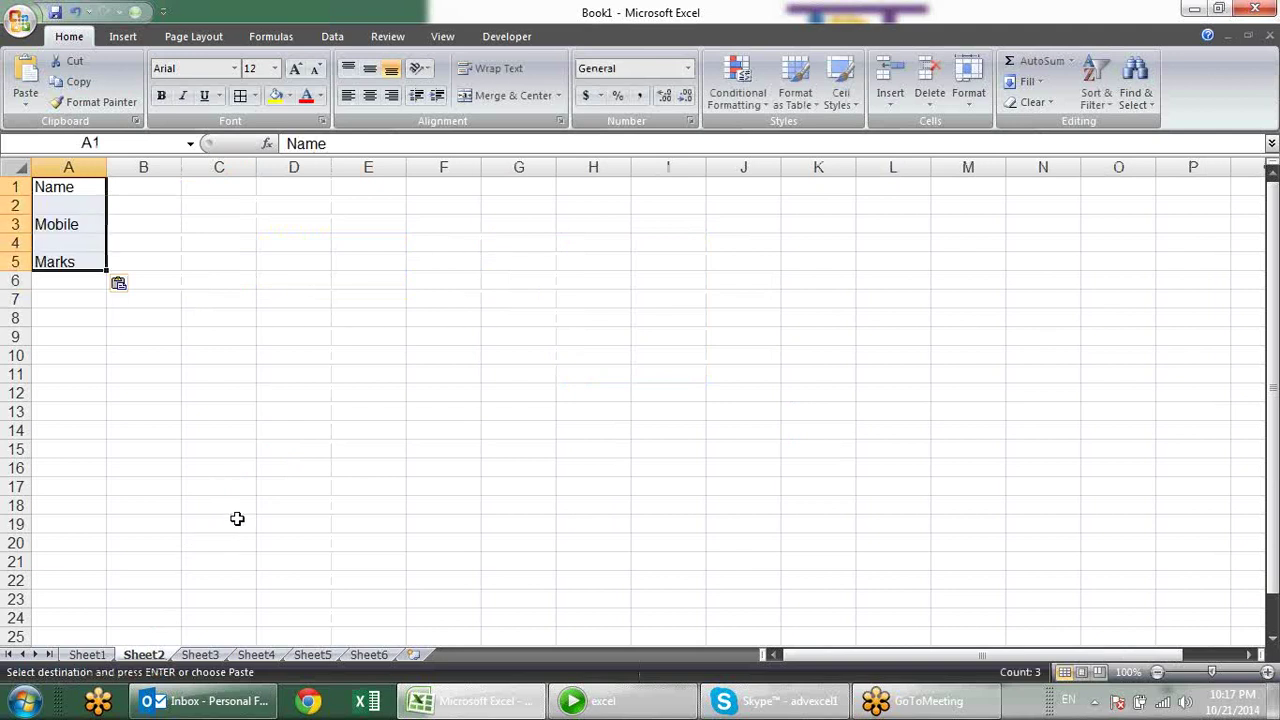
key("Escape")
key("Delete")
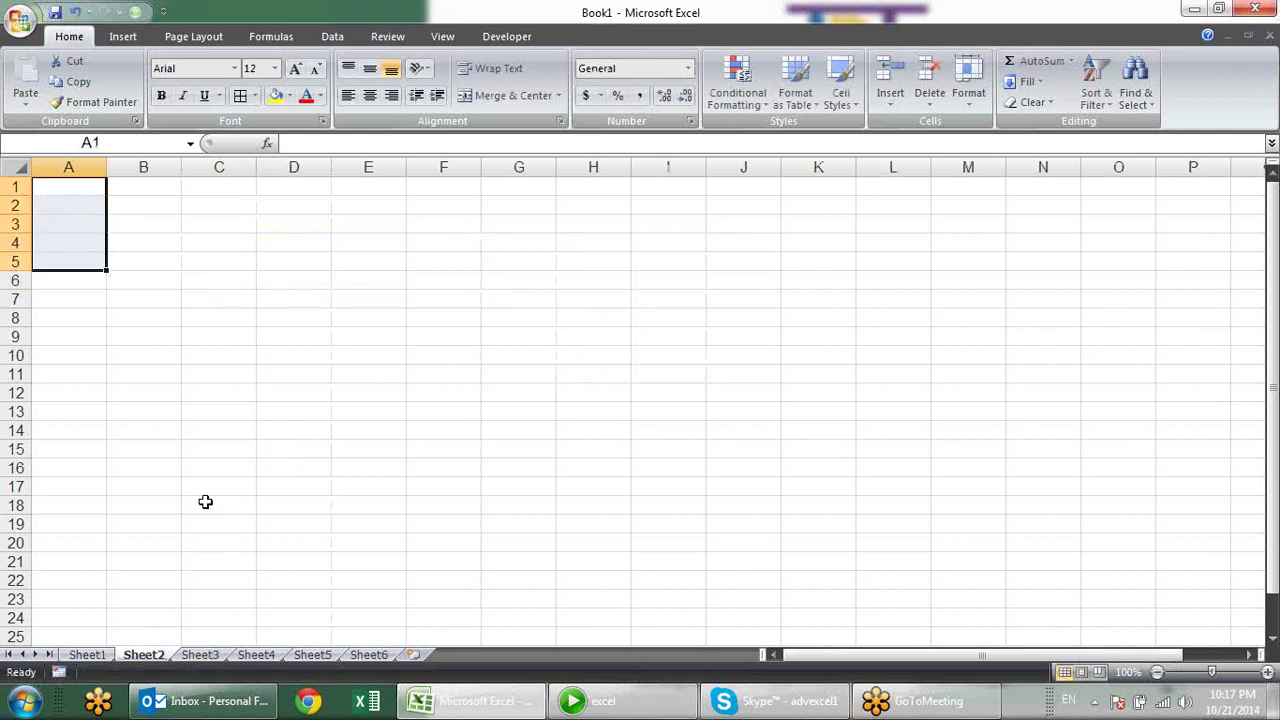
Back on Sheet1, select C6, C10, D9, D8, D10, B7 and D7 to test protection.
left_click(87, 655)
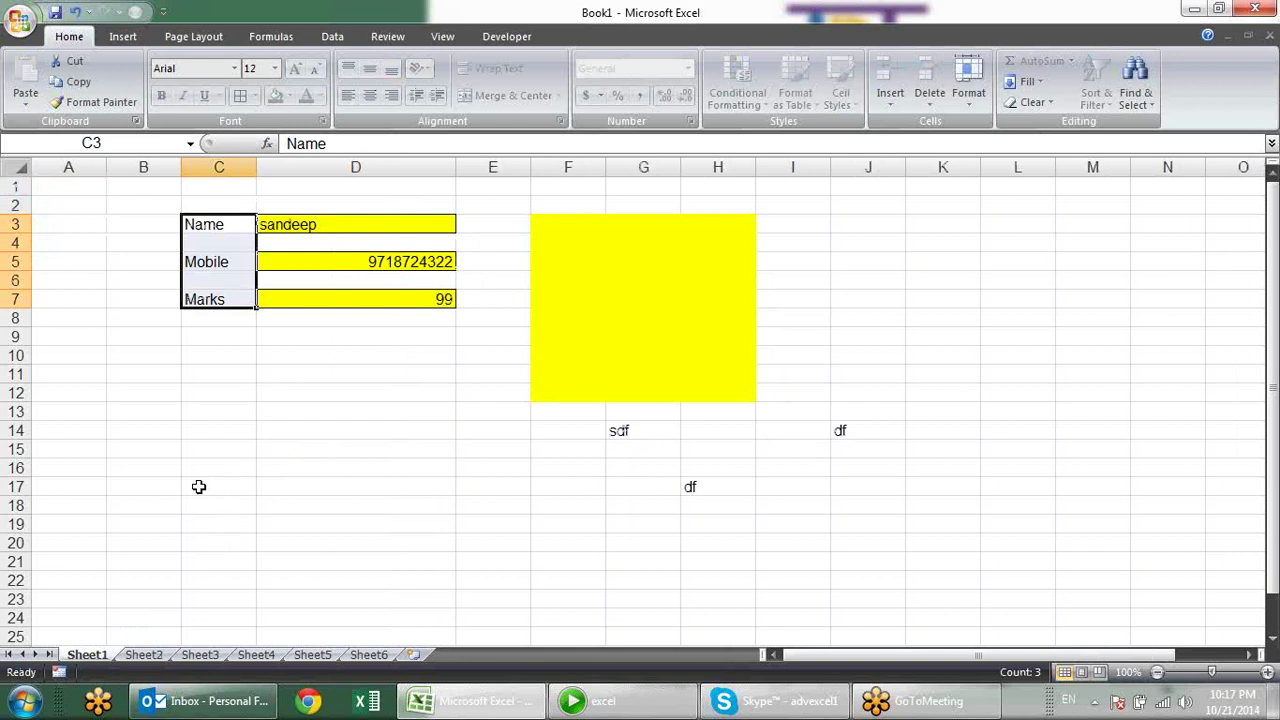
left_click(222, 281)
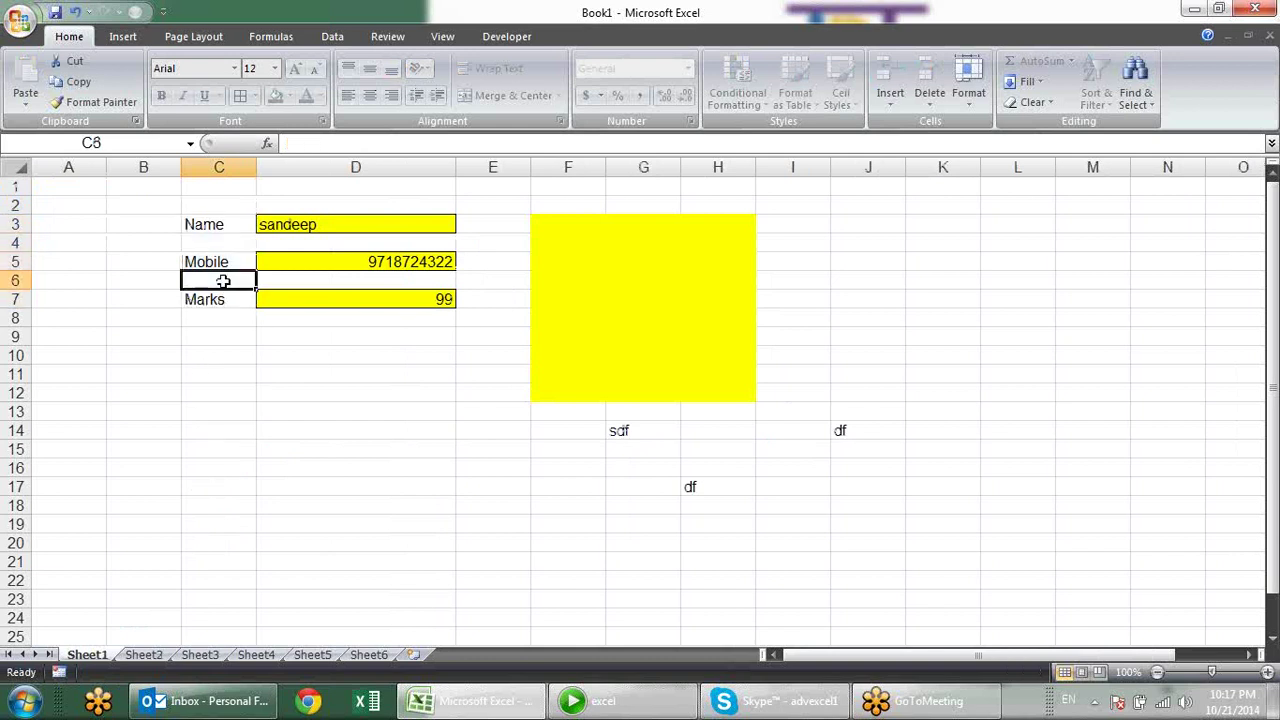
left_click(217, 357)
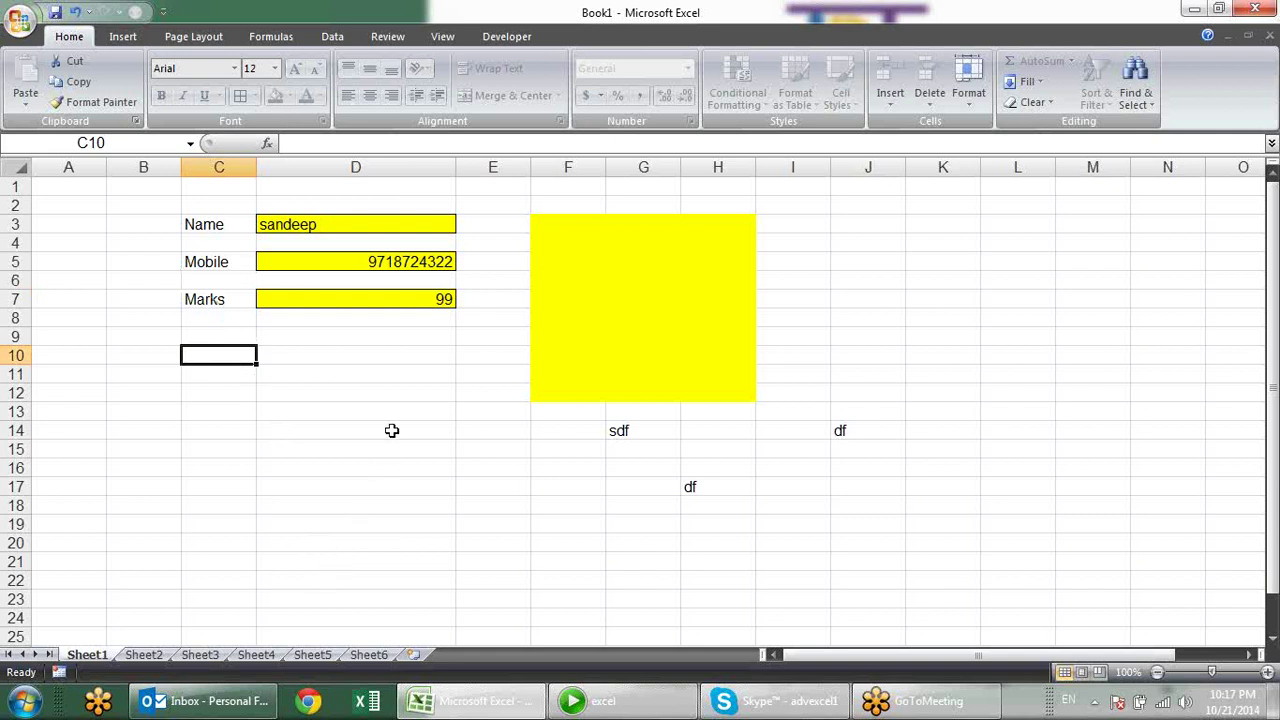
left_click(390, 335)
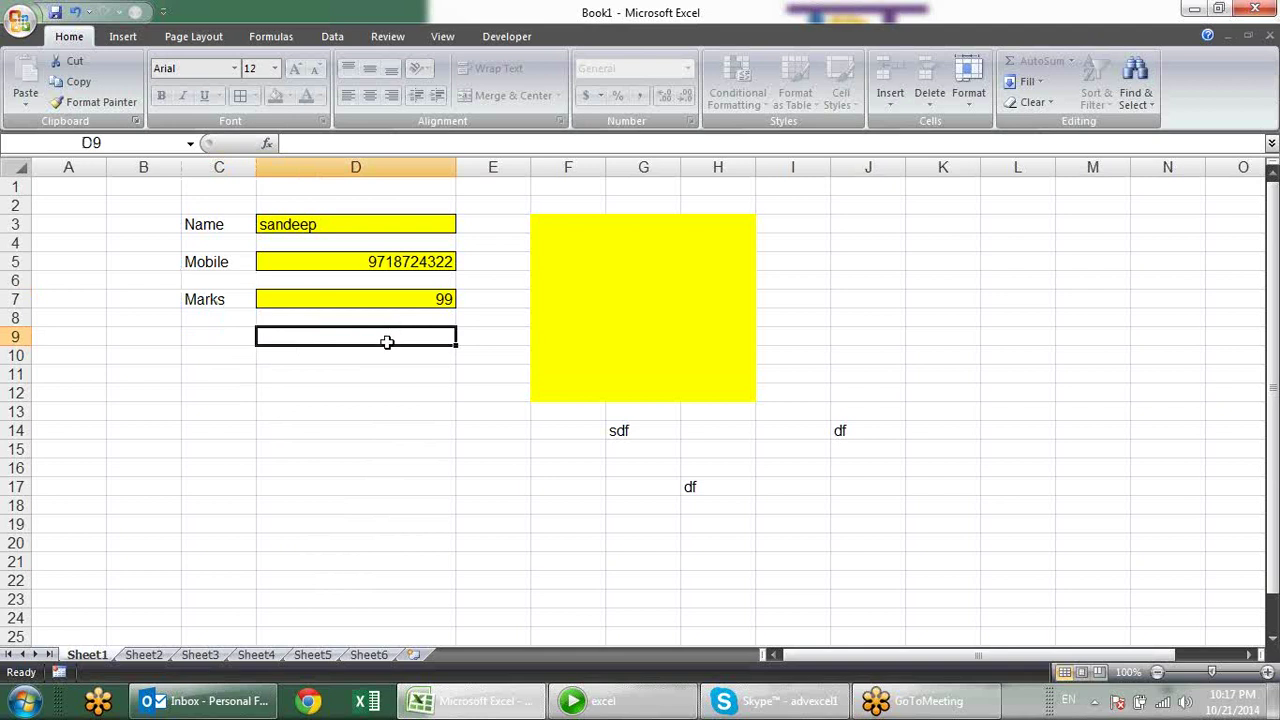
left_click(269, 318)
left_click(329, 348)
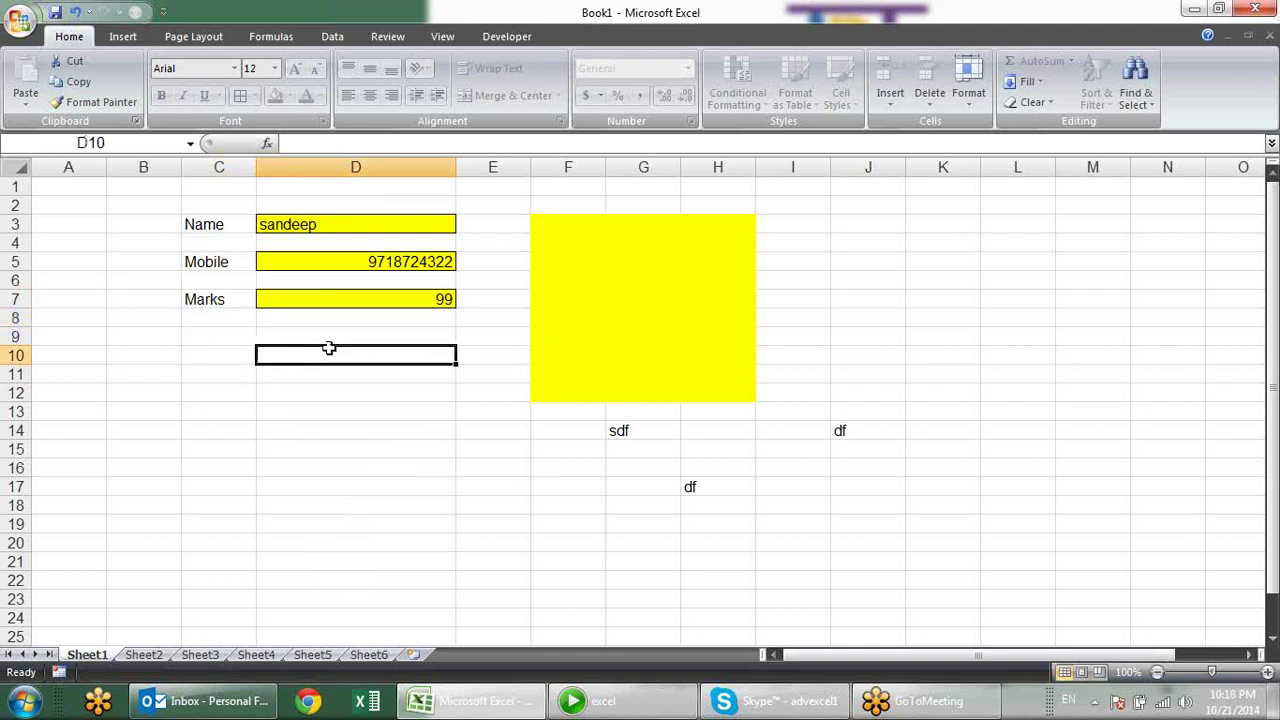
left_click(132, 300)
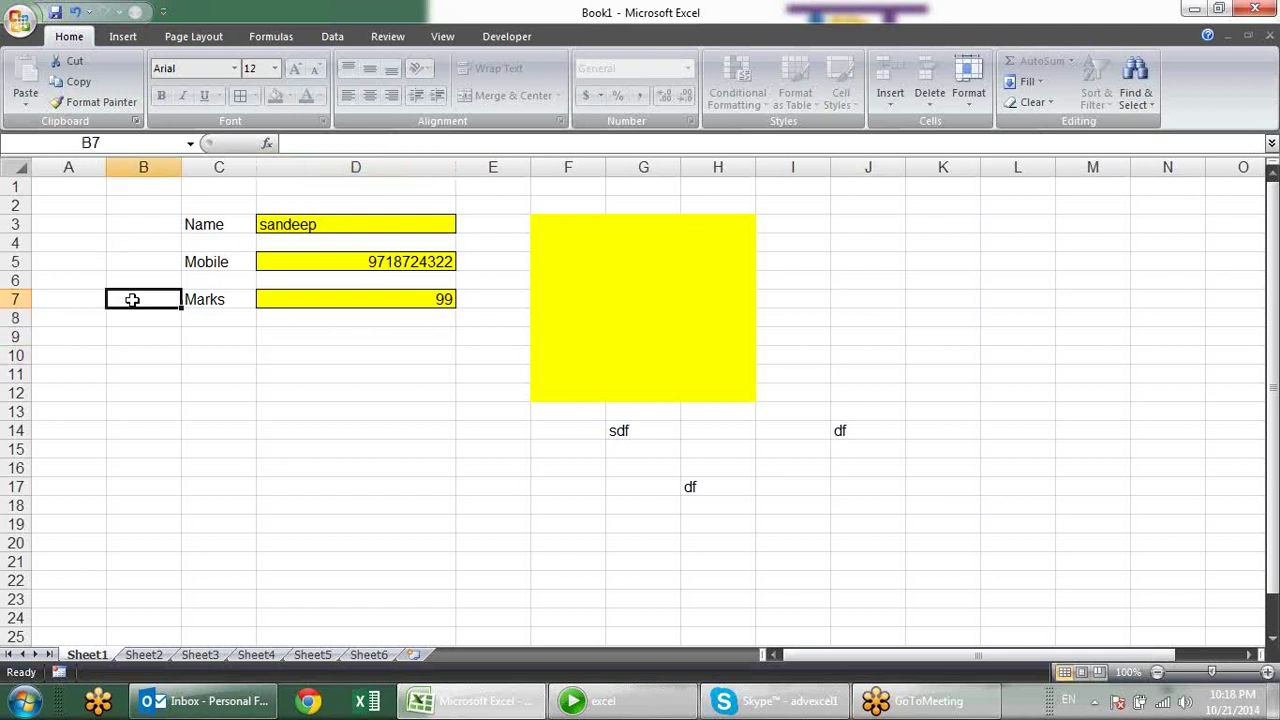
left_click(430, 302)
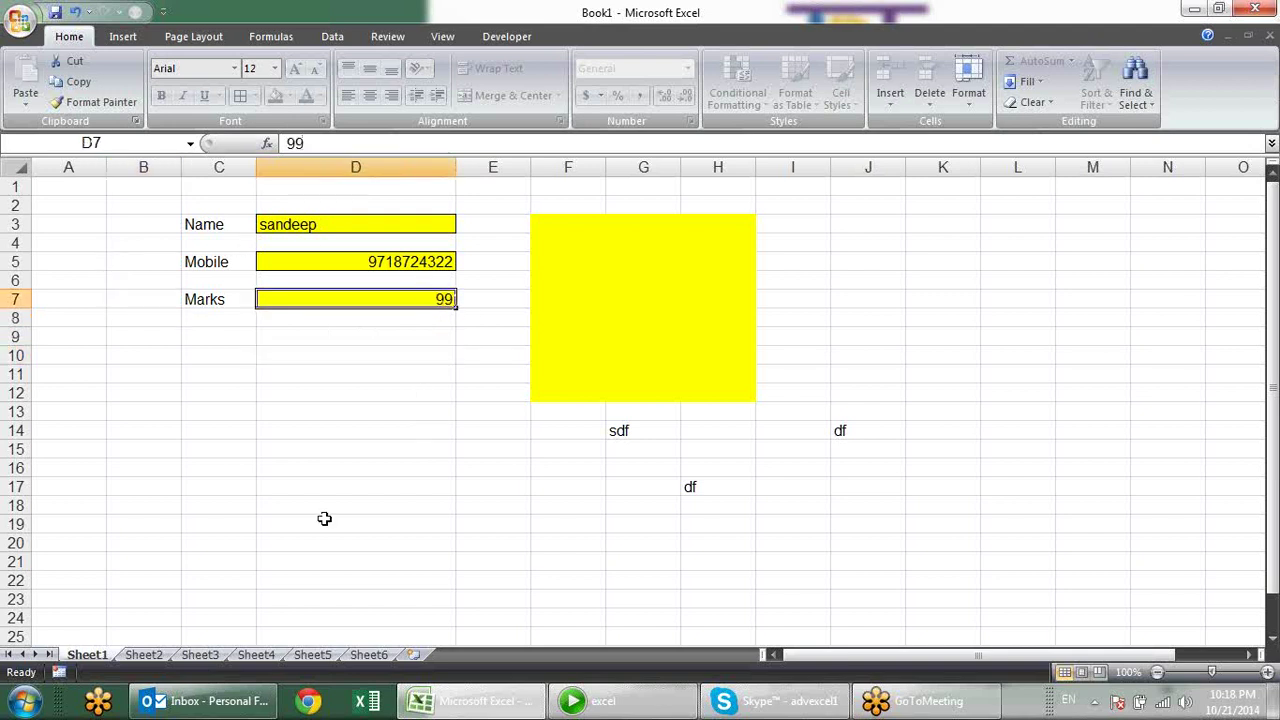
Unprotect Sheet1 and protect it again with 'Select locked cells' unticked.
right_click(105, 656)
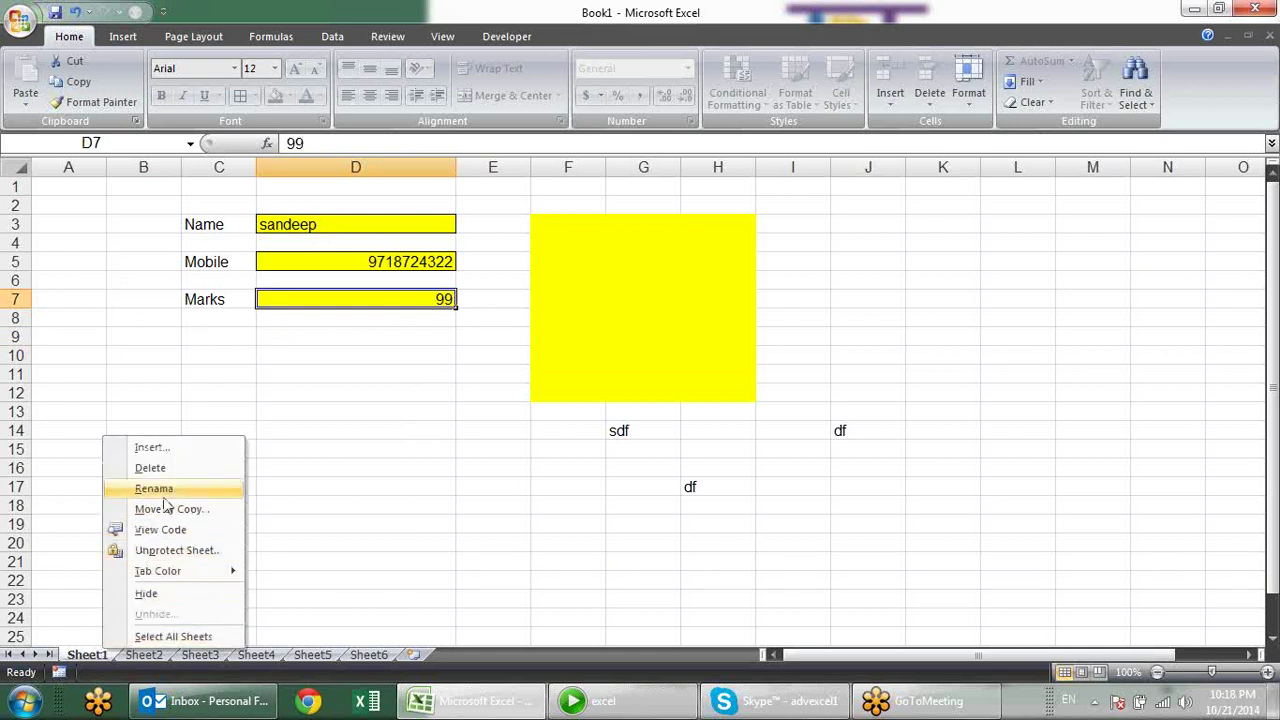
left_click(173, 553)
right_click(99, 652)
left_click(168, 552)
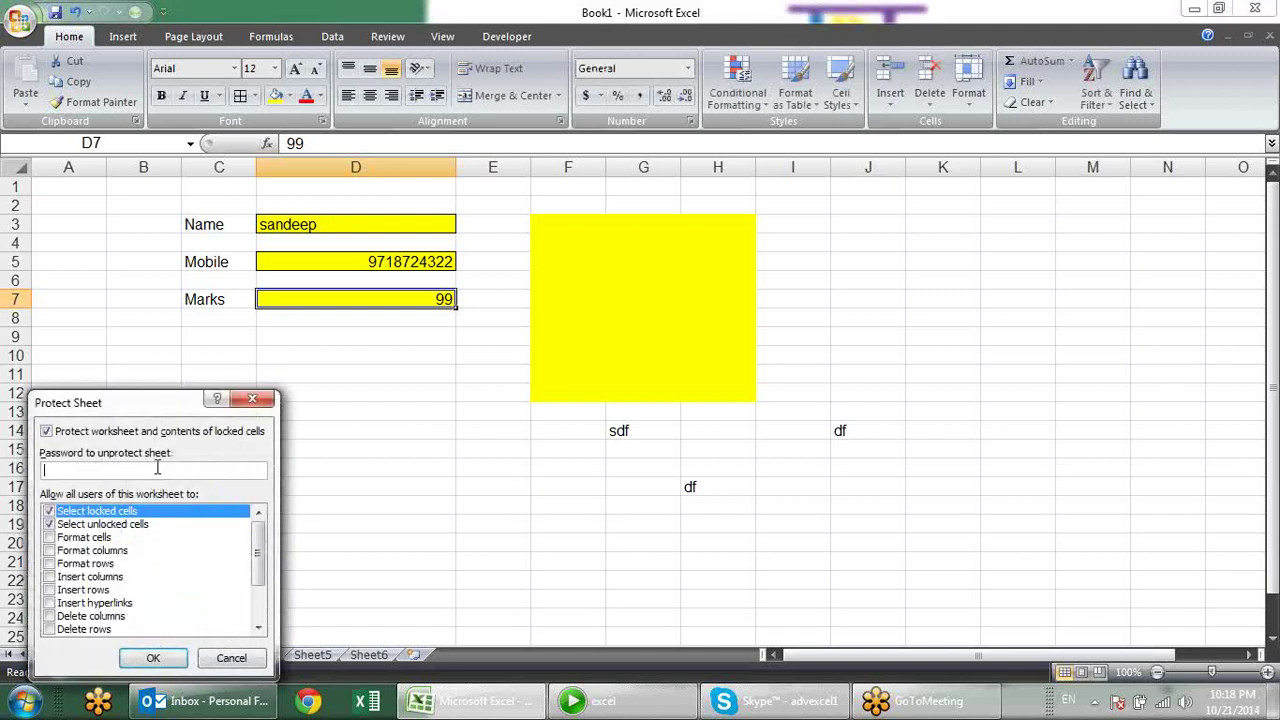
left_click_drag(172, 405, 677, 171)
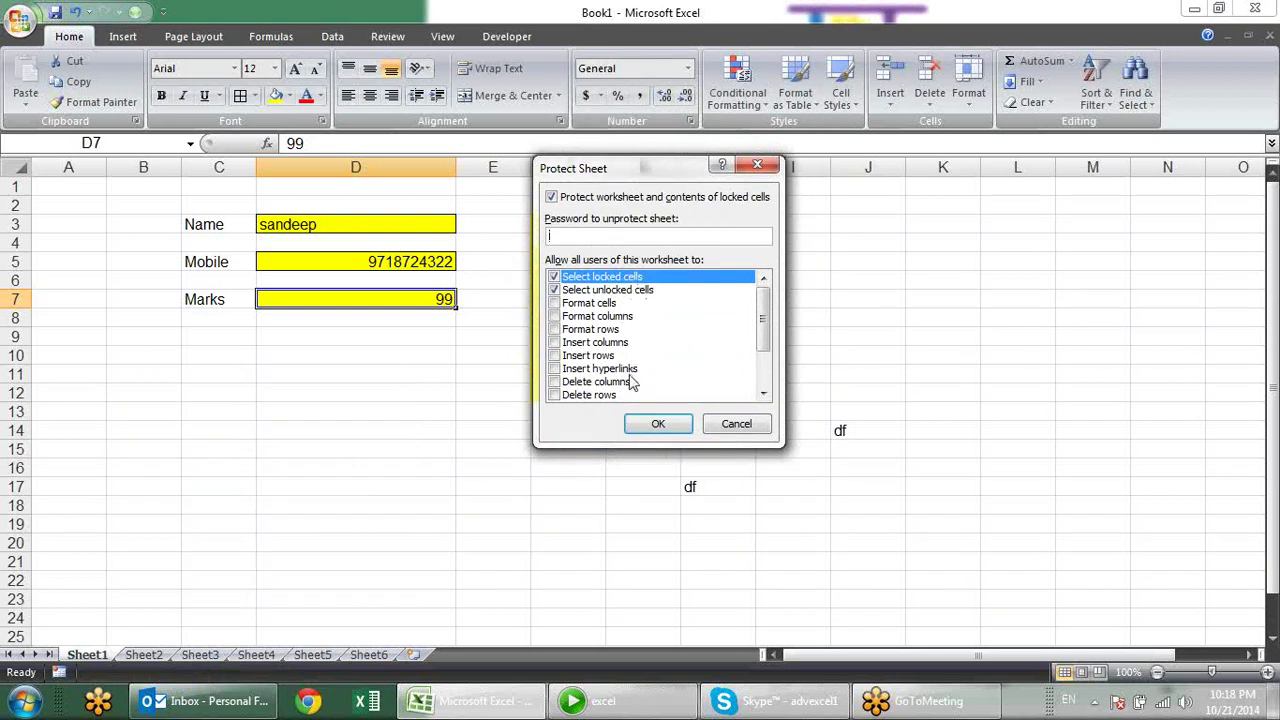
mouse_move(762, 320)
left_mouse_down()
mouse_move(760, 368)
mouse_move(757, 314)
left_mouse_up()
left_click(555, 279)
left_click(657, 424)
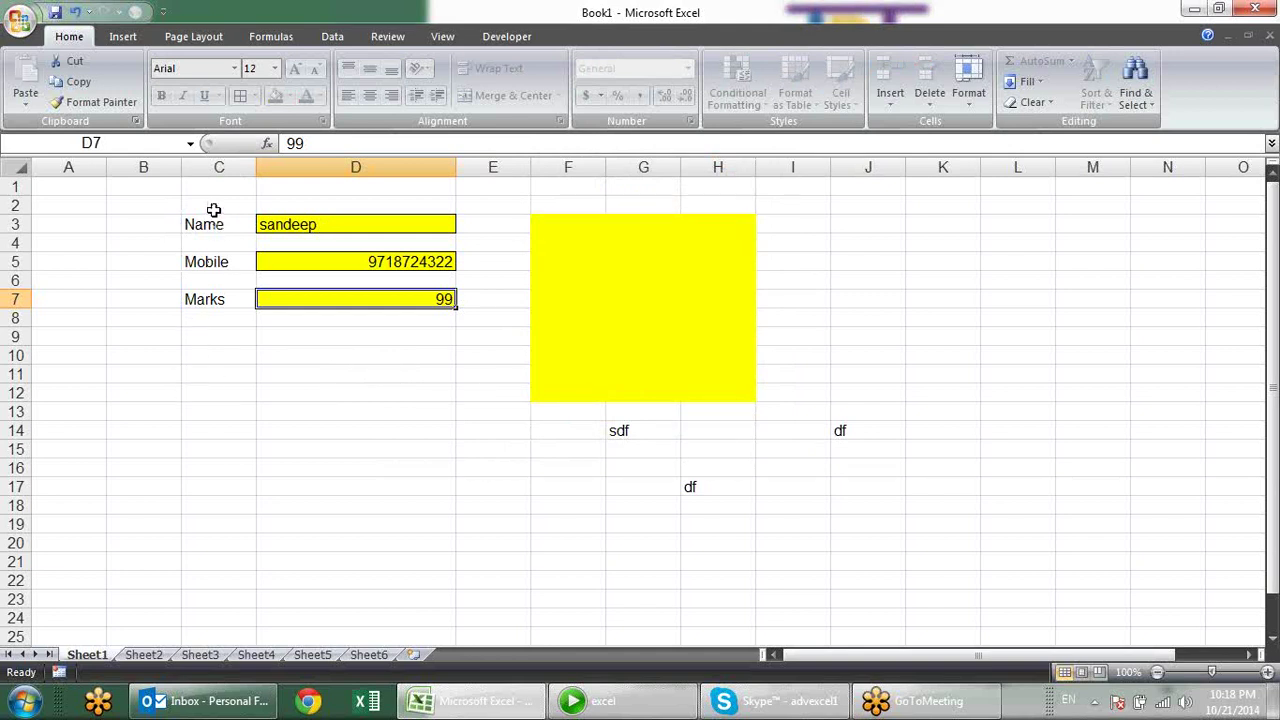
left_click(304, 220)
left_click(420, 262)
left_click(415, 303)
left_click(418, 231)
left_click(418, 262)
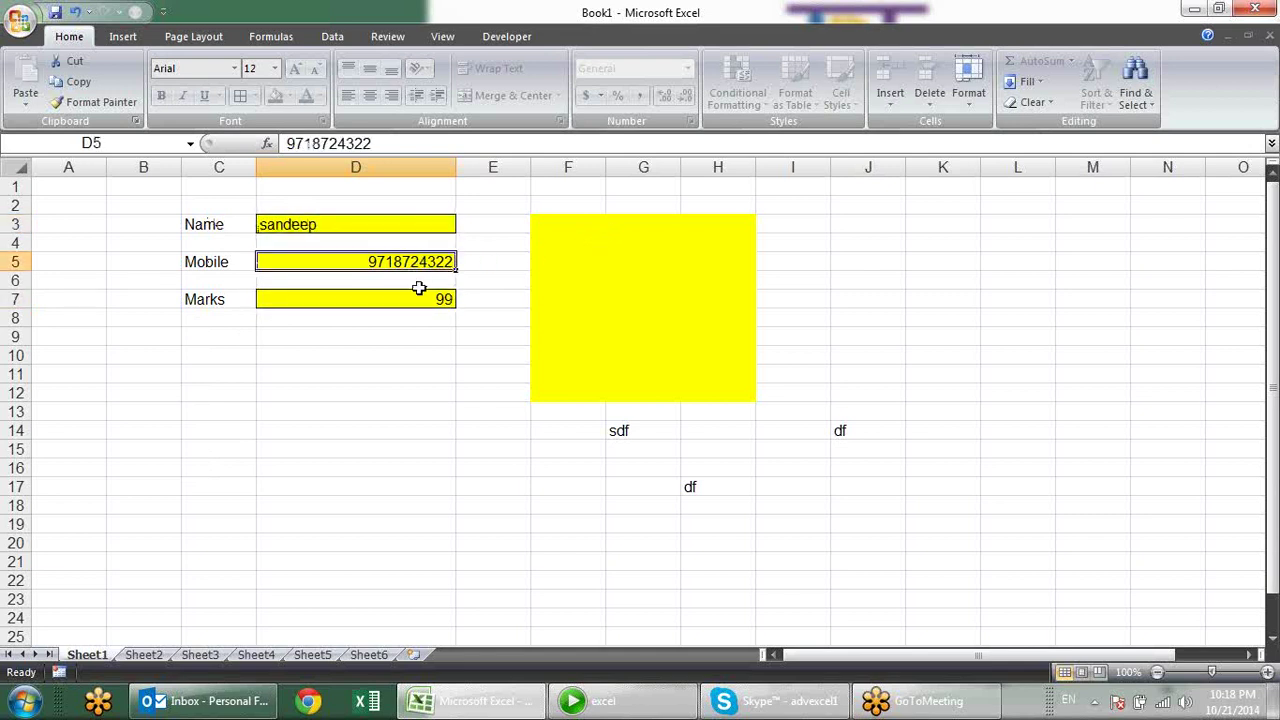
left_click(421, 303)
left_click(421, 224)
key("Return")
key("Return")
key("Return")
key("Return")
key("Return")
key("Return")
key("Return")
key("Return")
key("Return")
key("Return")
key("Return")
key("Return")
key("Return")
key("Return")
key("Return")
key("Return")
key("Return")
key("Return")
key("Return")
key("Return")
key("Return")
key("Return")
key("Return")
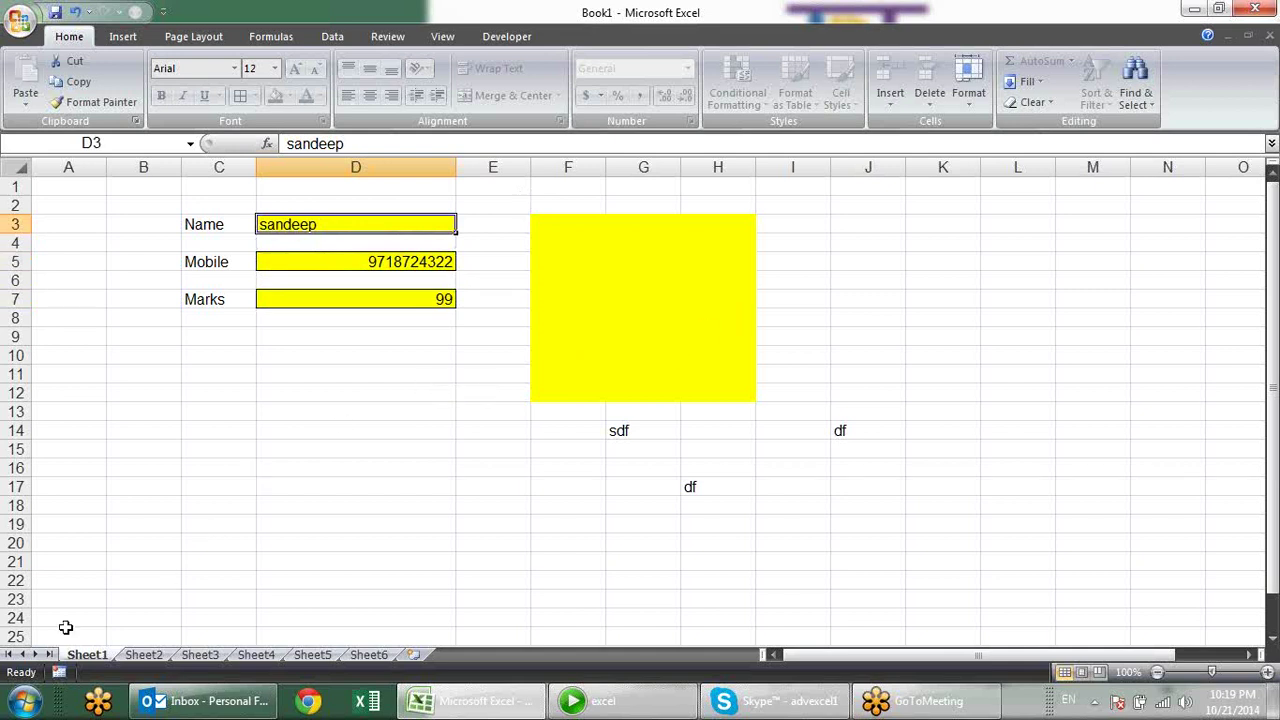
Unprotect Sheet1, then protect it again passwordless, allowing only 'Select unlocked cells'.
right_click(93, 656)
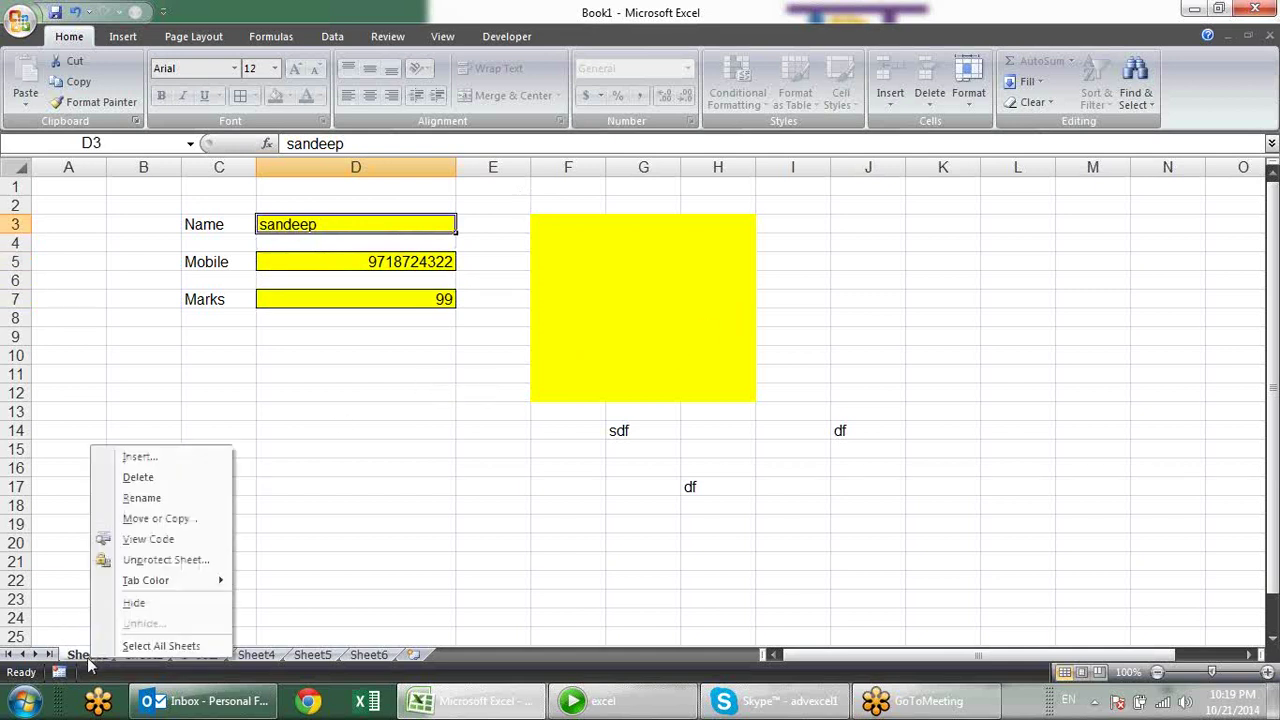
left_click(190, 560)
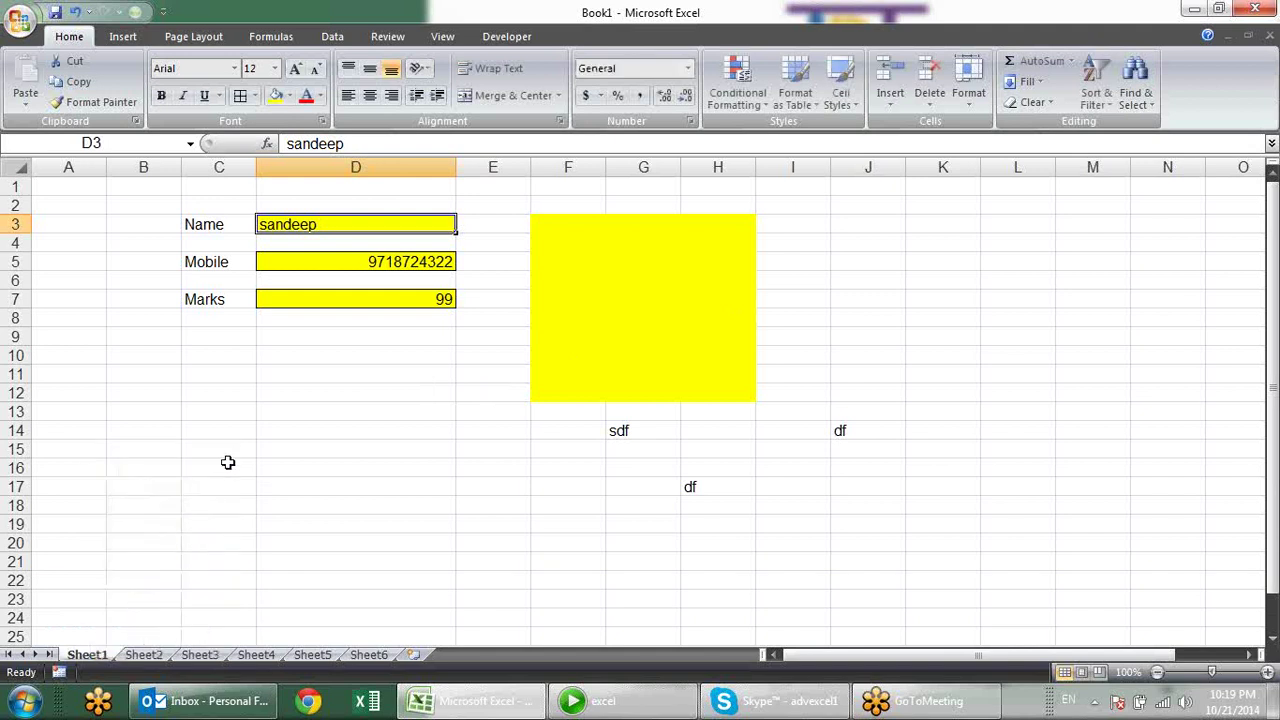
left_click(408, 397)
right_click(93, 656)
left_click(160, 555)
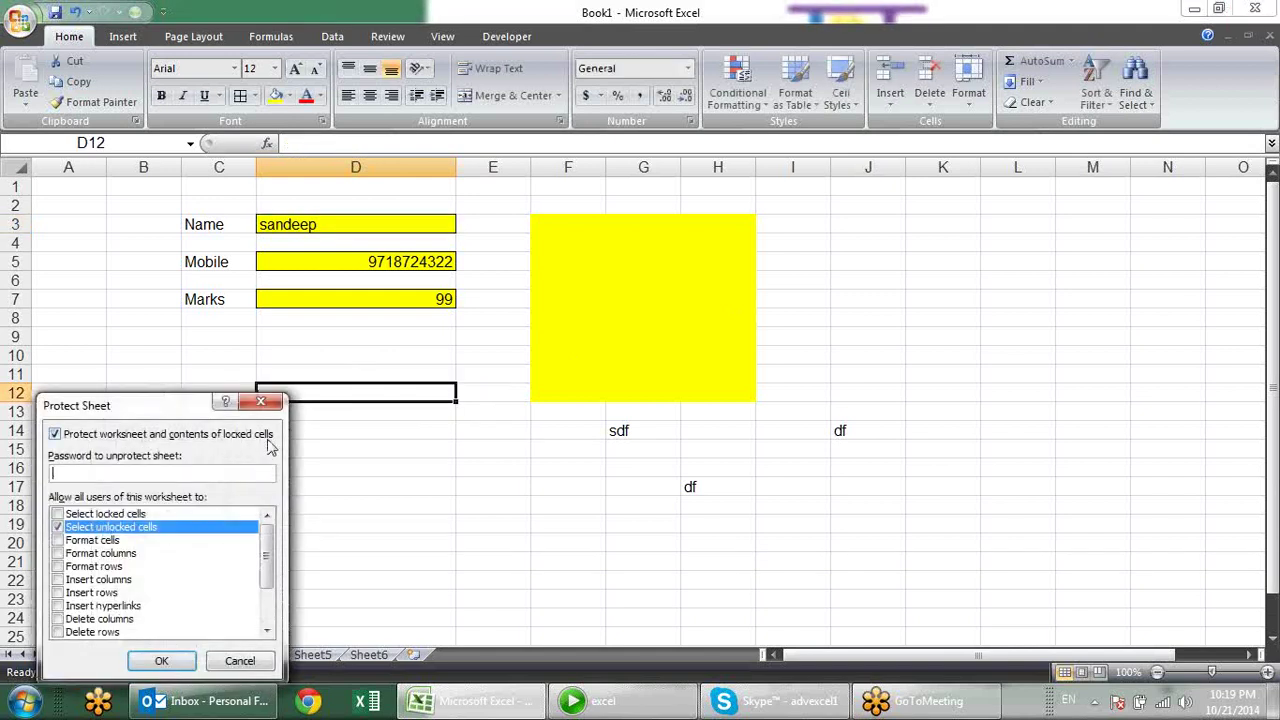
mouse_move(222, 396)
left_mouse_down()
mouse_move(418, 324)
mouse_move(531, 224)
left_mouse_up()
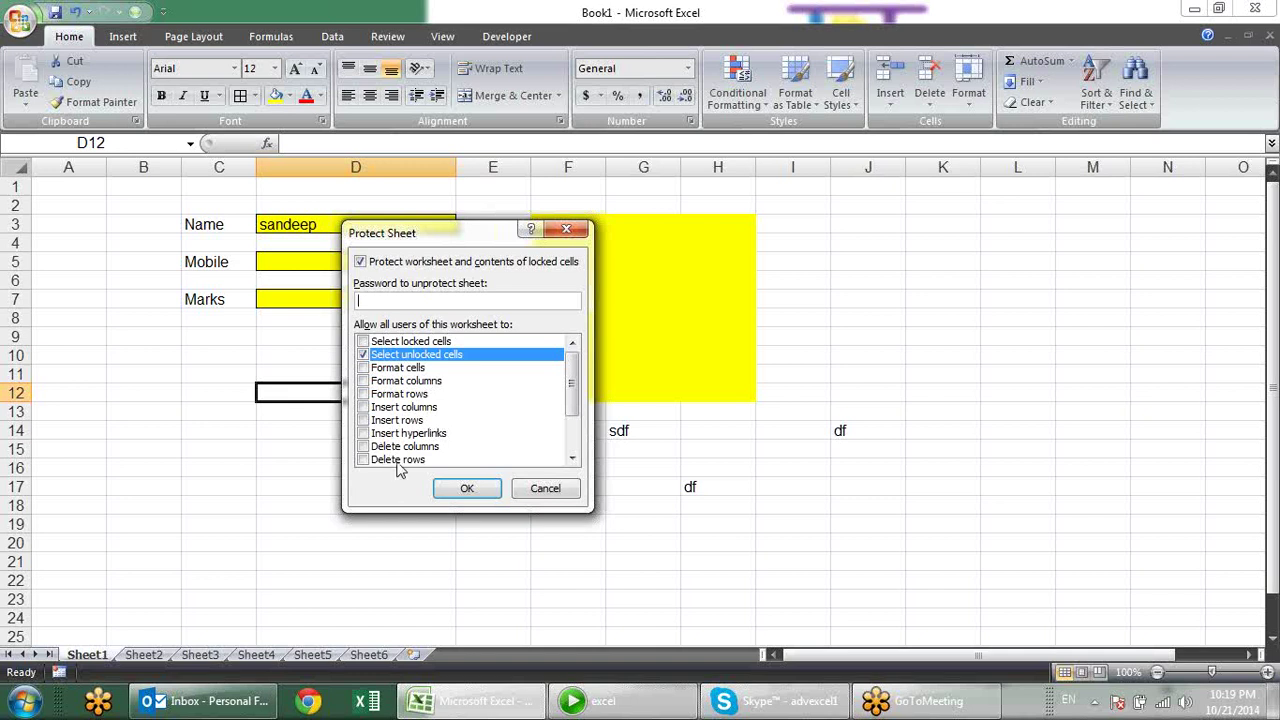
left_click(478, 490)
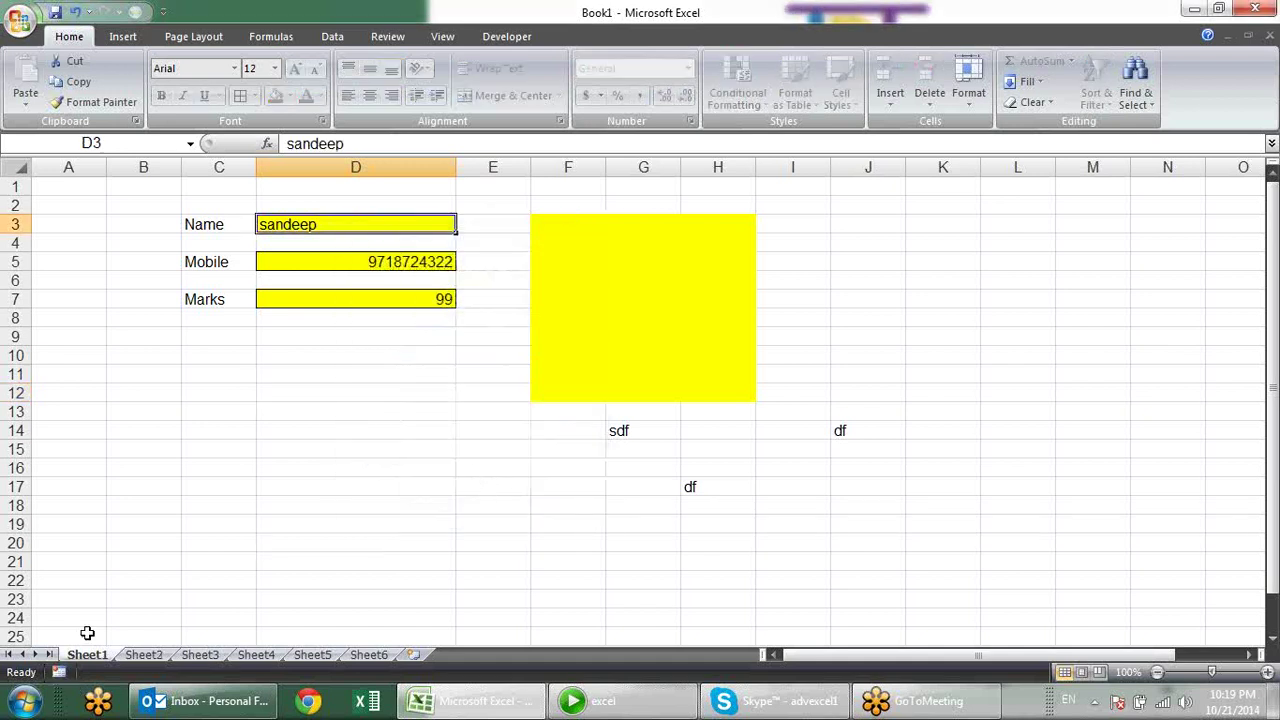
Check the sheet and row 8 menus and browse the Page Layout, Formulas and Data ribbons.
right_click(97, 655)
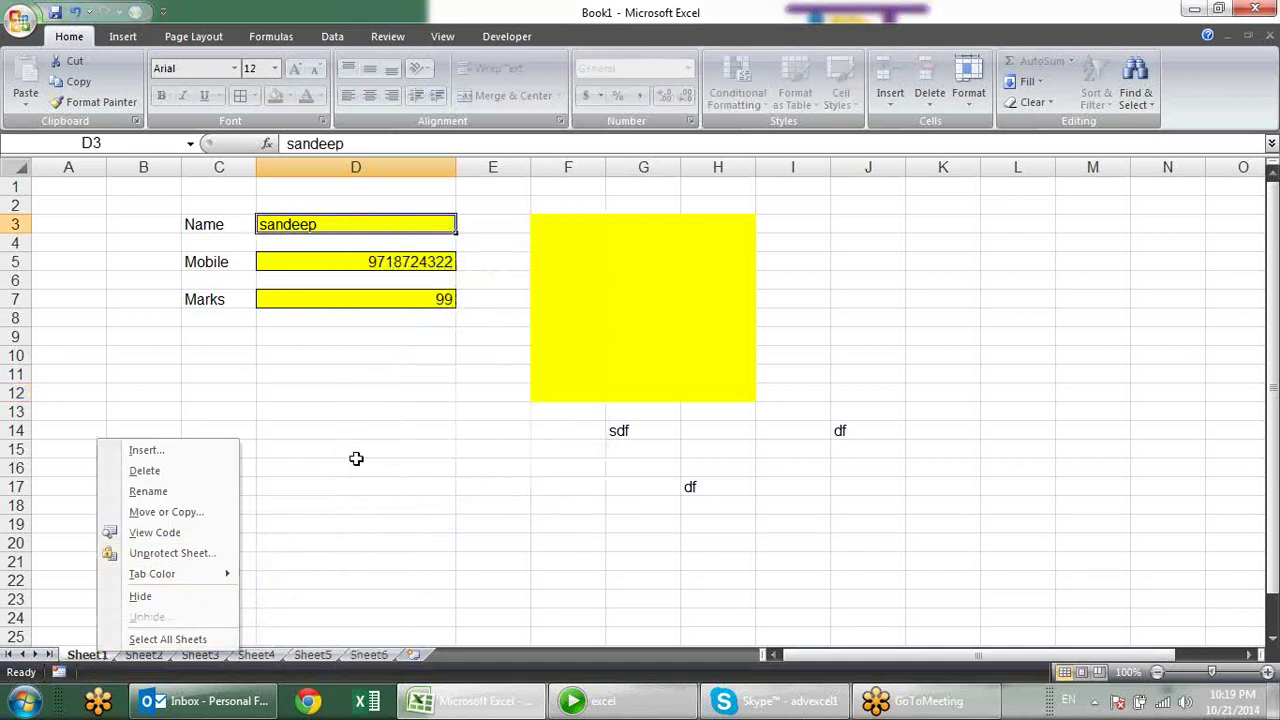
left_click(382, 272)
right_click(15, 317)
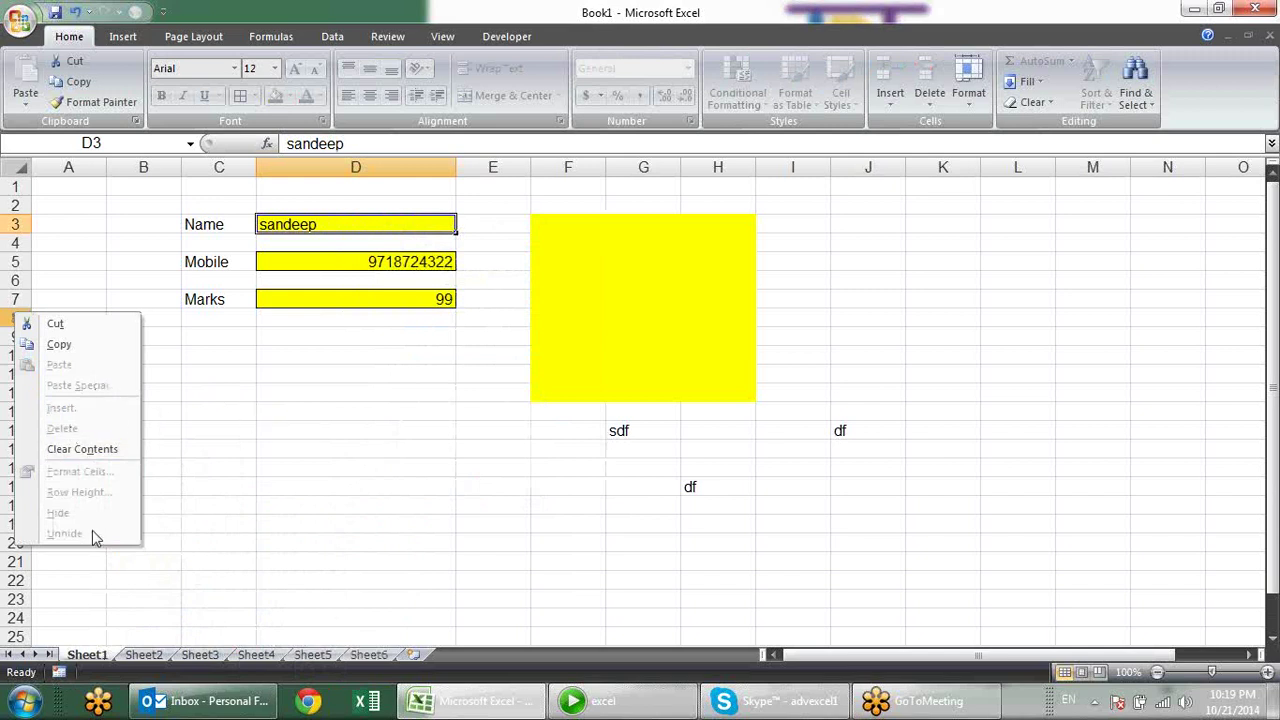
left_click(492, 455)
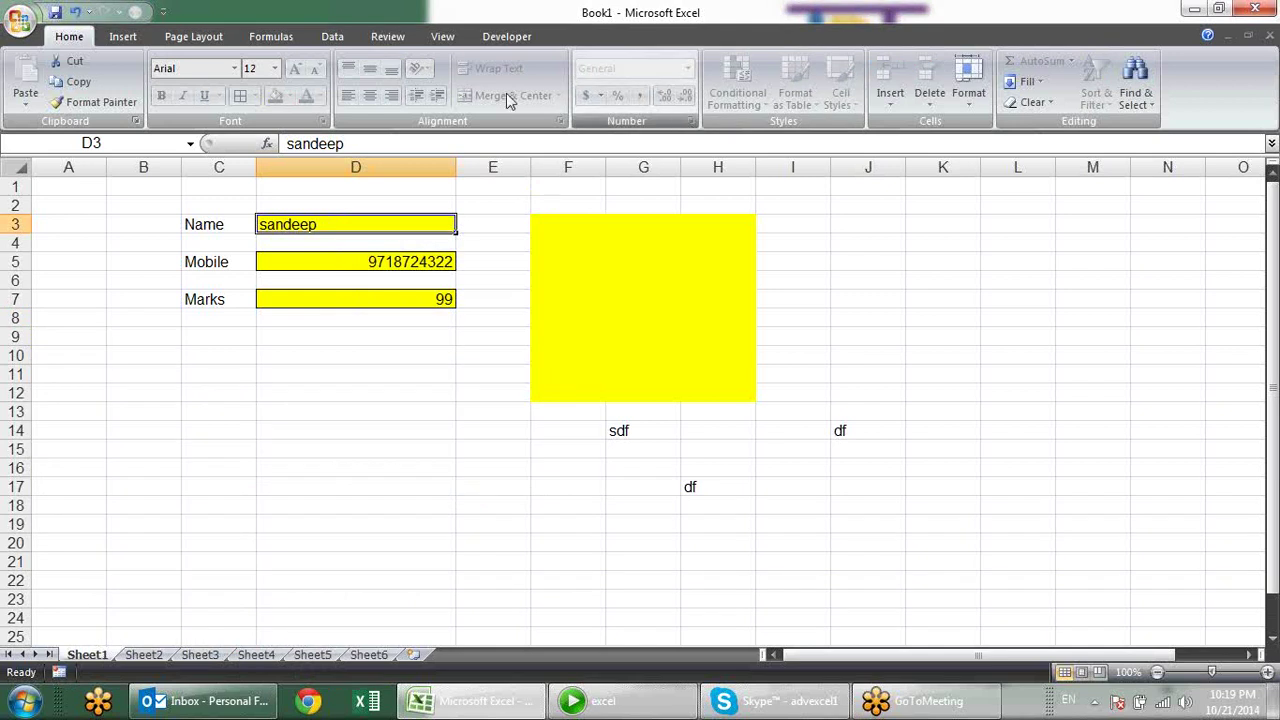
left_click(212, 37)
left_click(271, 36)
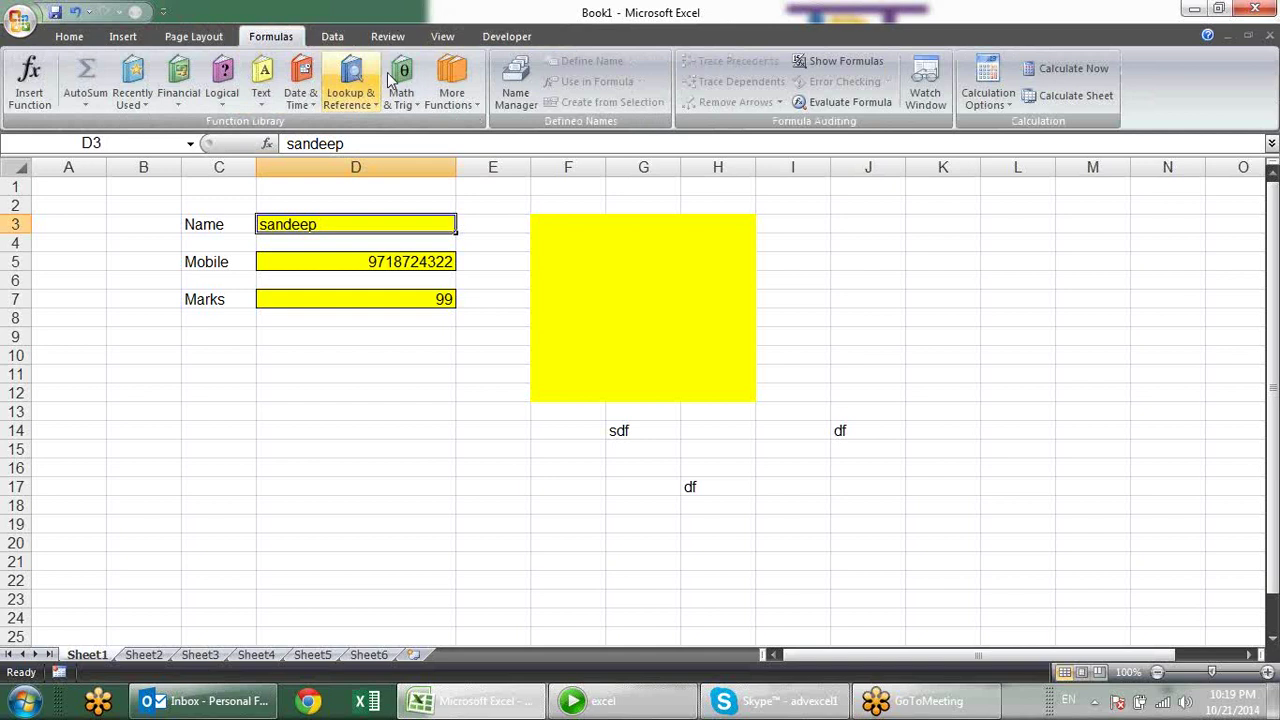
left_click(331, 36)
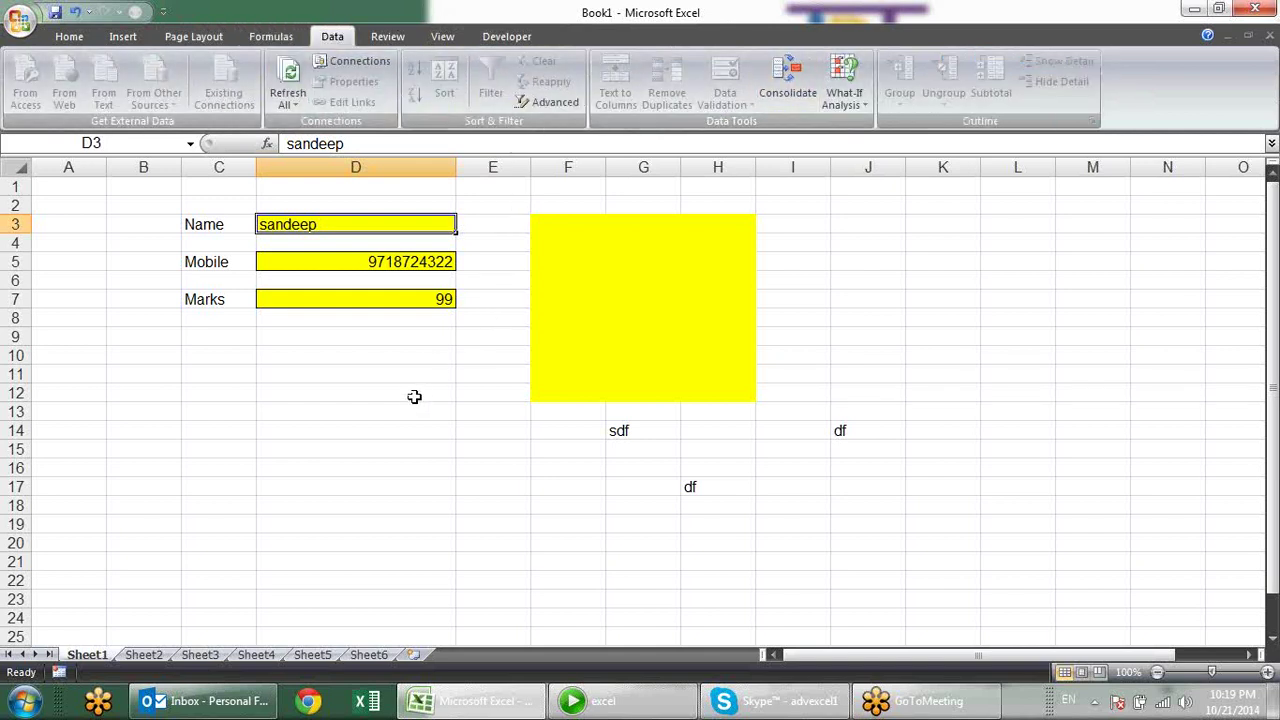
Unprotect Sheet1, then select D18 and D3:D7 to confirm locked cells are selectable.
right_click(118, 656)
left_click(308, 496)
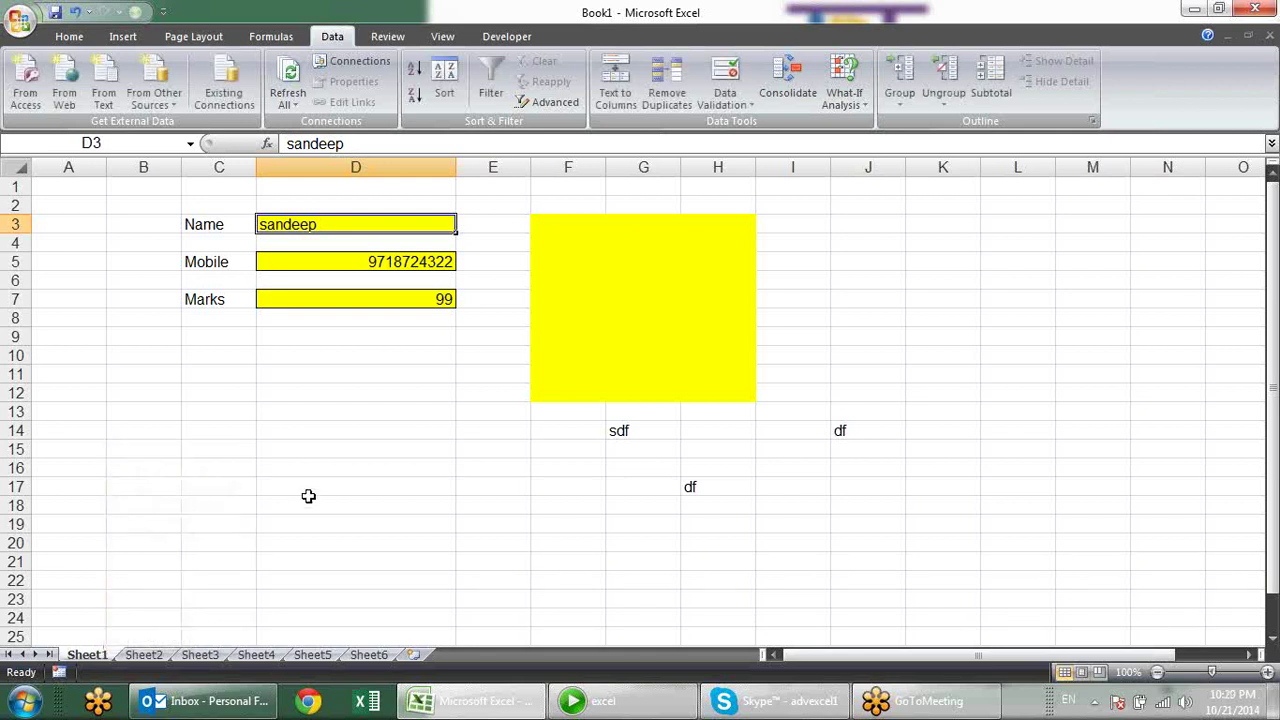
left_click(308, 498)
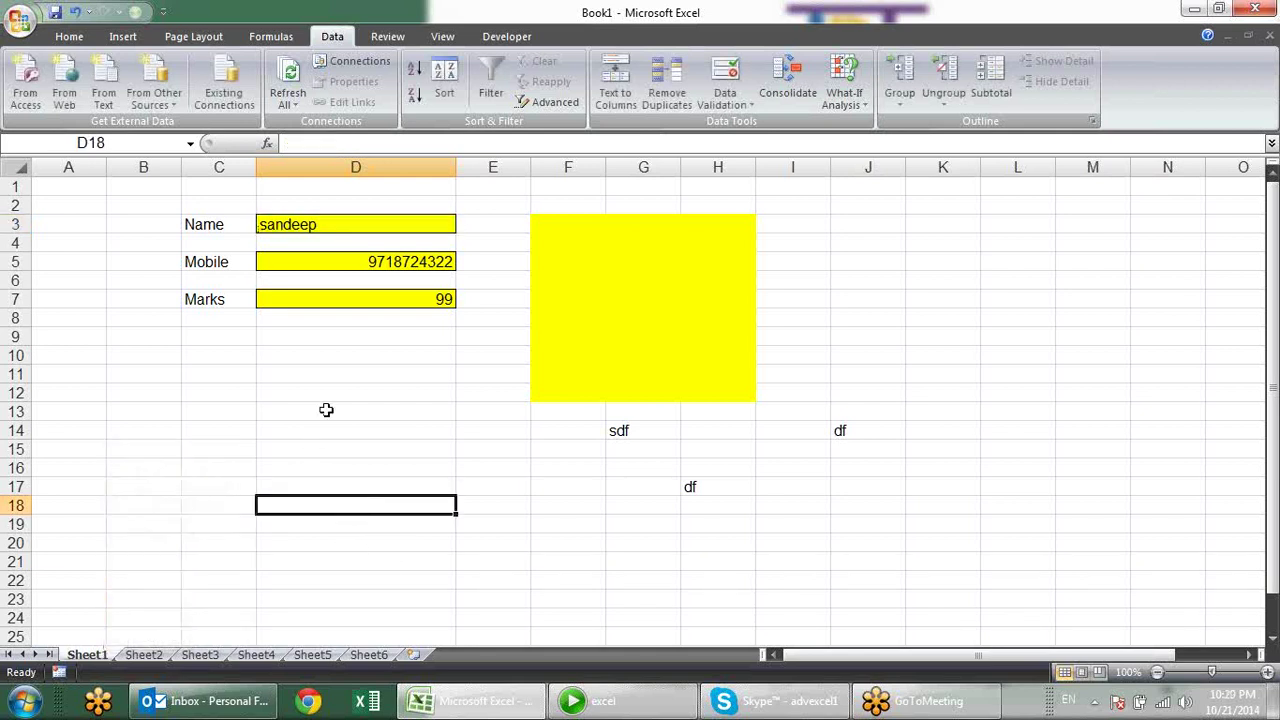
left_click_drag(429, 232, 432, 298)
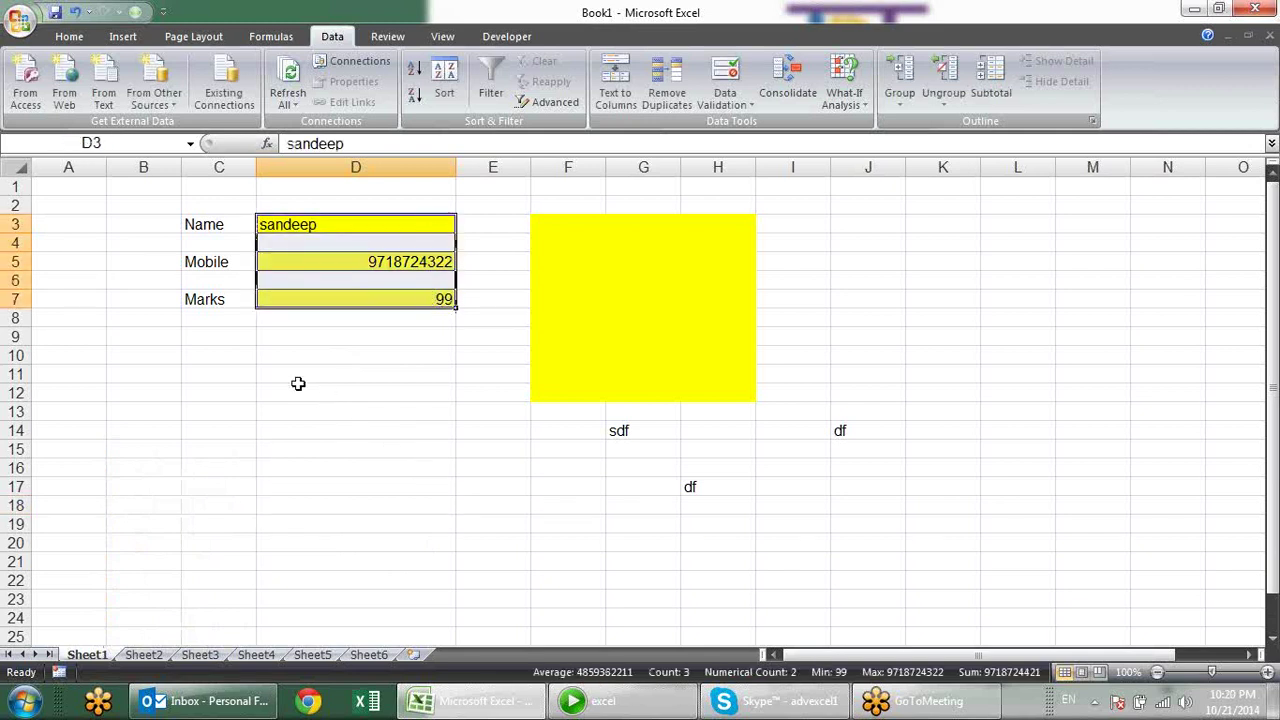
Enter the label Principal in cell C9.
left_click(212, 338)
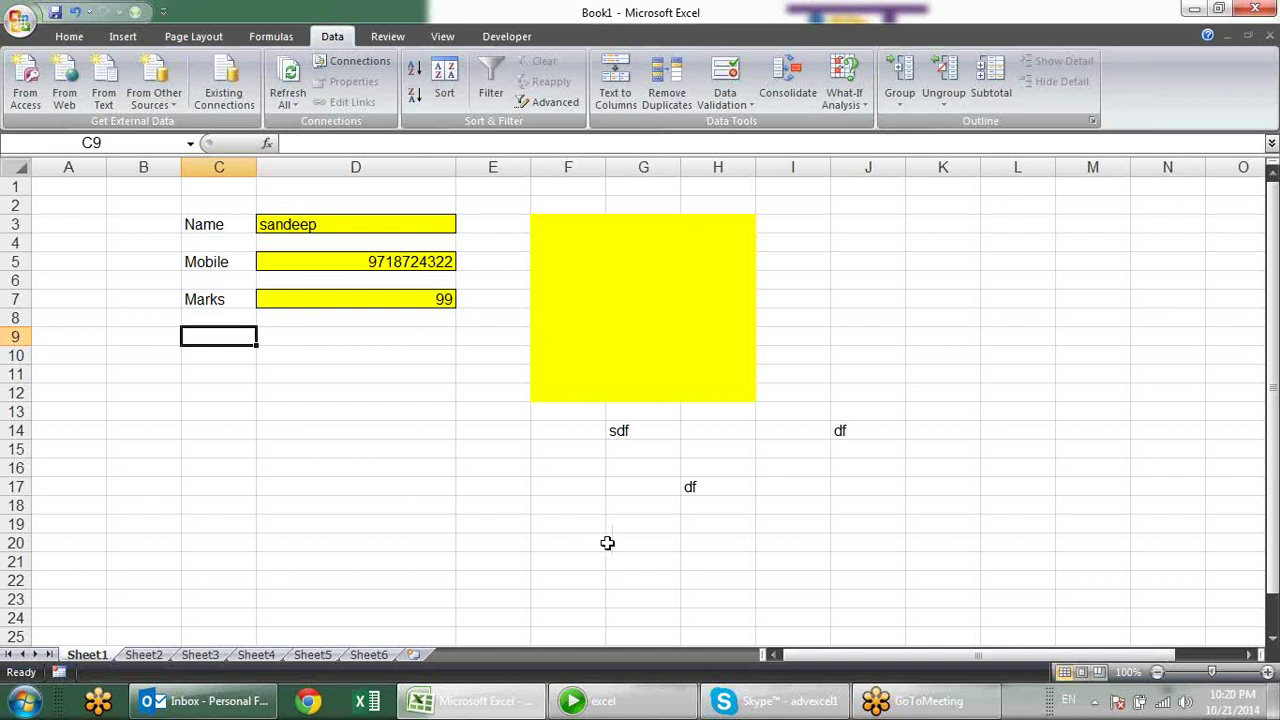
type("Proc")
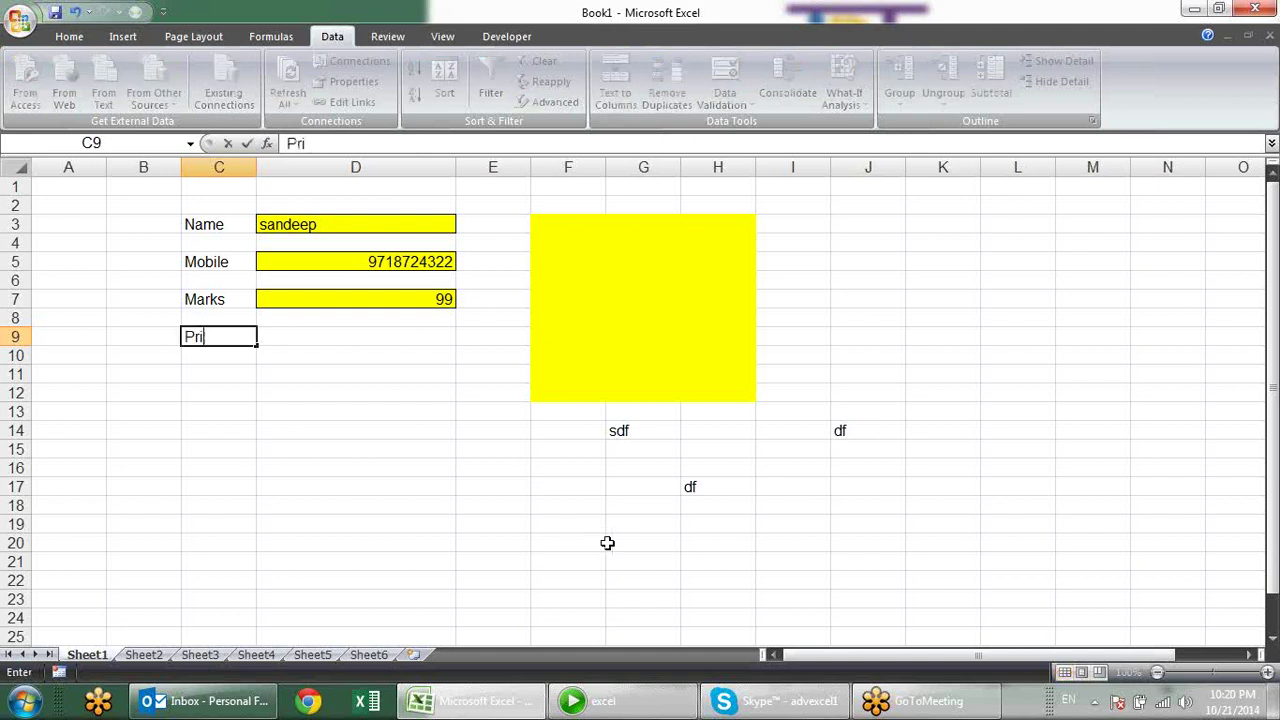
type("al")
key("Tab")
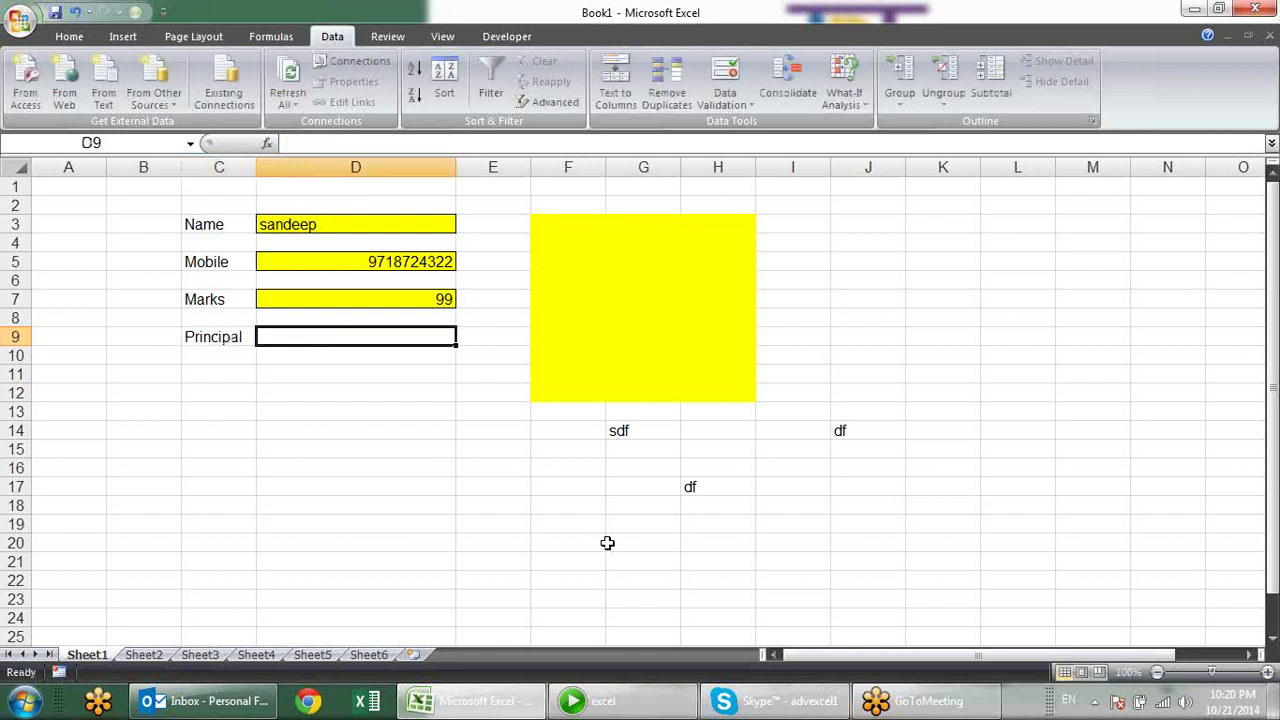
Give D9 a light grey fill, then switch to Sheet2.
left_click(69, 36)
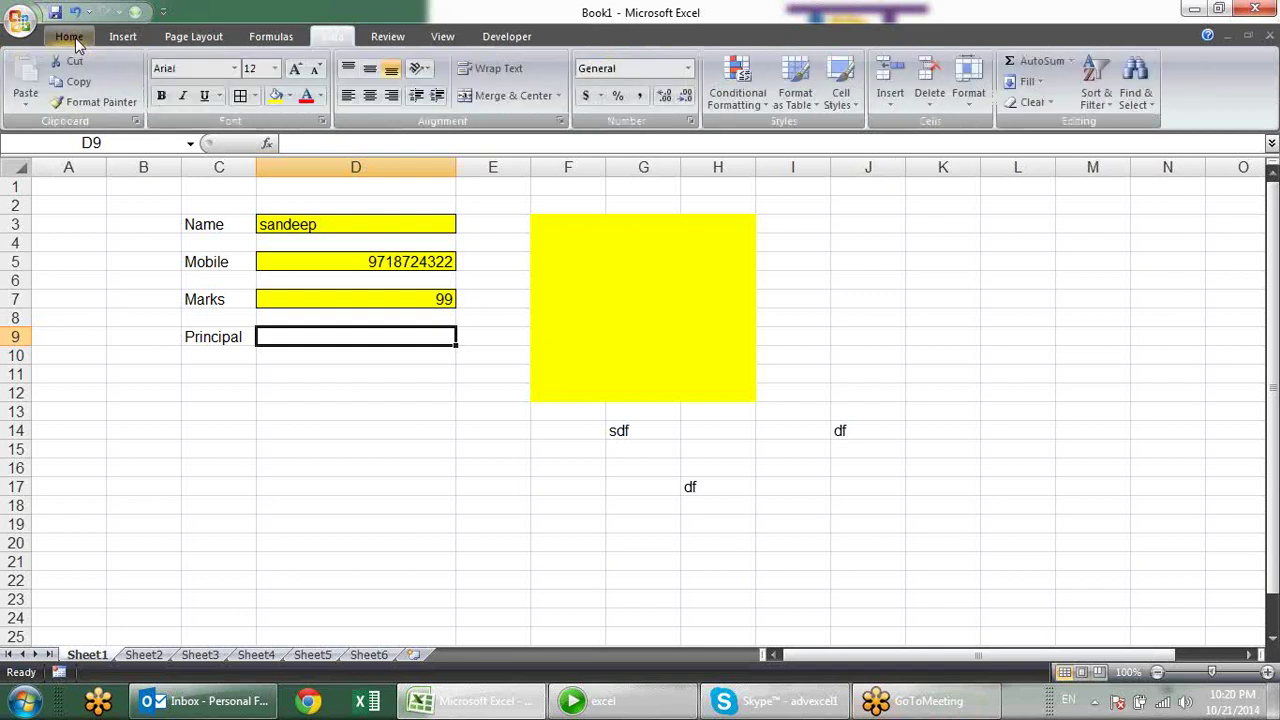
left_click(289, 95)
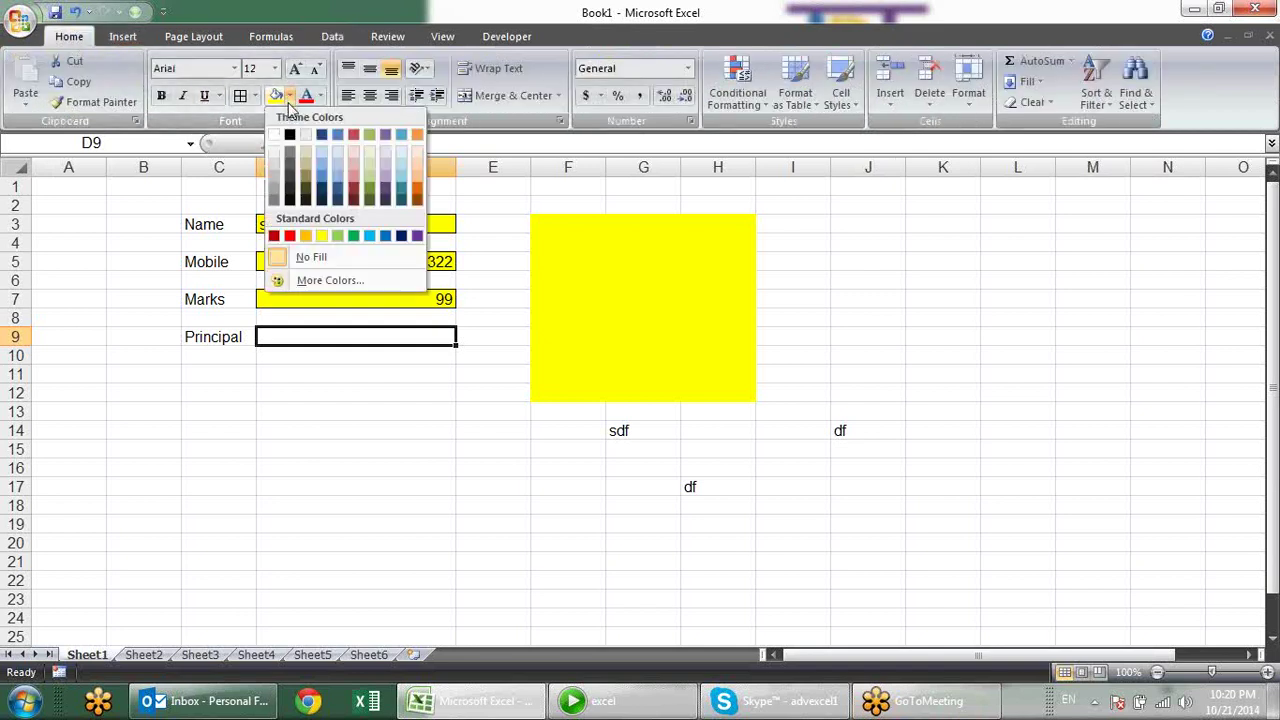
left_click(278, 170)
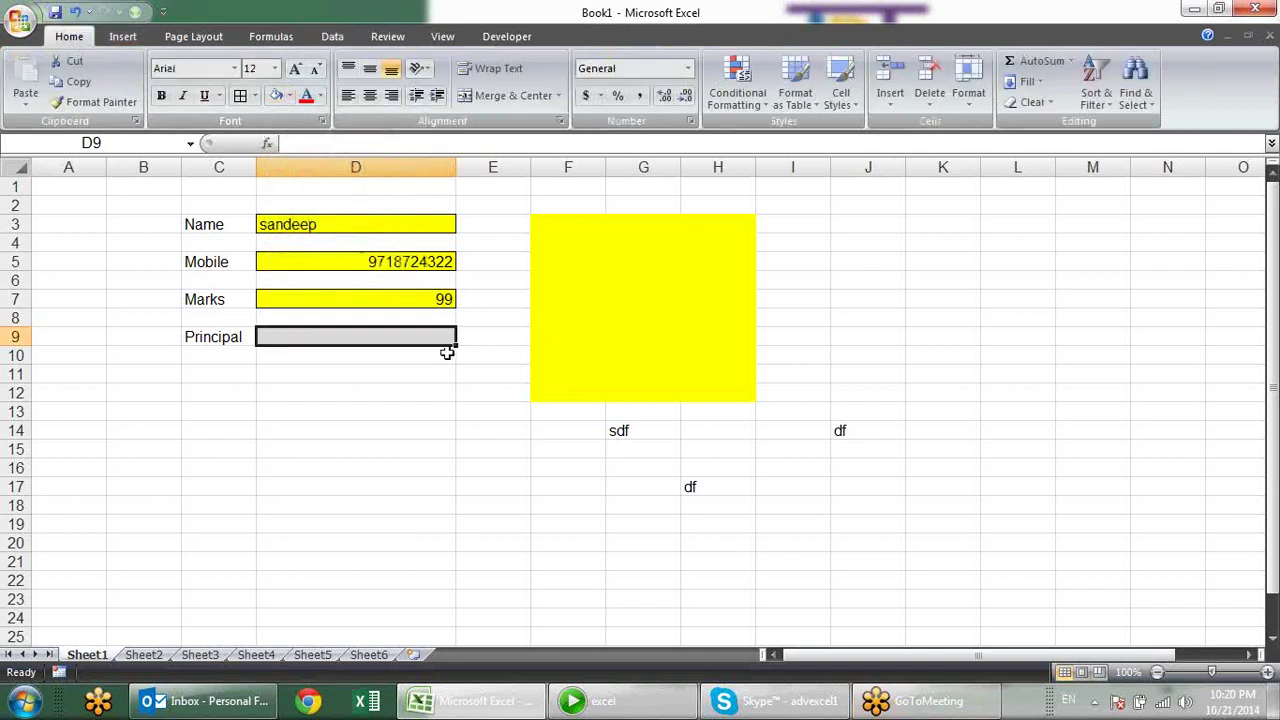
left_click(451, 398)
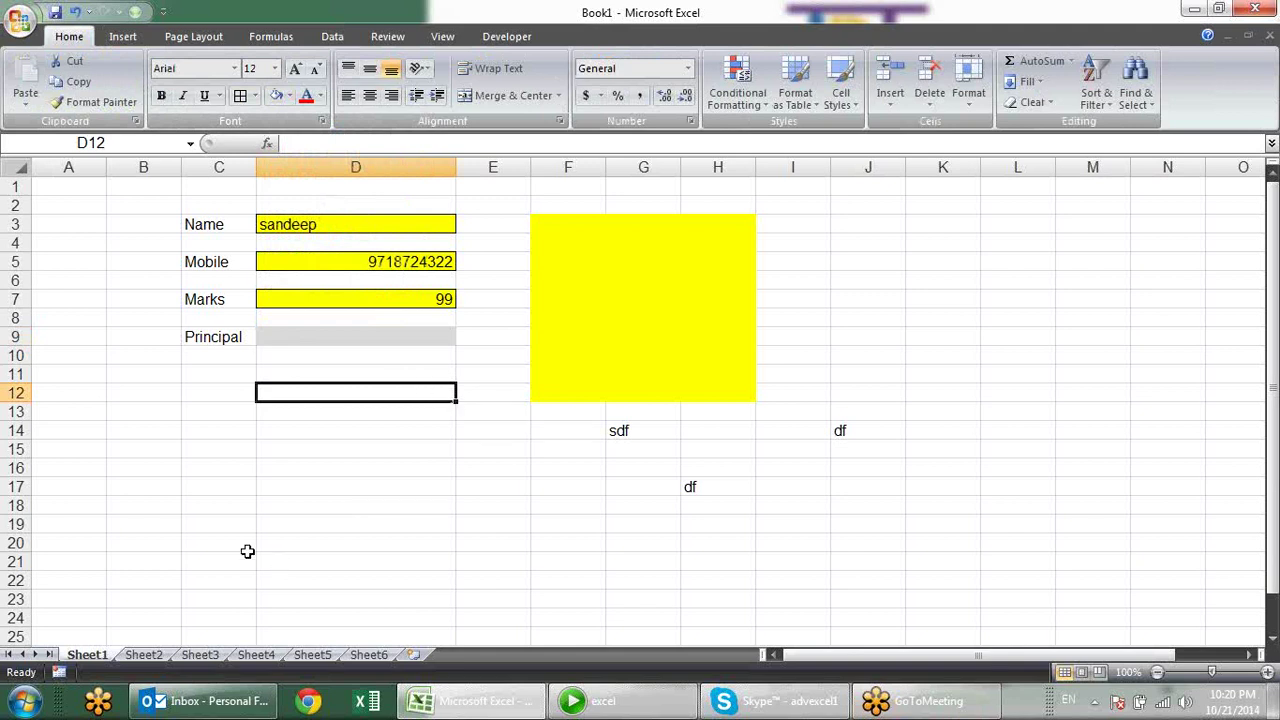
left_click(152, 655)
Label E3 as Empl and enter the heading Task1 in F2.
left_click(354, 262)
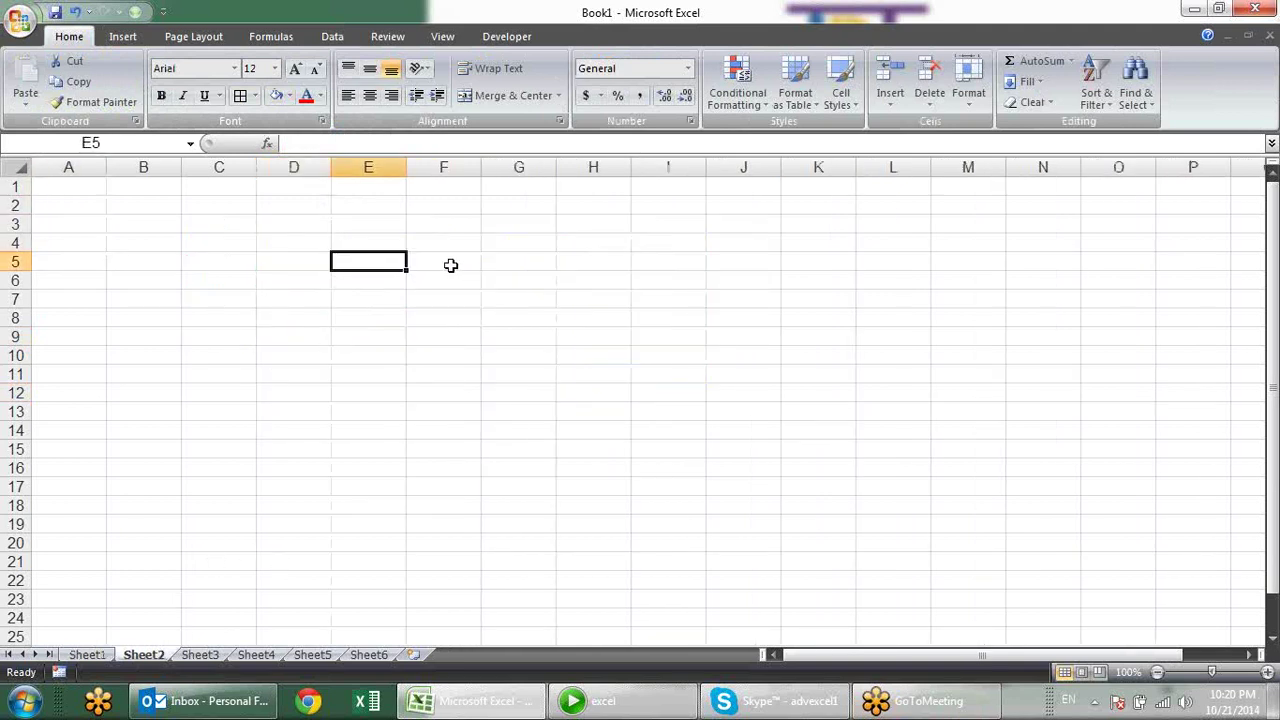
left_click(336, 222)
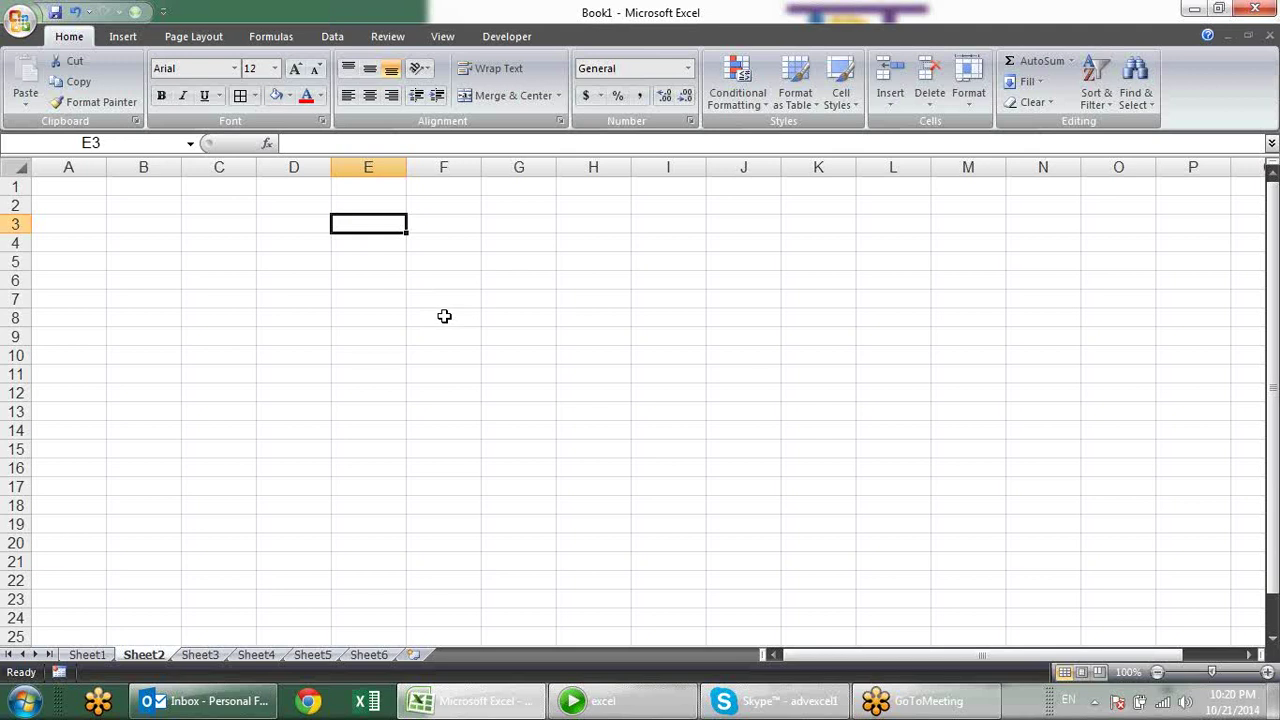
type("Empl")
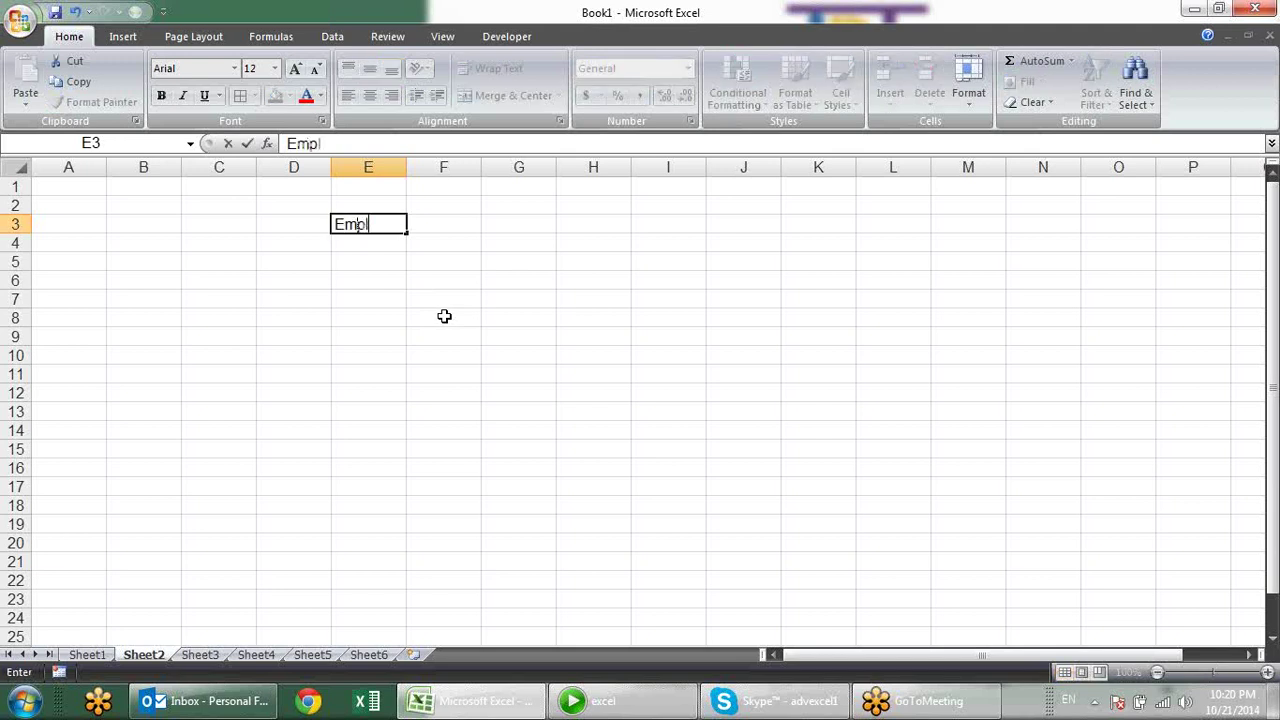
key("Tab")
key("Up")
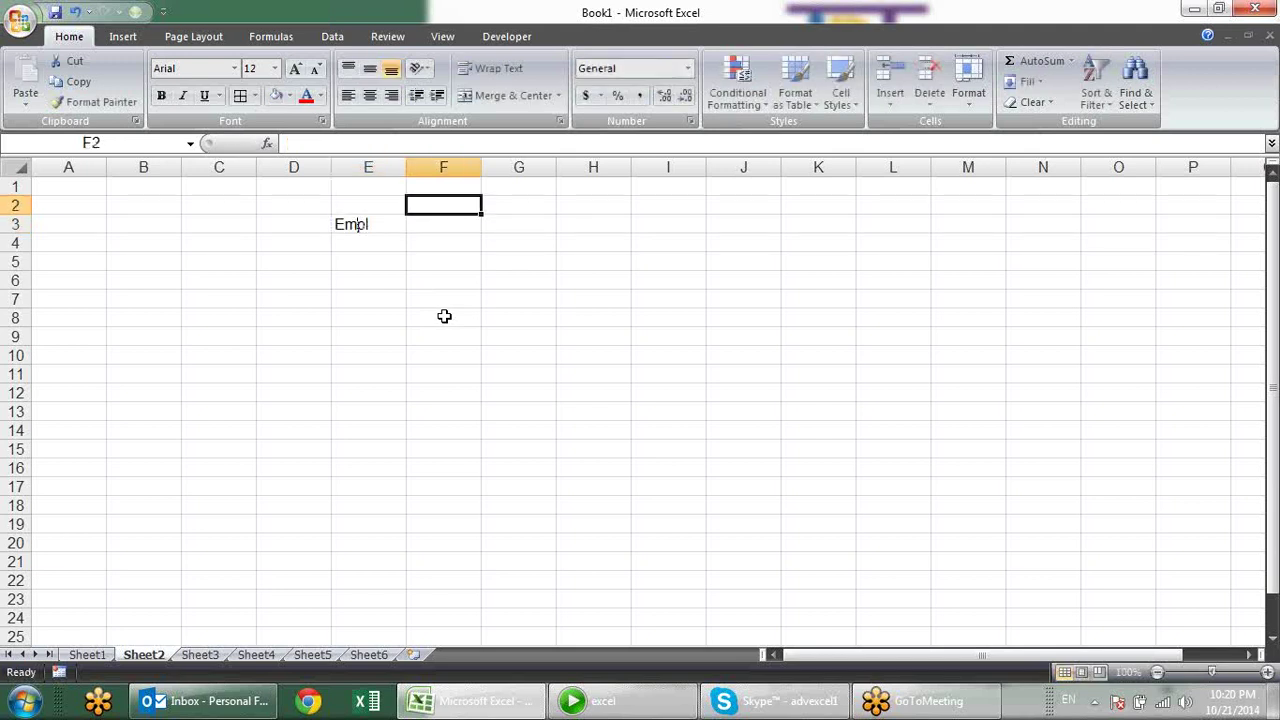
type("Task1")
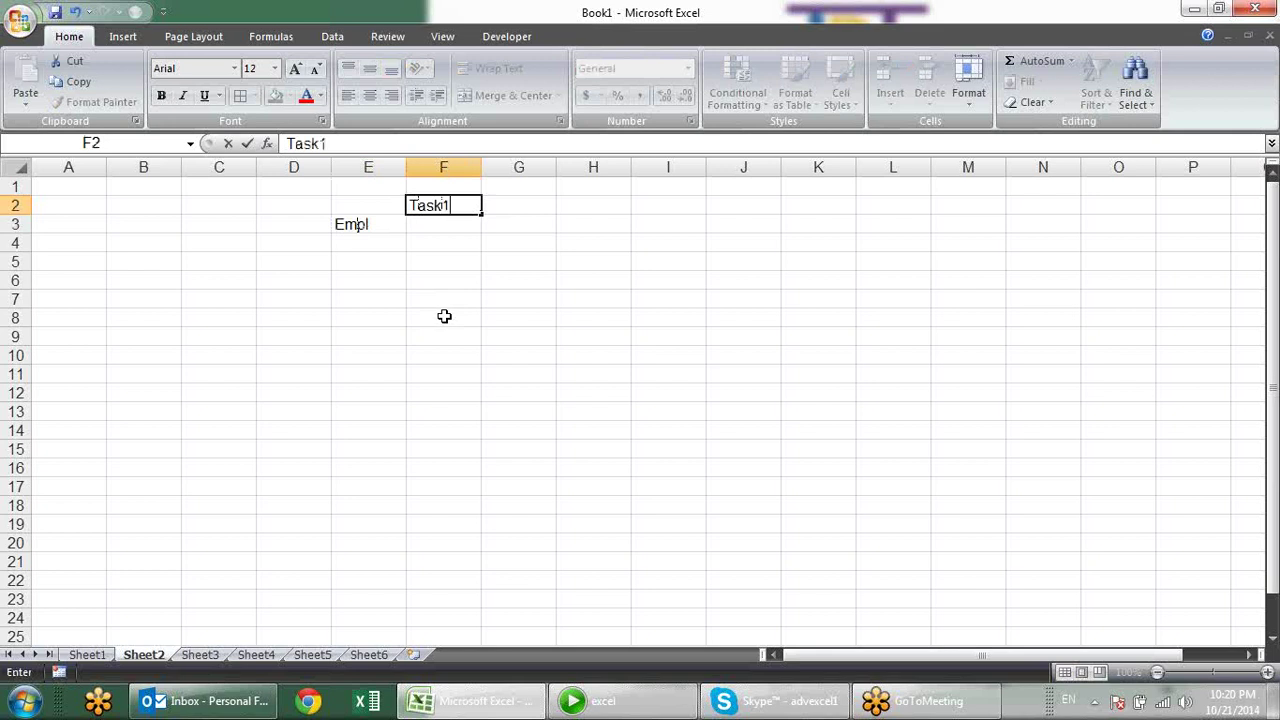
key("Tab")
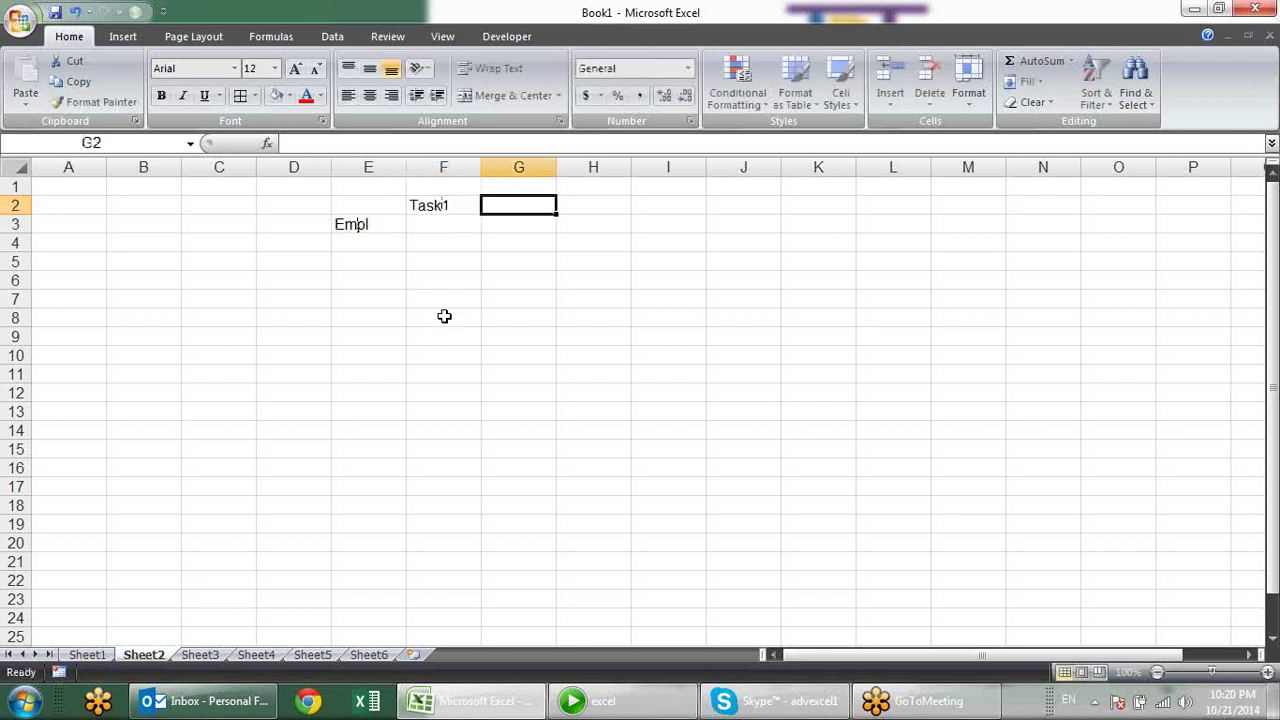
Replace the Task headings with Req1 in F2 and fill Req2 and Req3 into G2:H2.
left_click(440, 207)
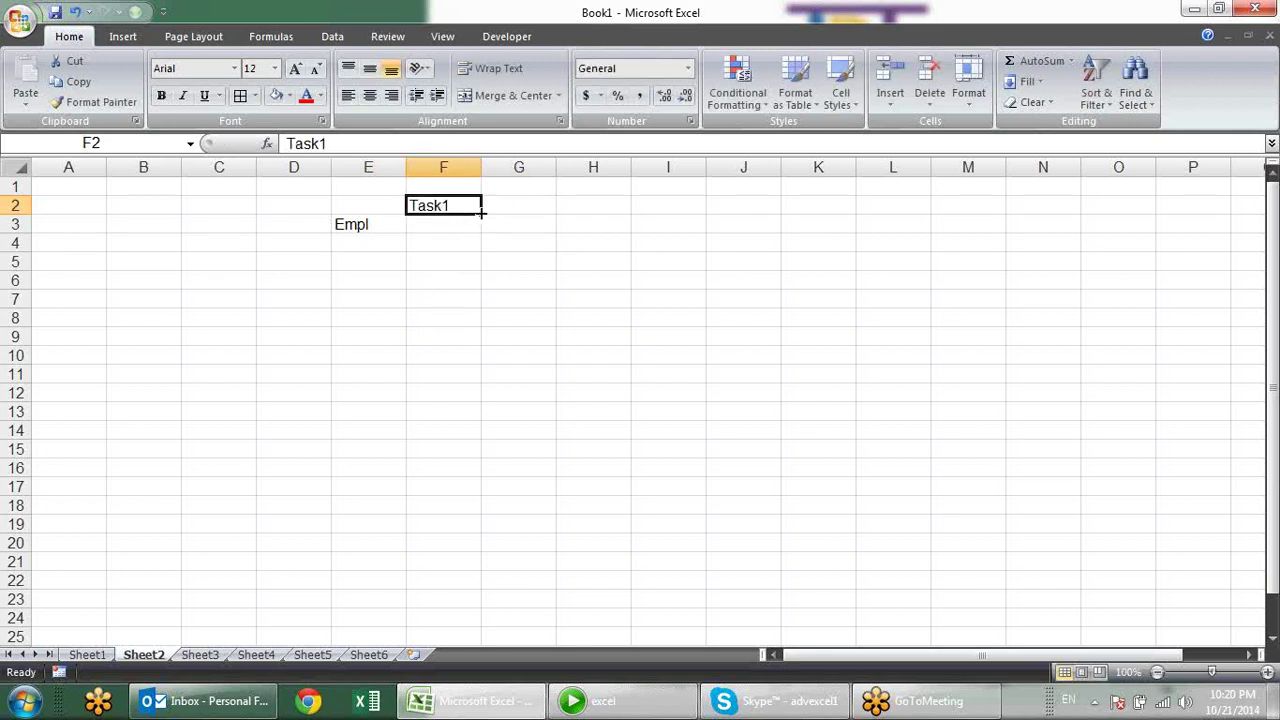
left_click_drag(481, 214, 632, 214)
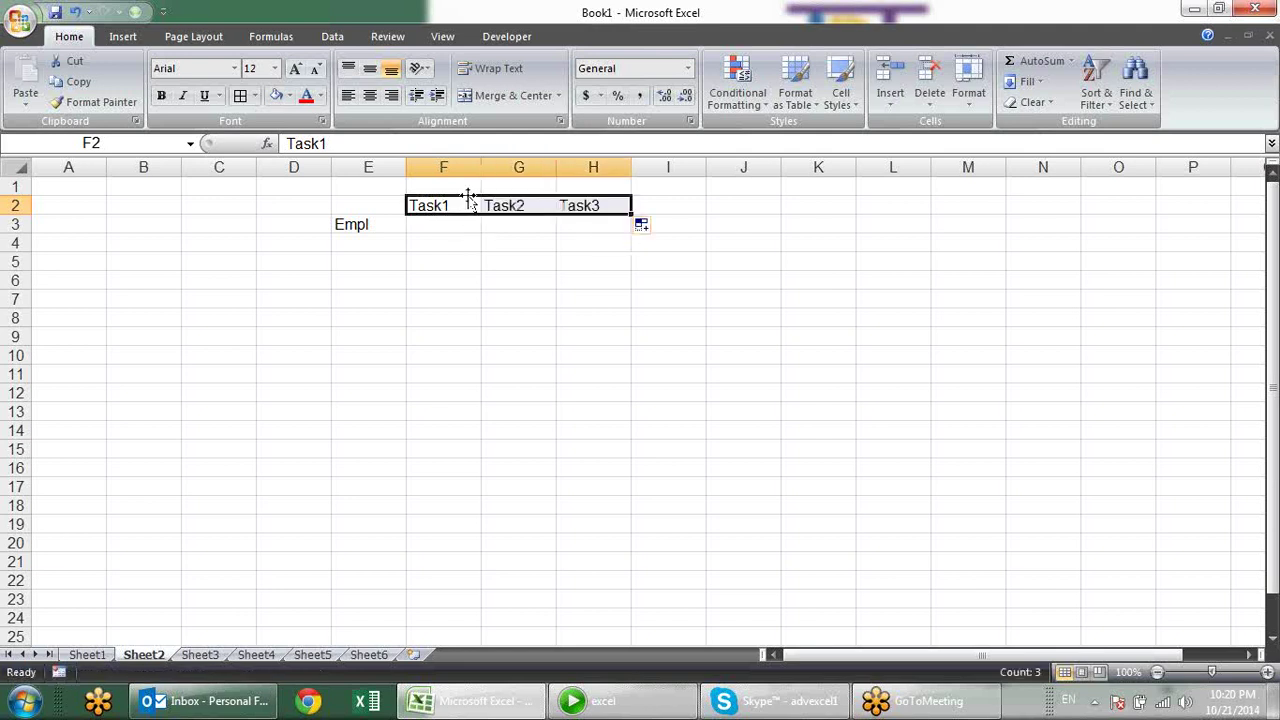
left_click(458, 200)
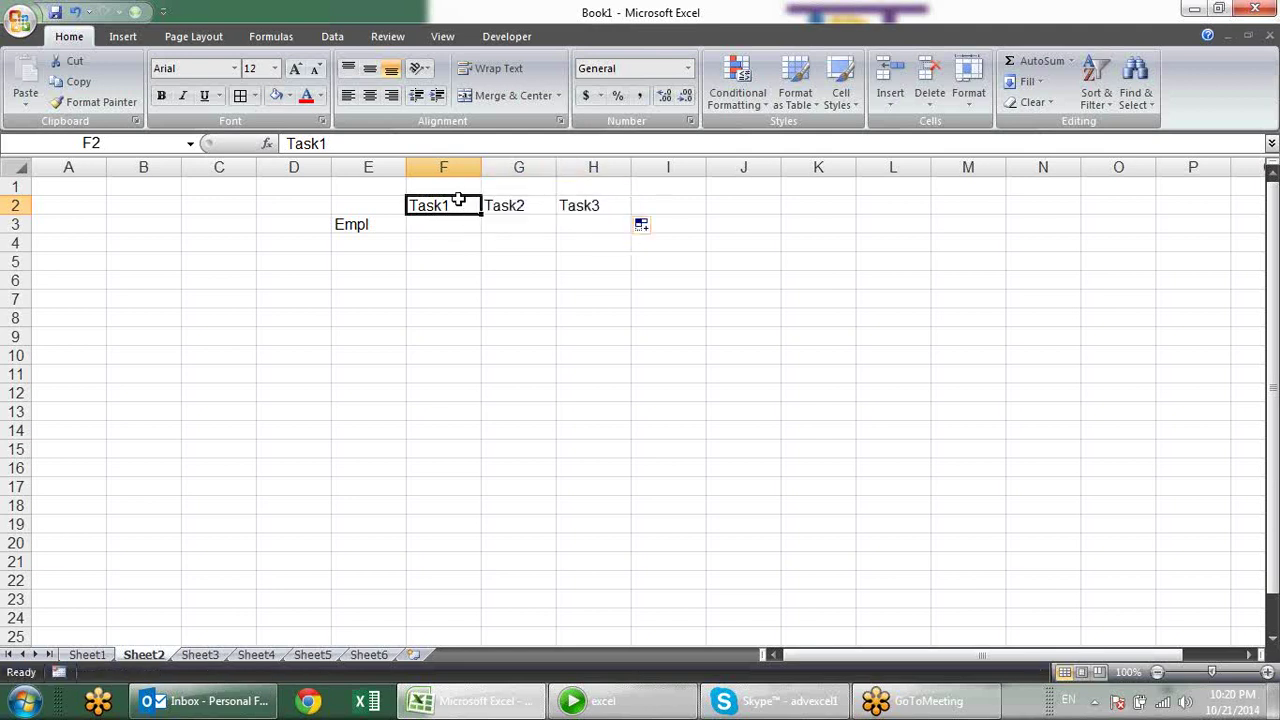
type("RE")
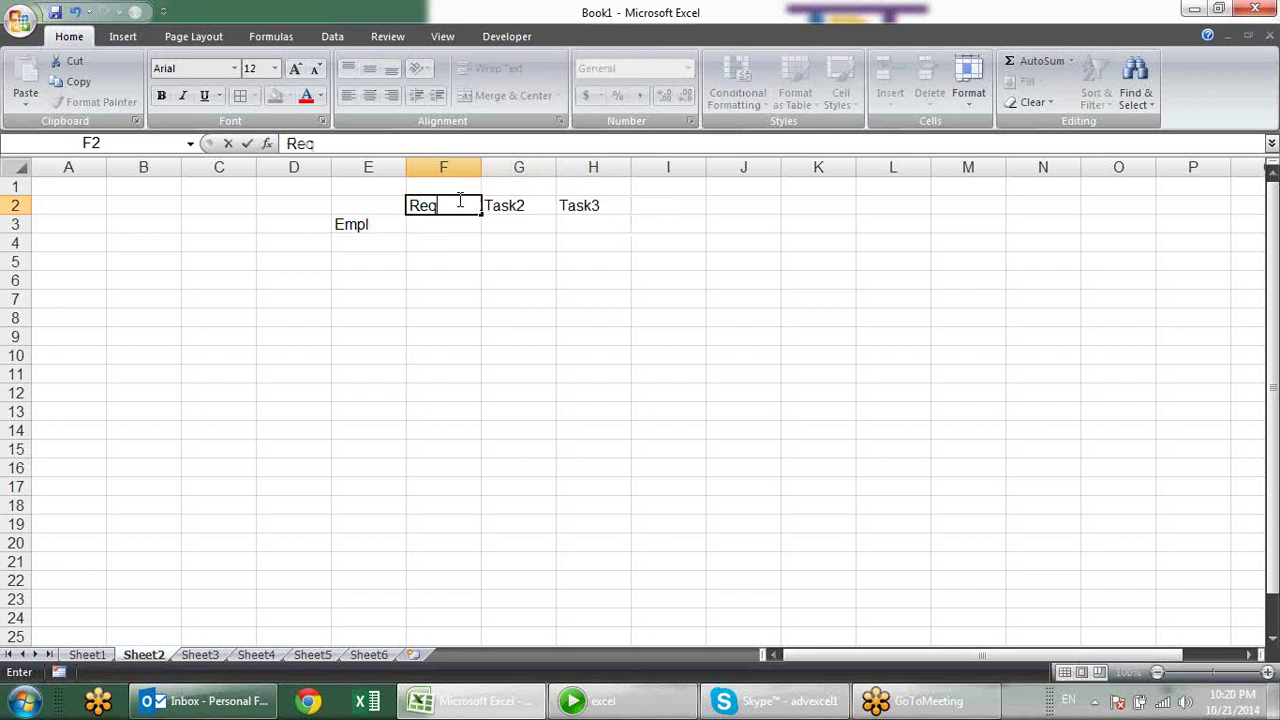
type("1")
key("Return")
left_click(460, 200)
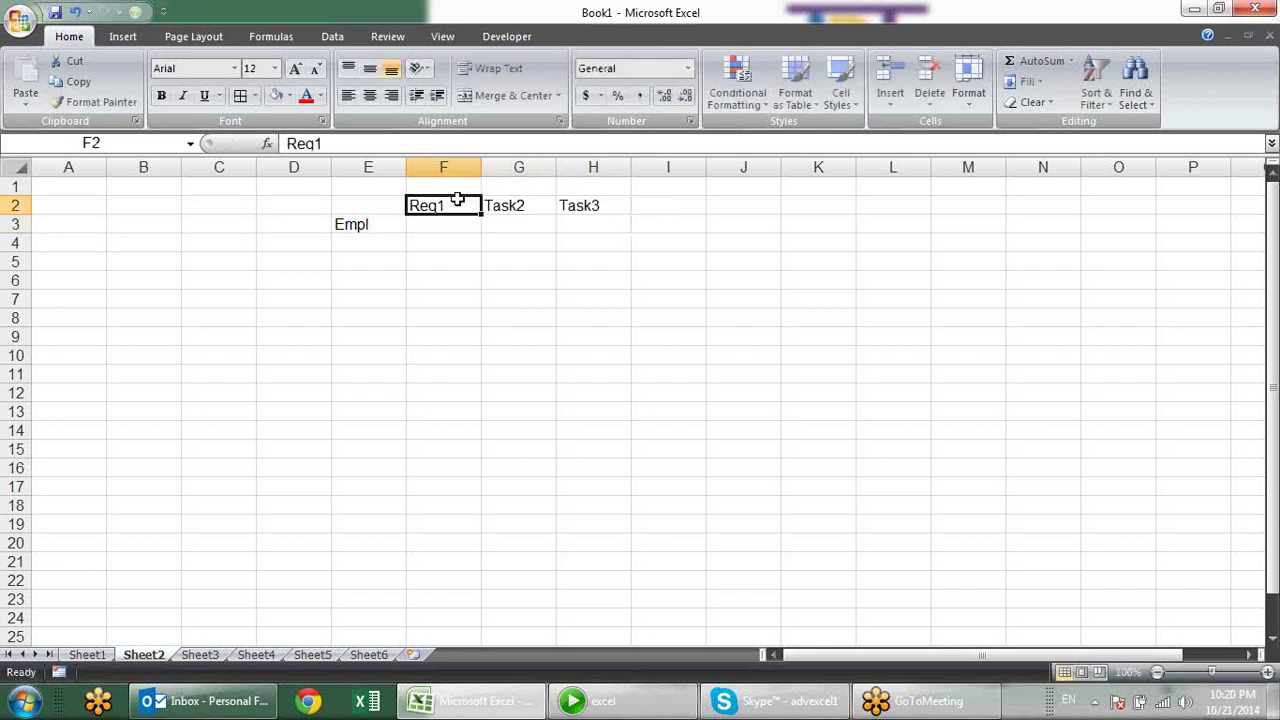
left_click_drag(481, 210, 609, 207)
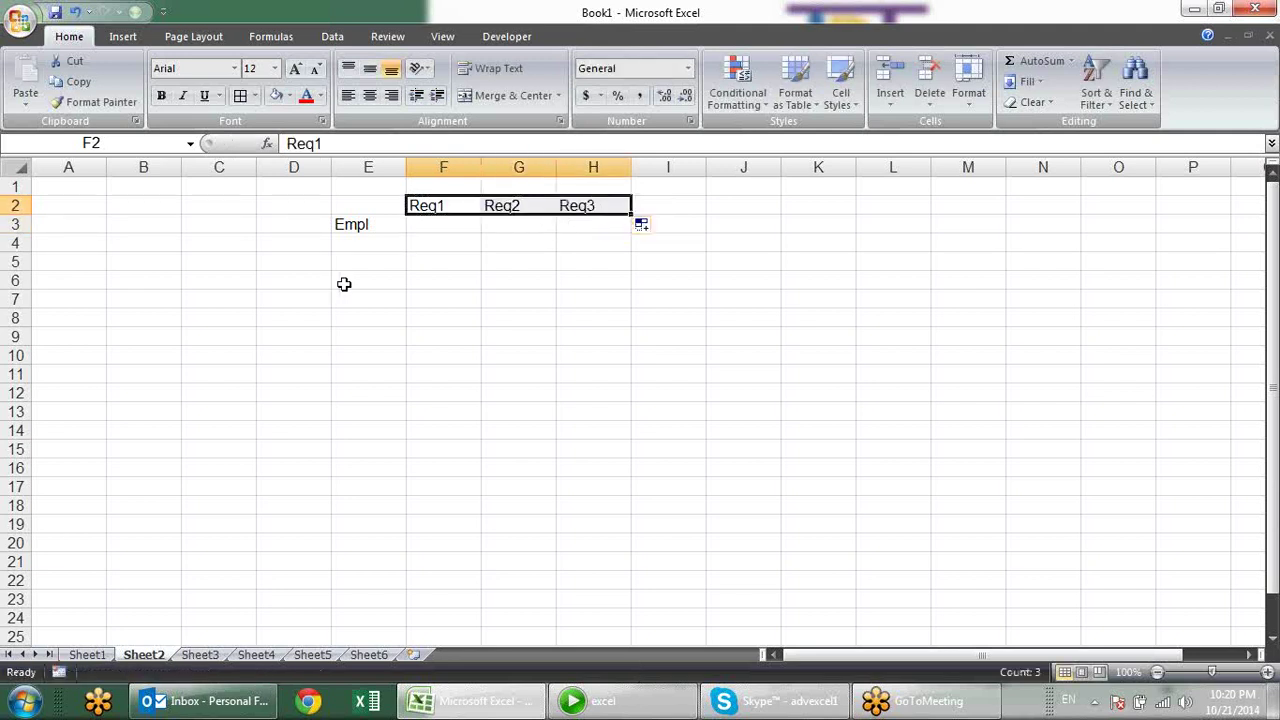
Add the Mgr row label in E4 and enter sample text sdf in F3.
left_click(366, 247)
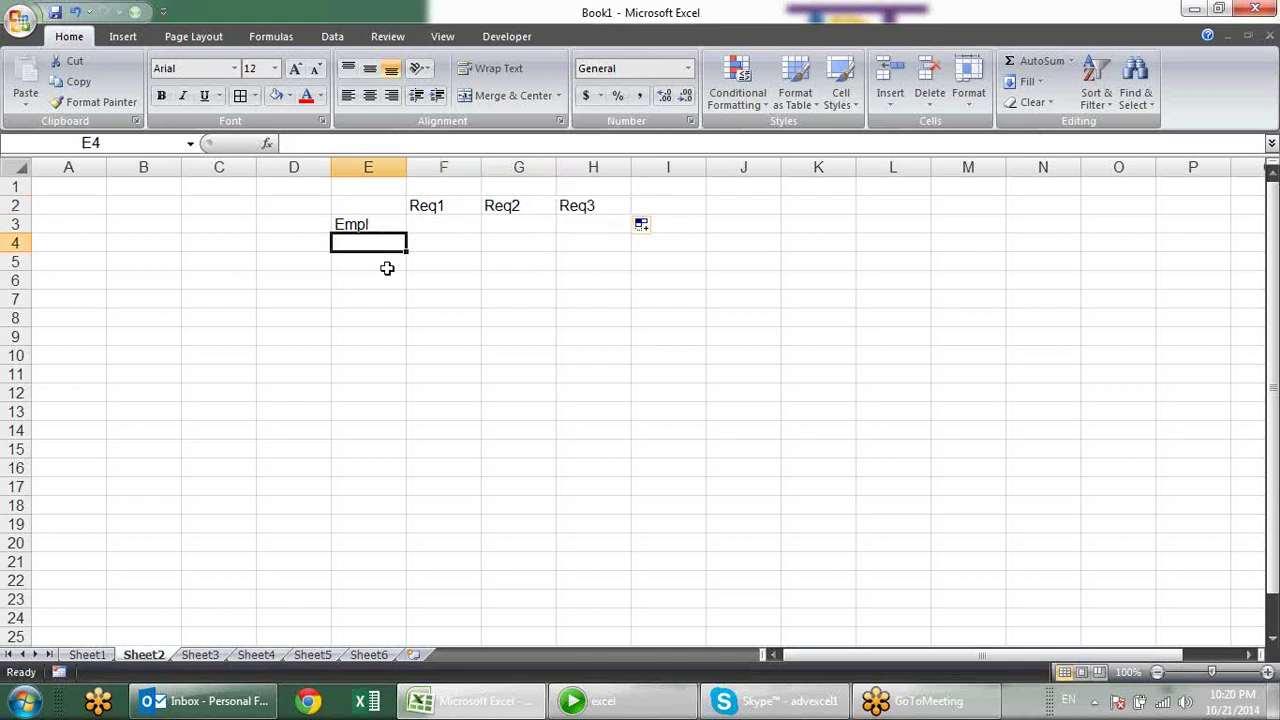
type("Mgr")
key("Return")
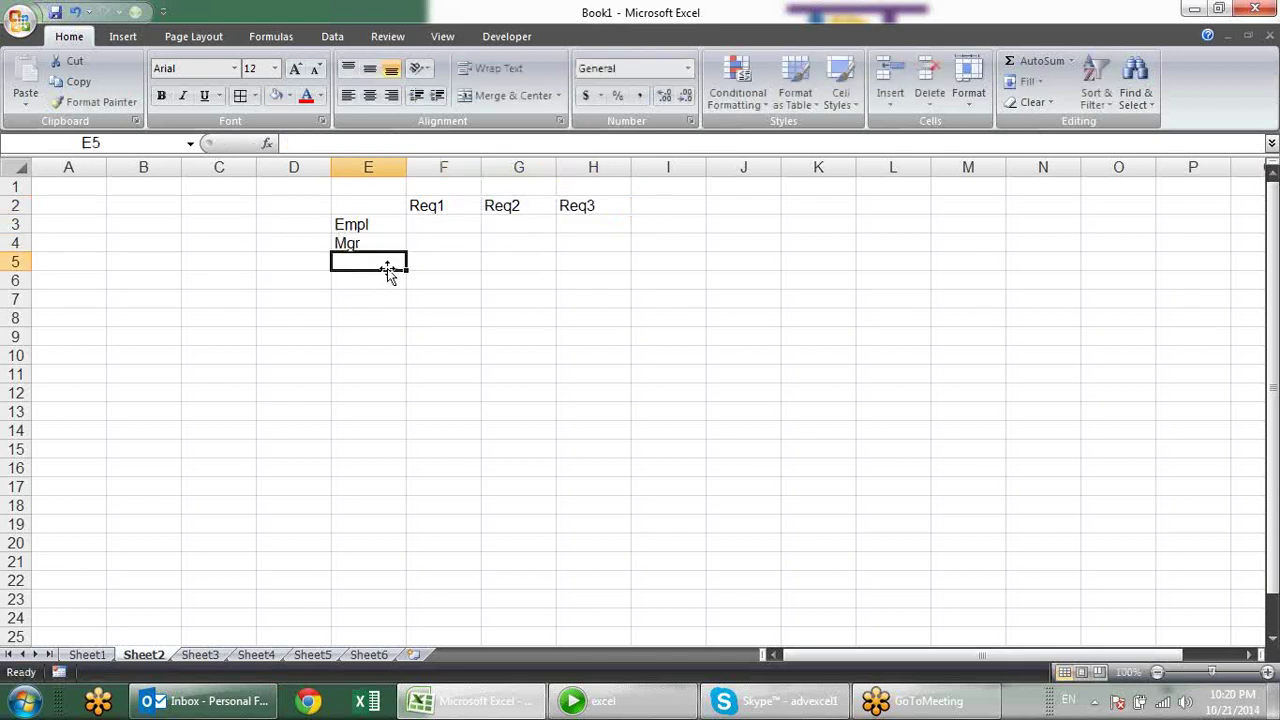
left_click(436, 243)
left_click(437, 225)
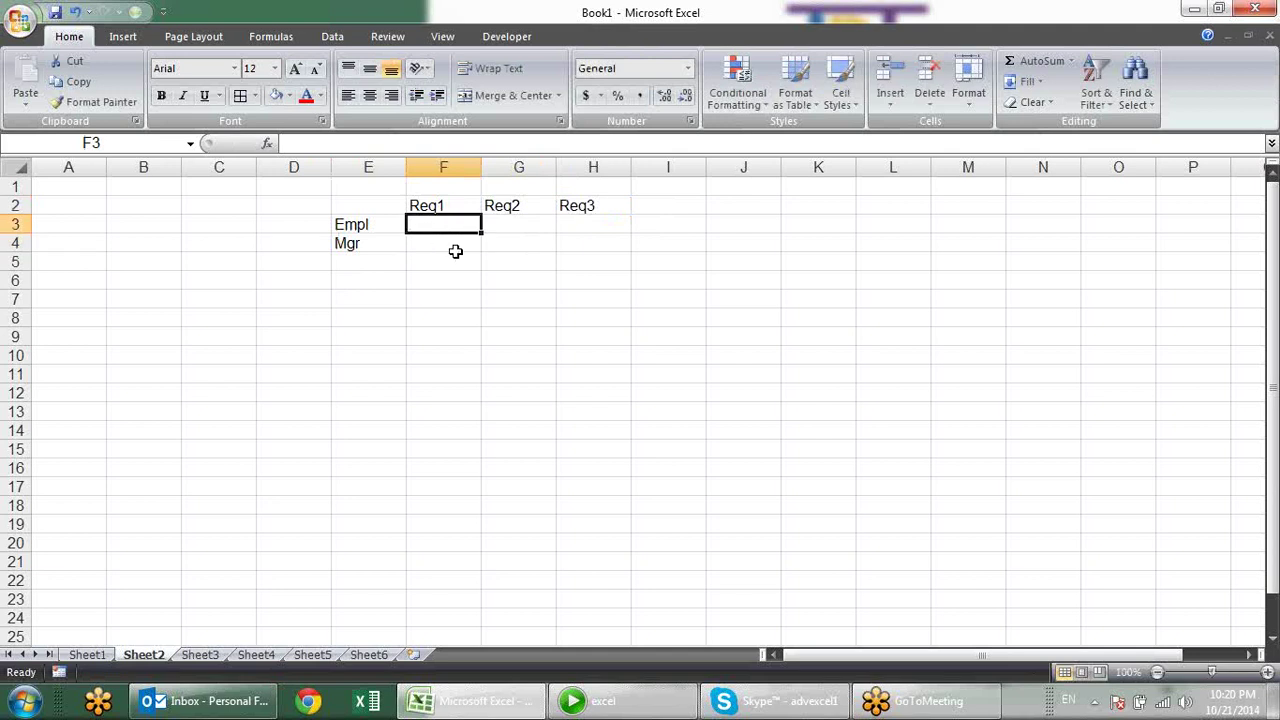
type("sdf")
left_click(446, 246)
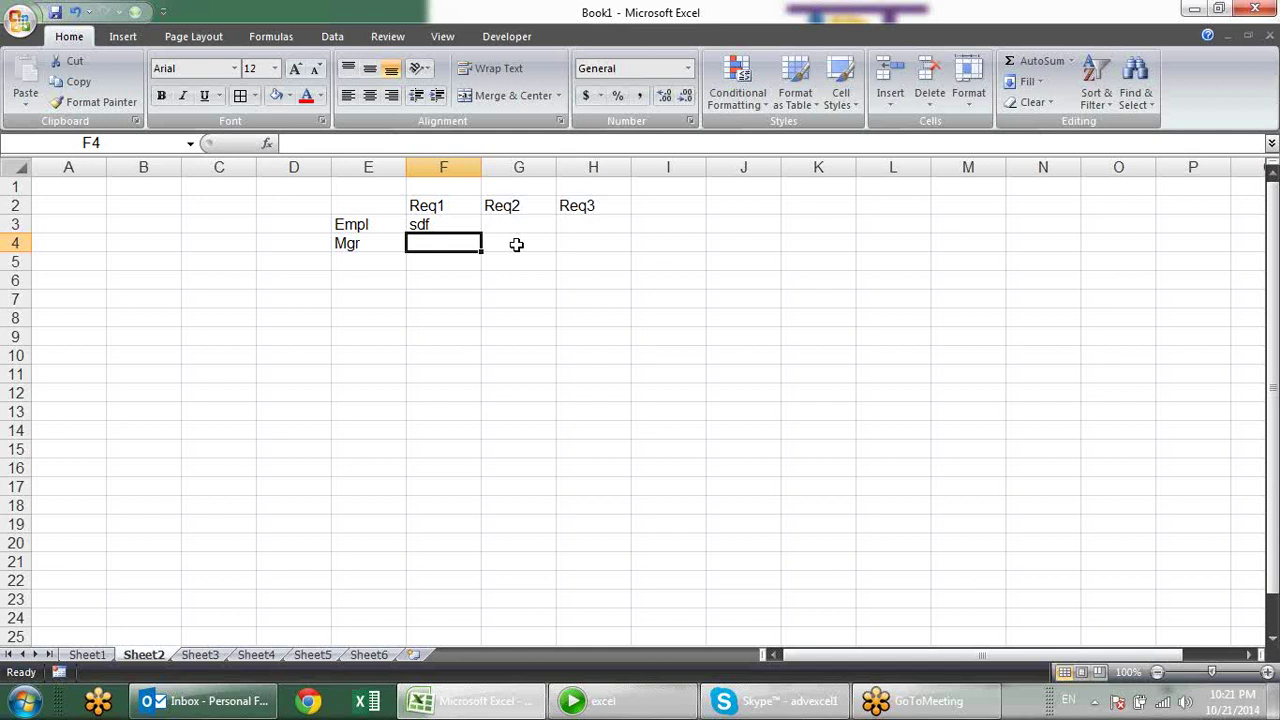
Apply All Borders to the request grid F3:H4 using Alt+H, B, A.
left_click(516, 244)
mouse_move(600, 240)
left_mouse_down()
mouse_move(427, 243)
mouse_move(590, 243)
left_mouse_up()
key("alt+h")
key("b")
key("a")
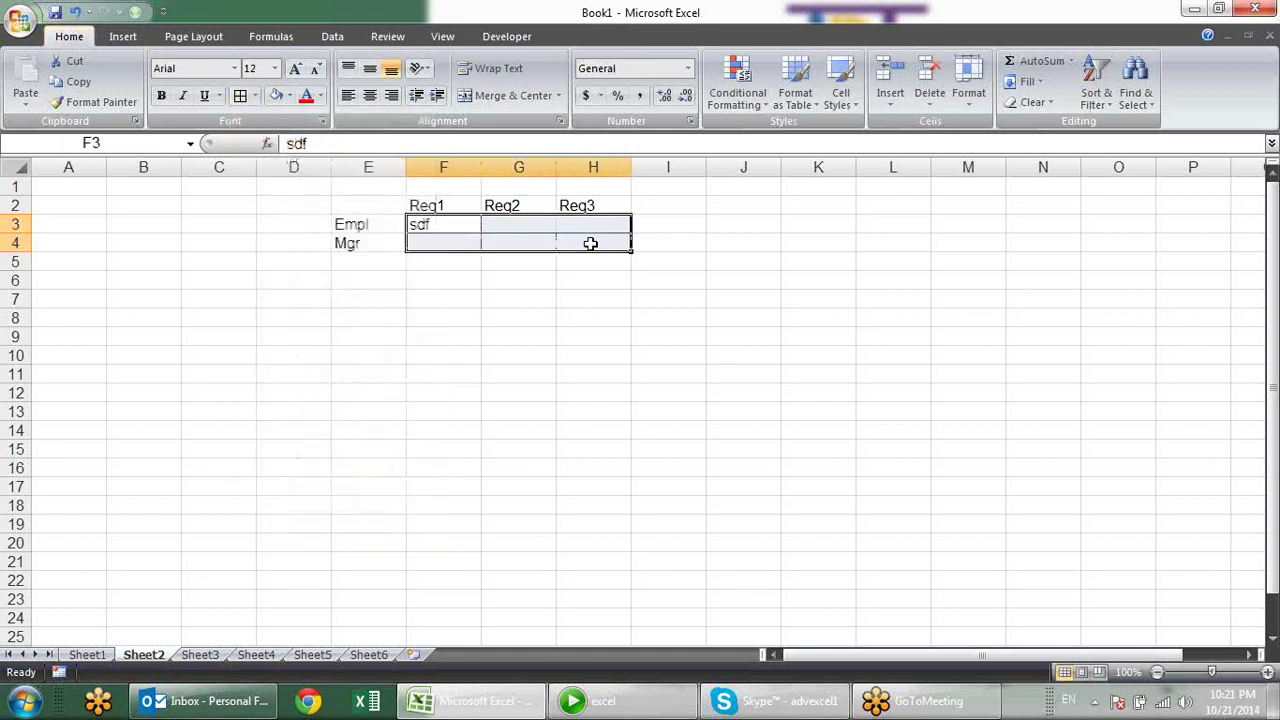
left_click(650, 319)
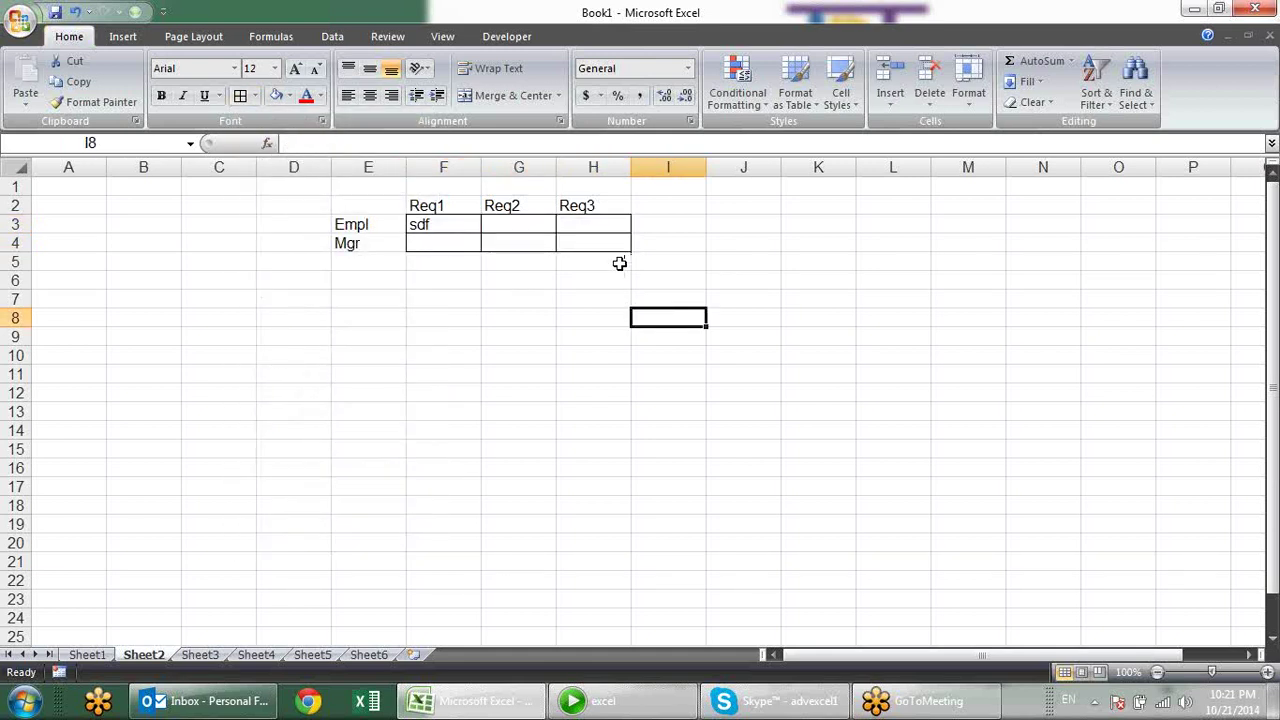
Check each cell of the bordered F3:H4 grid, ending on F3 and F4.
left_click(435, 224)
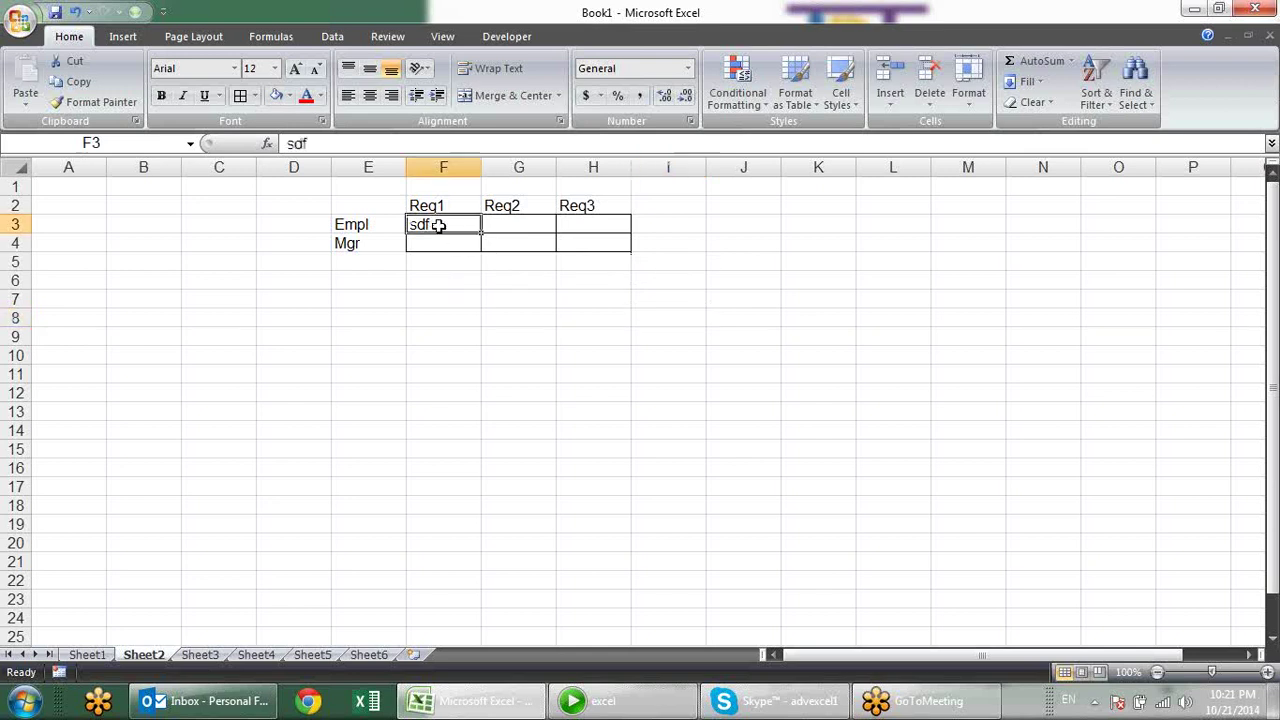
left_click(550, 228)
left_click(579, 229)
left_click(432, 249)
left_click(522, 250)
left_click(577, 244)
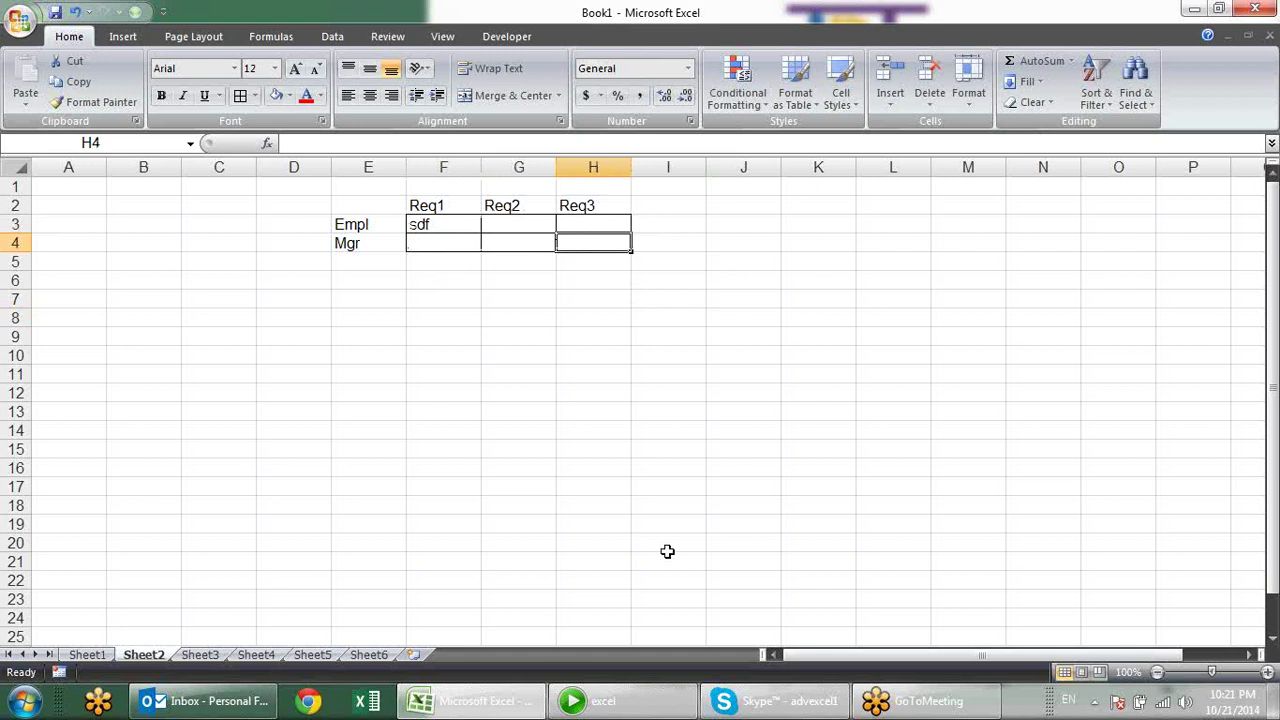
left_click(612, 284)
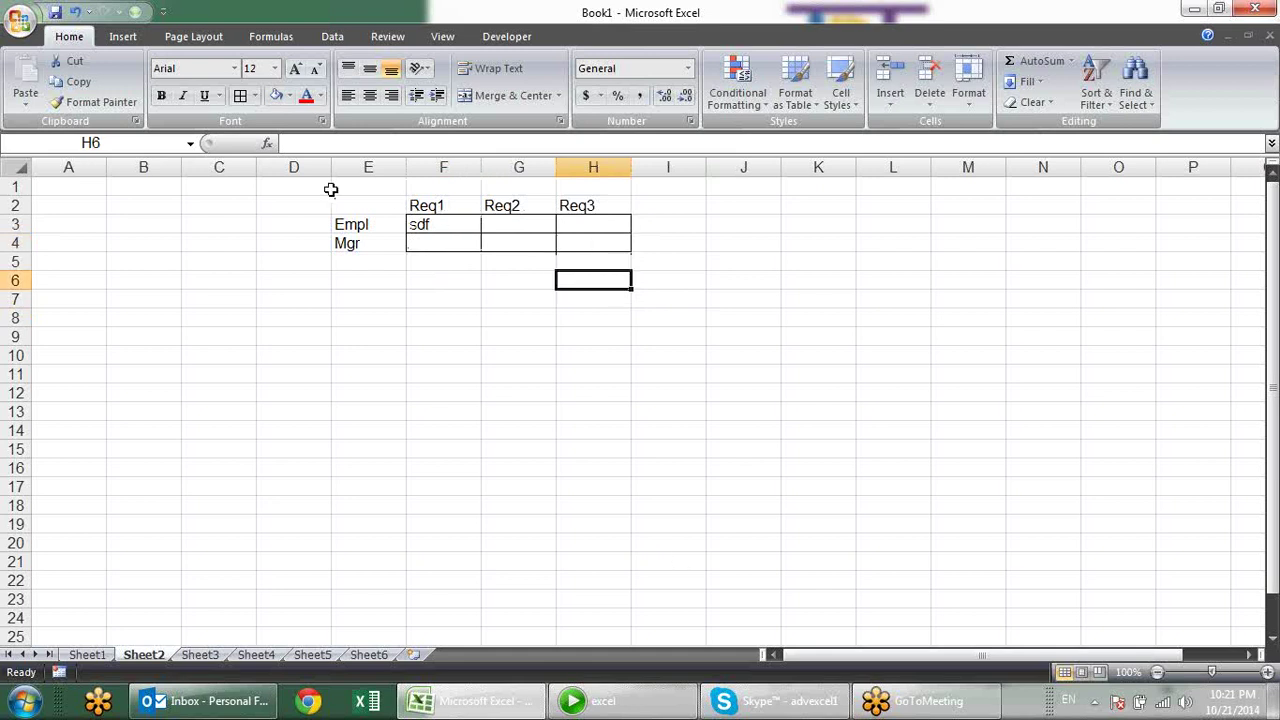
left_click_drag(325, 186, 785, 322)
left_click(748, 400)
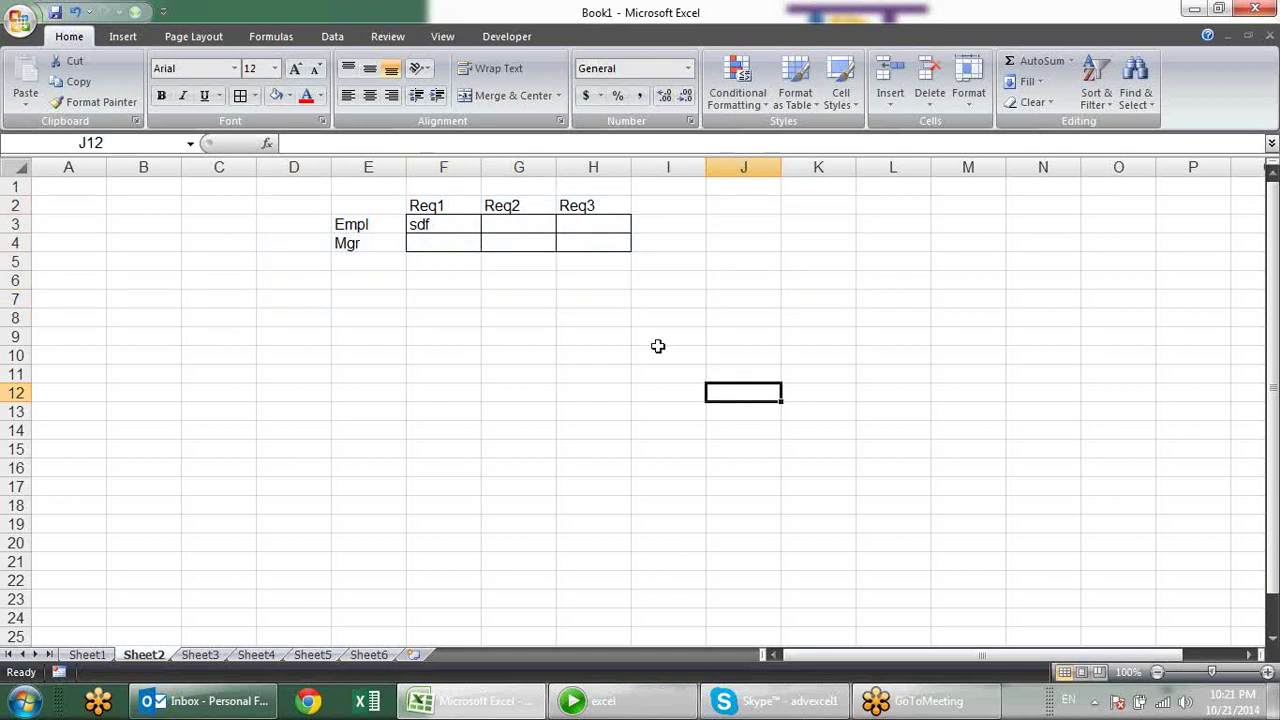
left_click(515, 268)
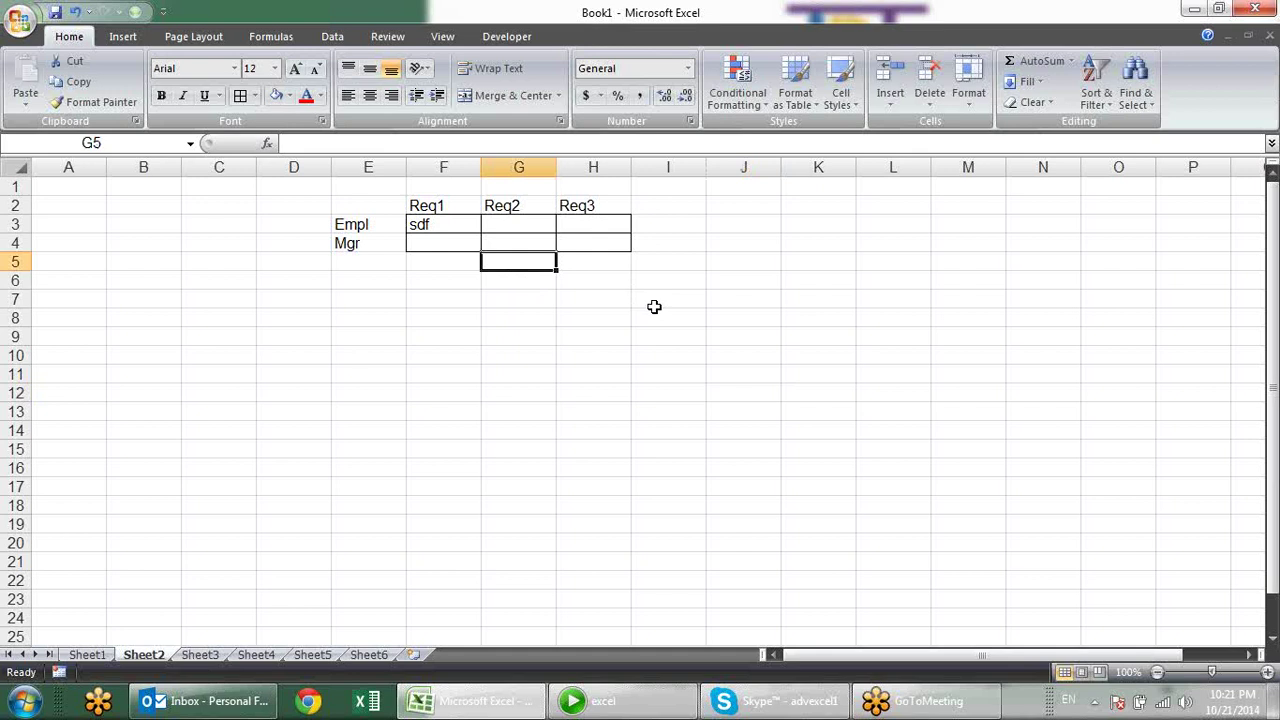
left_click(432, 229)
left_click(439, 241)
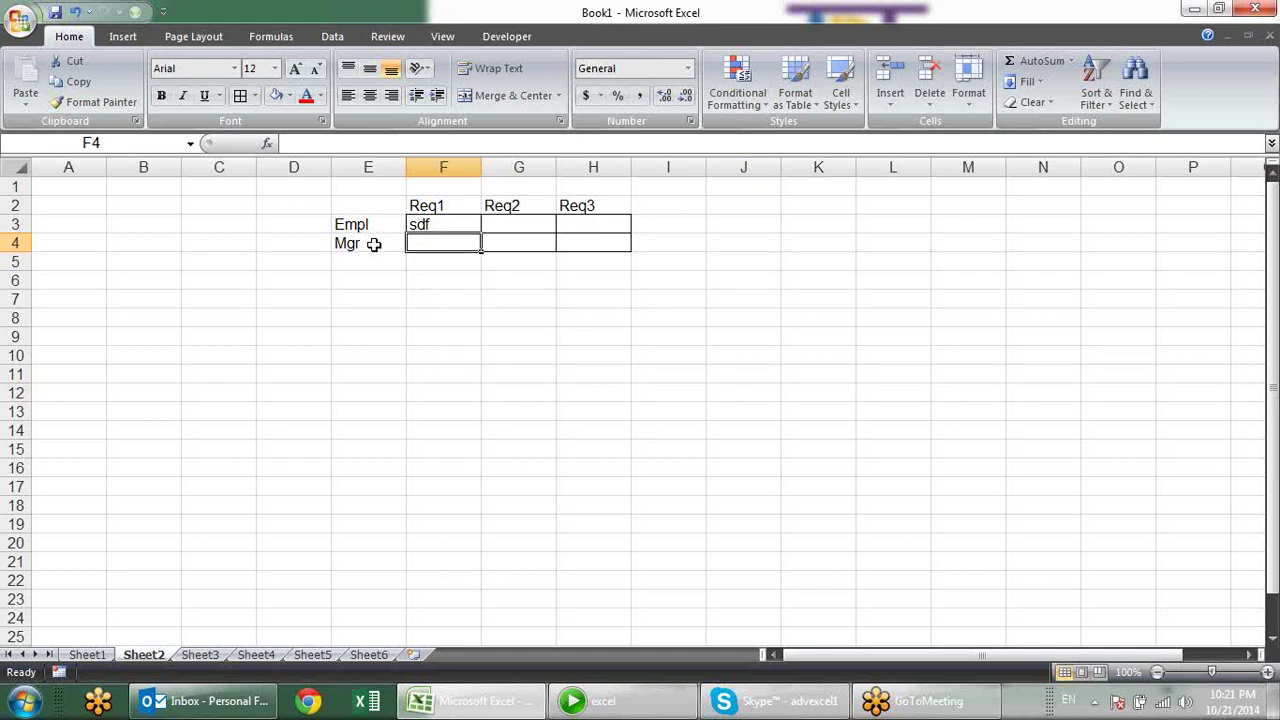
Enter df in G3 and cancel the stray entry in G4.
left_click(492, 224)
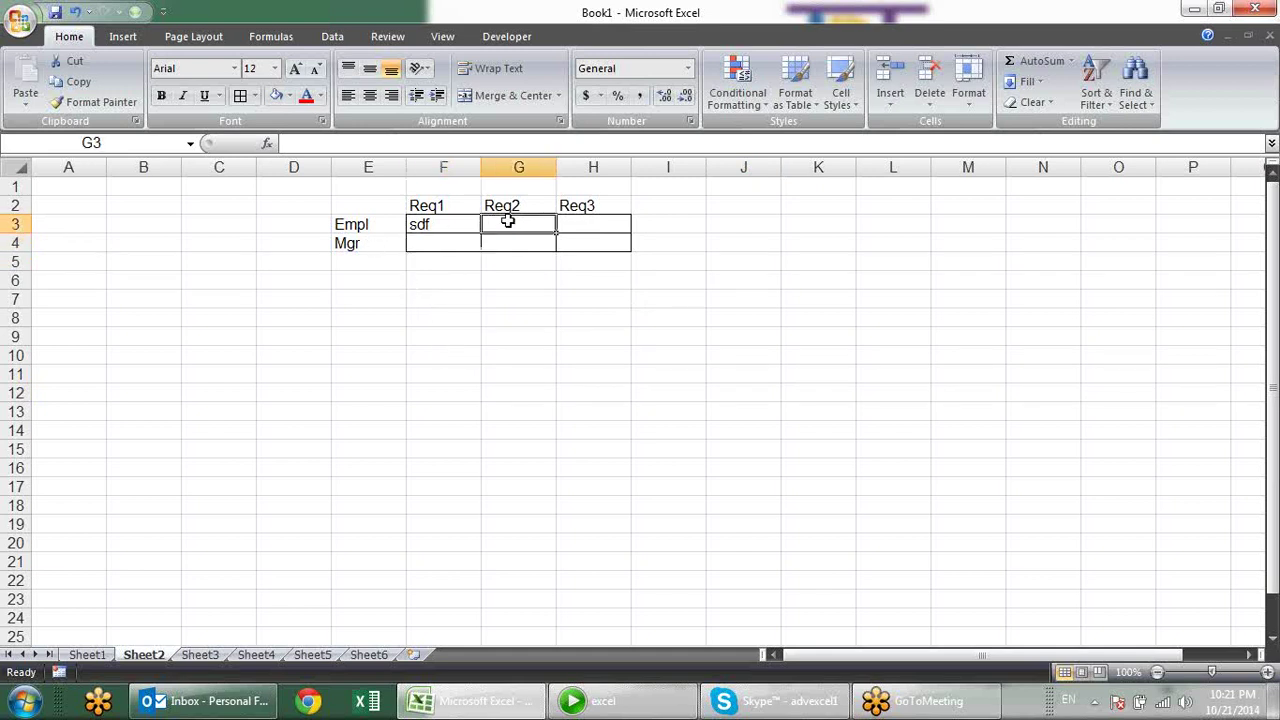
type("df")
left_click(530, 245)
type("a")
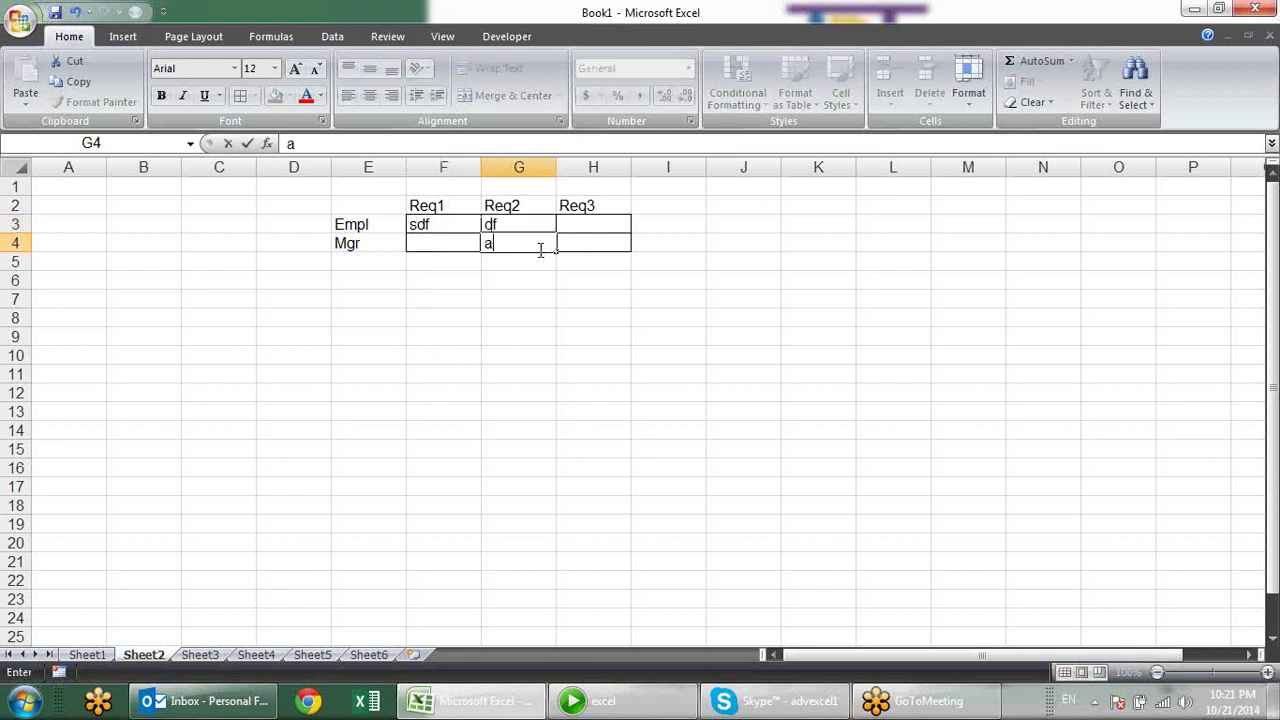
key("Escape")
Shorten the F3 entry to sd and cancel the stray entry in F4.
left_click(445, 224)
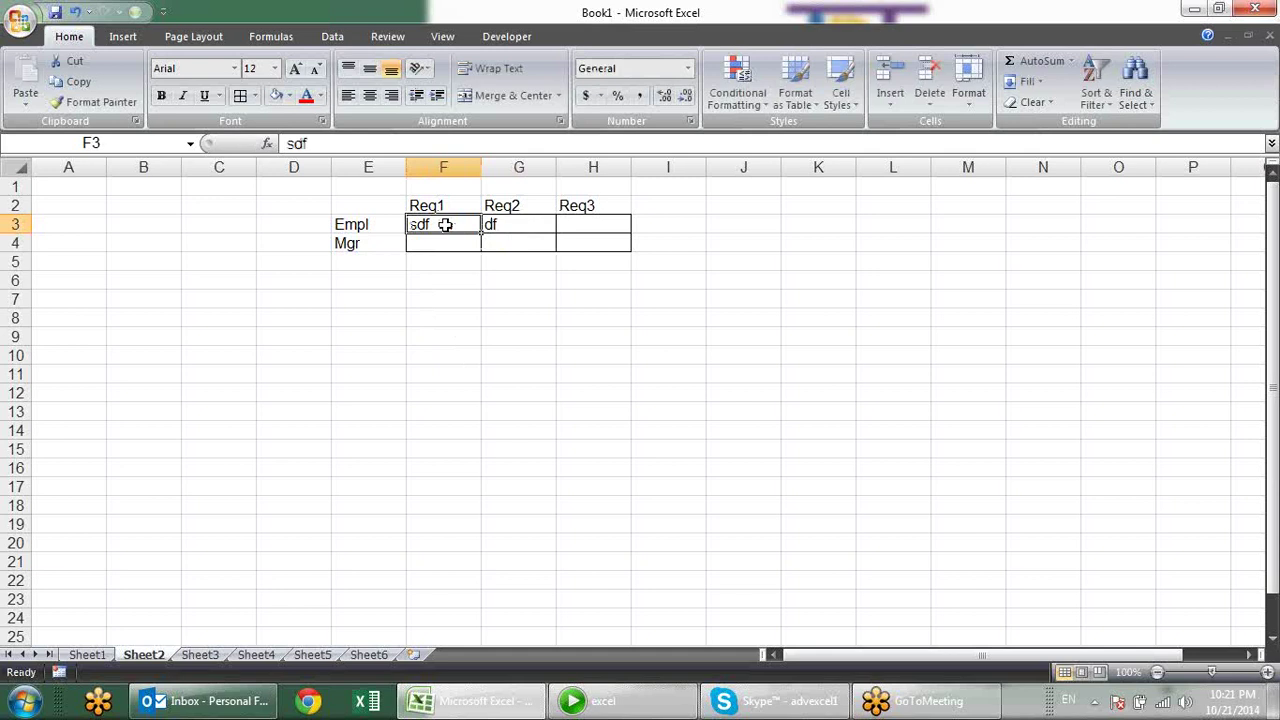
key("F2")
key("BackSpace")
key("Return")
type("ap")
key("Escape")
left_click(491, 279)
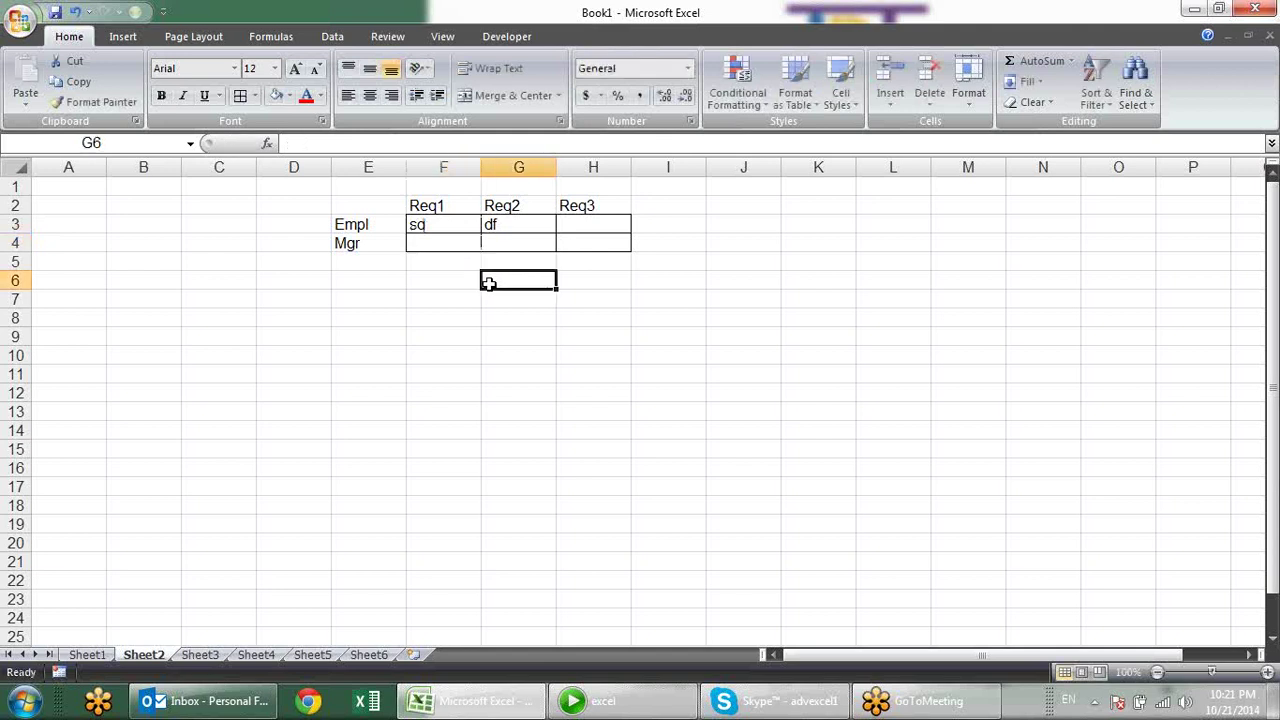
Inspect the Mgr label and table cells, then select the grid F3:H4.
left_click(379, 240)
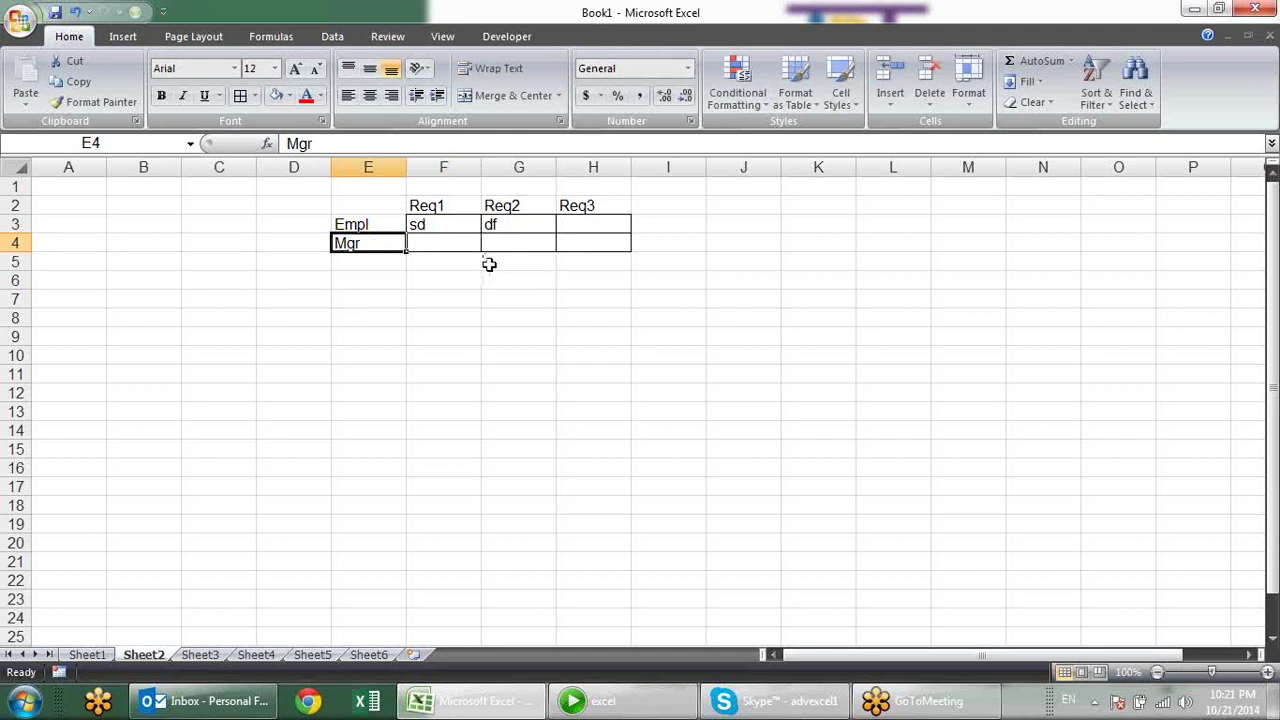
left_click(489, 263)
left_click(420, 226)
left_click(435, 243)
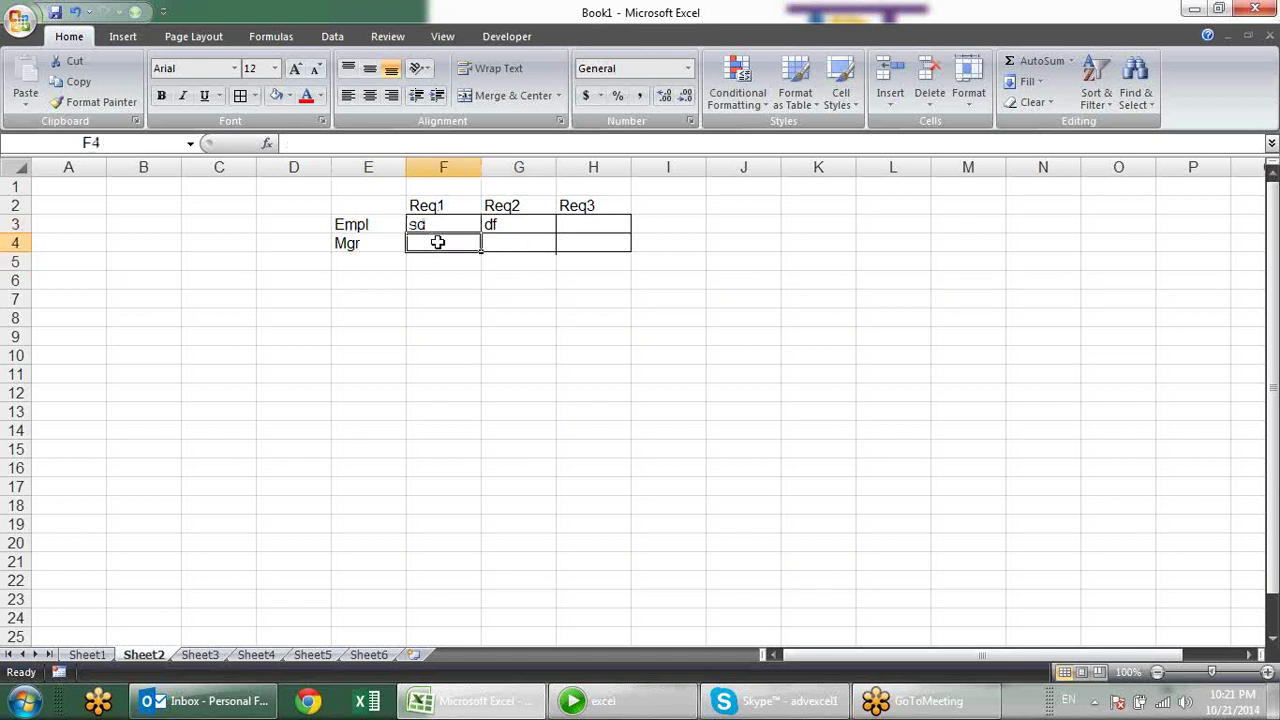
left_click(538, 248)
left_click(580, 226)
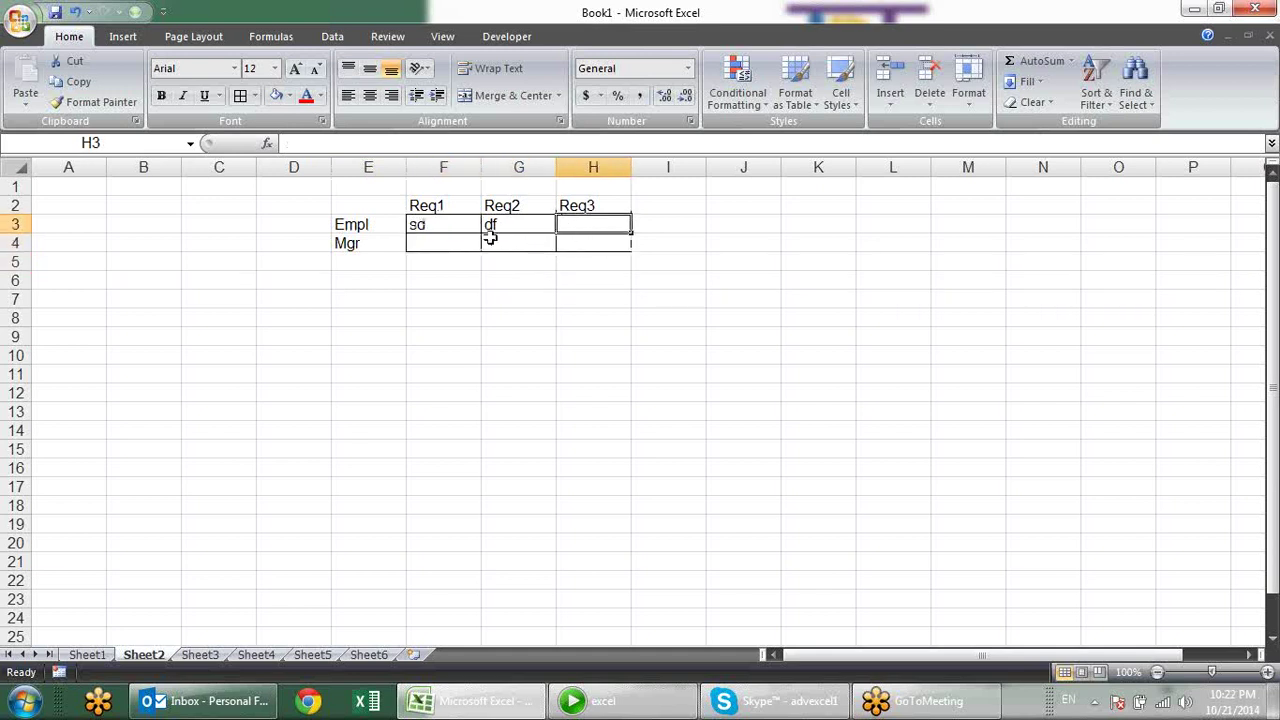
mouse_move(452, 226)
left_mouse_down()
mouse_move(606, 234)
mouse_move(598, 245)
left_mouse_up()
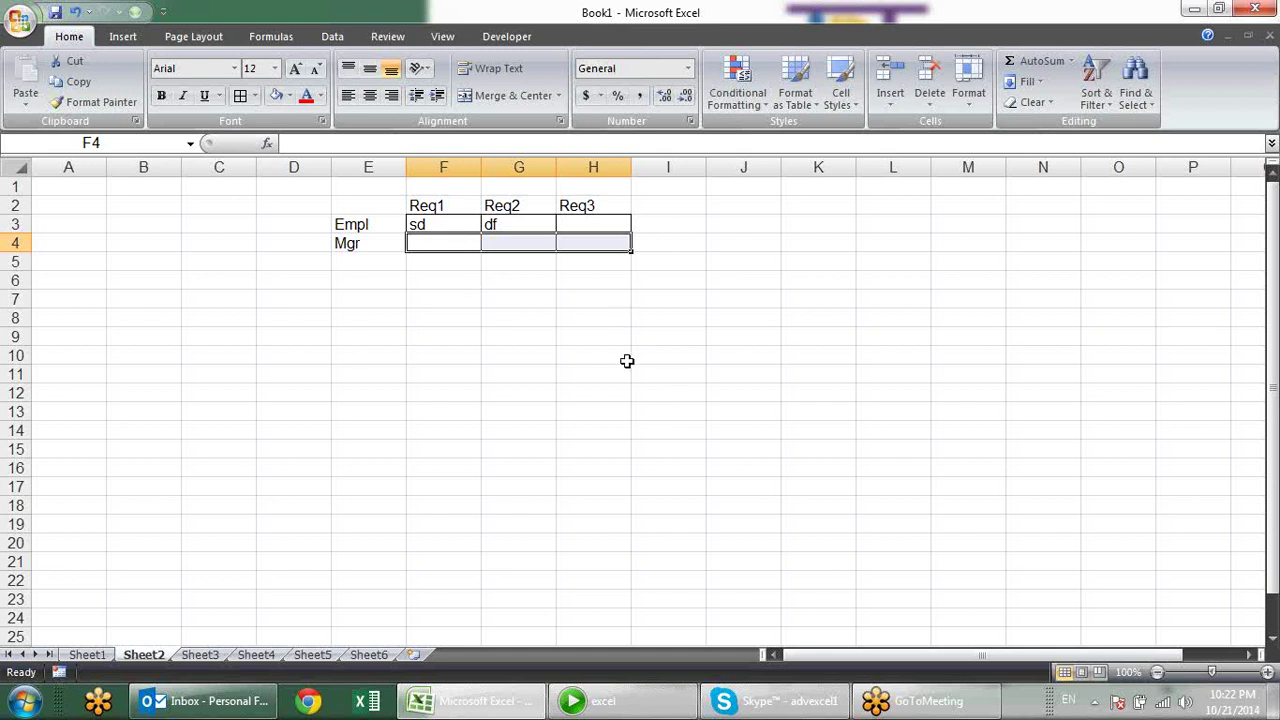
left_click(550, 320)
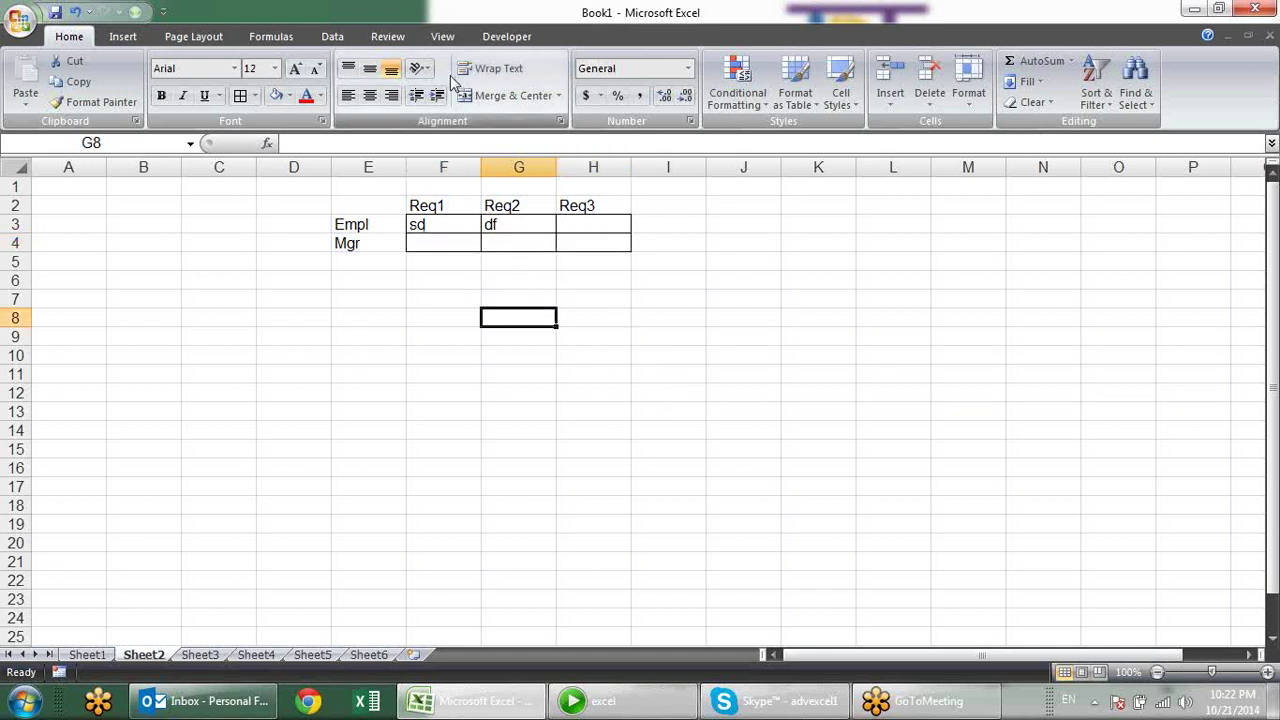
Open Allow Users to Edit Ranges from the Review tab, start a new range, then cancel it.
left_click(383, 37)
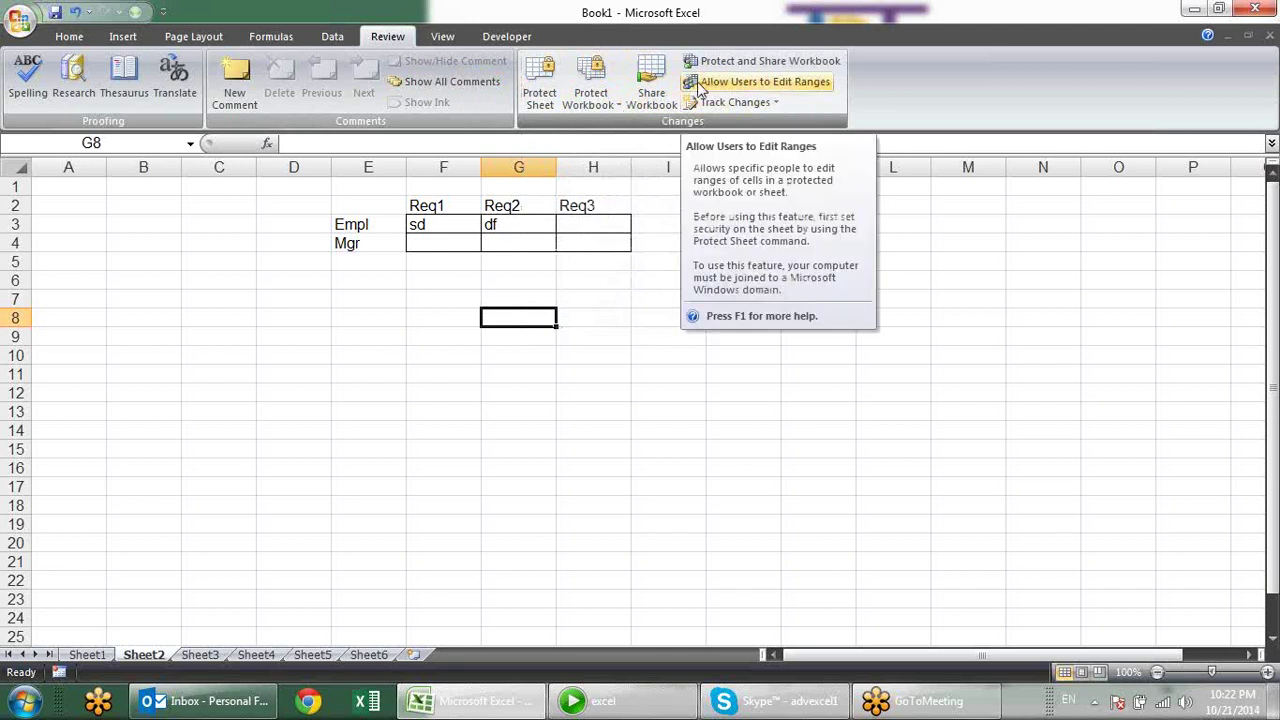
left_click(812, 86)
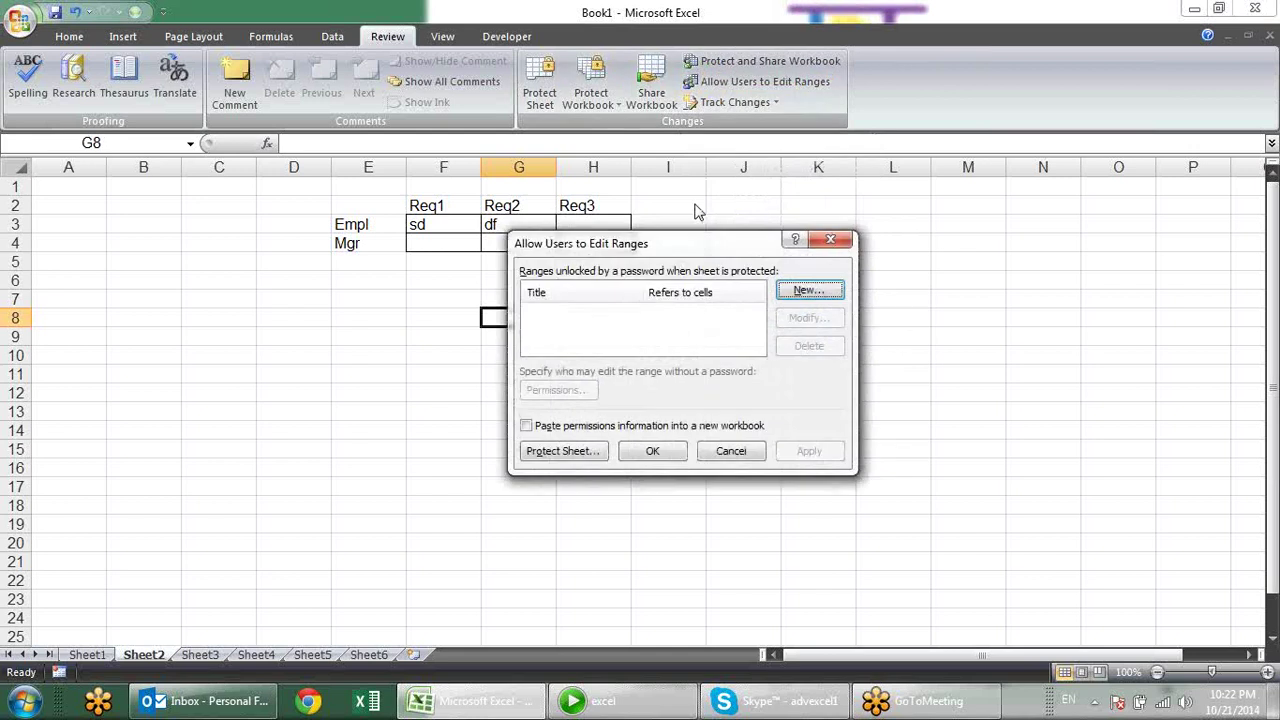
left_click_drag(689, 252, 844, 199)
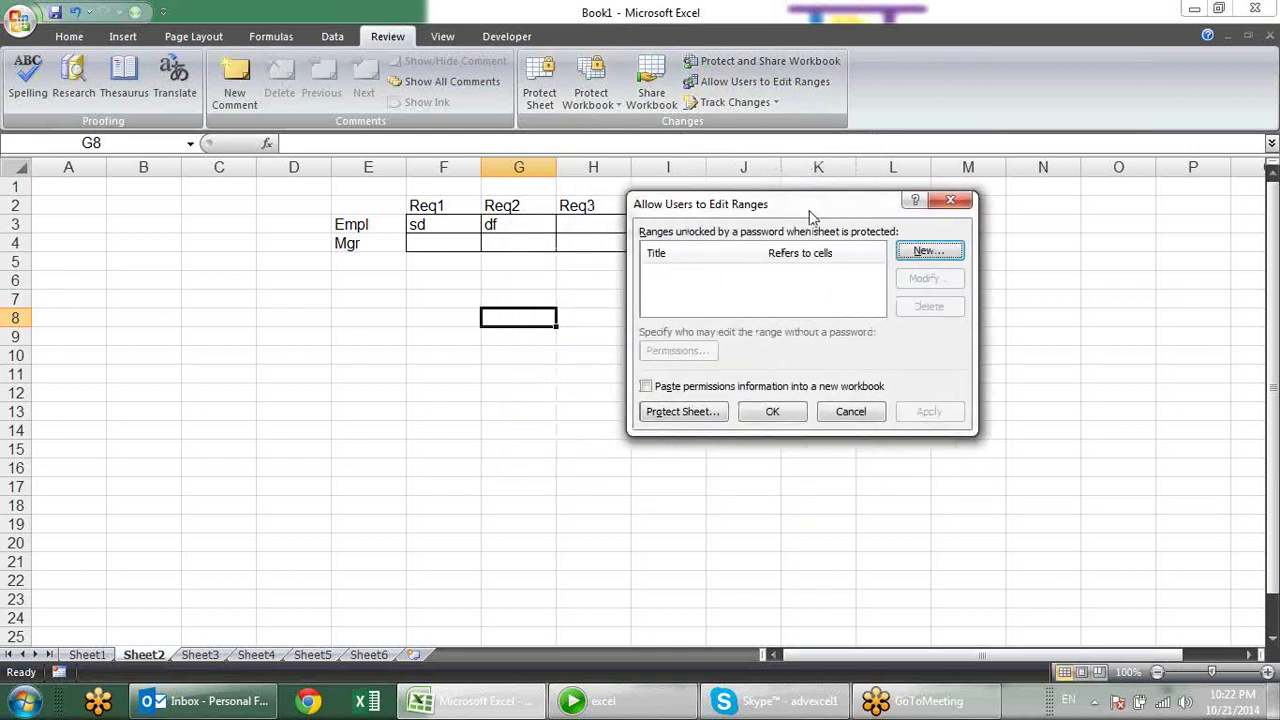
left_click(966, 240)
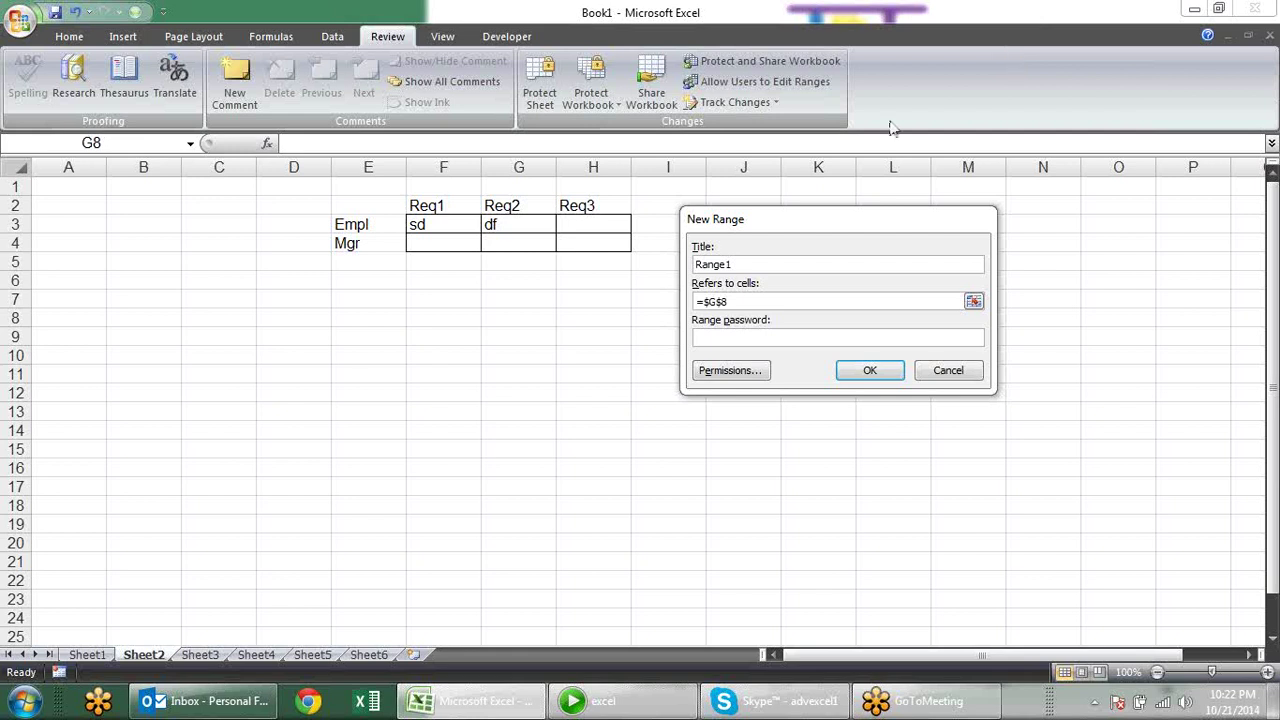
left_click_drag(835, 222, 800, 229)
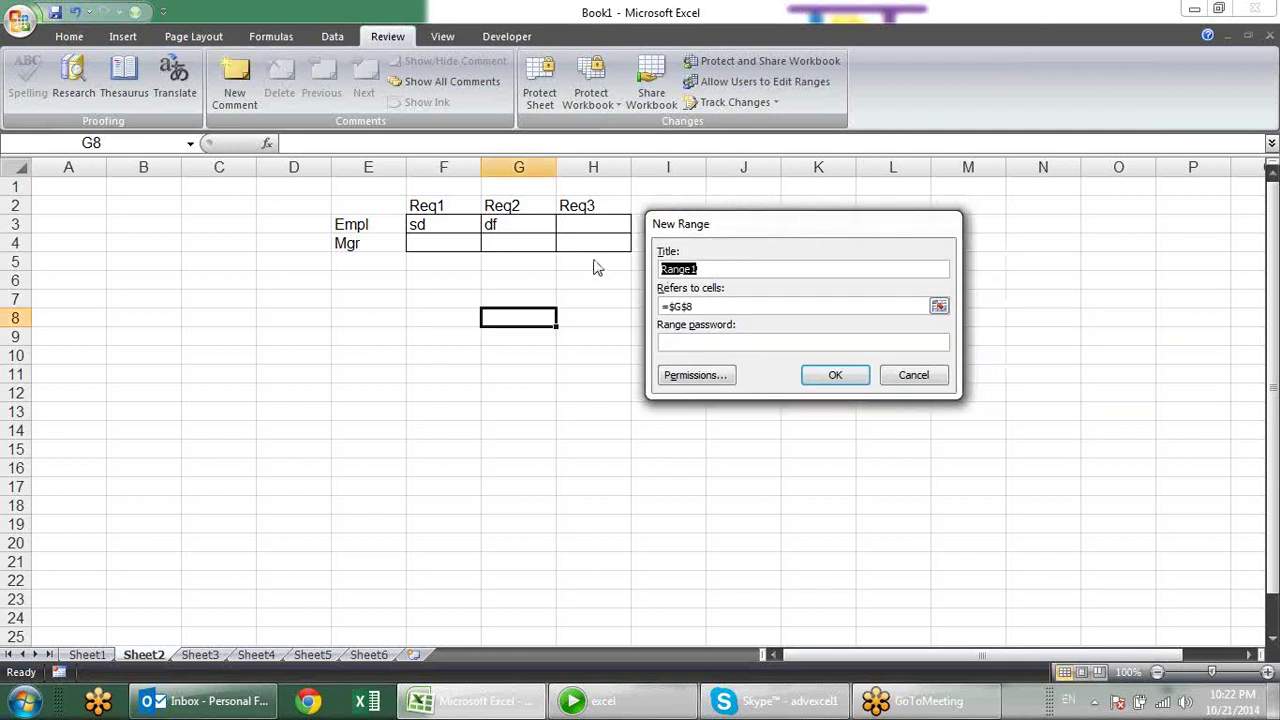
left_click_drag(730, 228, 753, 218)
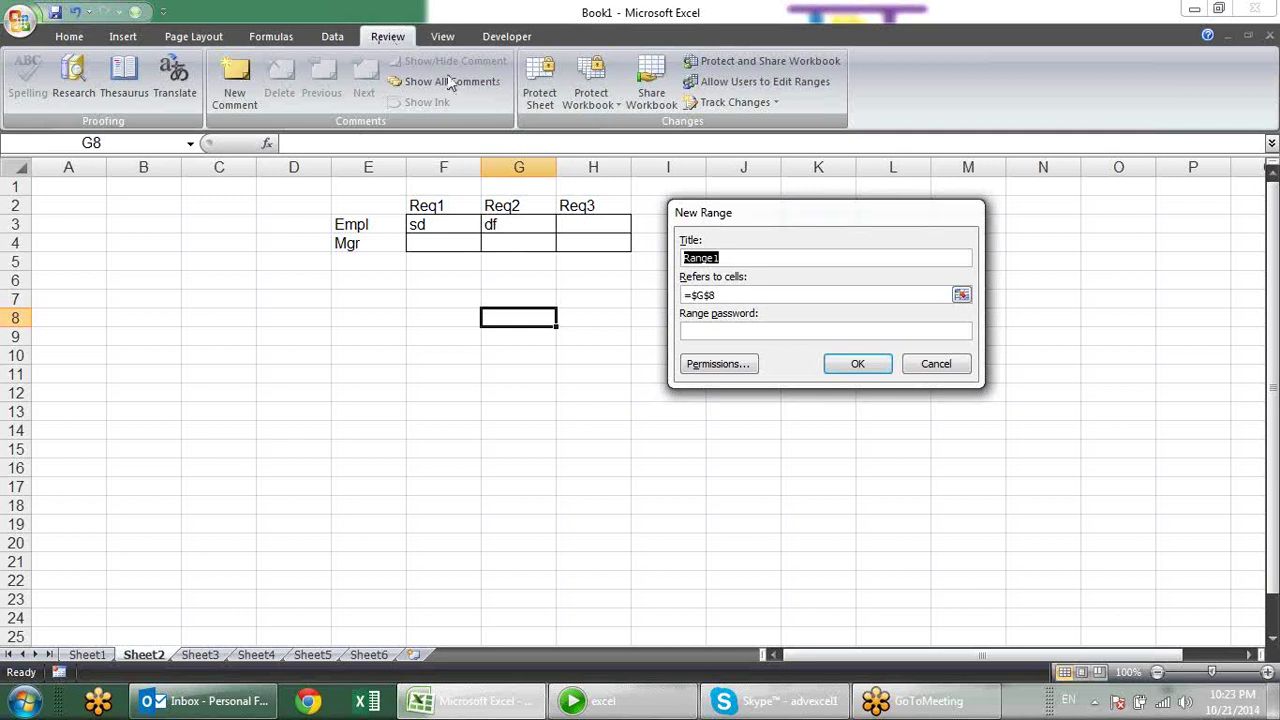
key("Escape")
key("Escape")
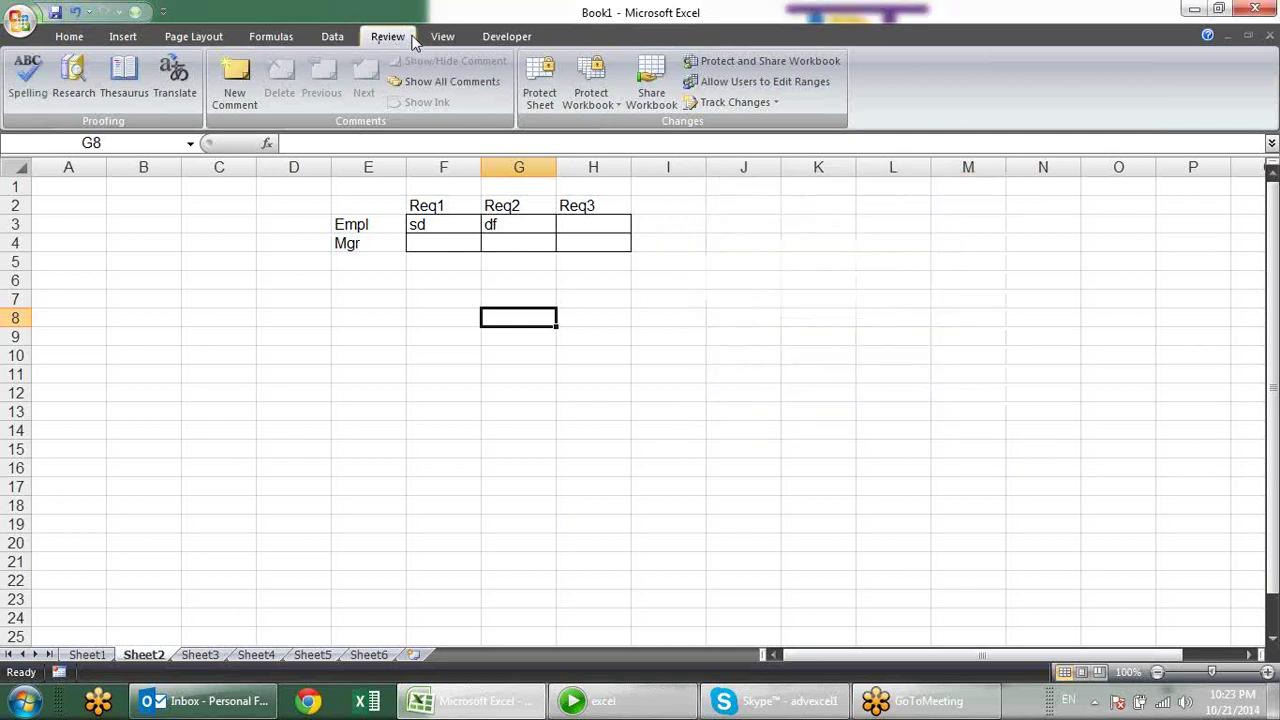
Create the editable range emp for F3:H3 with a confirmed range password.
left_click(709, 85)
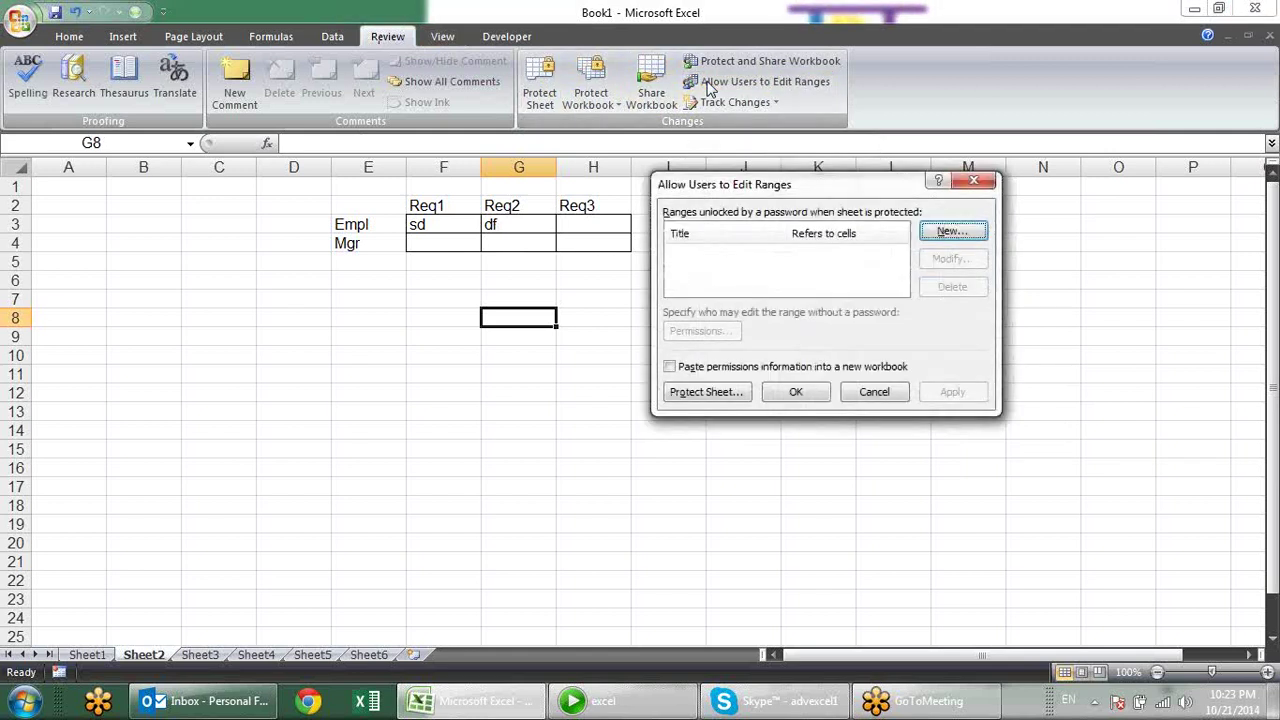
left_click(945, 231)
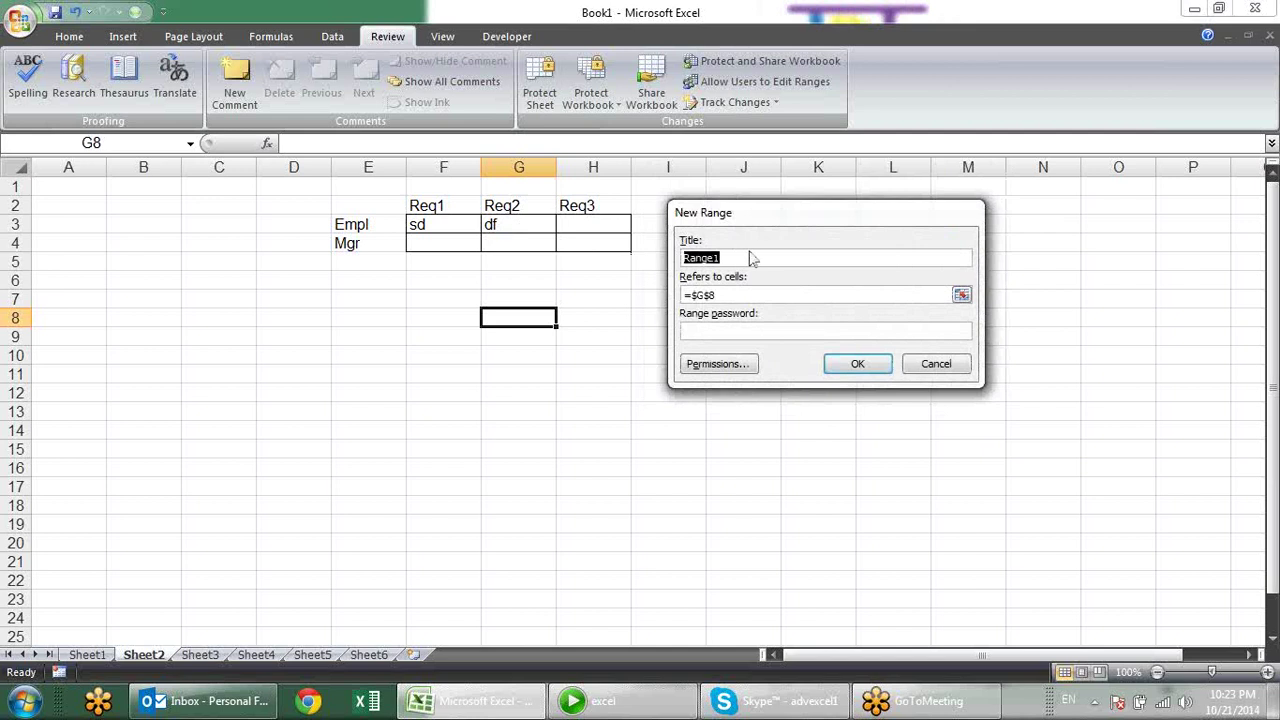
left_click(961, 296)
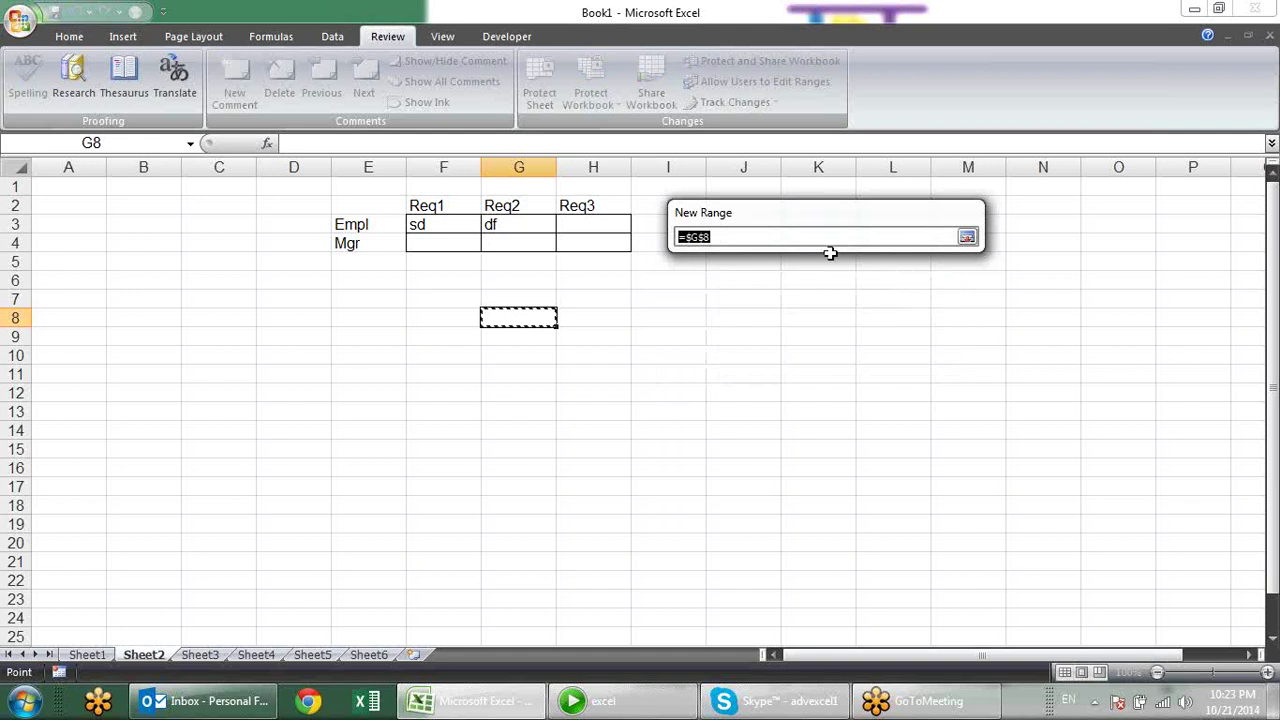
left_click(438, 222)
left_click_drag(438, 222, 591, 224)
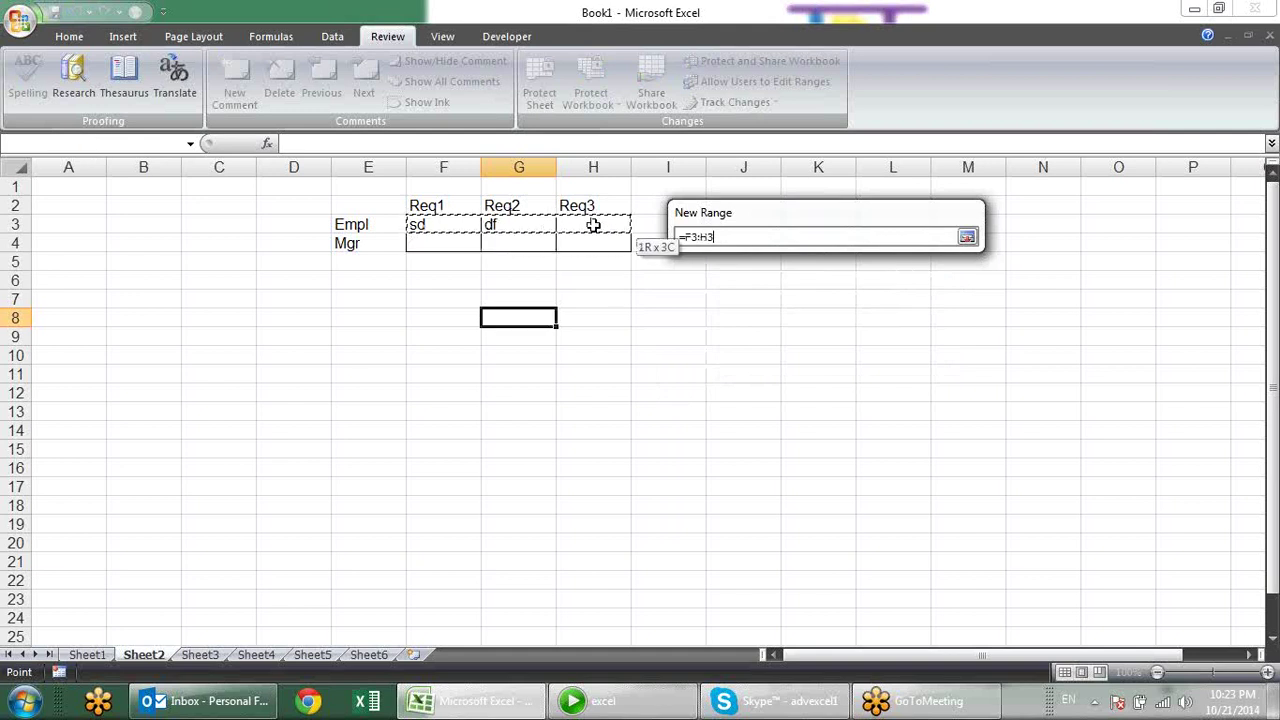
key("Return")
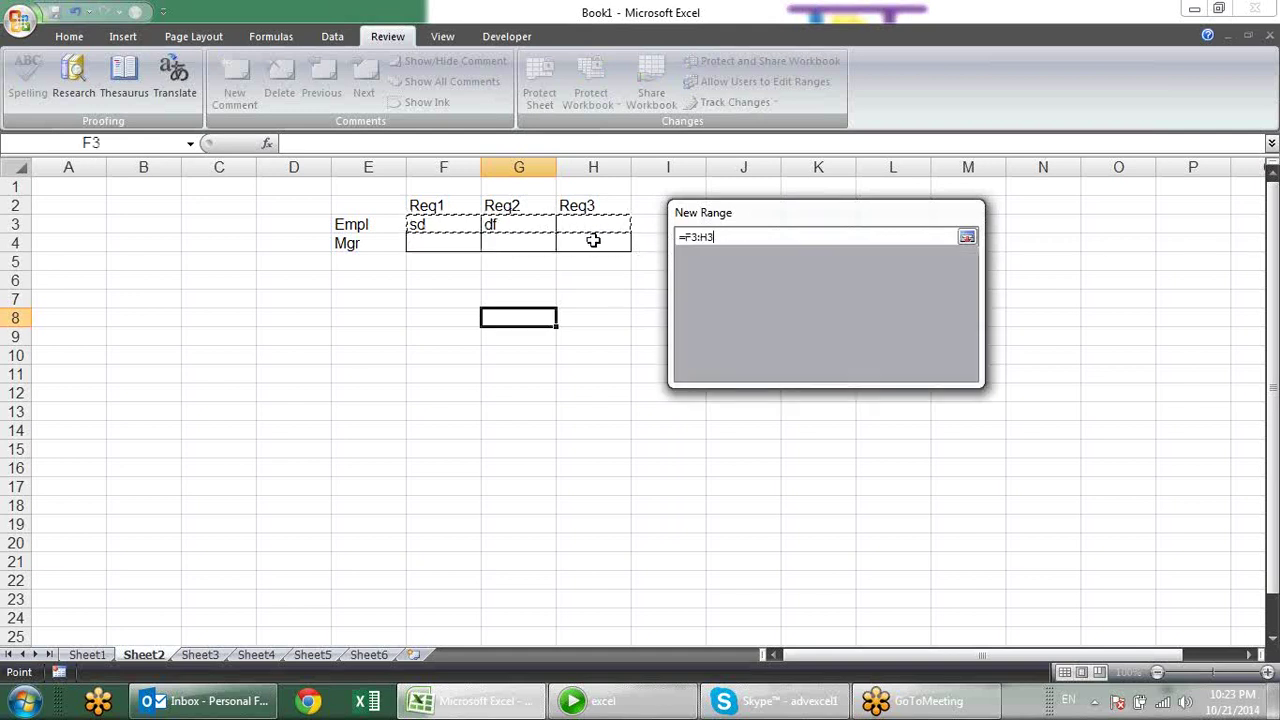
left_click(806, 333)
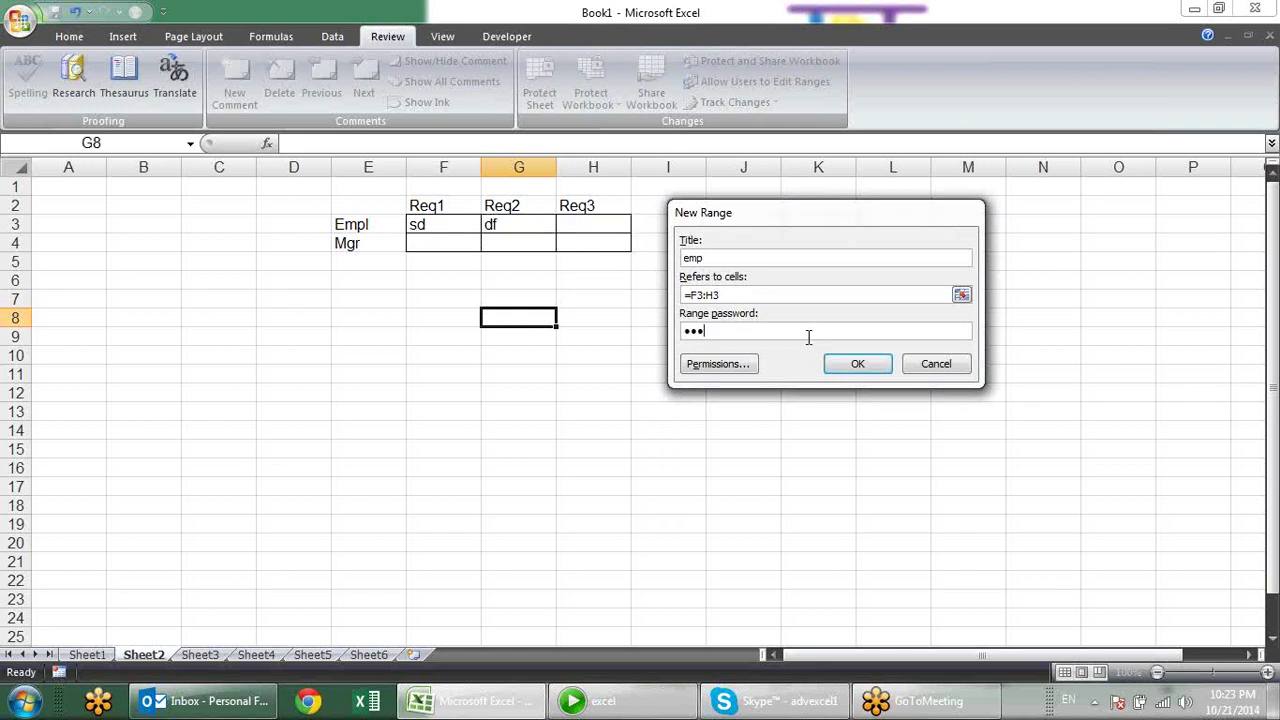
left_click(857, 364)
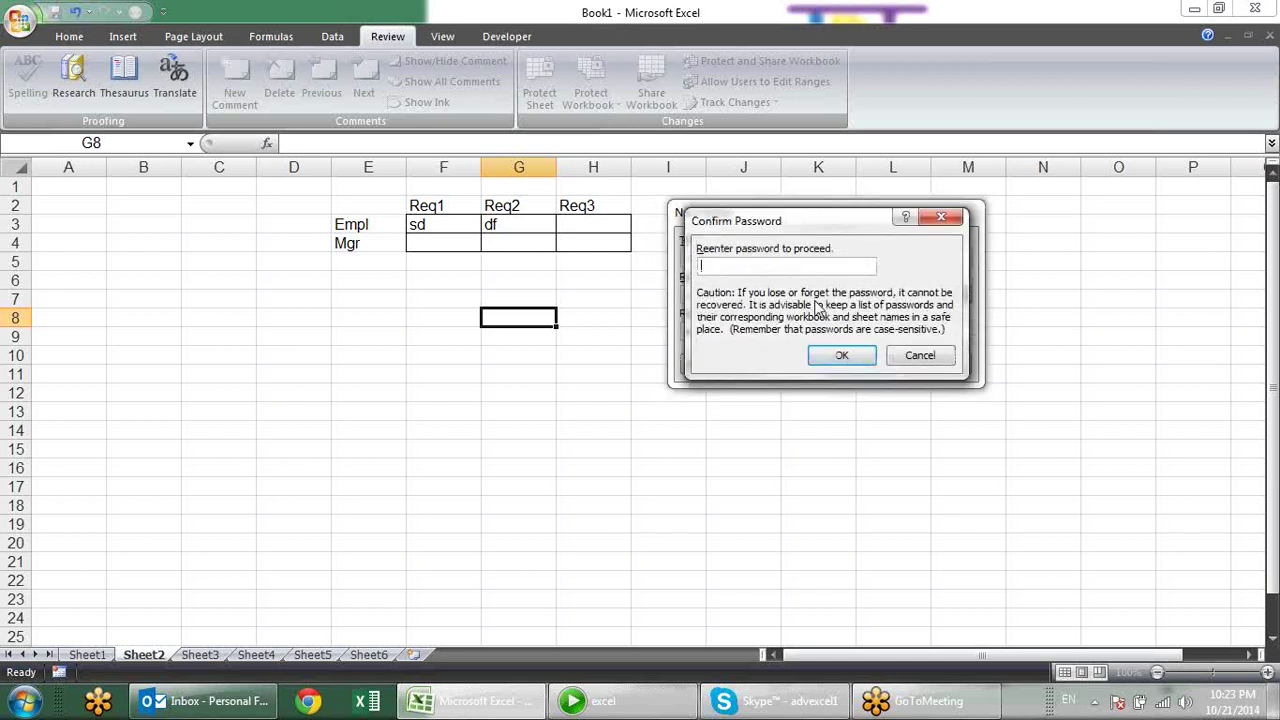
key("Return")
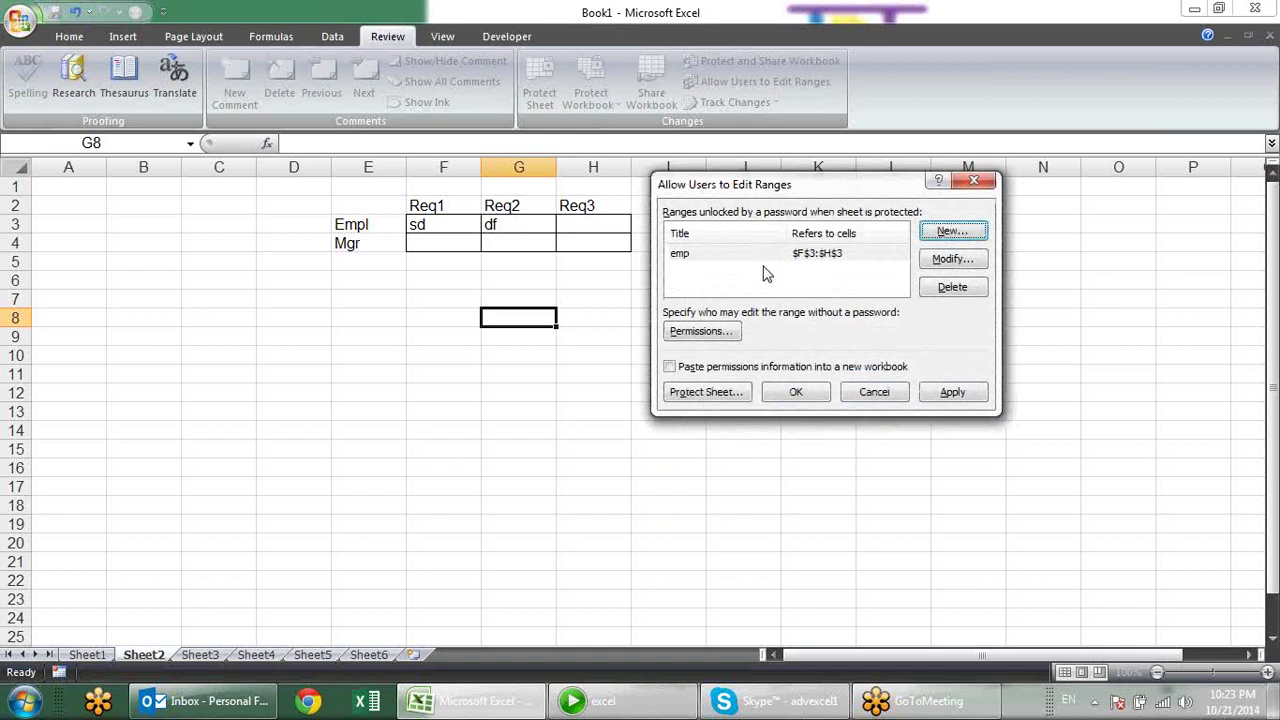
left_click(721, 254)
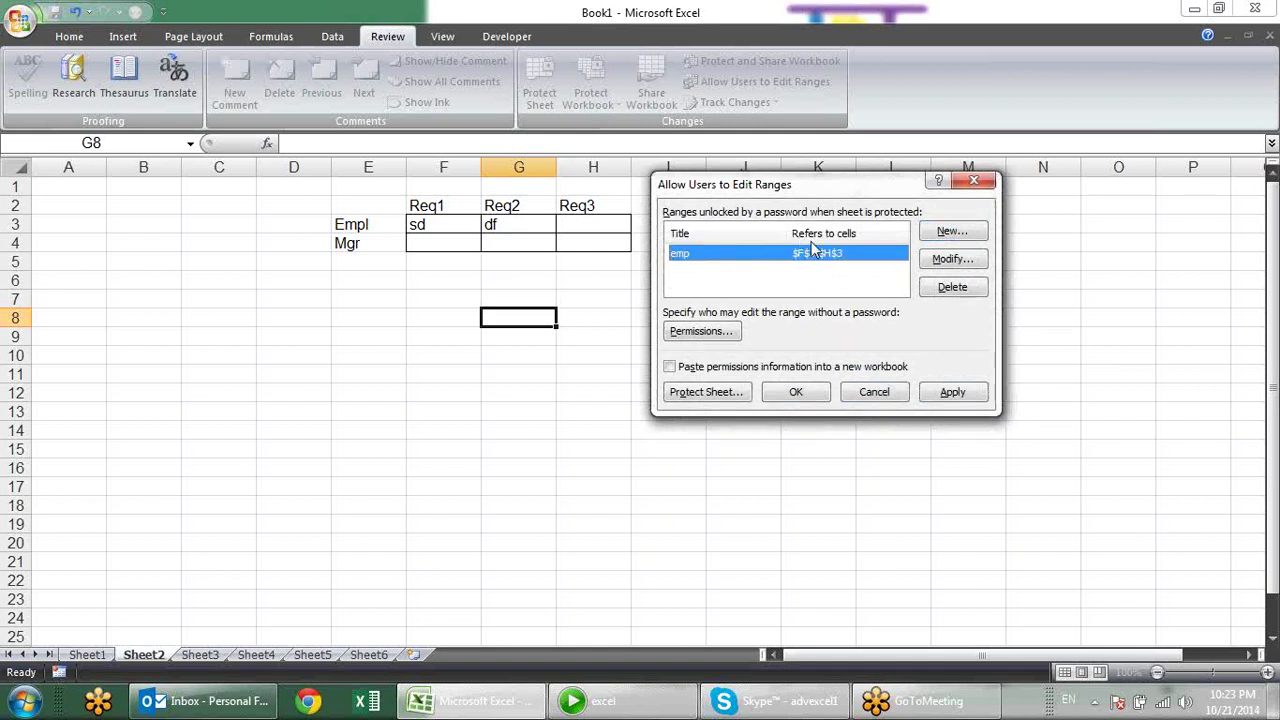
Create the editable range mgr for F4:H4 with a confirmed range password.
left_click(946, 236)
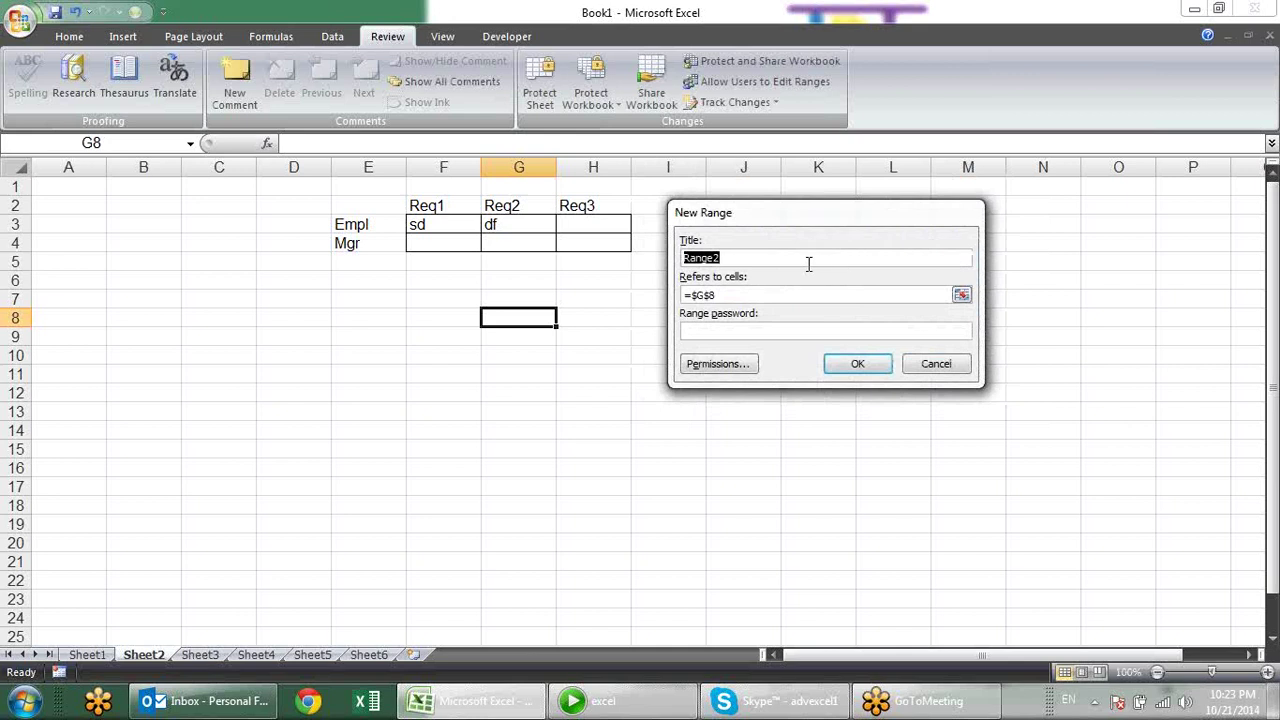
left_click(960, 295)
left_click_drag(443, 246, 581, 245)
left_click_drag(428, 245, 572, 246)
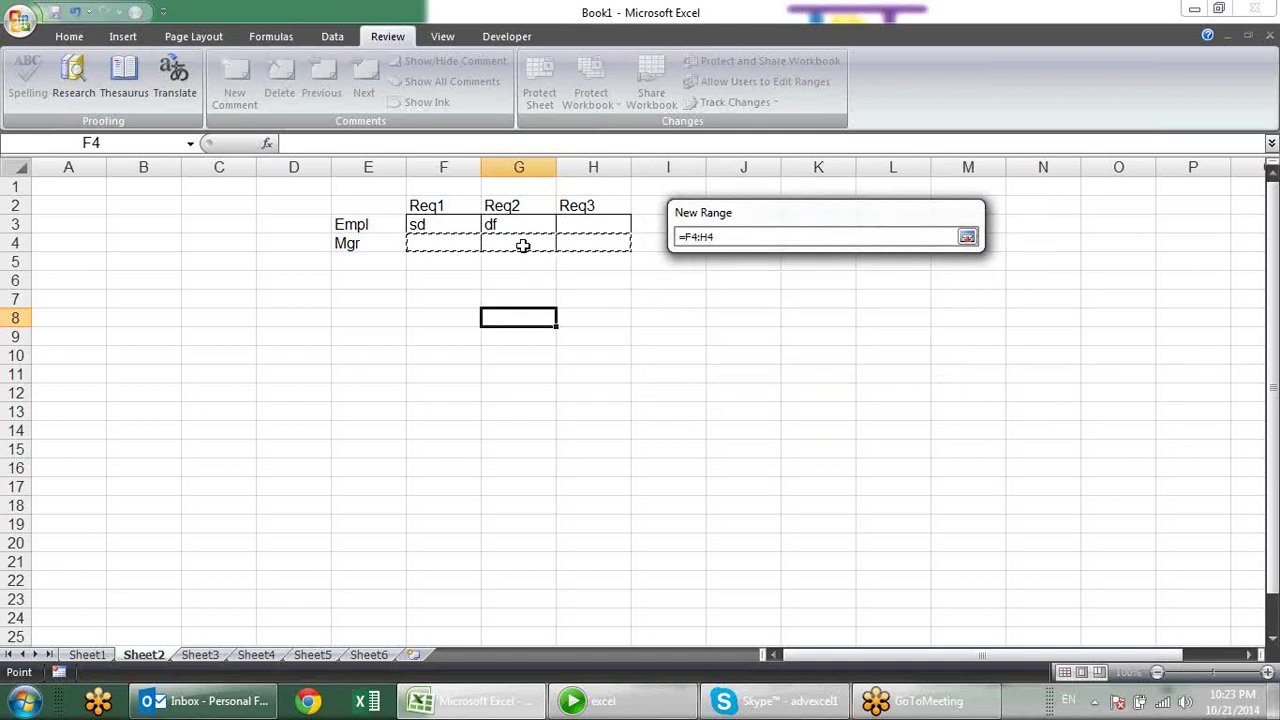
key("Return")
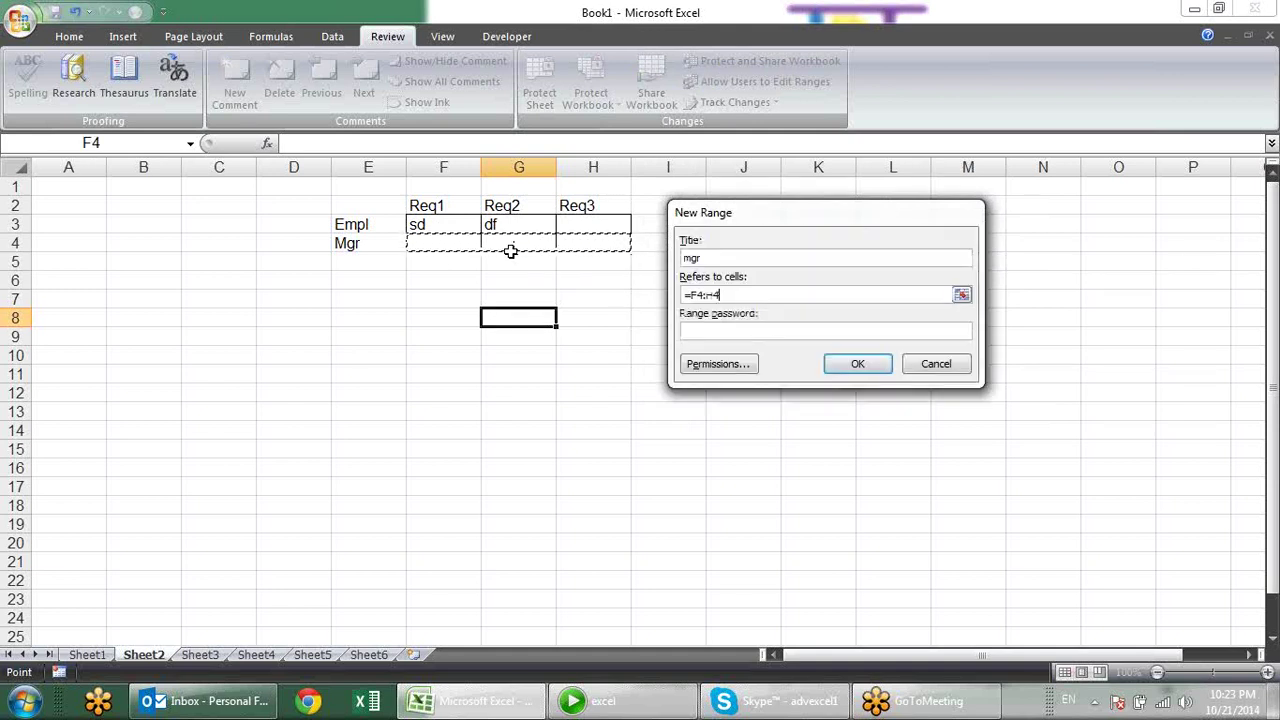
left_click(758, 333)
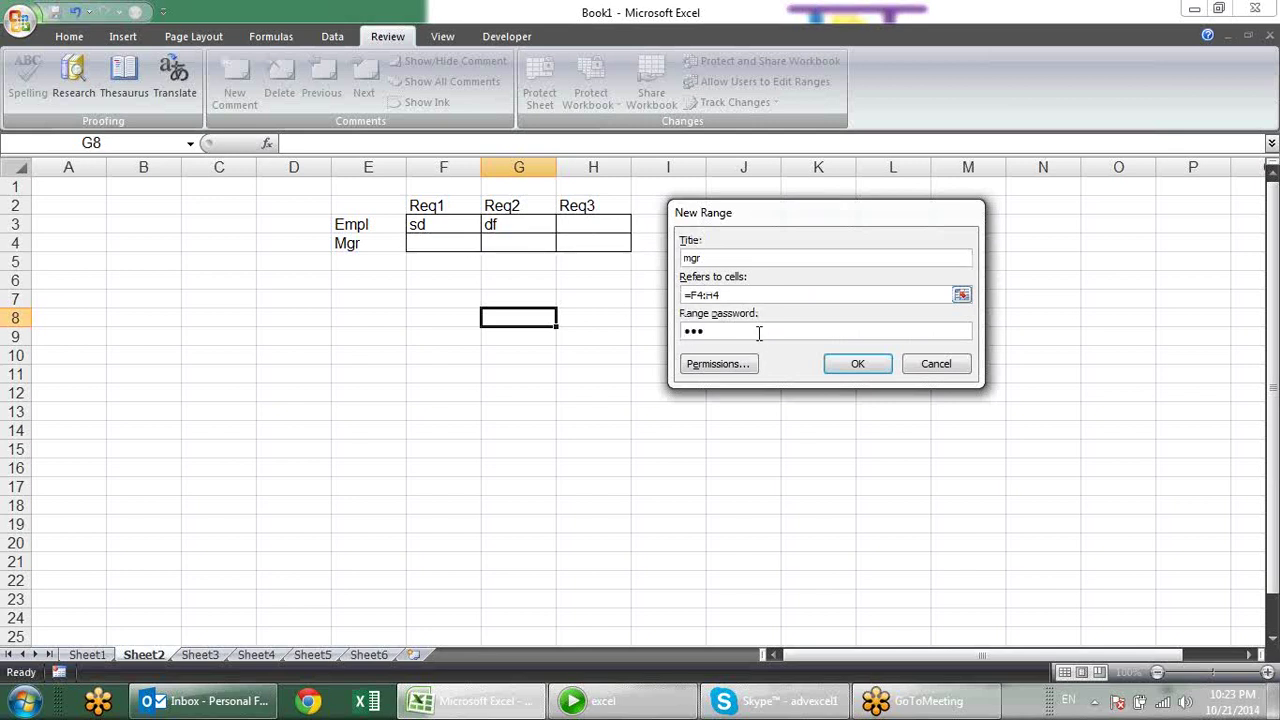
key("Return")
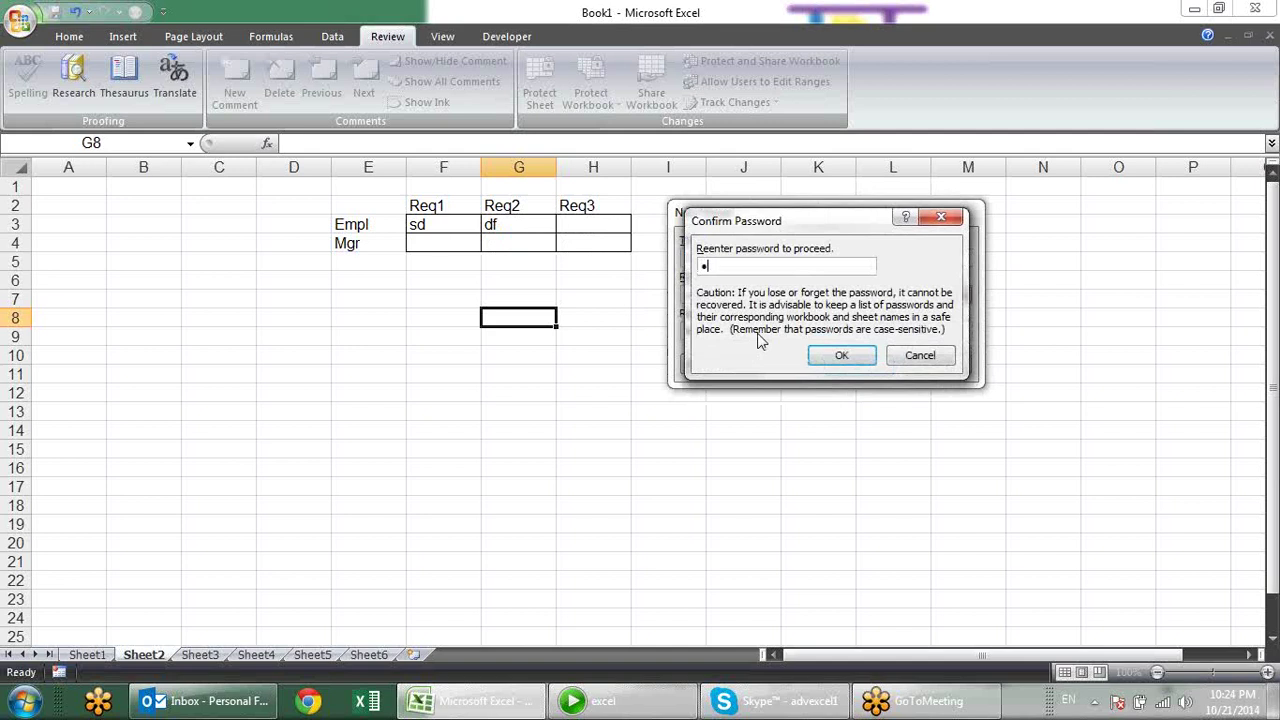
key("Return")
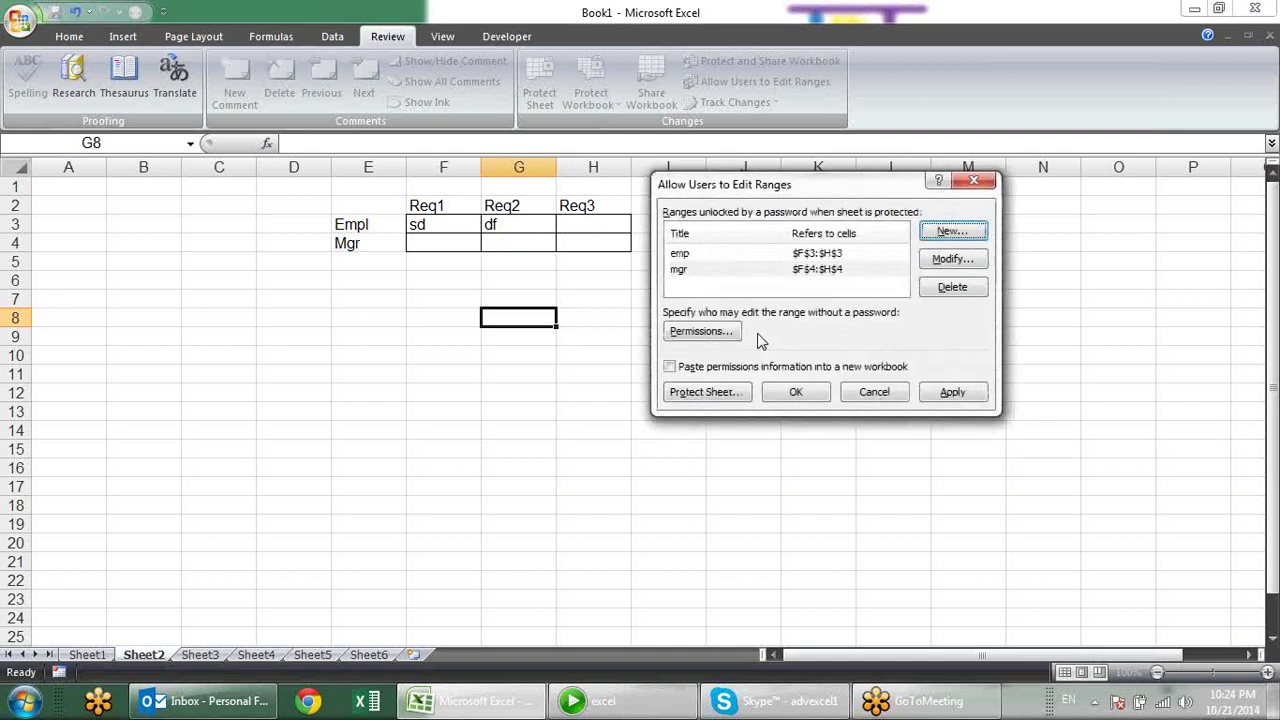
Apply the emp and mgr ranges, close the dialog, and select F3 and F4.
left_click(940, 396)
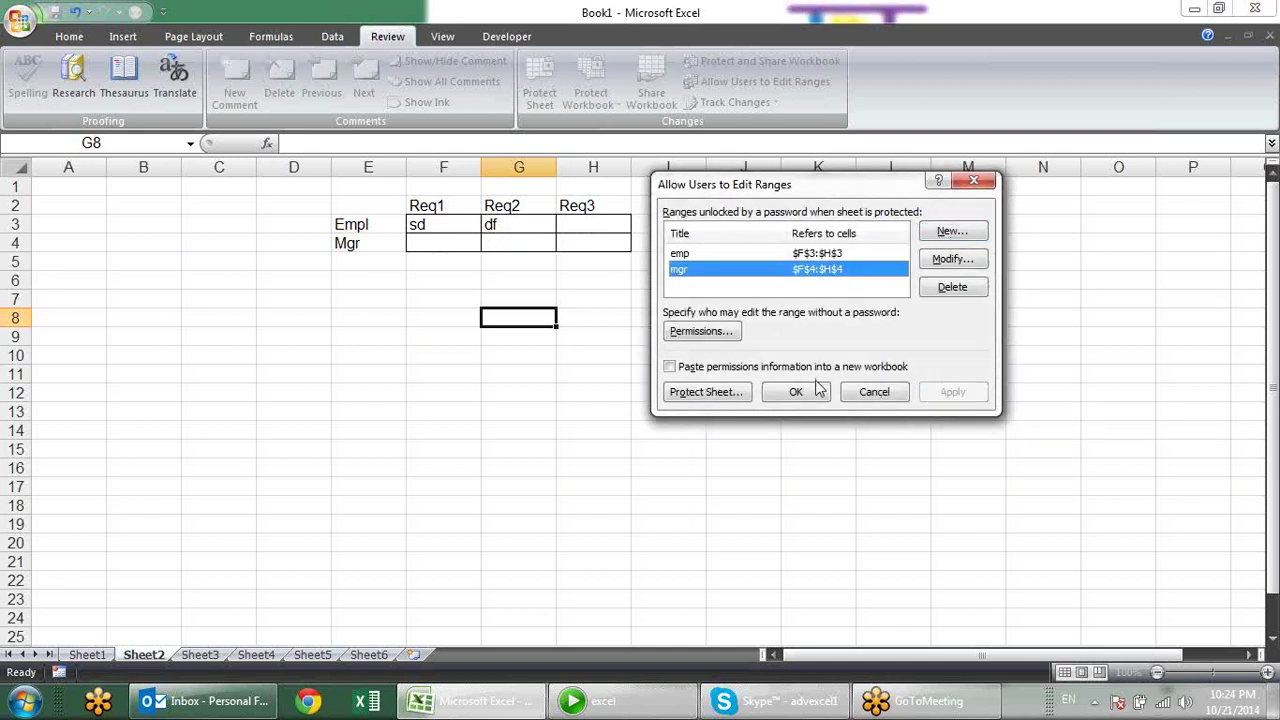
left_click(800, 394)
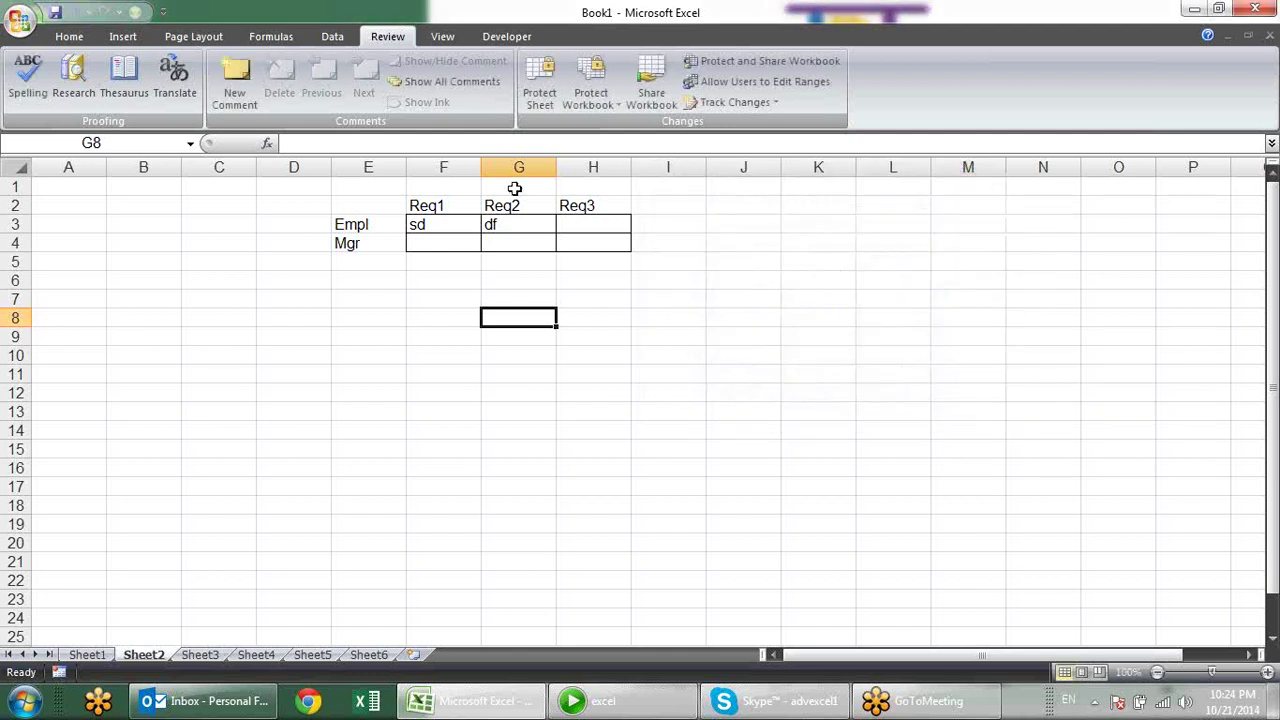
left_click(455, 216)
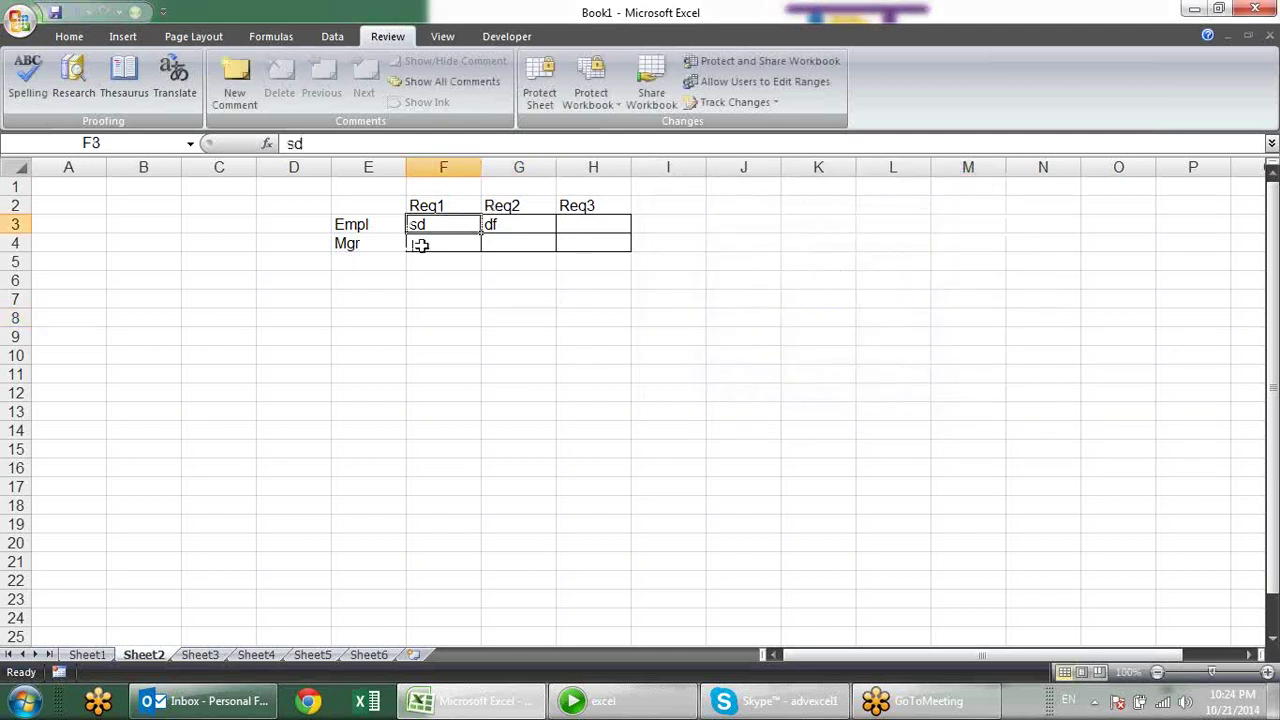
left_click(420, 246)
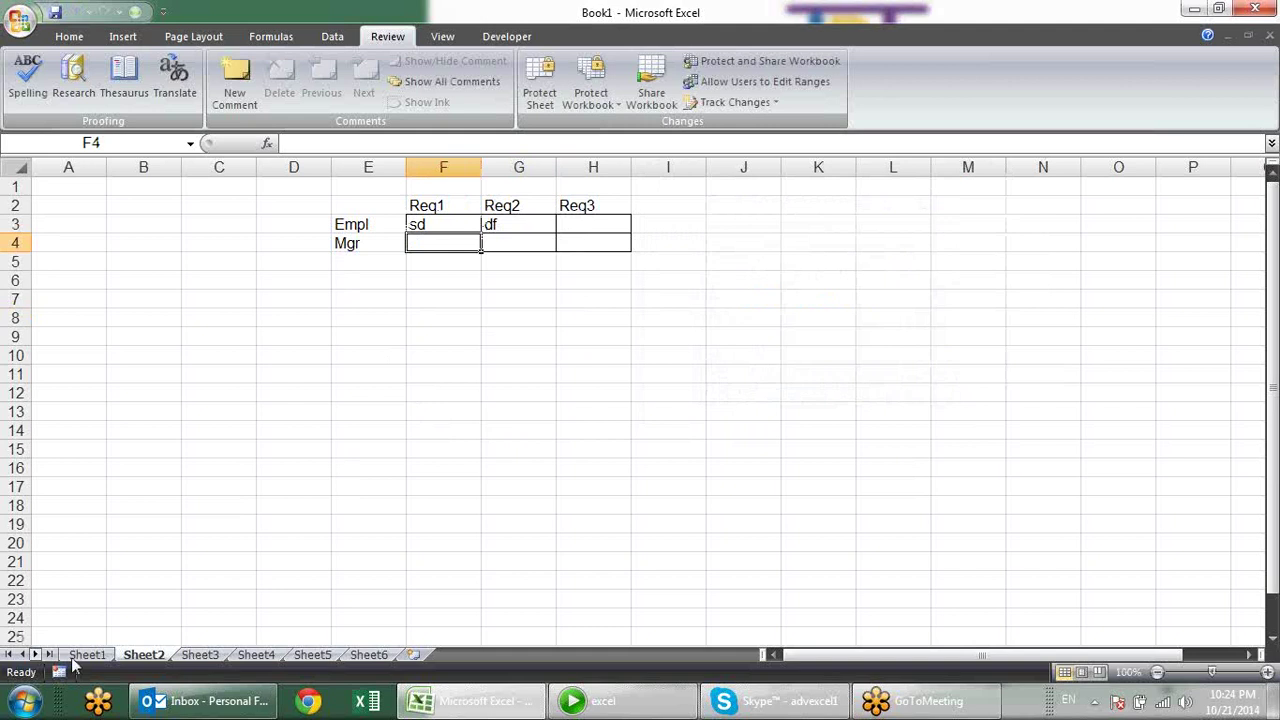
Protect Sheet2 via its tab menu and confirm a cell outside the ranges is locked.
right_click(140, 657)
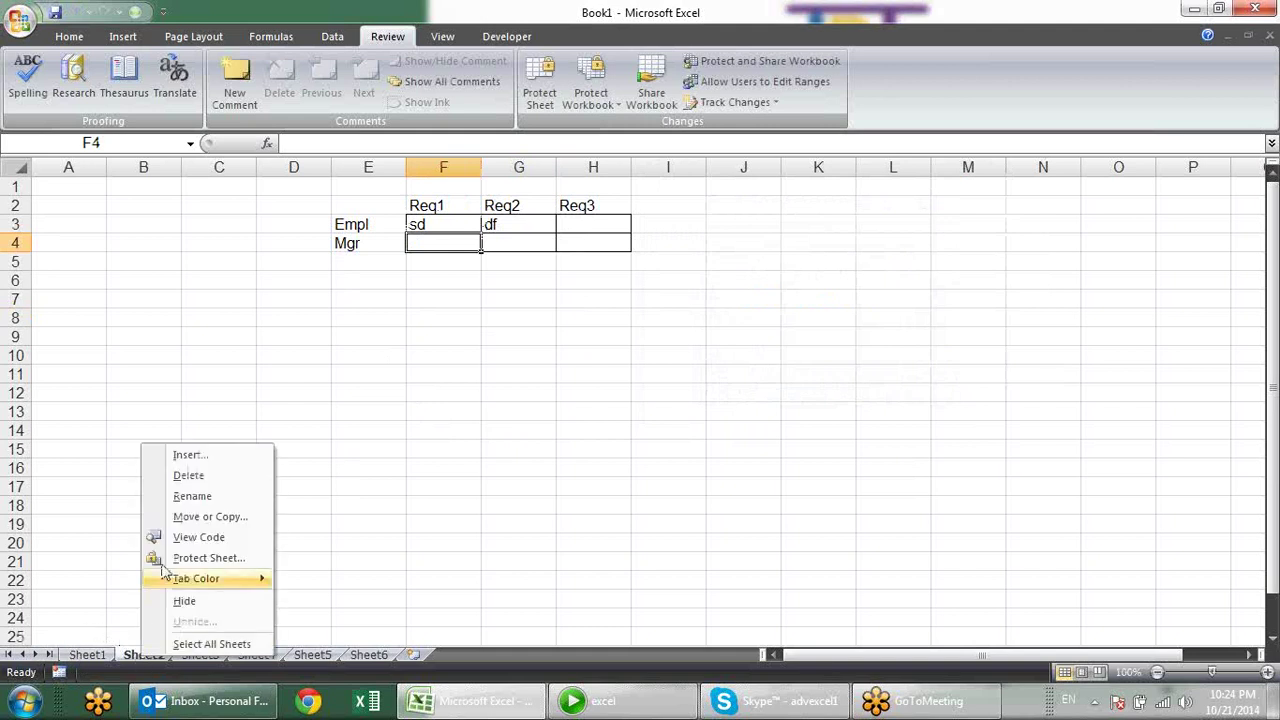
left_click(224, 559)
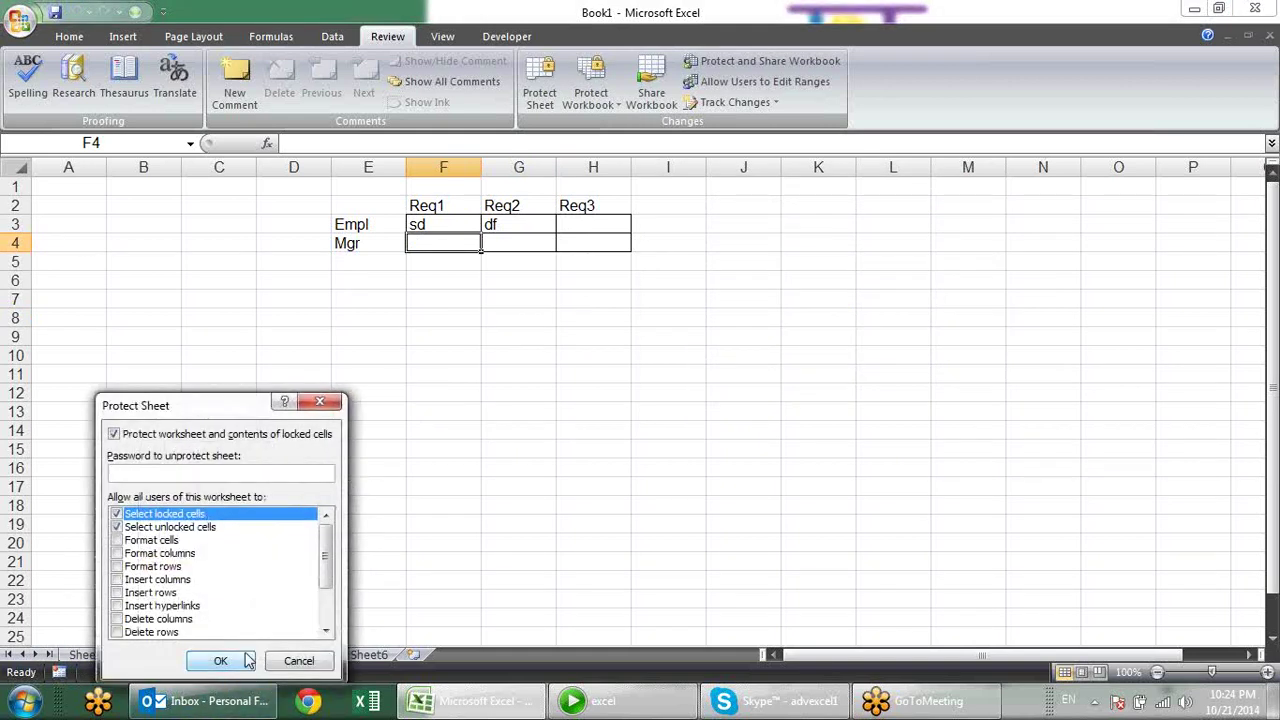
left_click(220, 660)
left_click(898, 340)
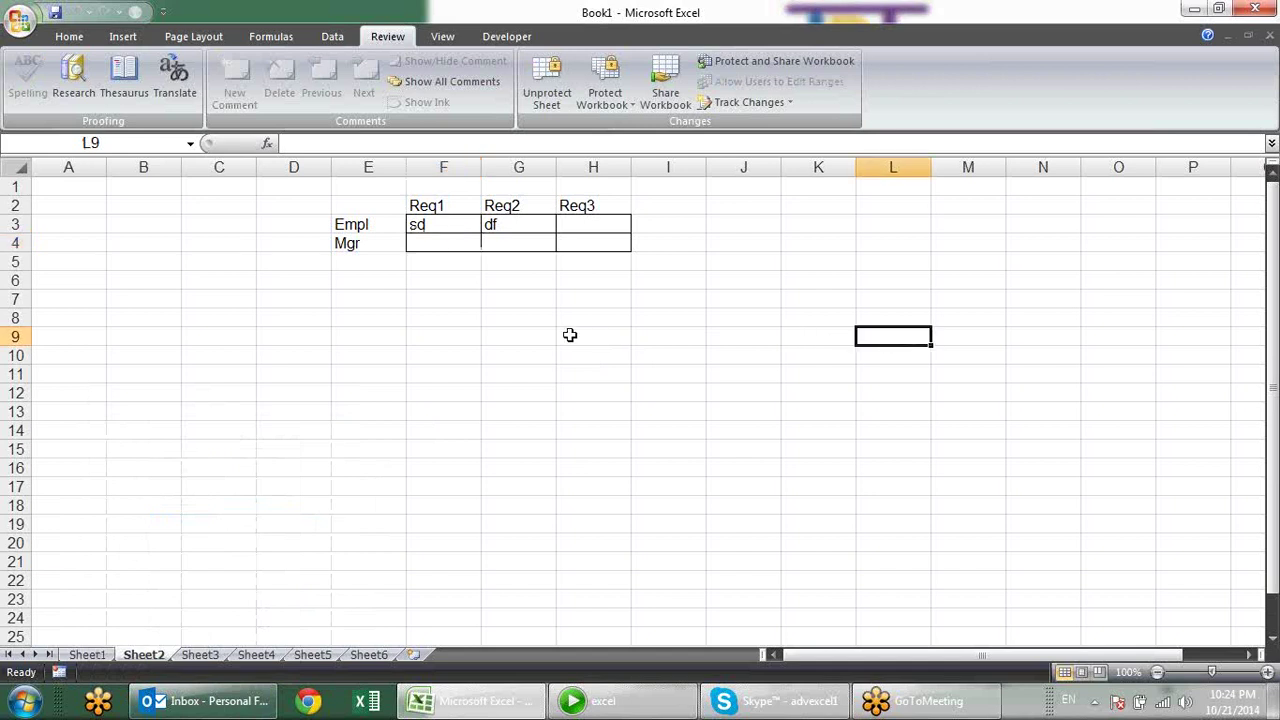
left_click(530, 333)
type("a")
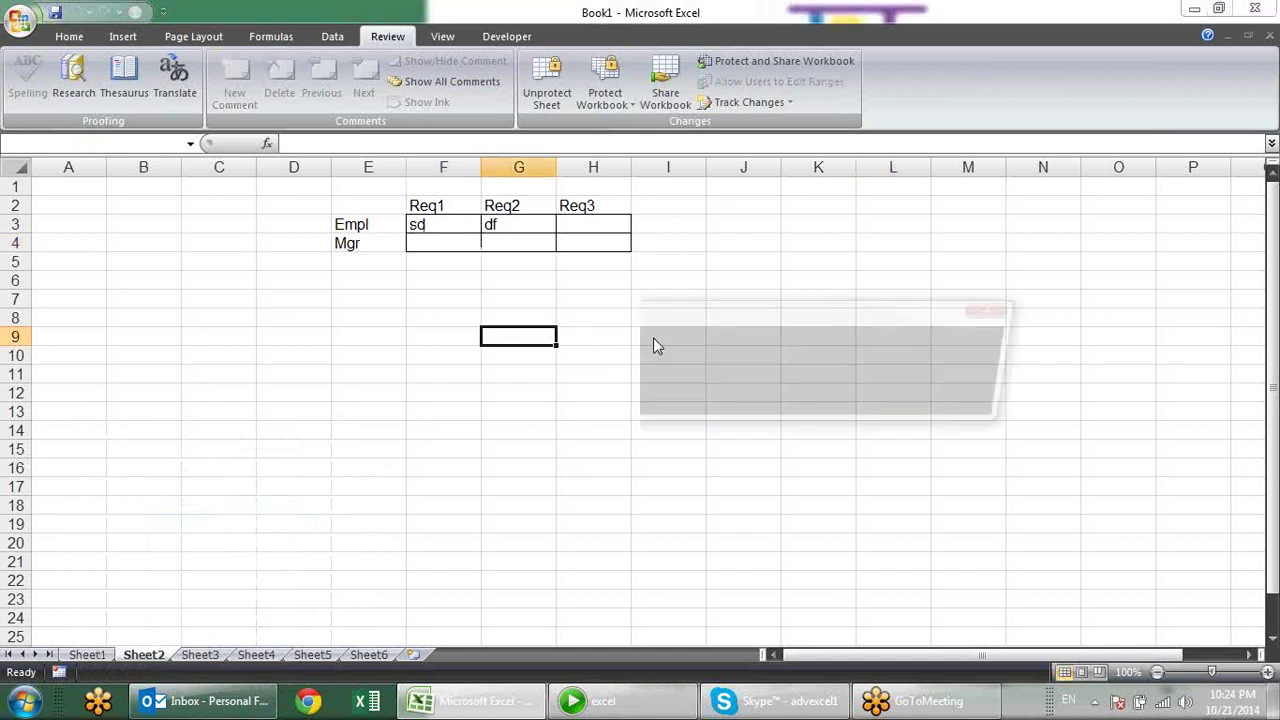
left_click(643, 407)
left_click(655, 290)
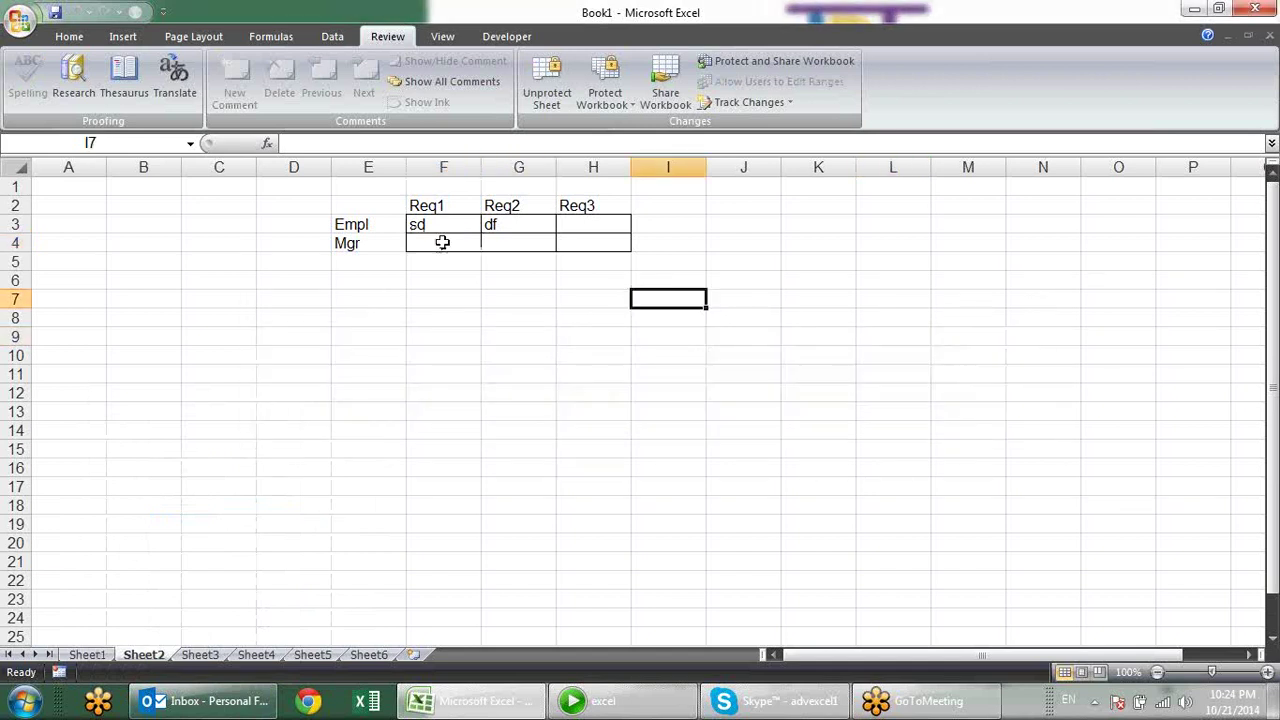
left_click(442, 226)
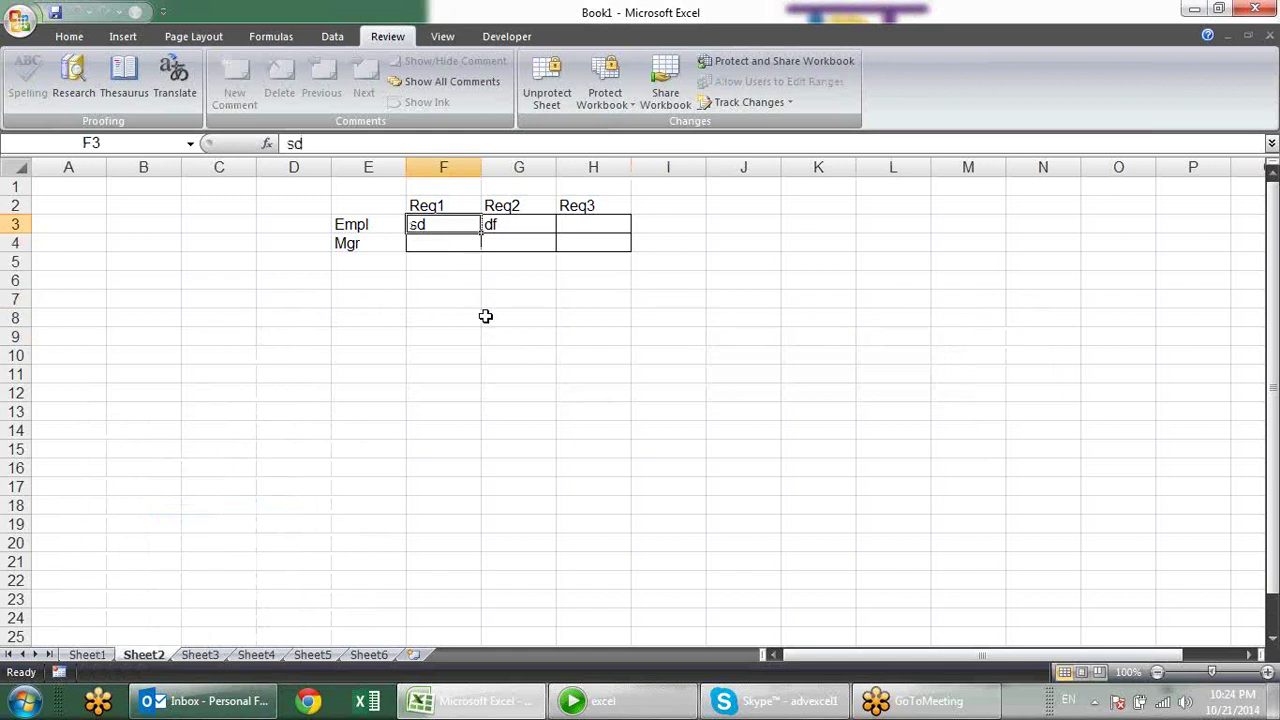
Unlock the emp range with its password and enter appraisal in F3.
key("F2")
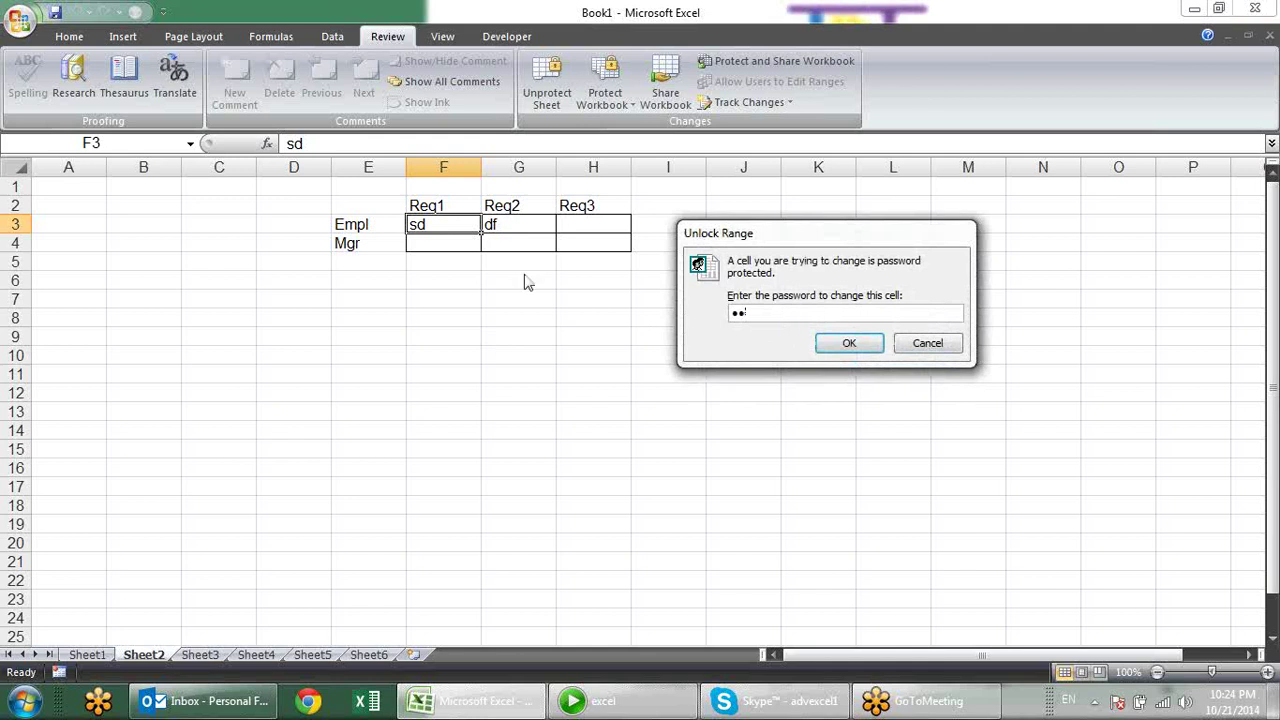
left_click_drag(776, 314, 701, 311)
left_click(835, 343)
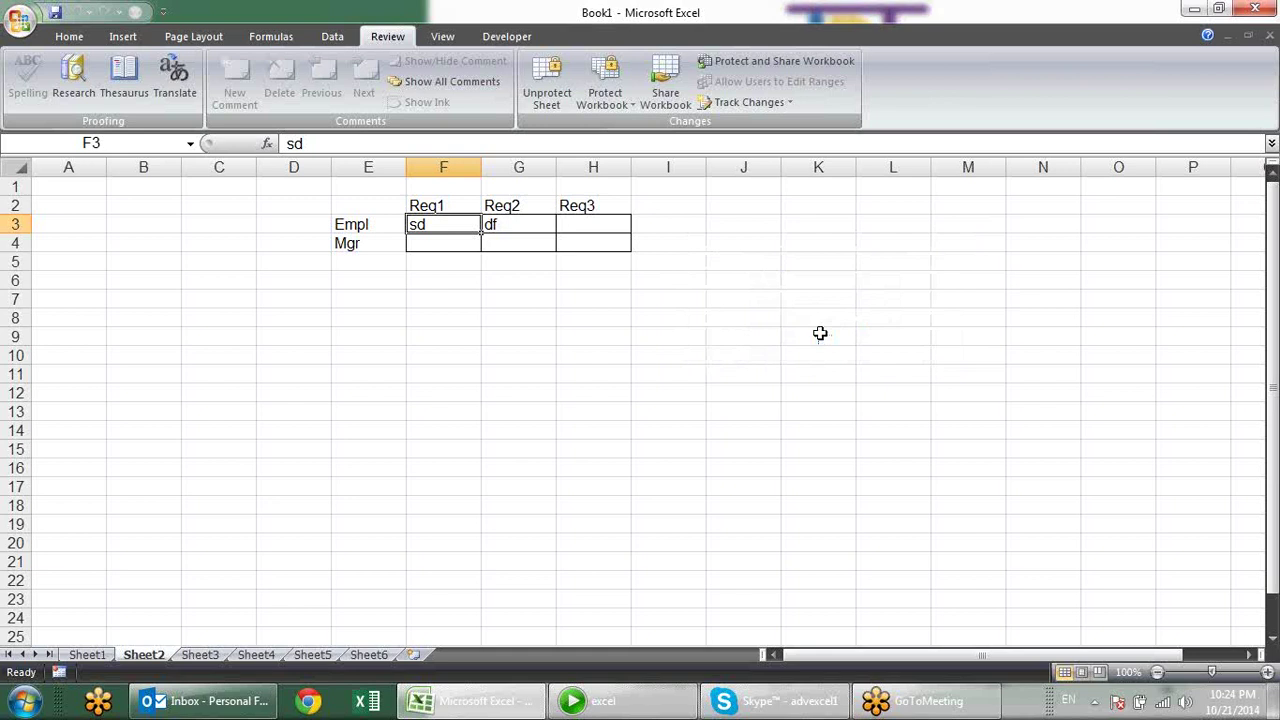
type("apprais")
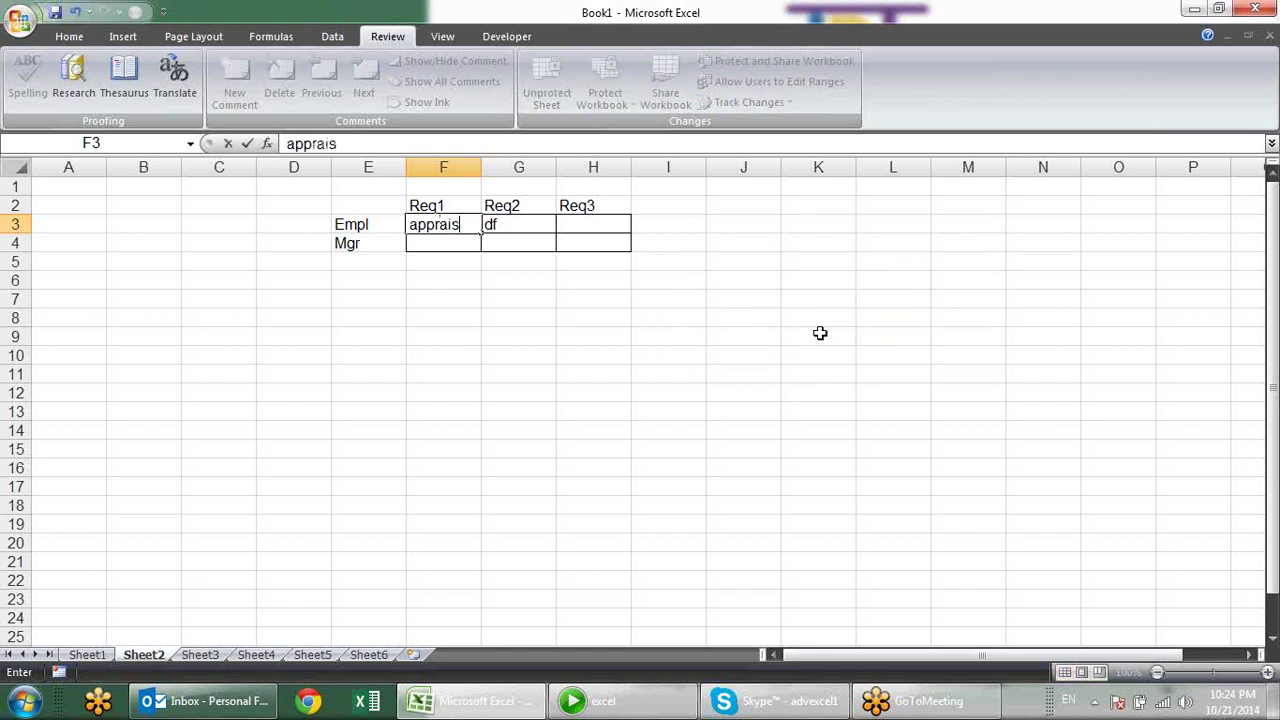
type("al")
key("ctrl+Return")
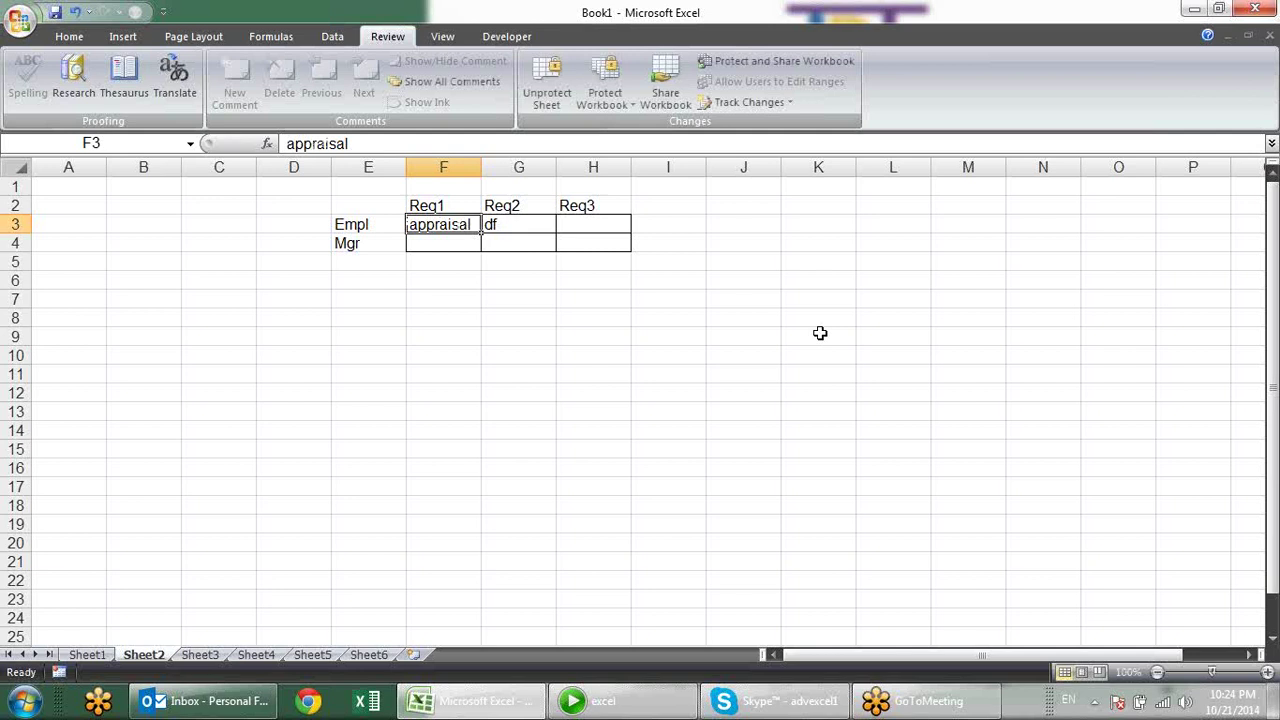
Enter Increment in G3 and manpower in H3, then double-click F4 for the Mgr password prompt.
left_click(537, 219)
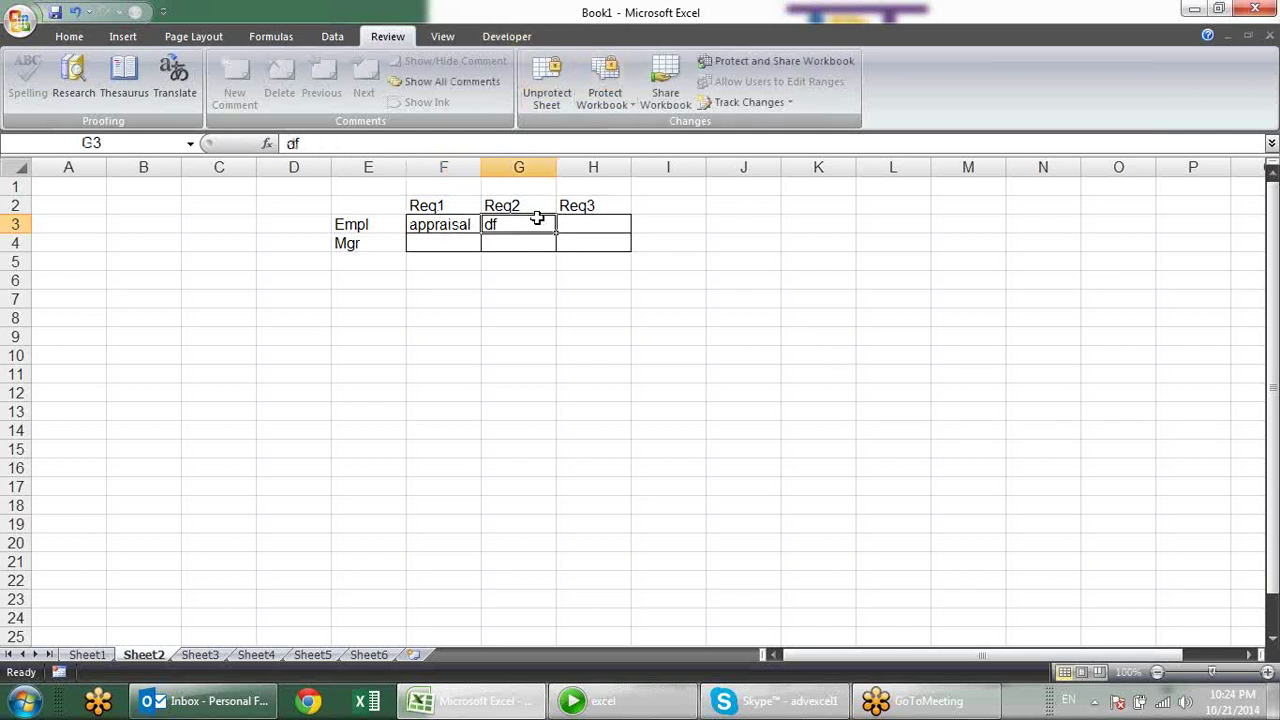
type("Increment")
key("ctrl+Return")
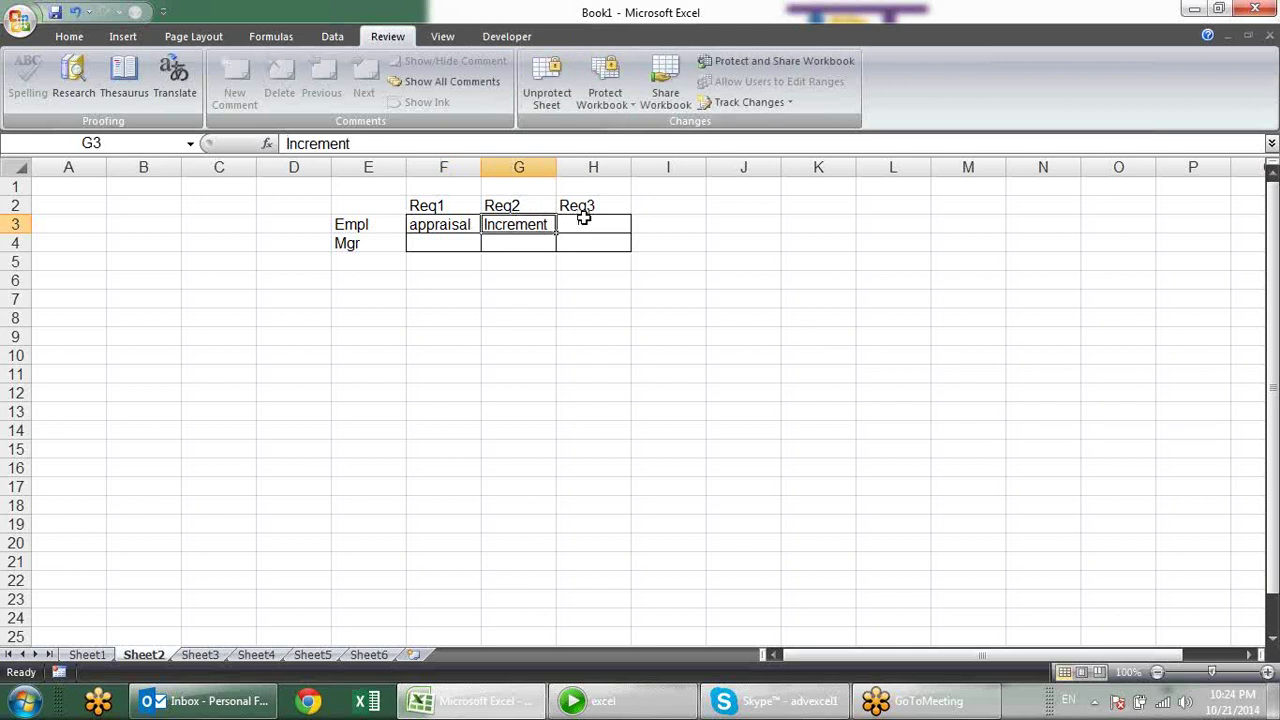
left_click(584, 216)
type("manpower")
key("Return")
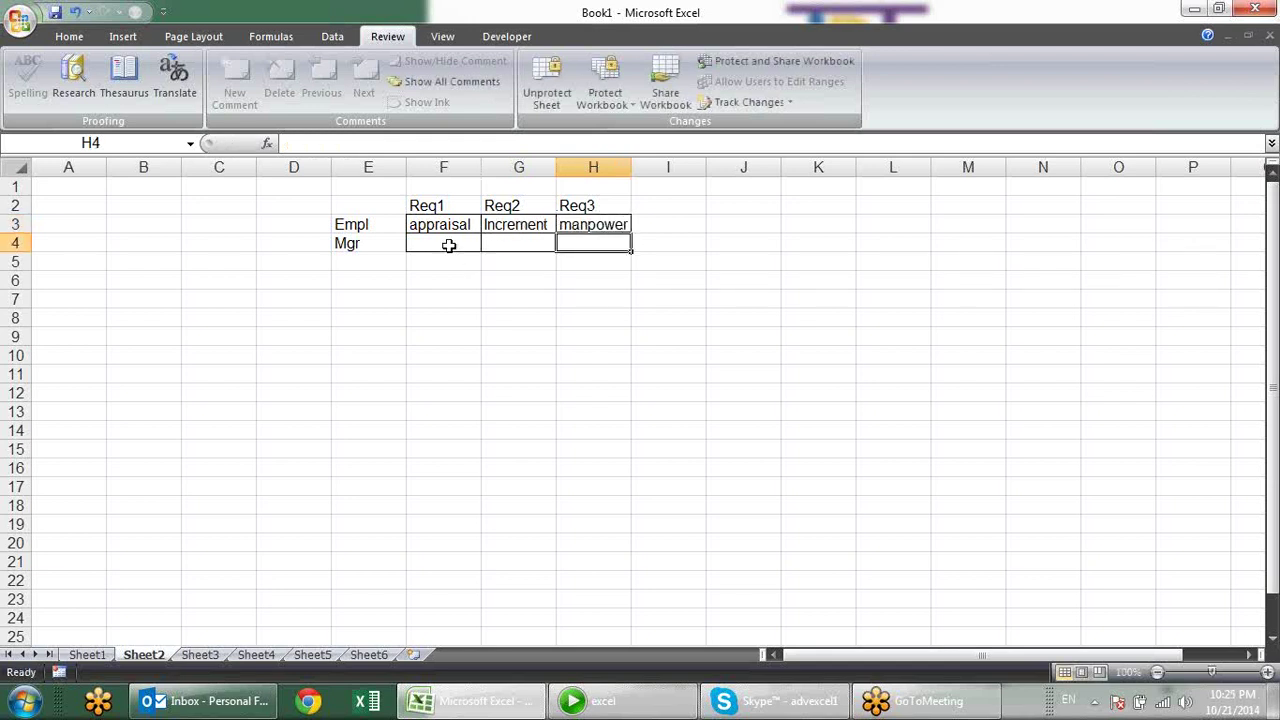
double_click(448, 245)
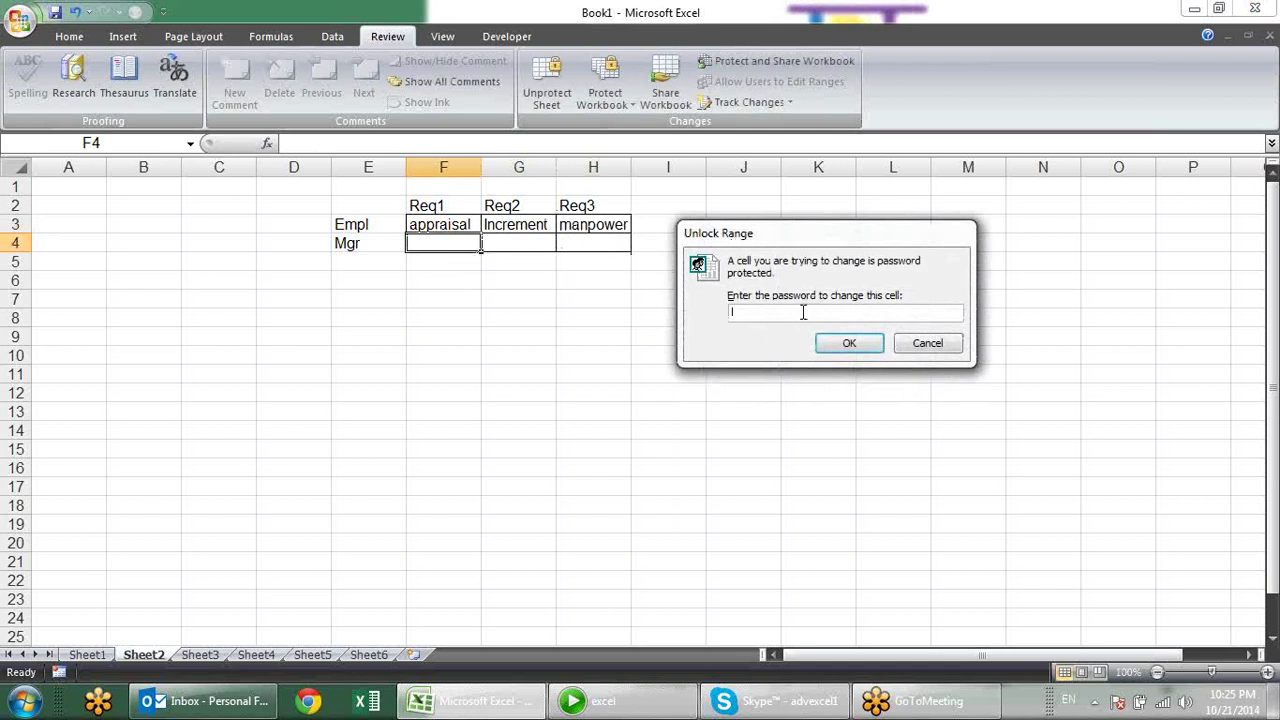
Unlock the mgr range by entering its range password.
left_click(757, 313)
key("Return")
left_click(550, 302)
left_click(461, 243)
Type test entries df in F4 and sdf in G4.
type("df")
key("BackSpace")
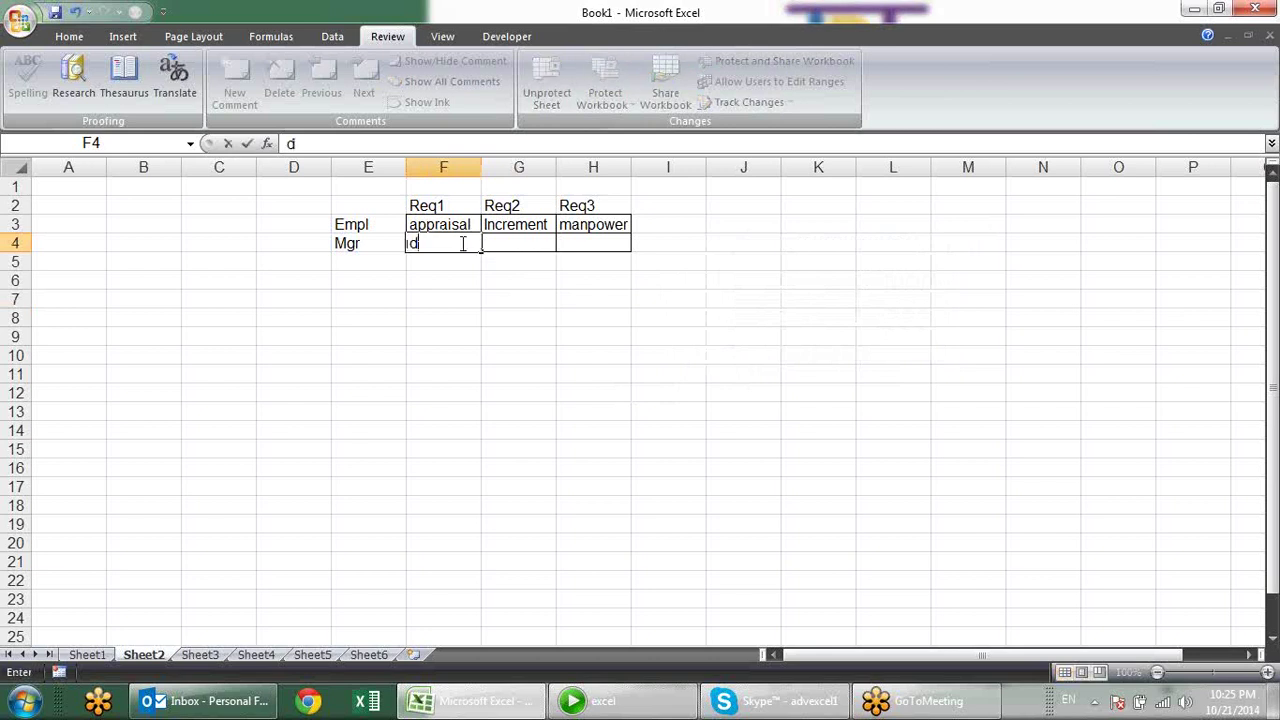
type("df")
left_click(461, 243)
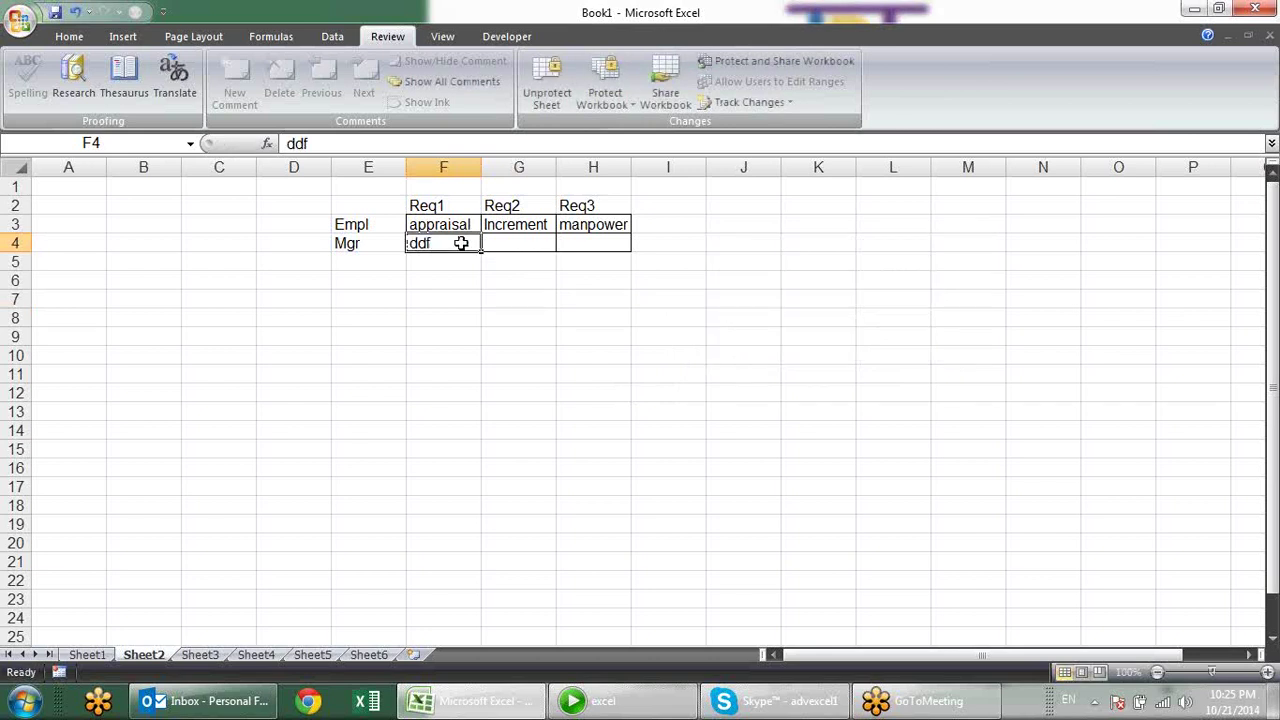
left_click(503, 244)
type("sdf")
left_click(601, 242)
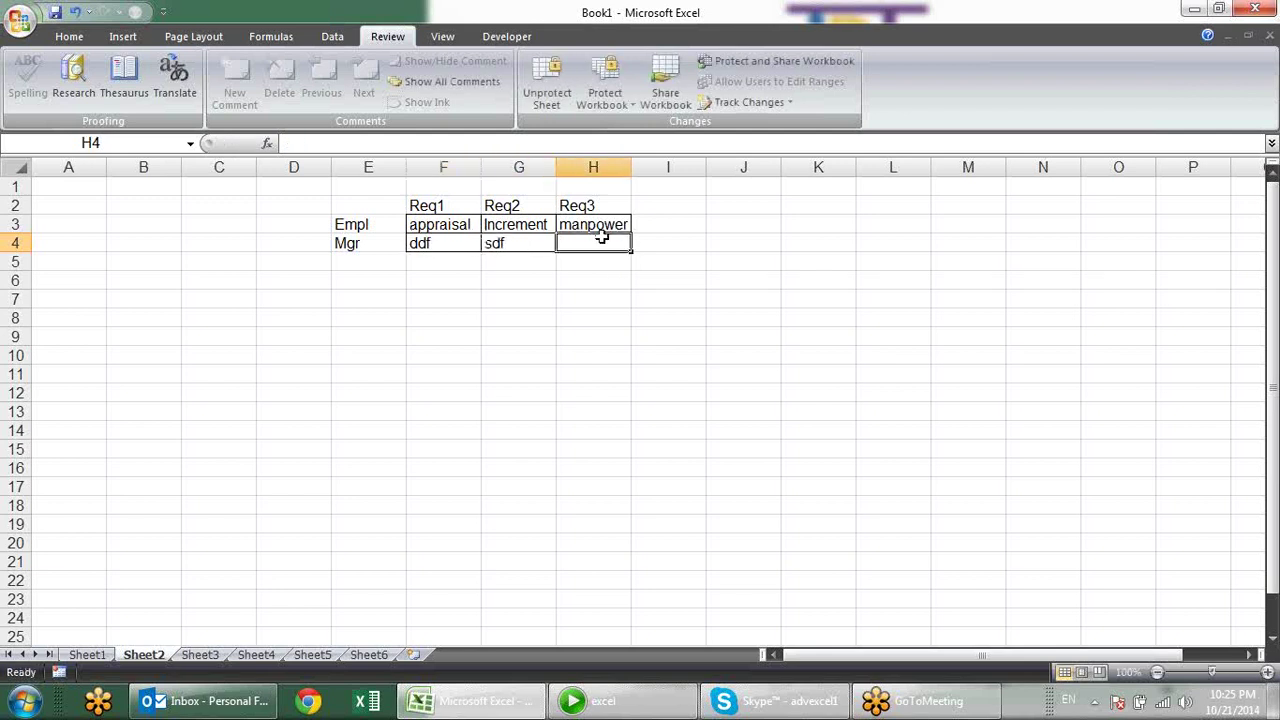
Record approved in F4, rejected in G4 and approved in H4, then recheck F4.
left_click(463, 242)
type("approved")
left_click(465, 243)
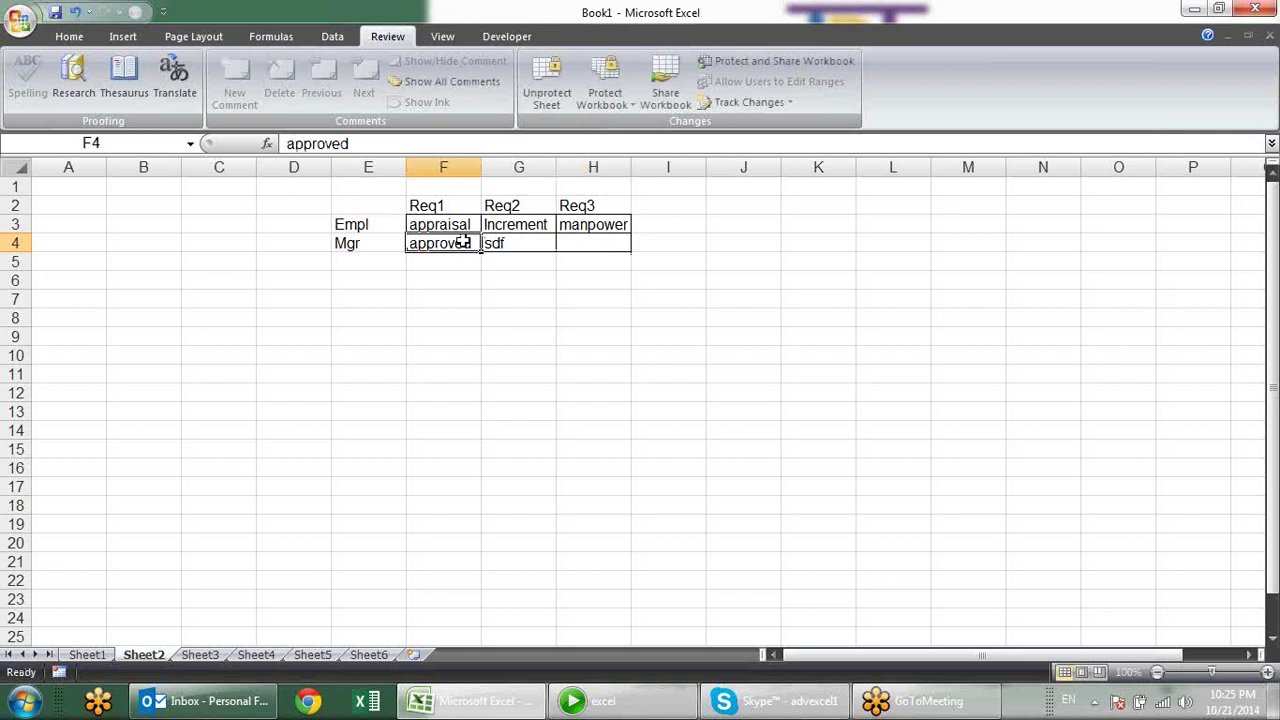
left_click(520, 244)
type("req")
type("jec")
type("ed")
left_click(519, 238)
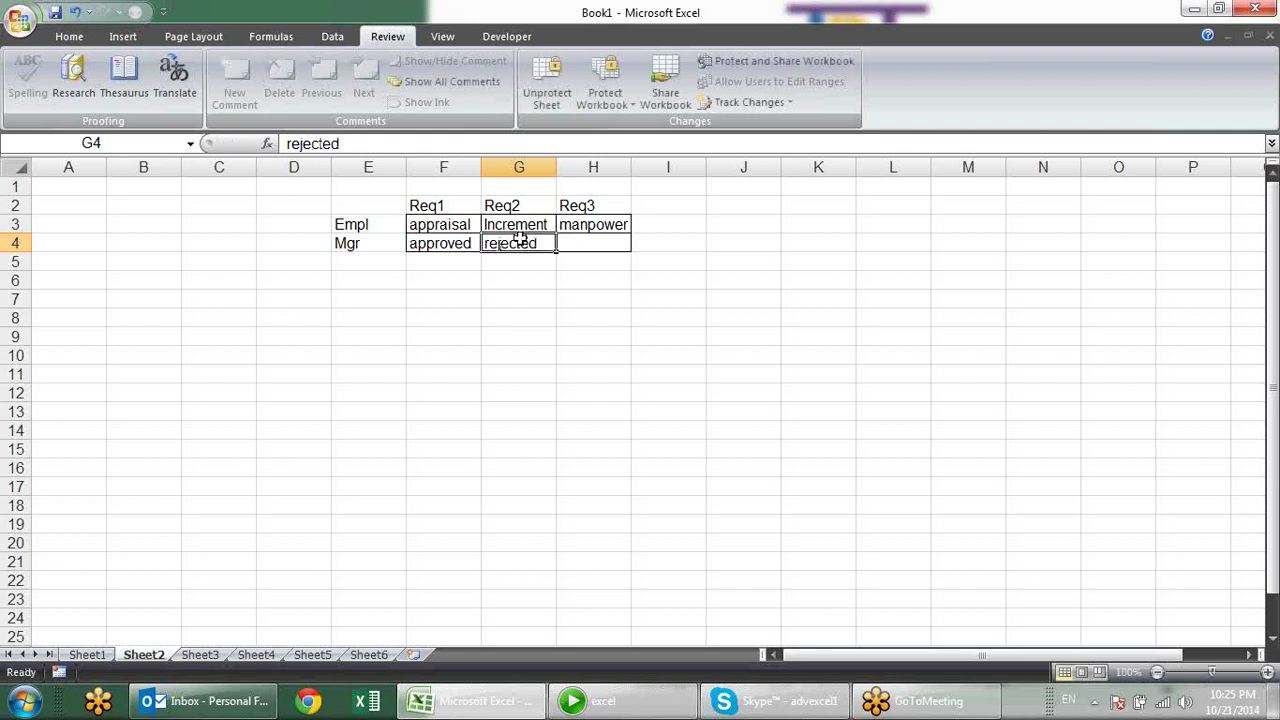
left_click(569, 238)
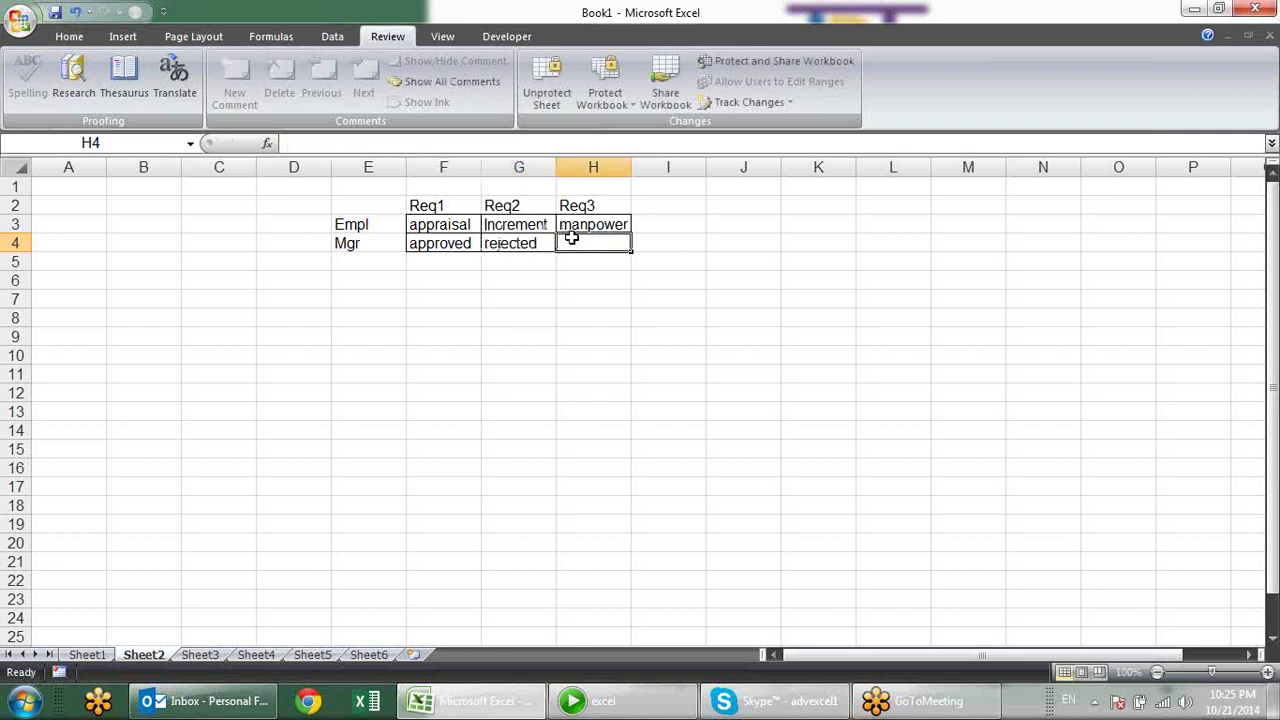
type("approved")
key("Return")
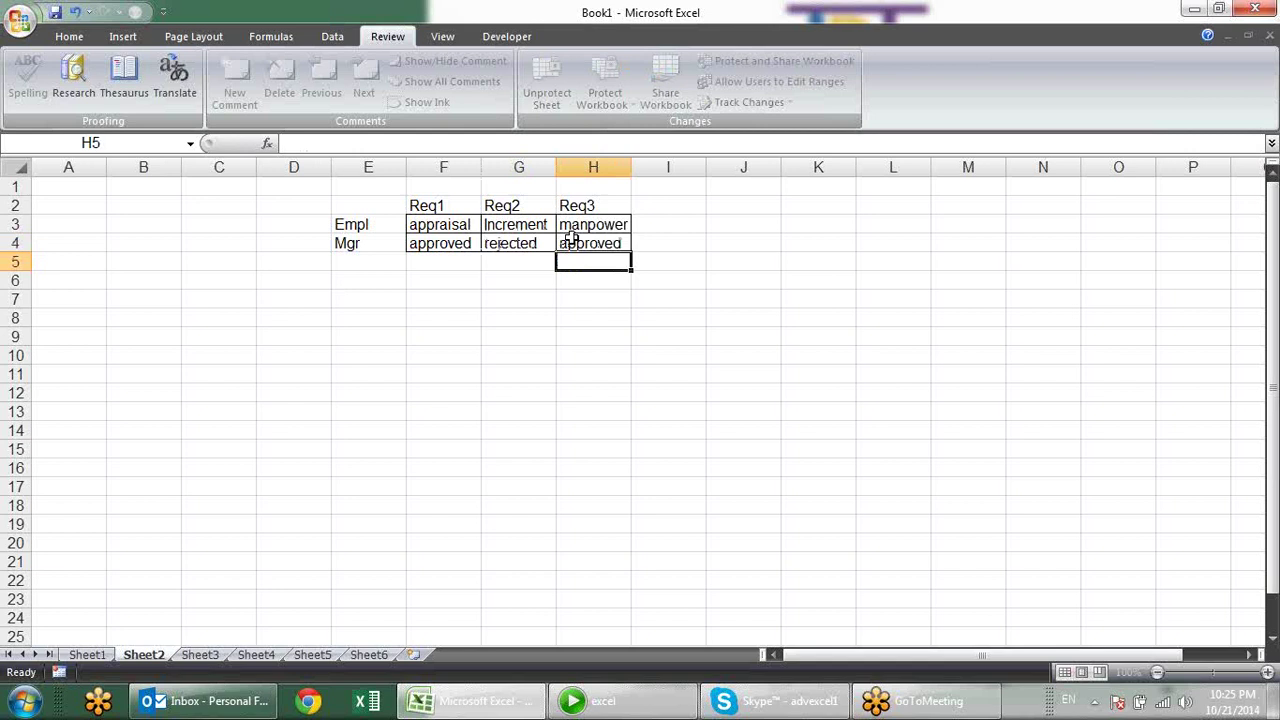
left_click(534, 267)
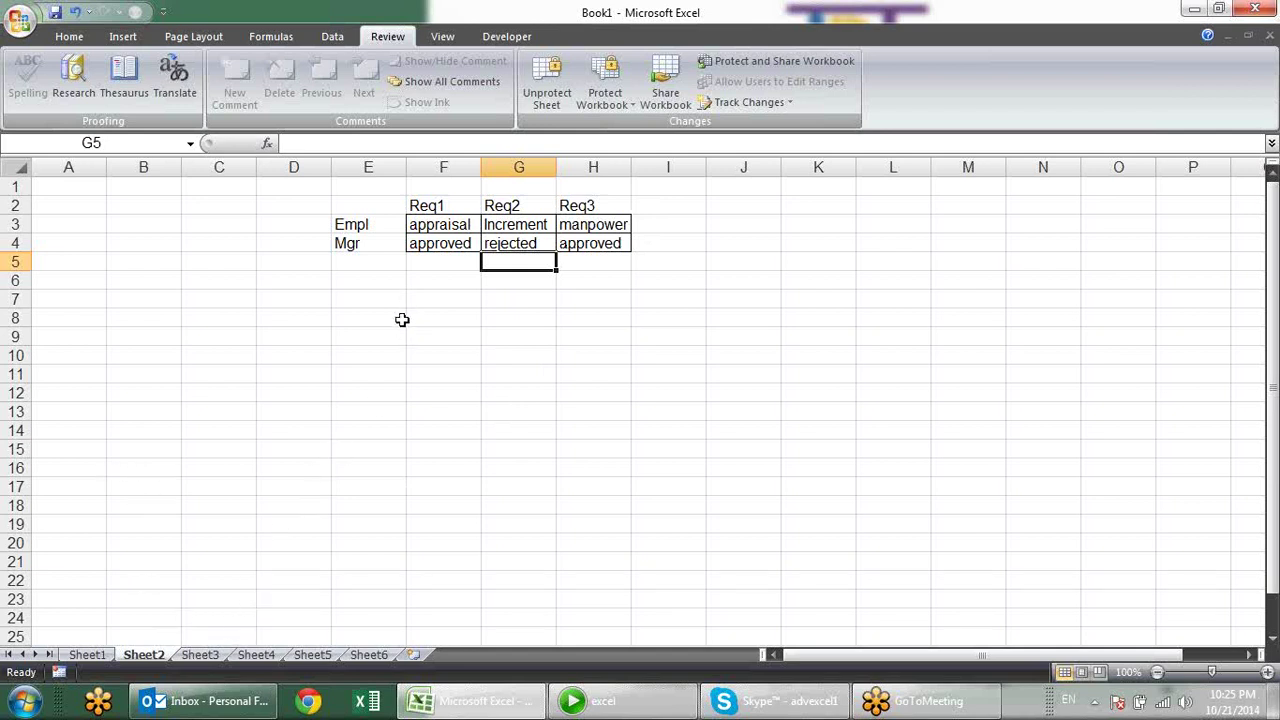
double_click(443, 243)
Leave F4 and return to Sheet1's Name, Mobile and Marks form.
left_click(353, 516)
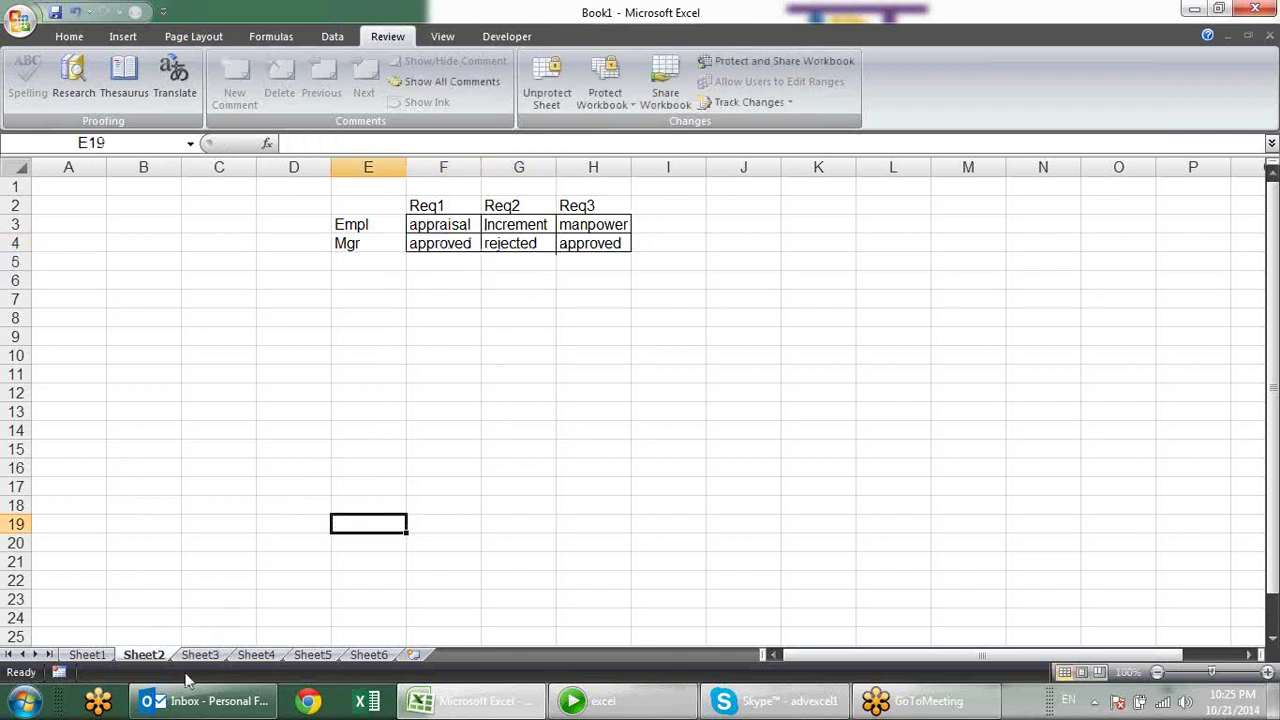
left_click(192, 658)
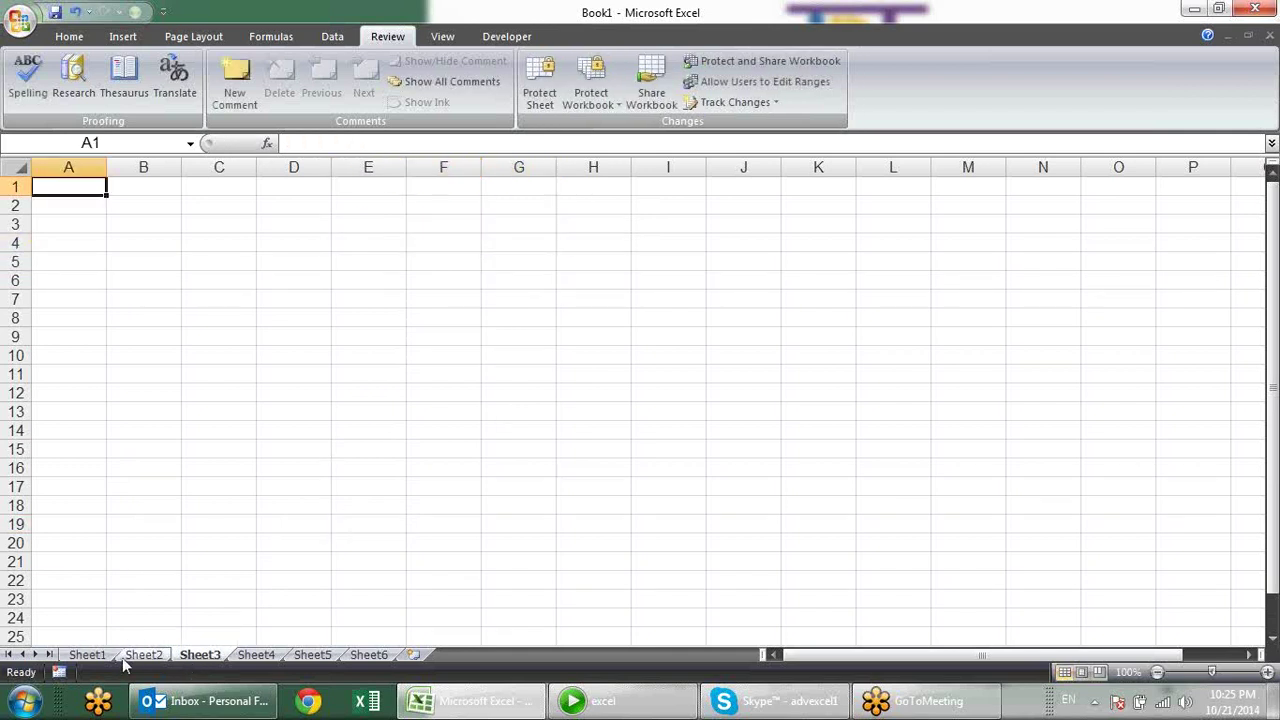
left_click(148, 656)
left_click(88, 656)
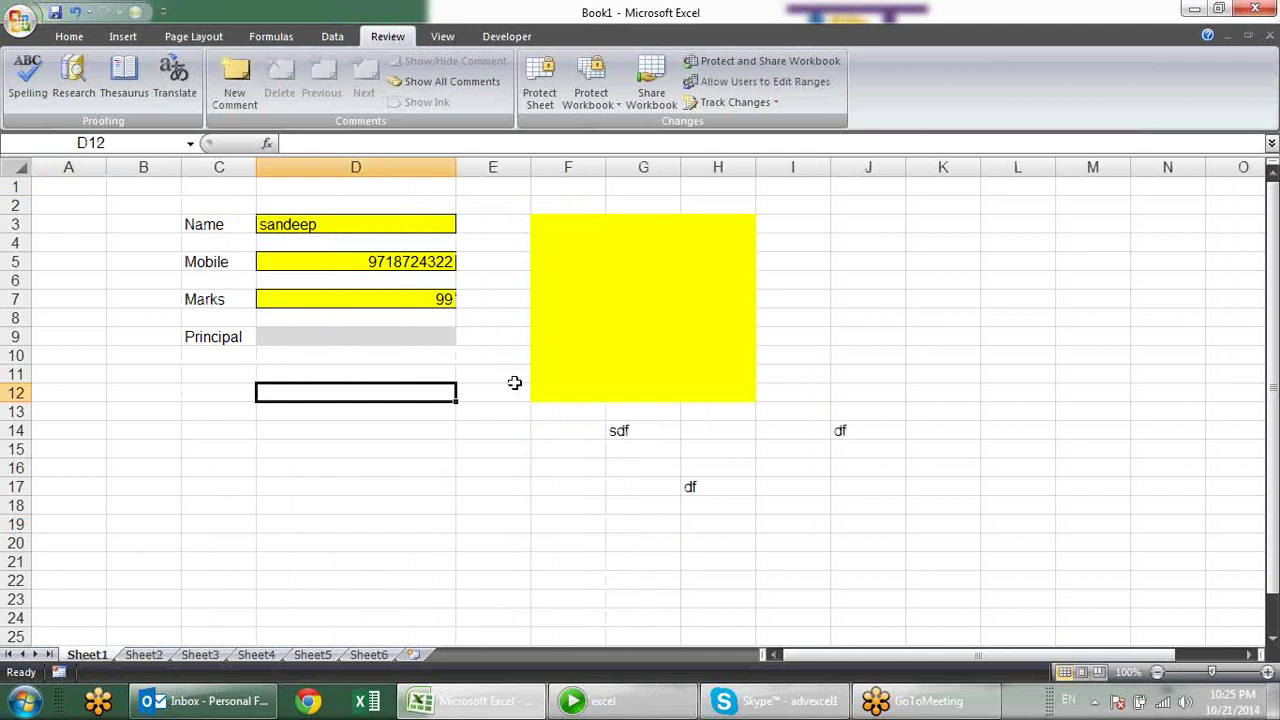
left_click(408, 526)
left_click_drag(430, 393, 745, 415)
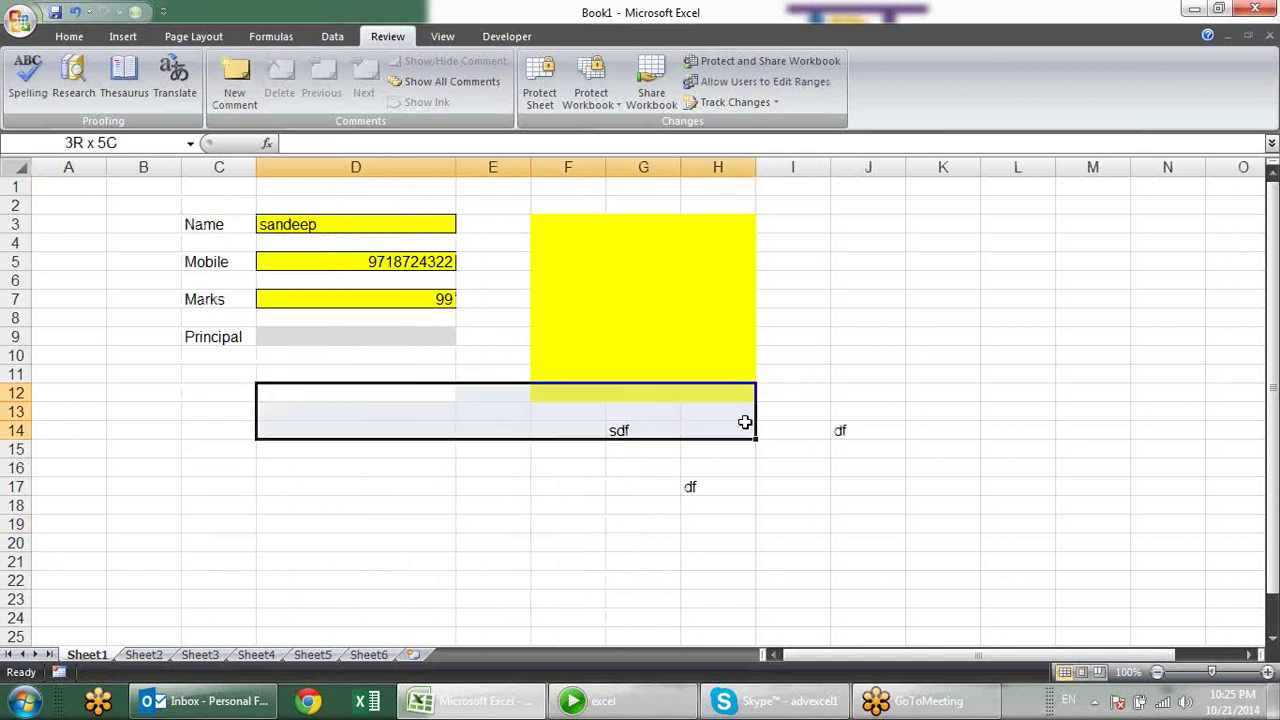
left_click(808, 510)
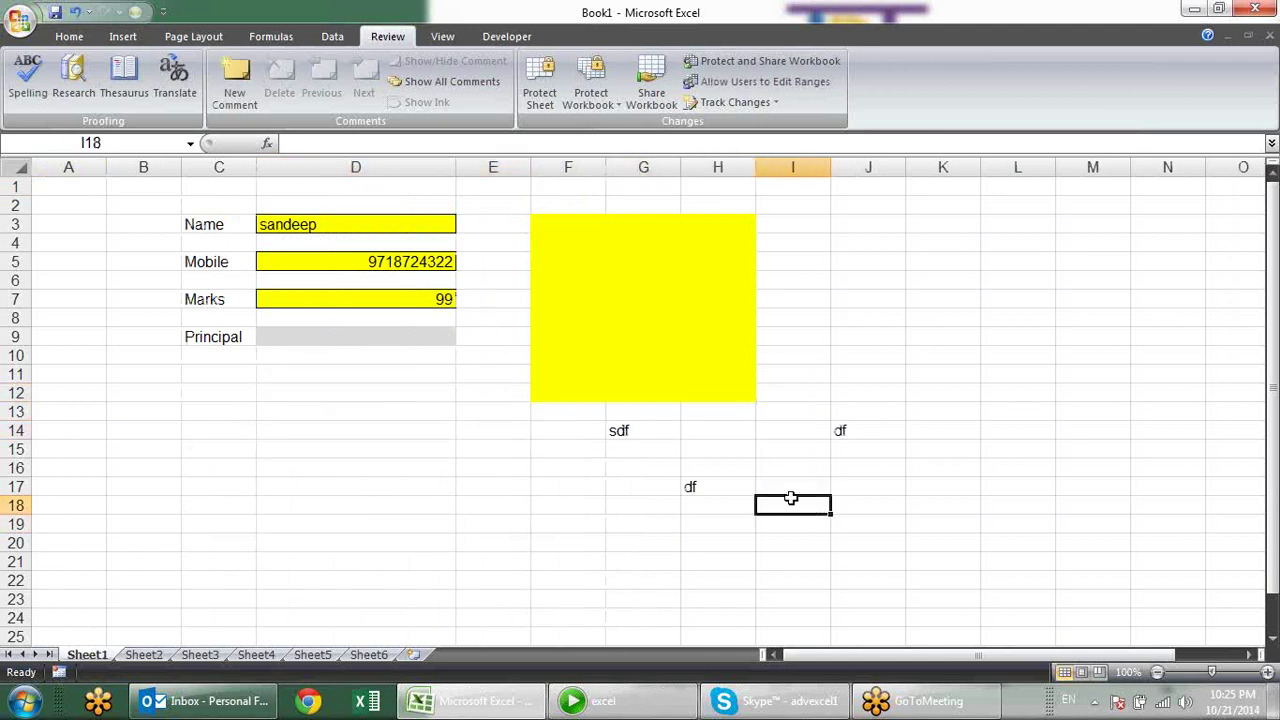
Check that the Name cell D3 has Locked cleared in its protection settings.
left_click(438, 224)
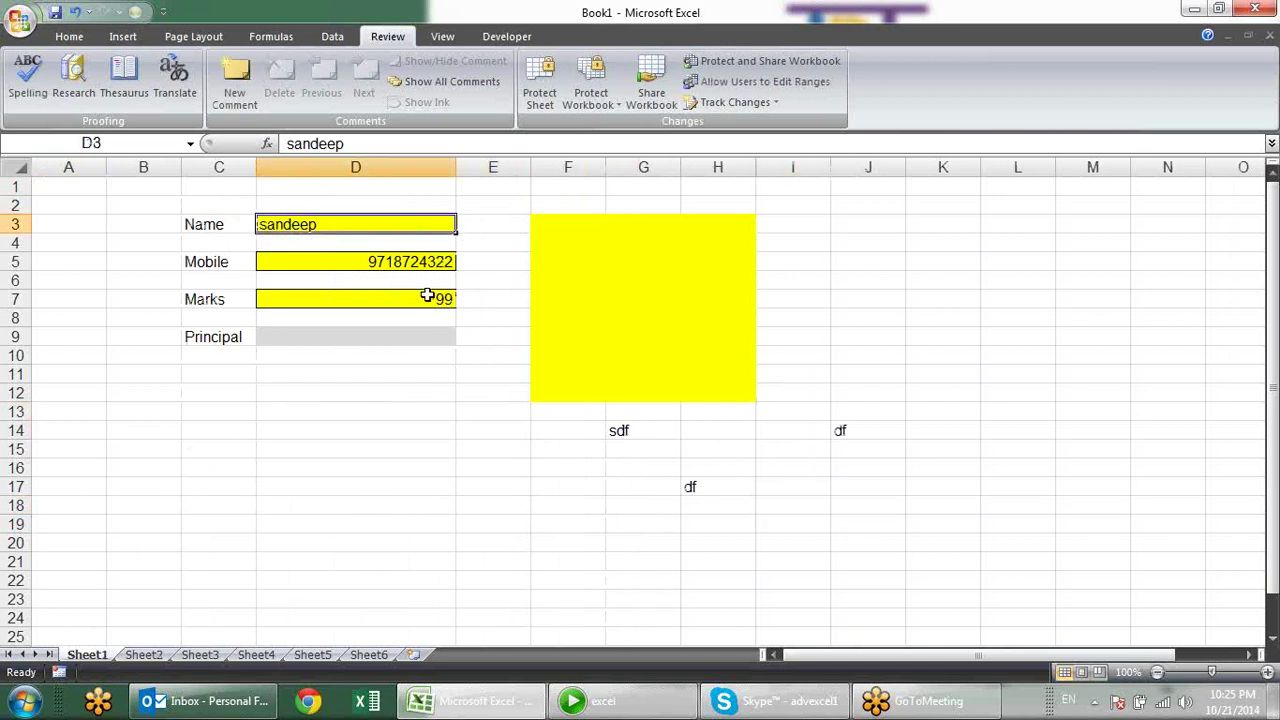
key("ctrl+1")
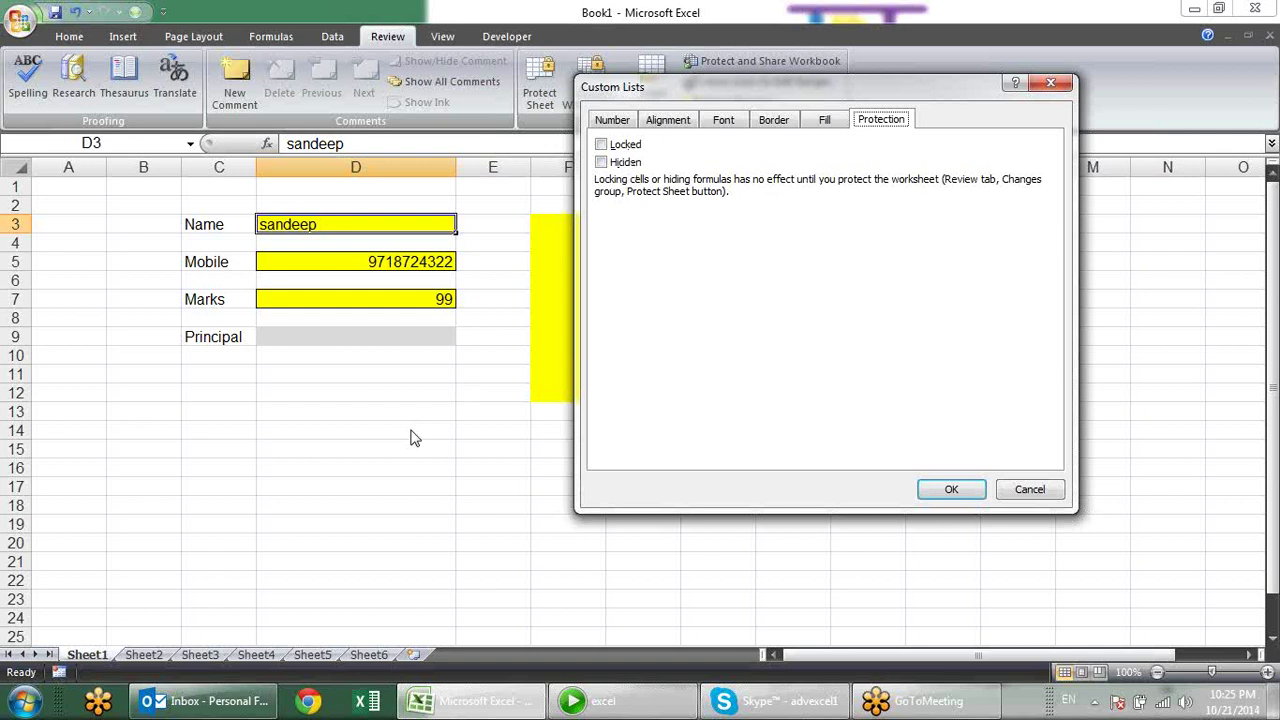
left_click(1048, 492)
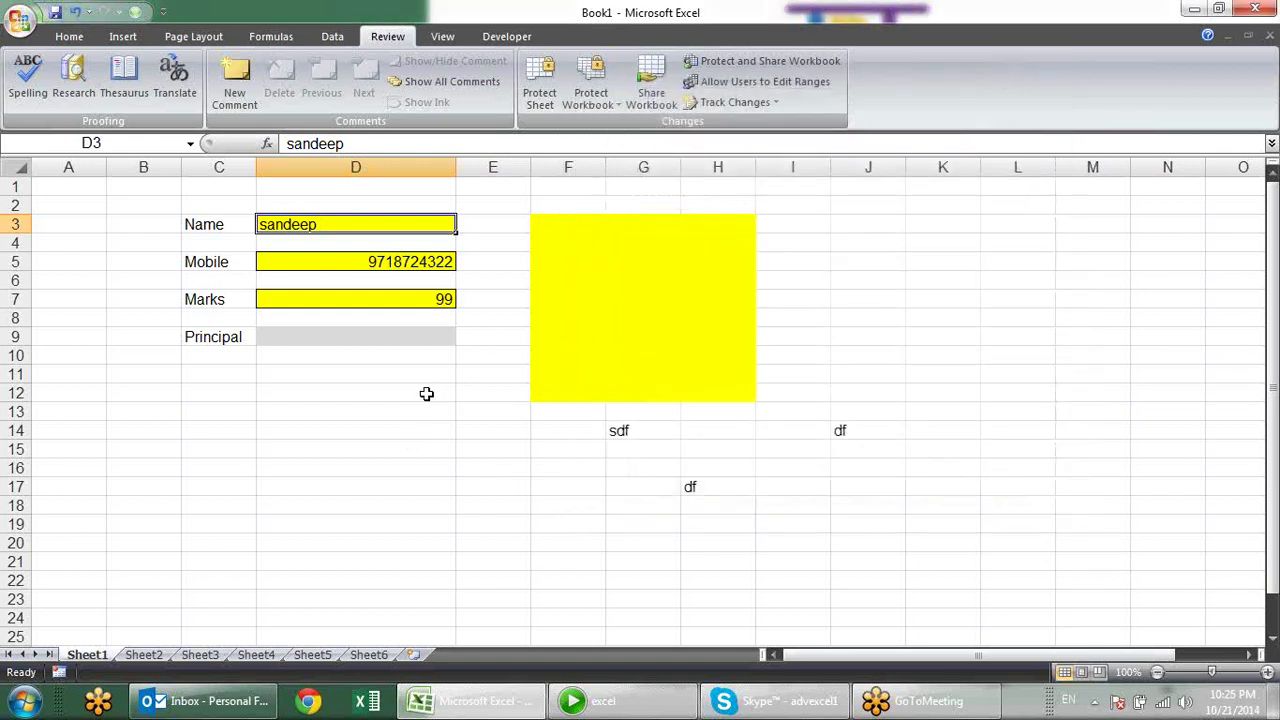
Enter 10, 23 and 25 in D10:D12 under Principal.
left_click(339, 373)
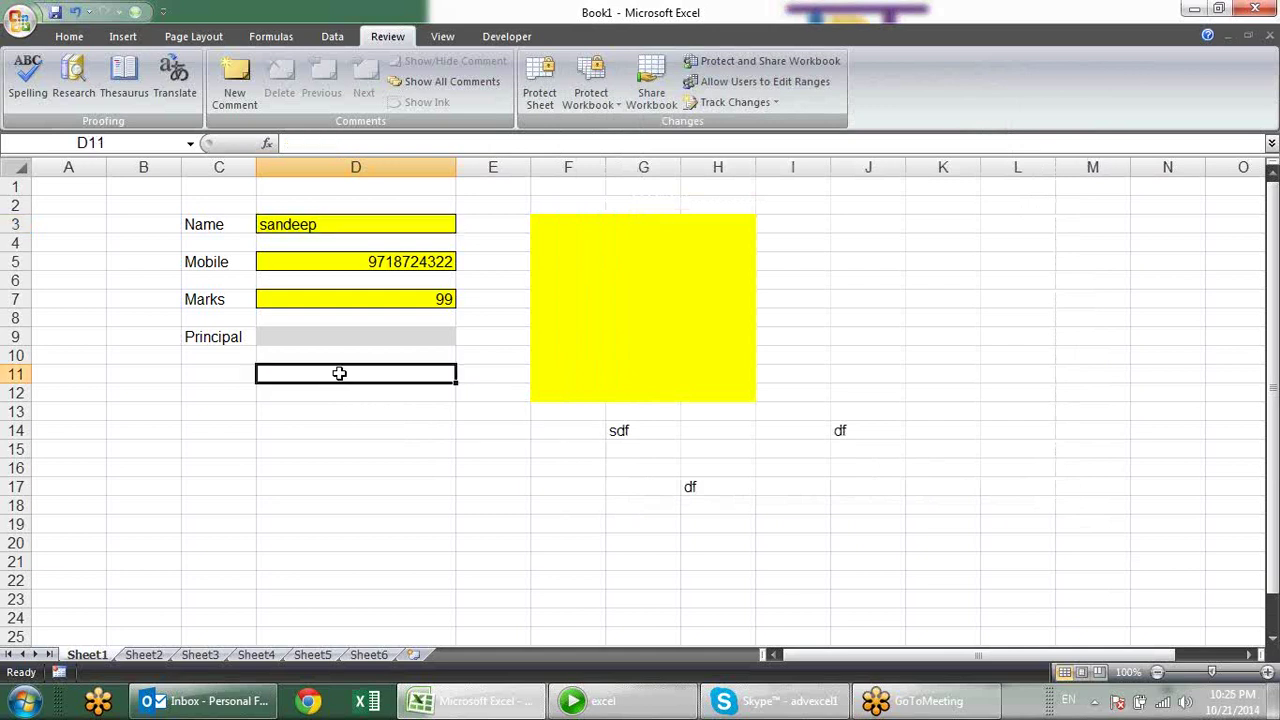
key("Up")
type("1")
key("Escape")
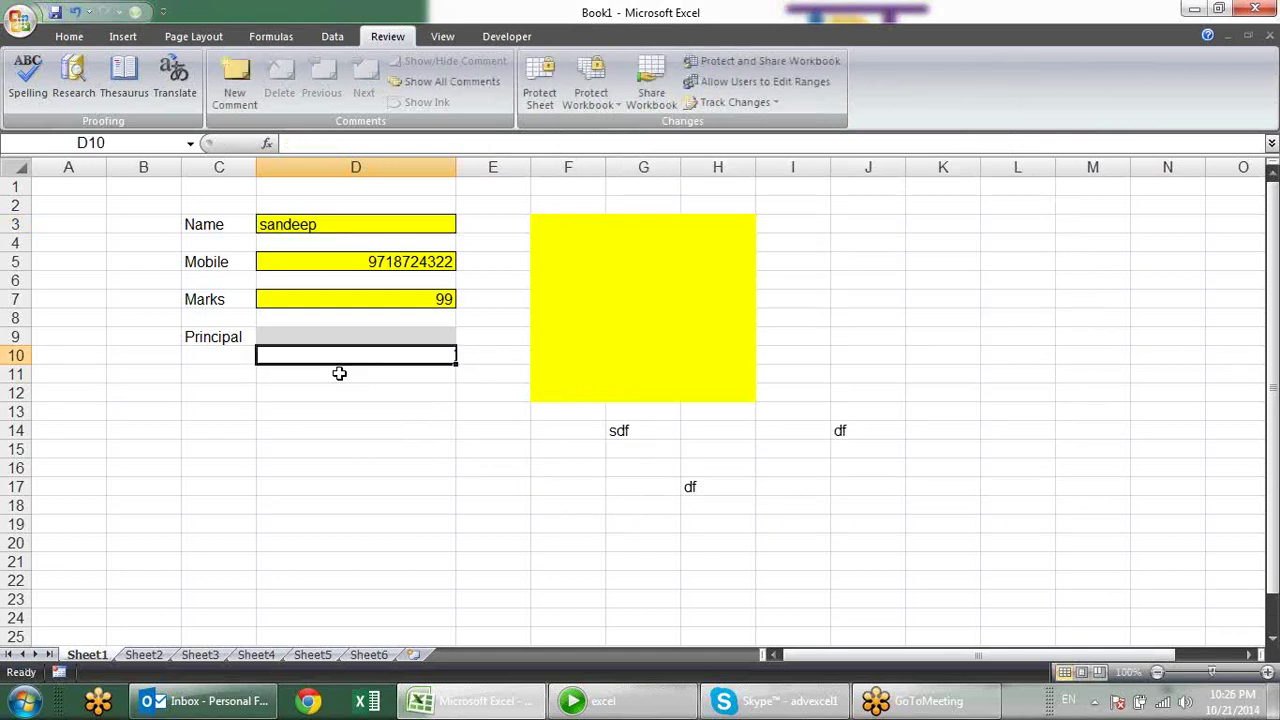
type("10")
key("Return")
type("23")
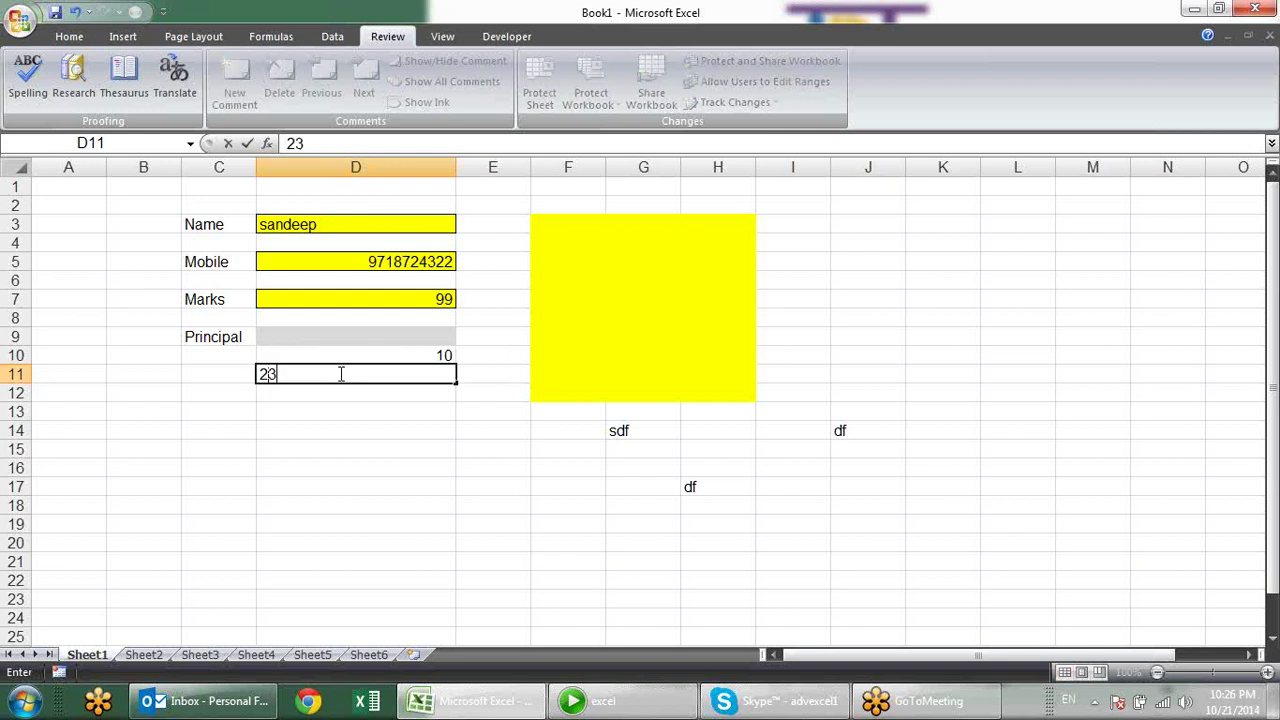
key("Return")
type("25")
key("Return")
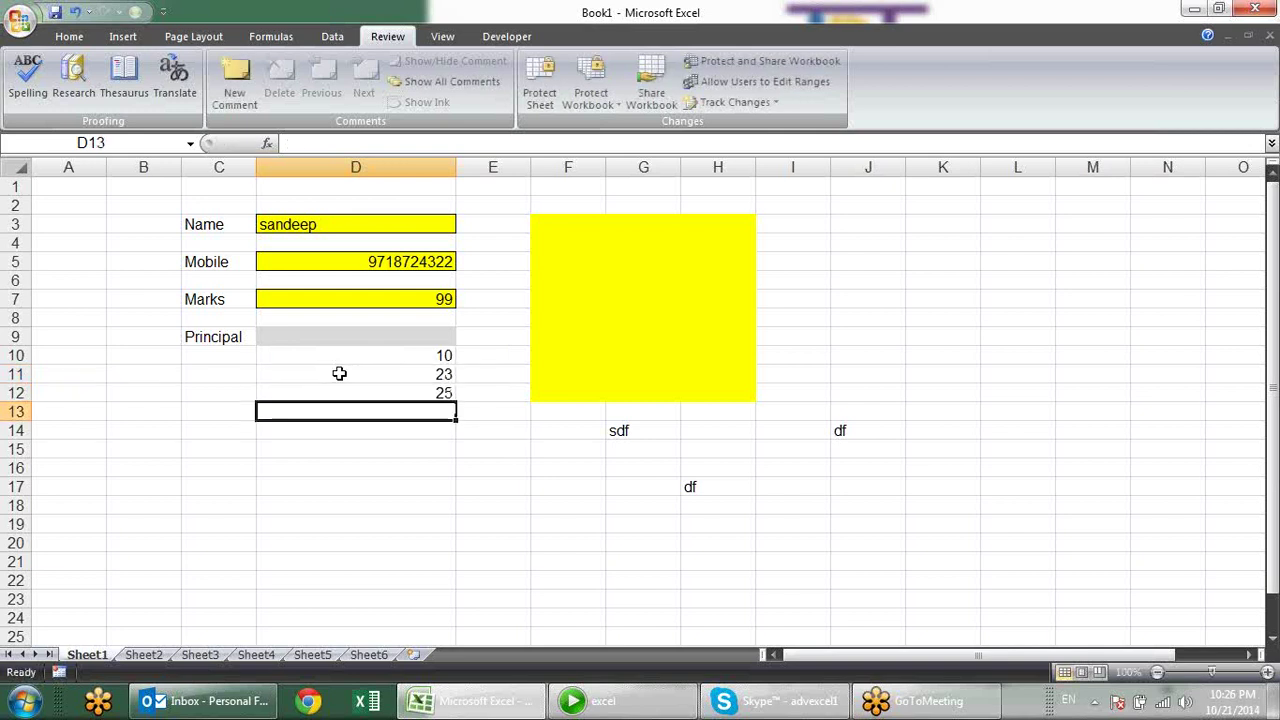
Total them in D13 with =SUM(D10:D12) and make the result 58 bold.
type("=sum")
key("Tab")
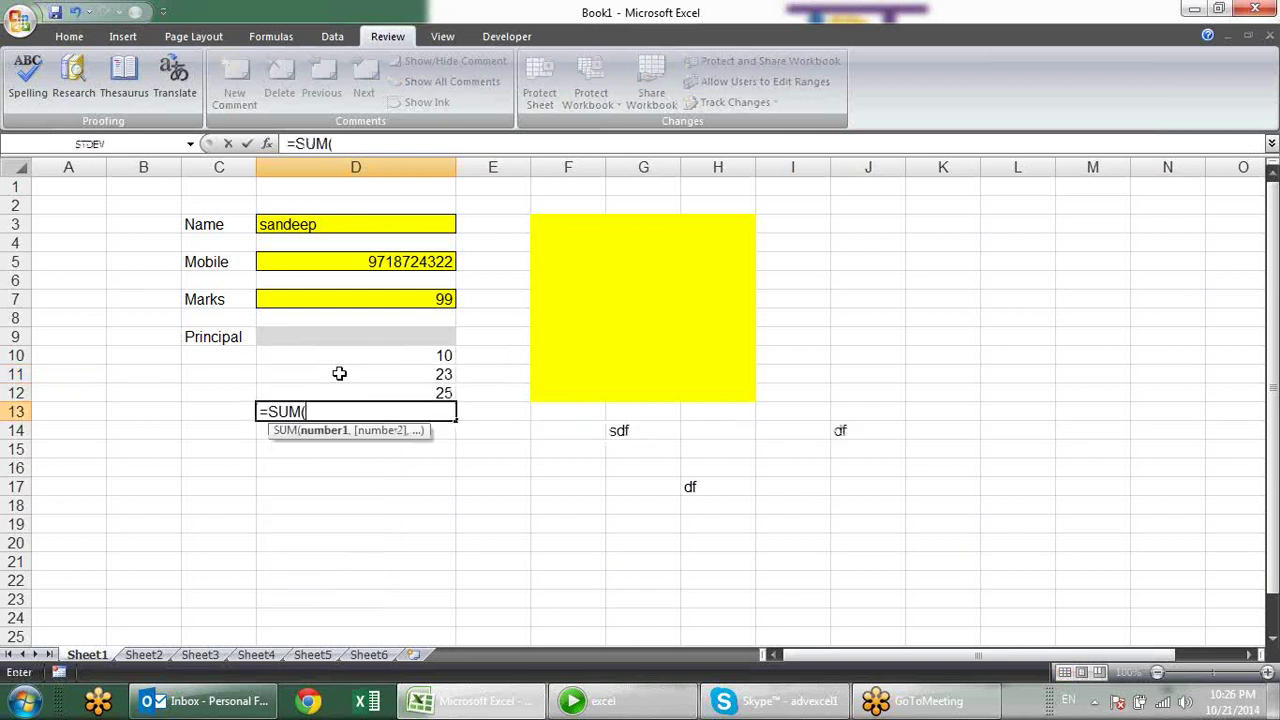
left_click_drag(386, 355, 390, 394)
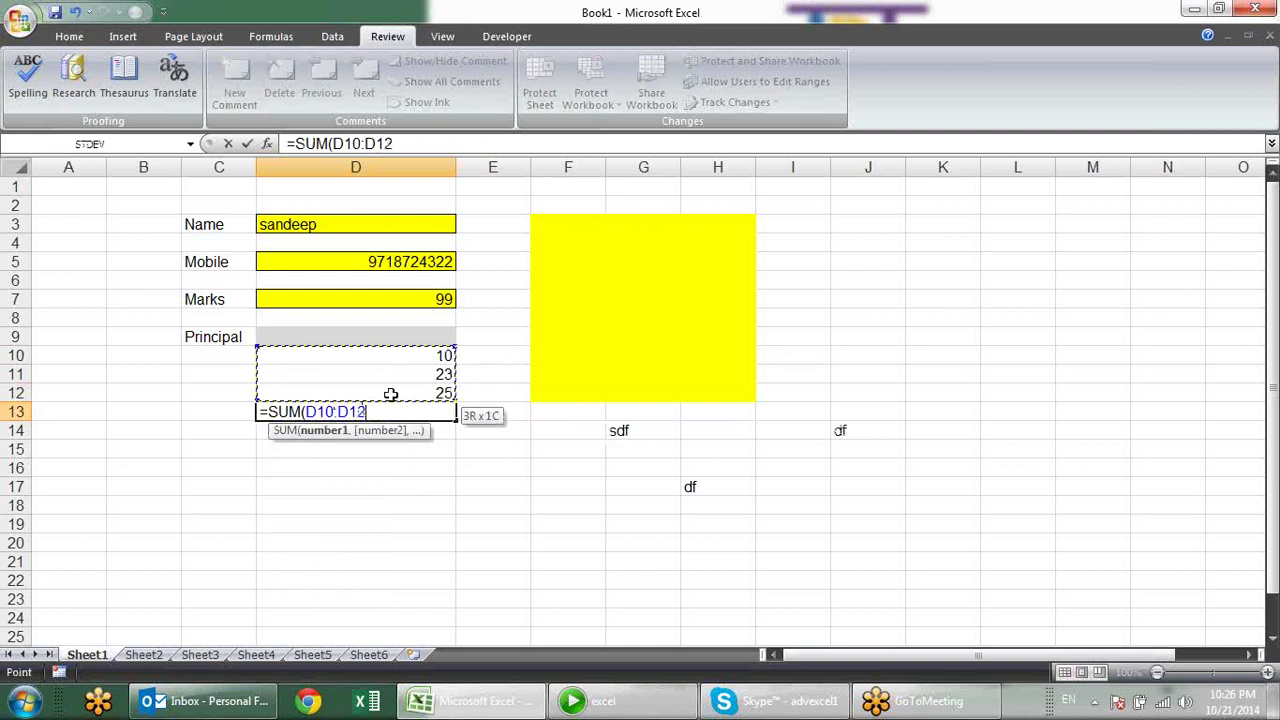
type(")")
key("Return")
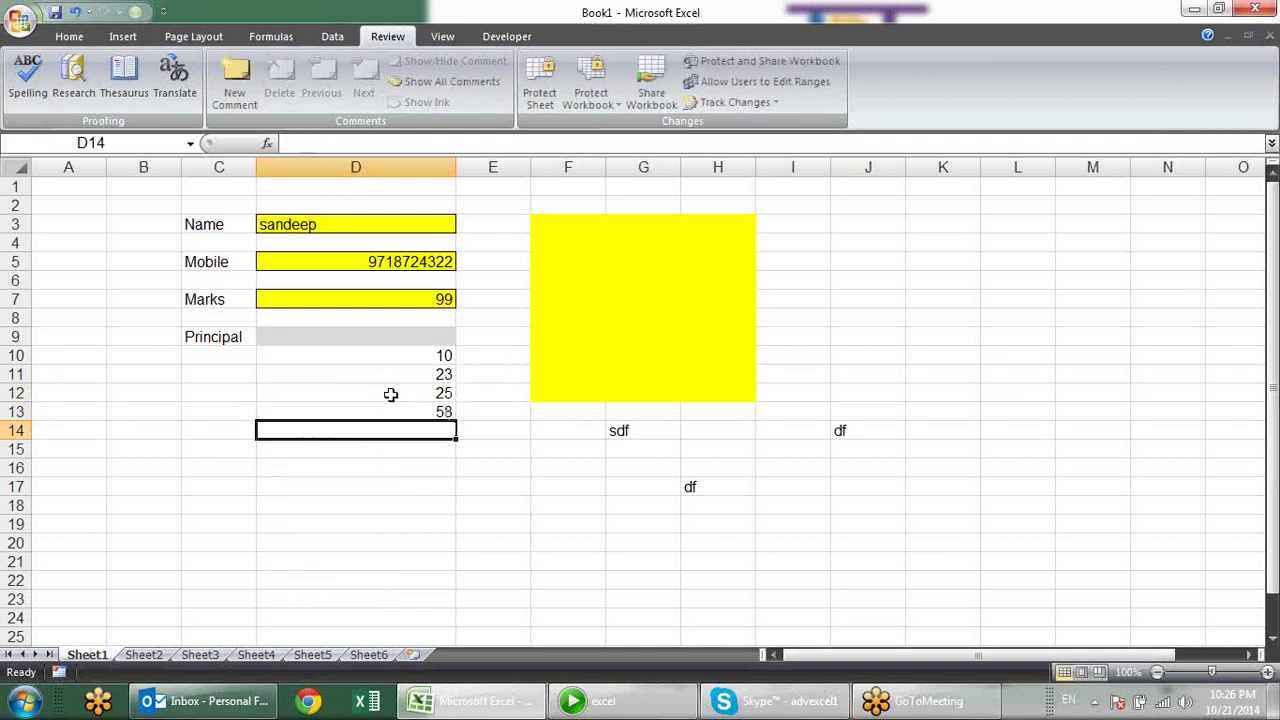
key("Up")
key("ctrl+b")
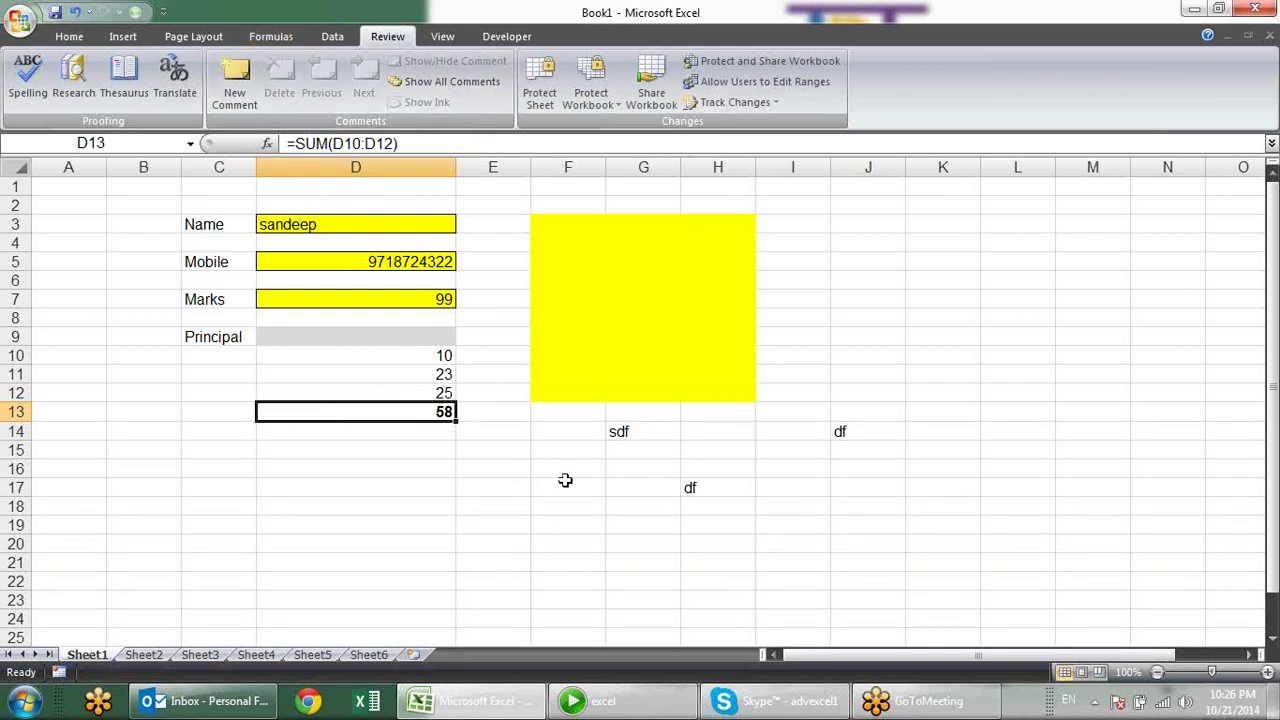
Set cell D13's SUM formula to Hidden in Format Cells protection.
key("ctrl+1")
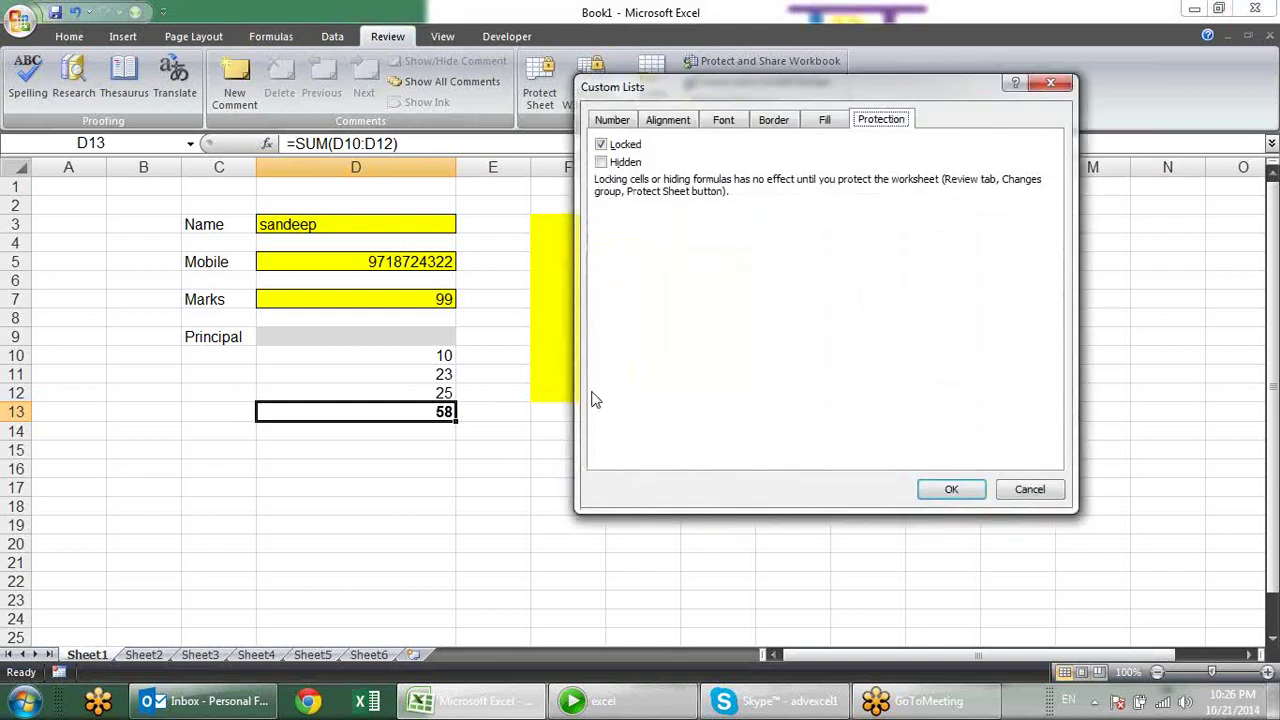
left_click(617, 166)
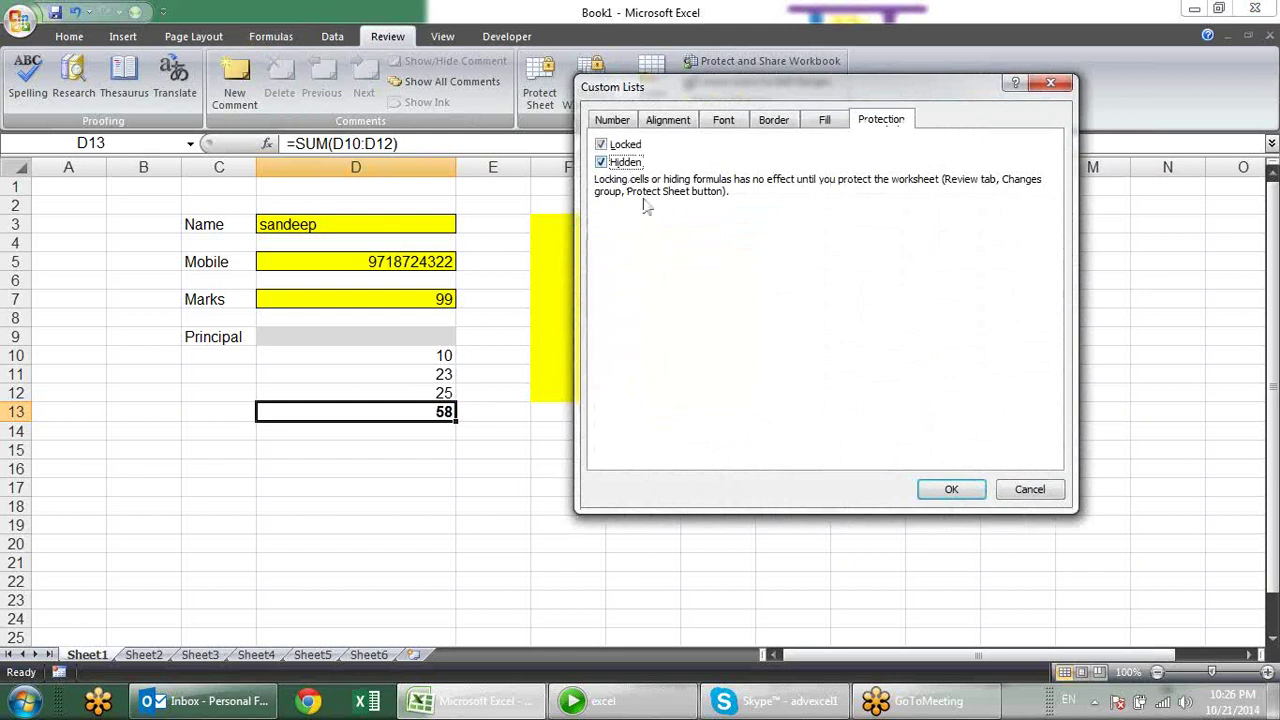
left_click(951, 489)
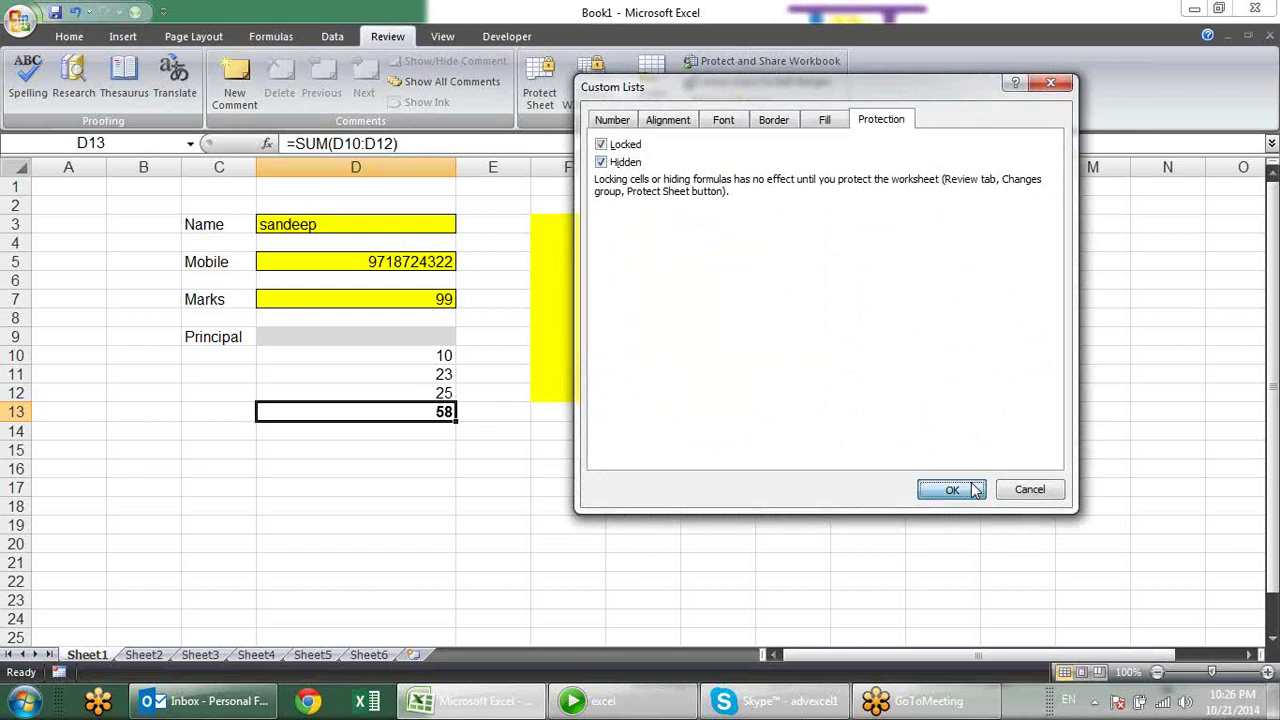
Protect Sheet1 with default settings so its locked cells can't be changed.
right_click(88, 656)
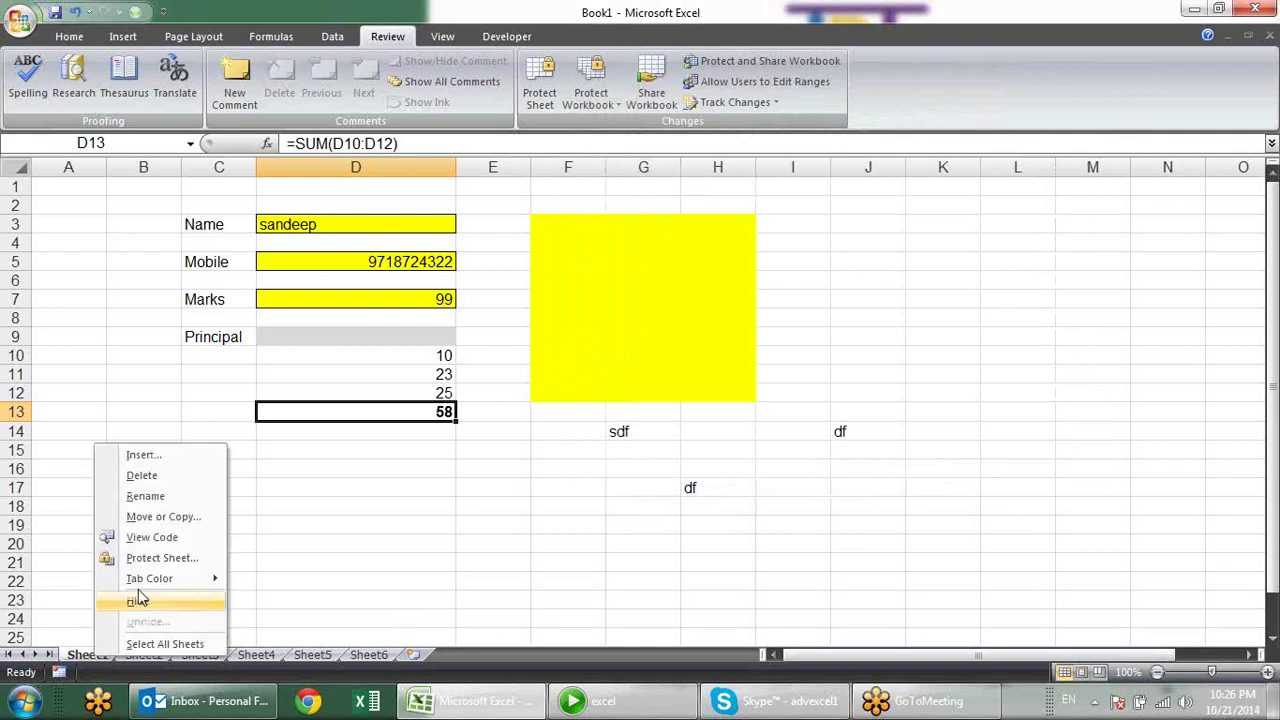
left_click(167, 558)
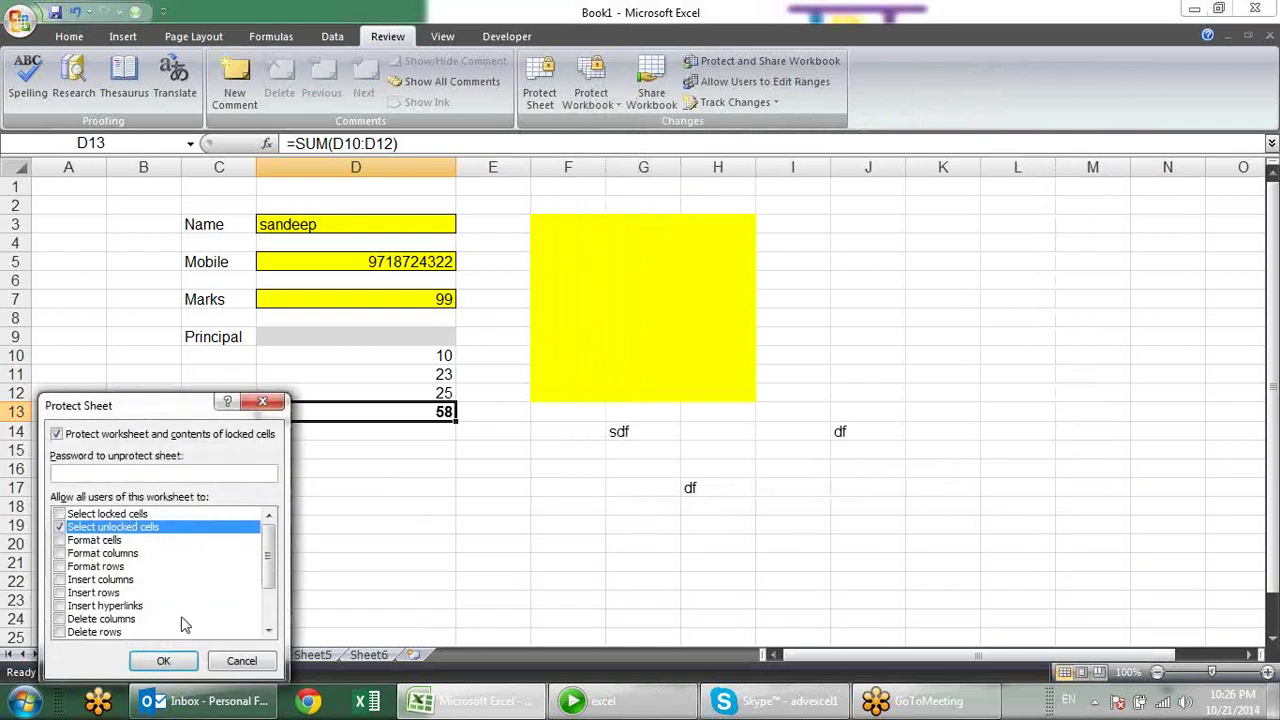
left_click(178, 654)
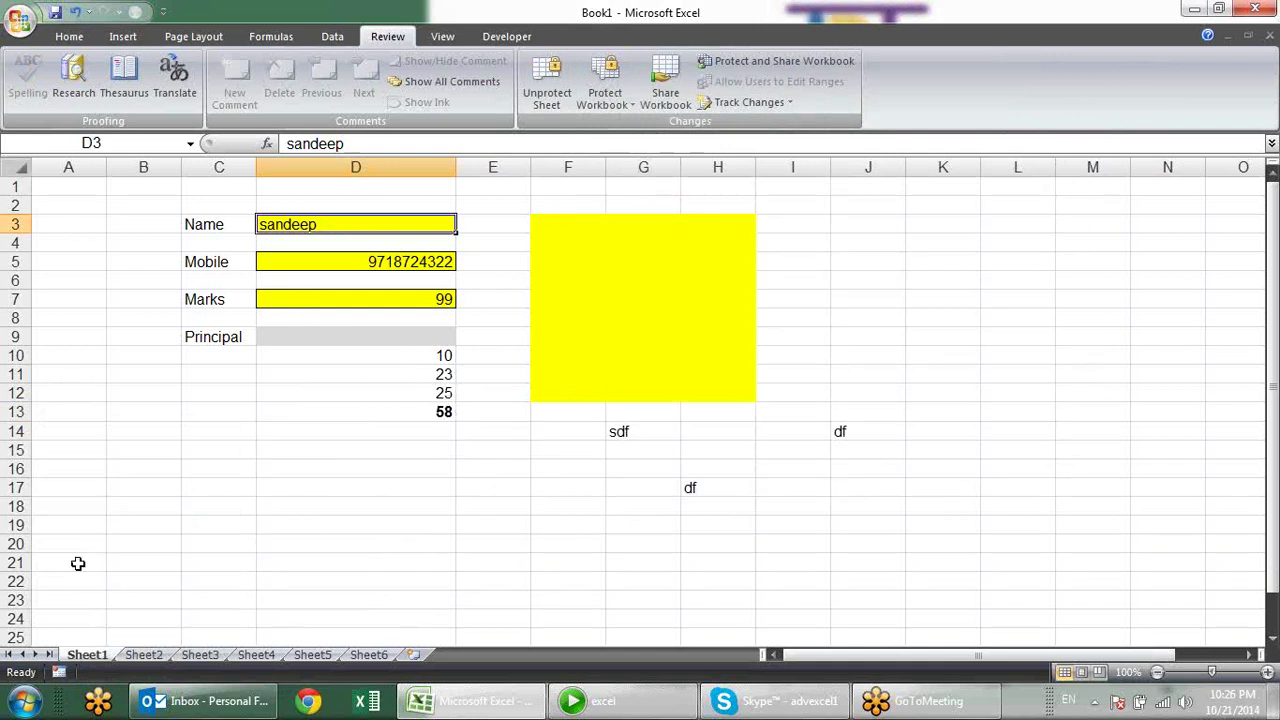
Unprotect Sheet1 and protect it again with 'Select locked cells' allowed.
right_click(91, 655)
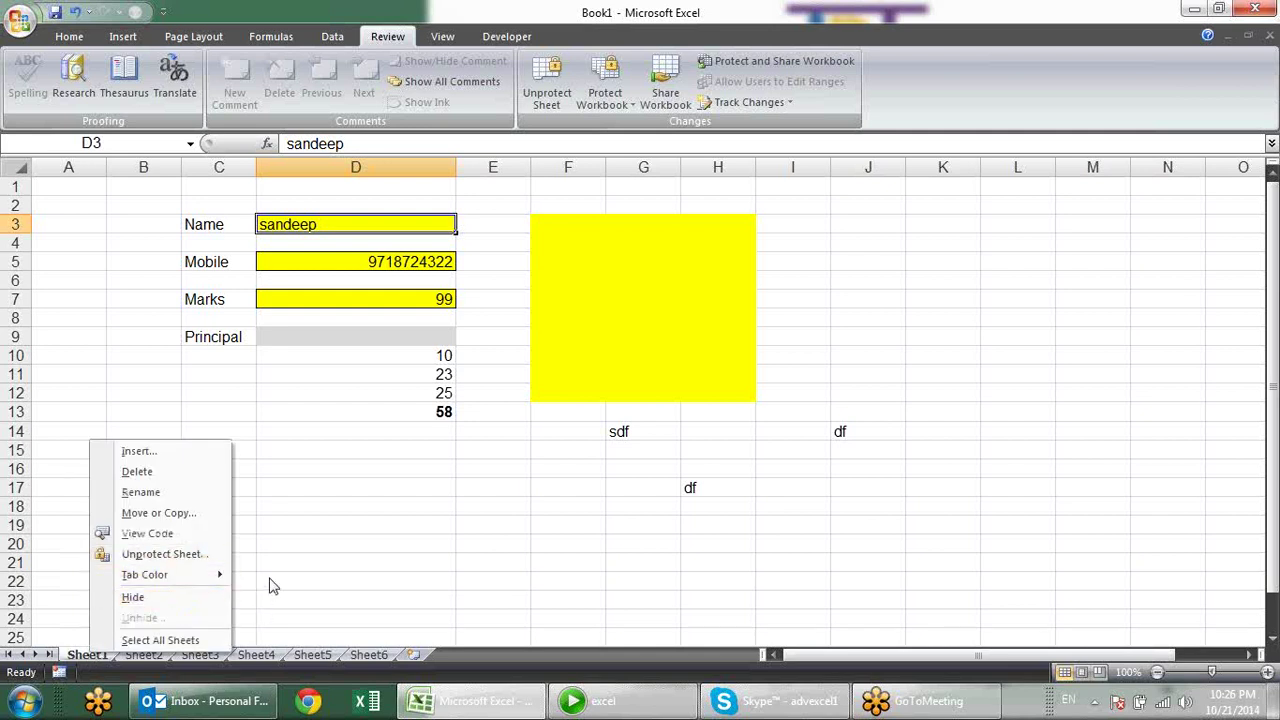
left_click(209, 557)
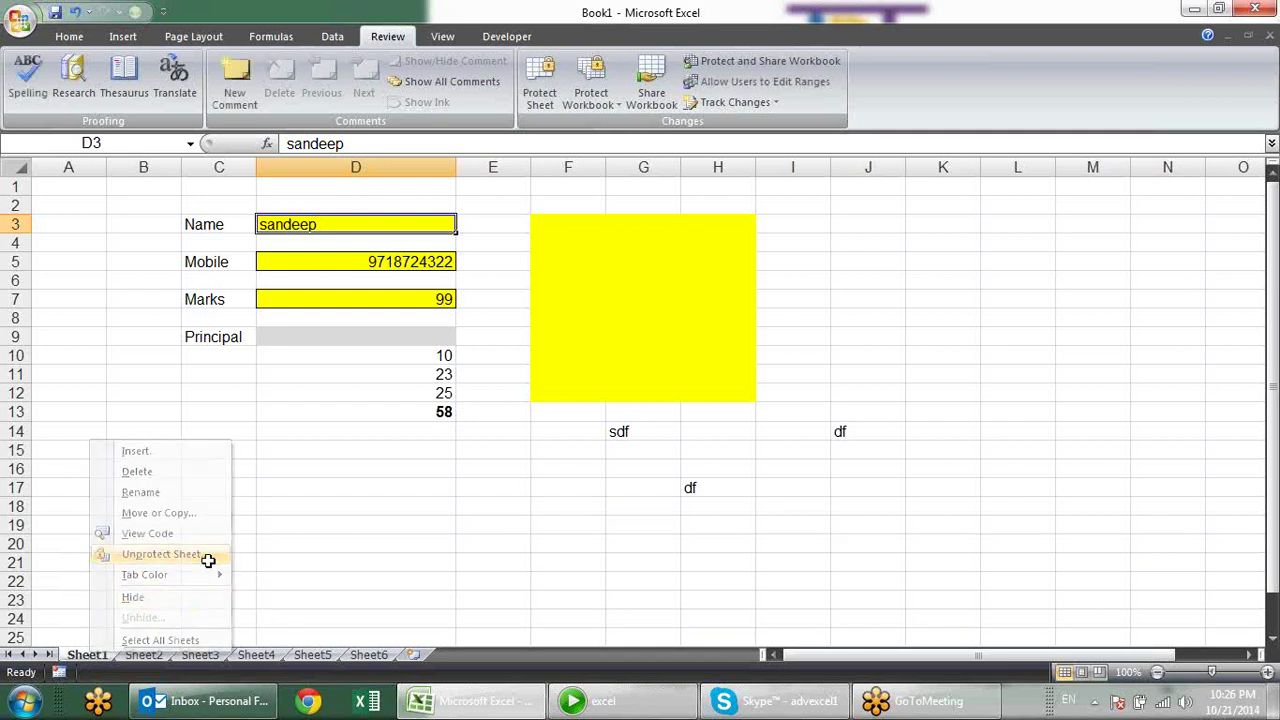
right_click(88, 655)
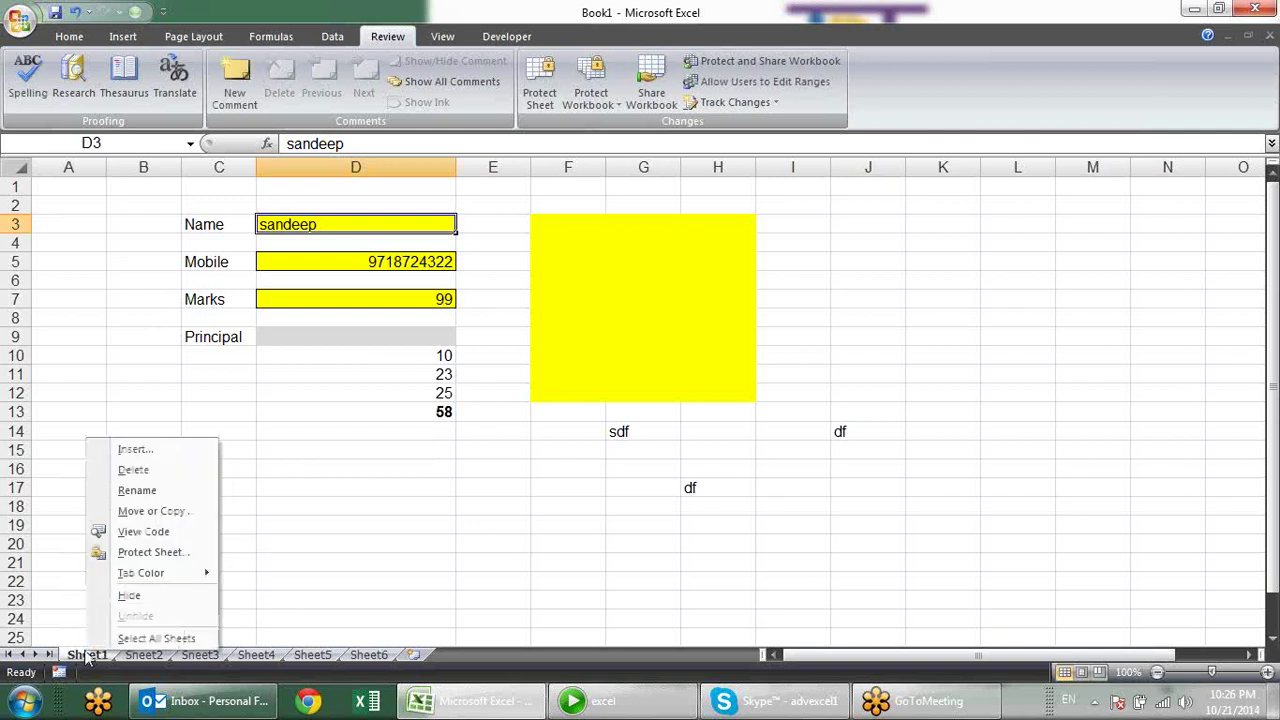
left_click(155, 553)
left_click(48, 512)
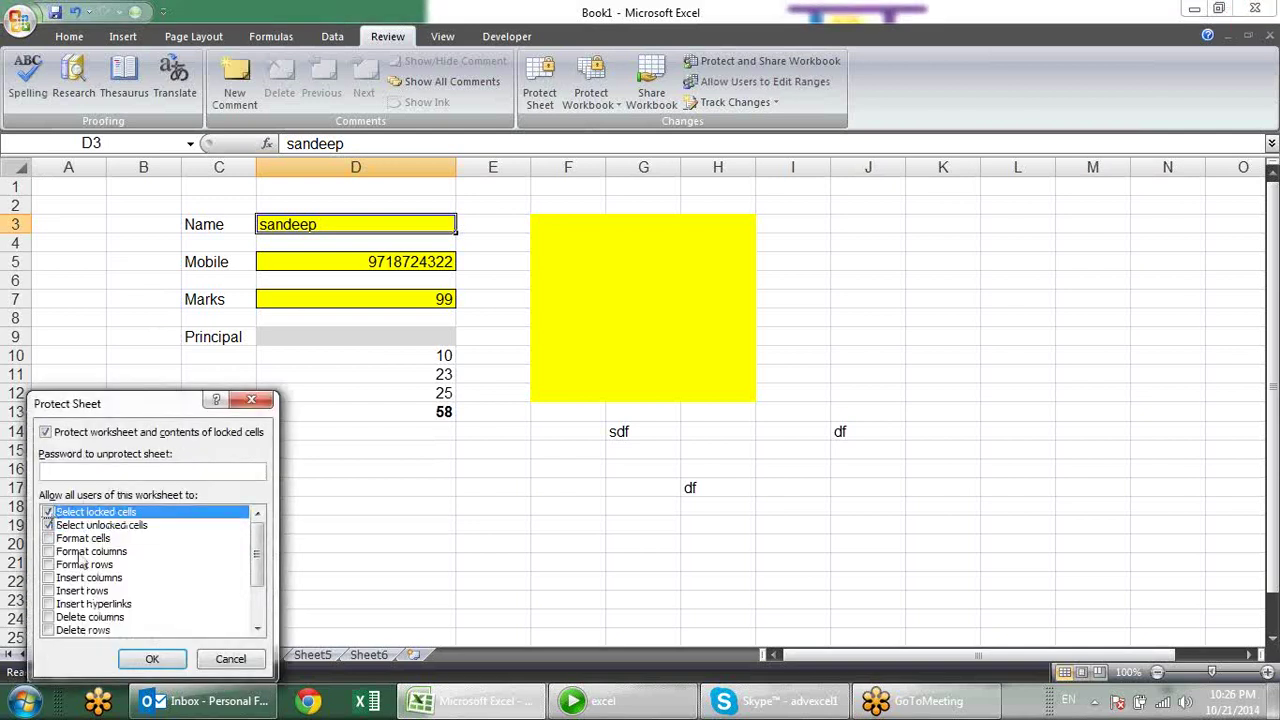
left_click(152, 658)
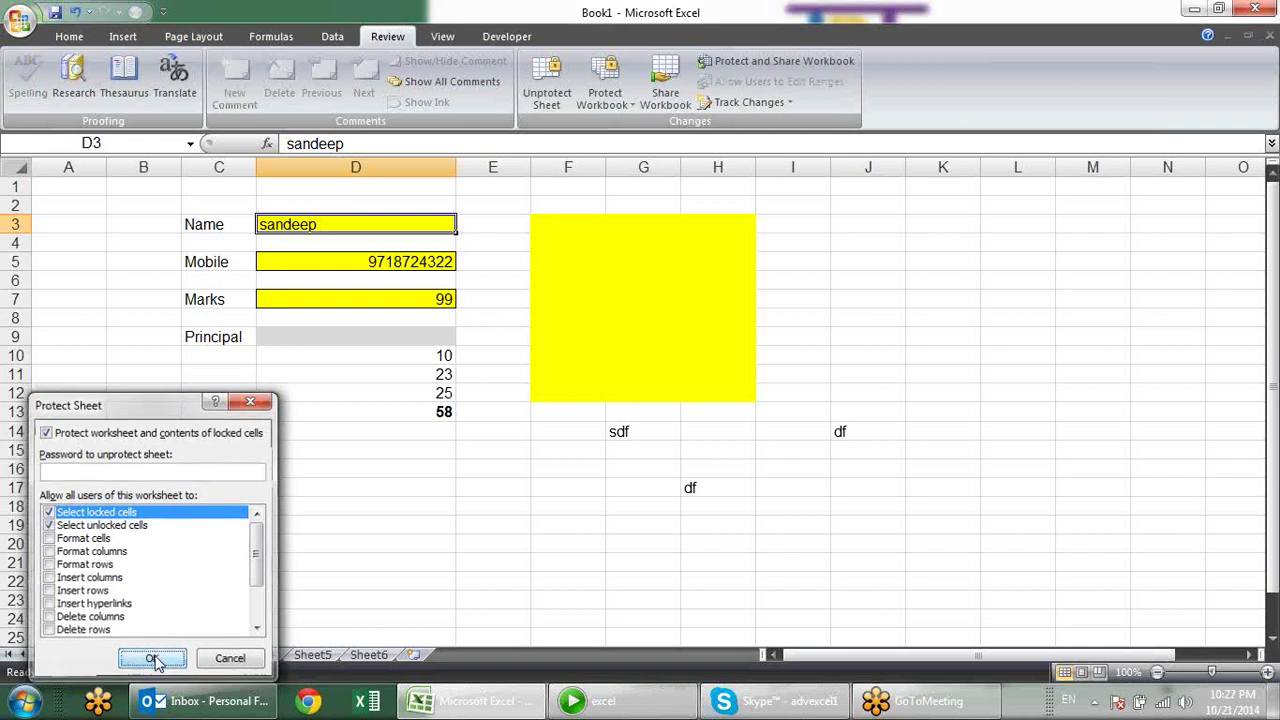
Select cells D10–D14 and try editing the D13 total, dismissing the read-only warning.
left_click(429, 372)
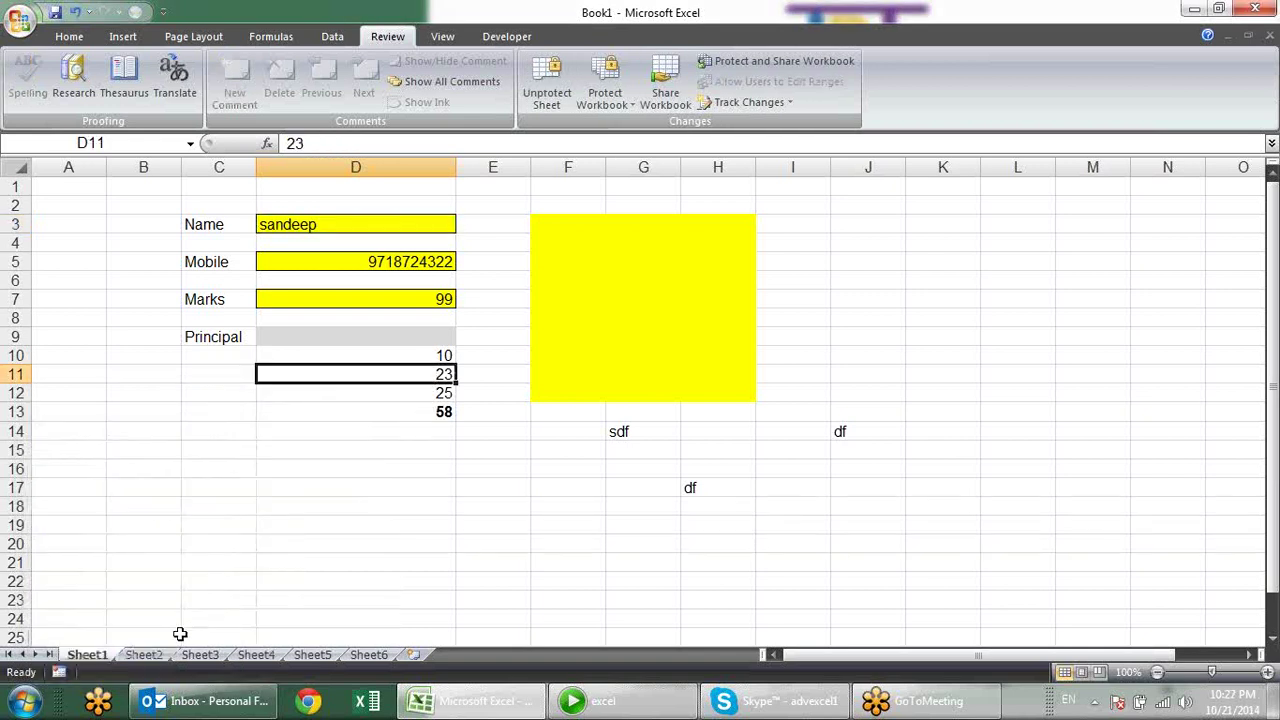
left_click(446, 355)
left_click(430, 374)
left_click(432, 395)
left_click(429, 423)
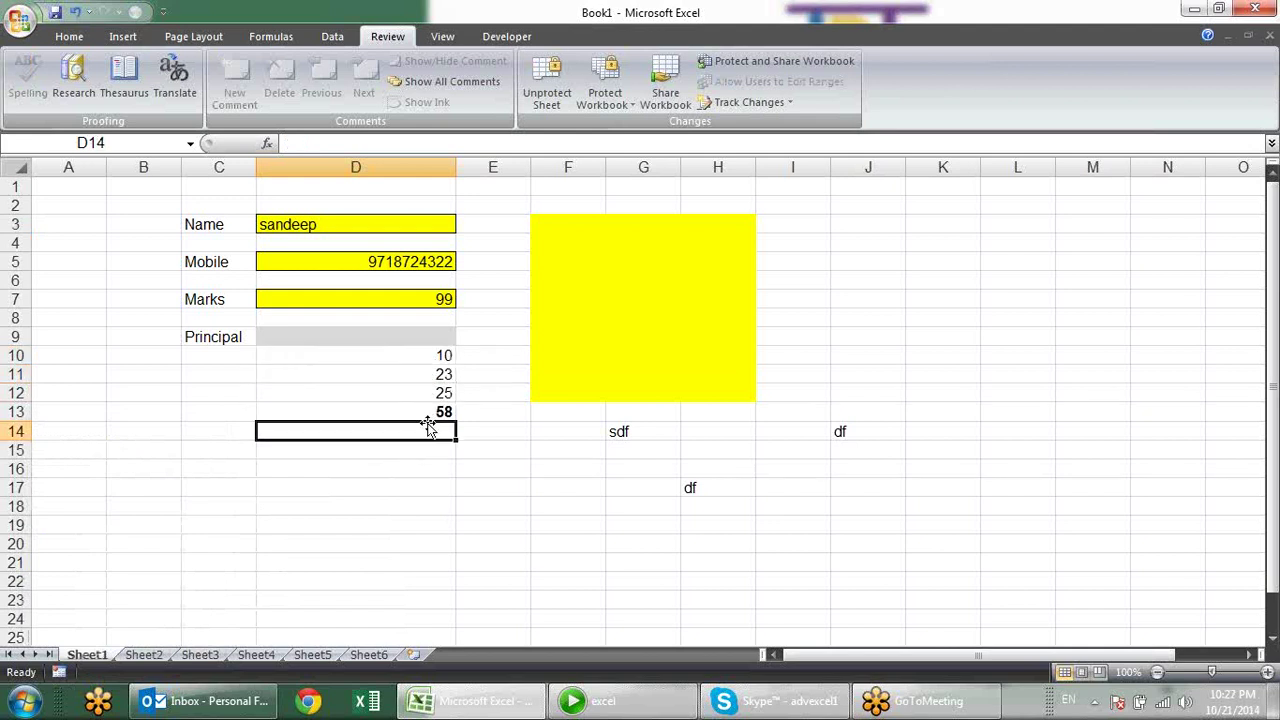
left_click(430, 412)
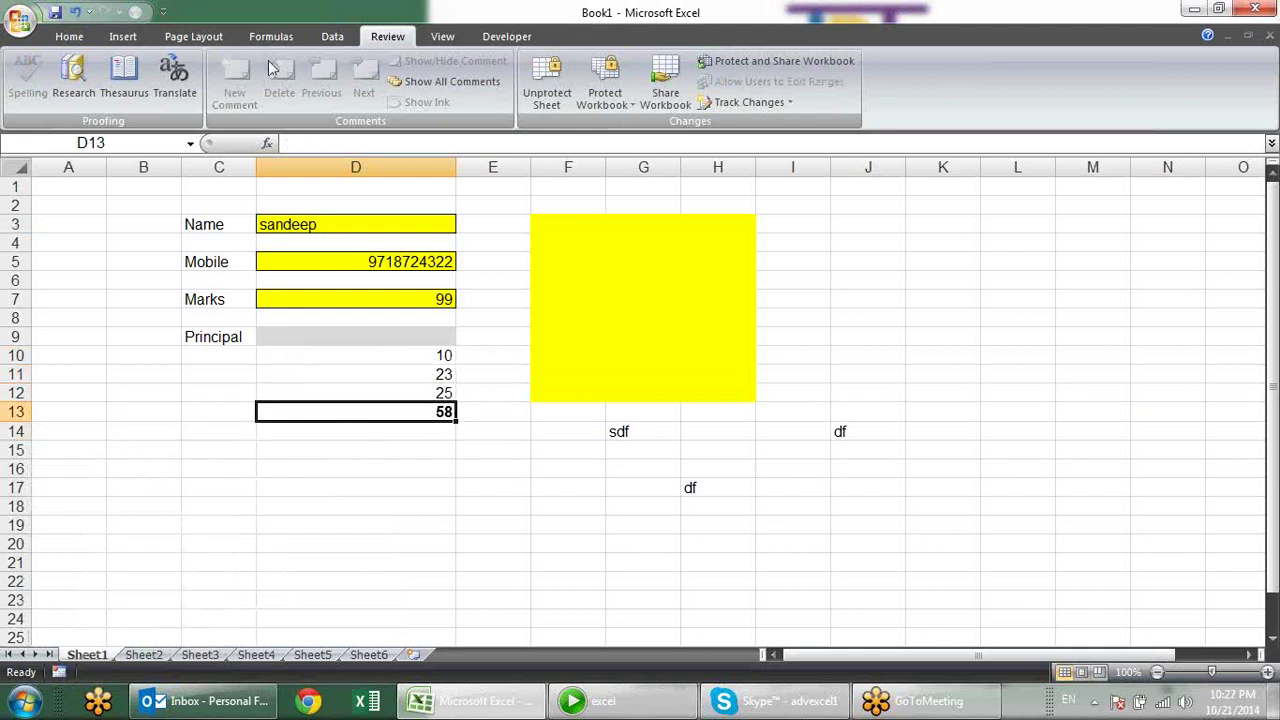
left_click(298, 147)
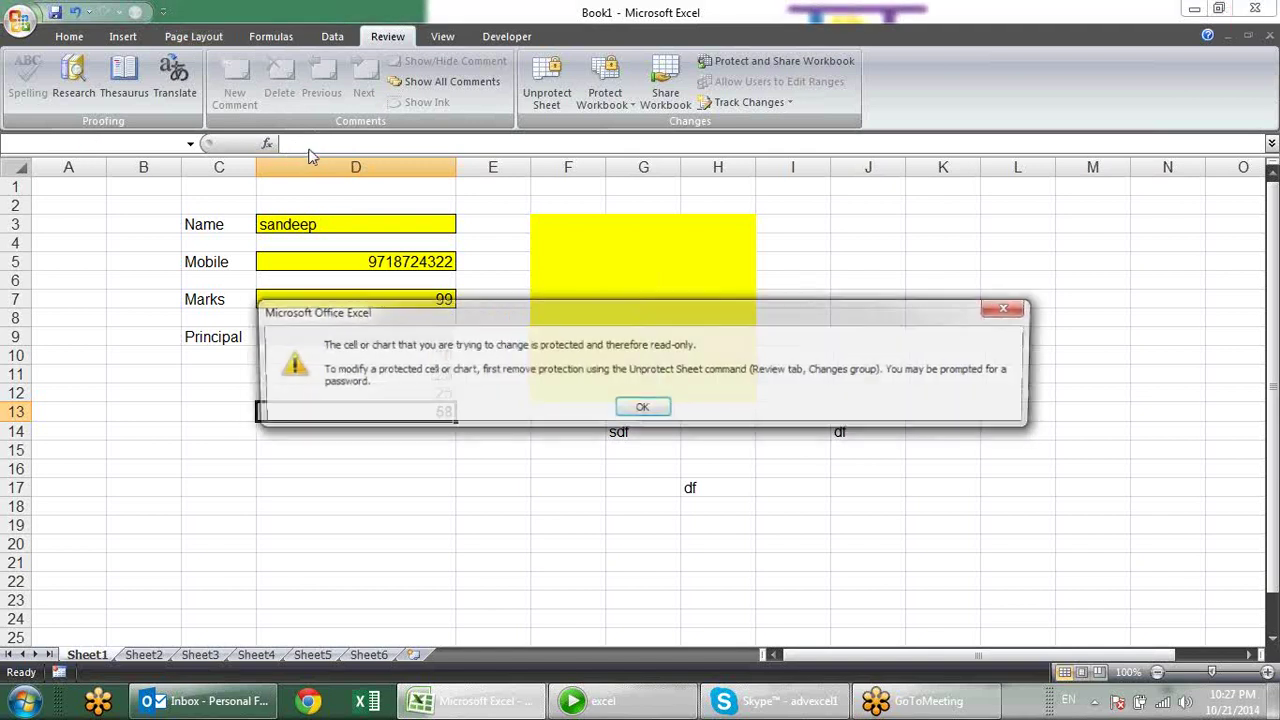
left_click(640, 406)
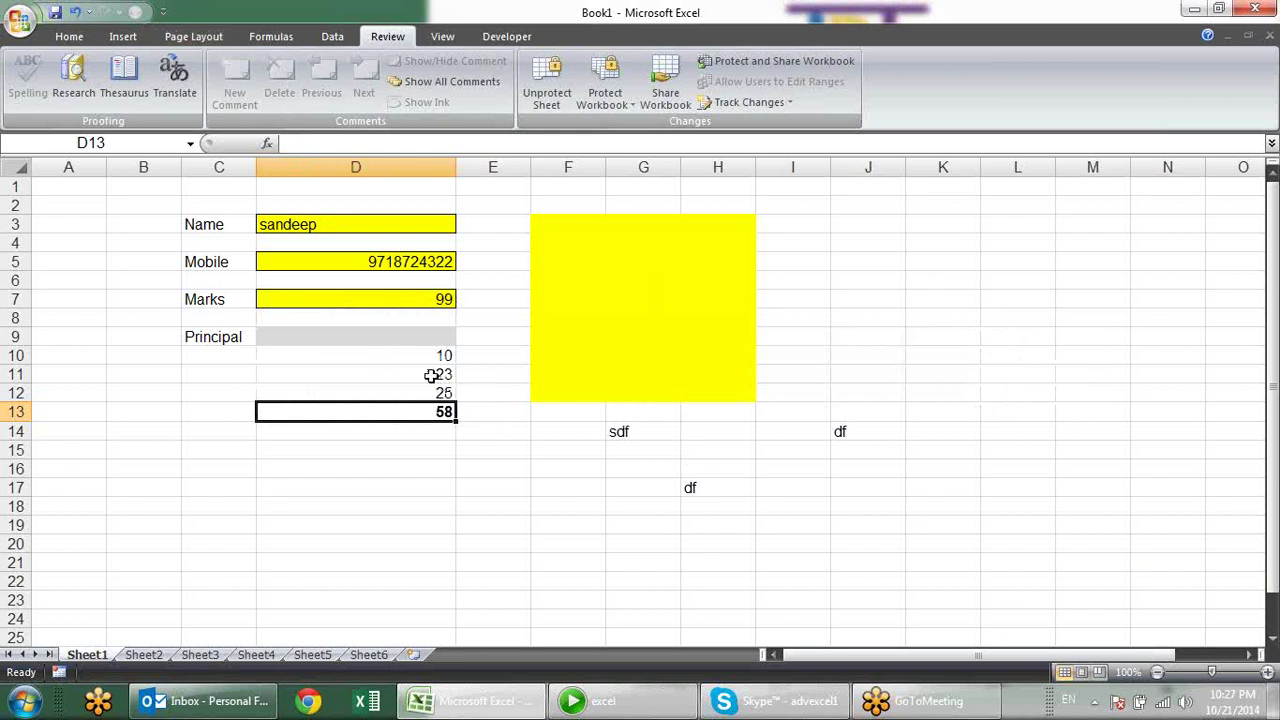
Select various cells and blocks on protected Sheet1, then go to Sheet2's request table.
left_click(425, 357)
left_click(443, 377)
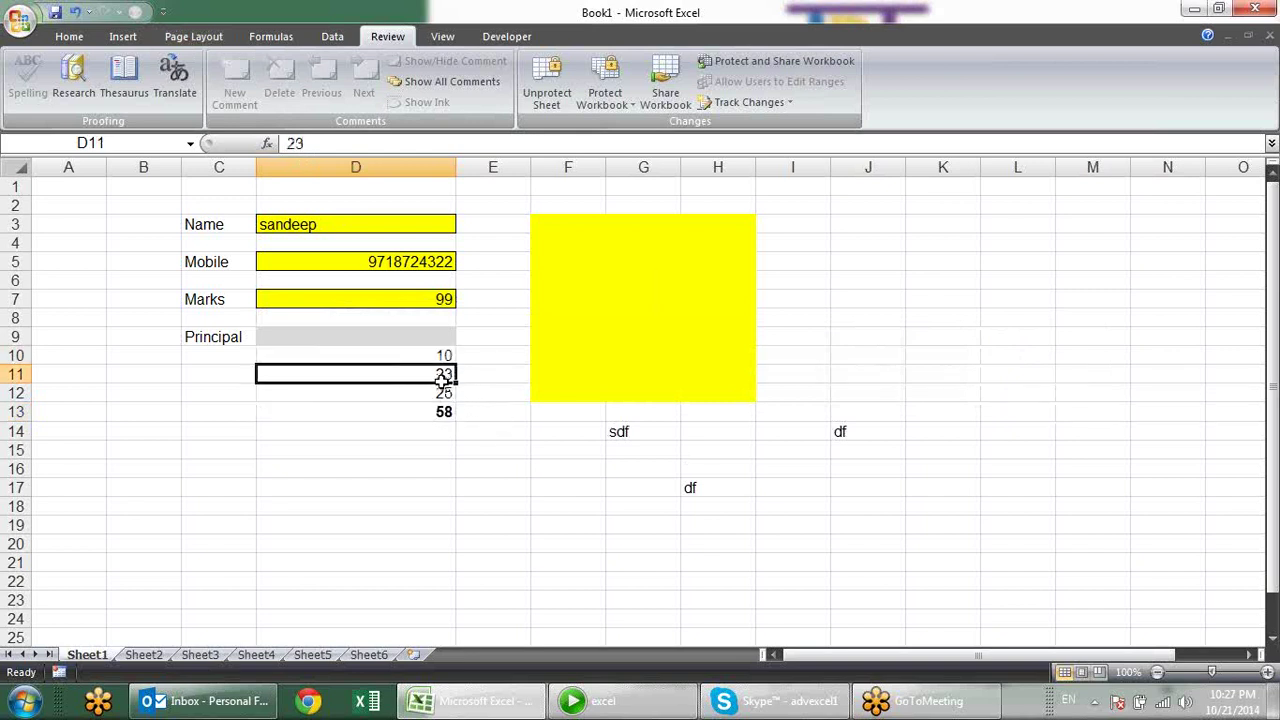
left_click(437, 413)
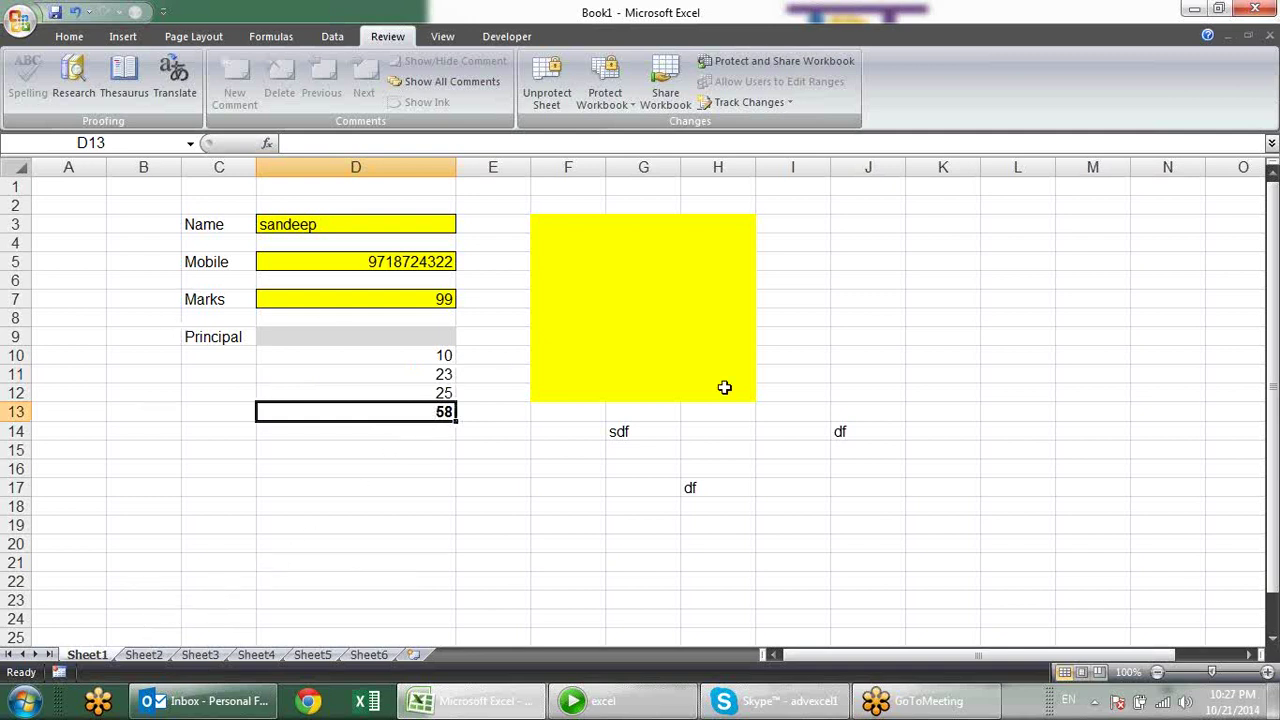
left_click_drag(977, 477, 465, 405)
left_click(380, 468)
left_click(706, 490)
left_click(837, 434)
left_click(857, 346)
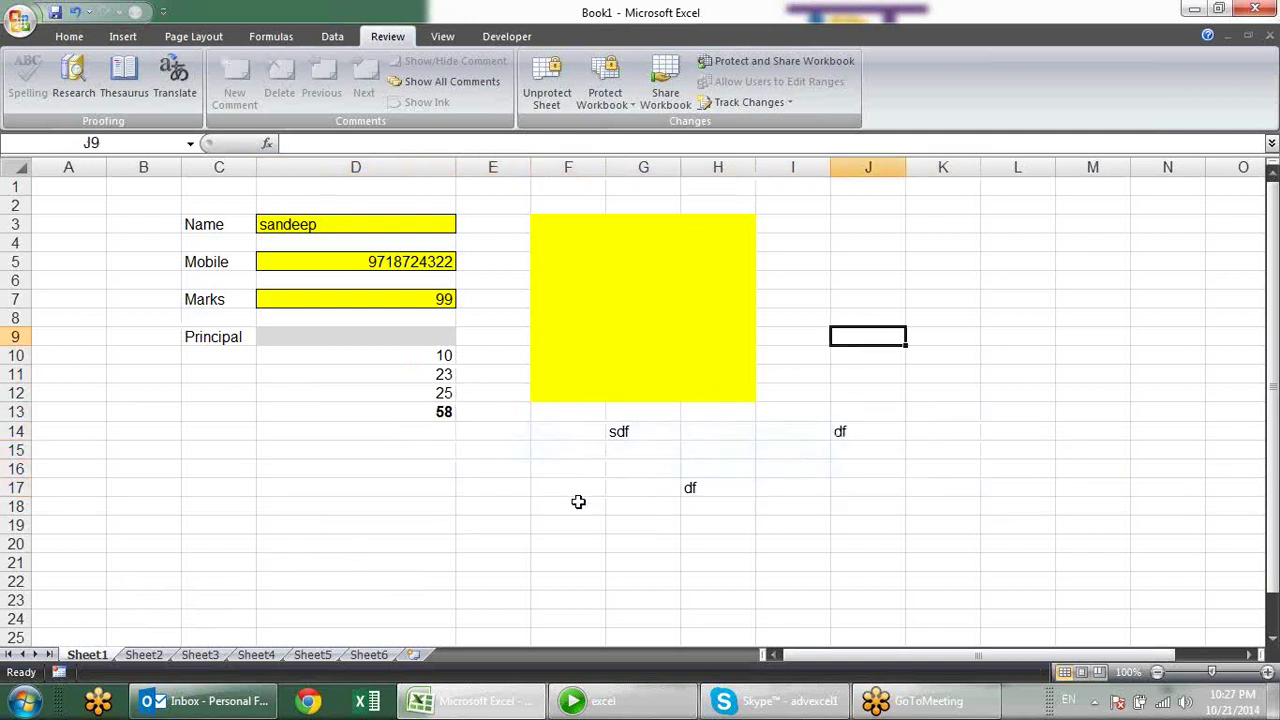
left_click_drag(422, 518, 500, 506)
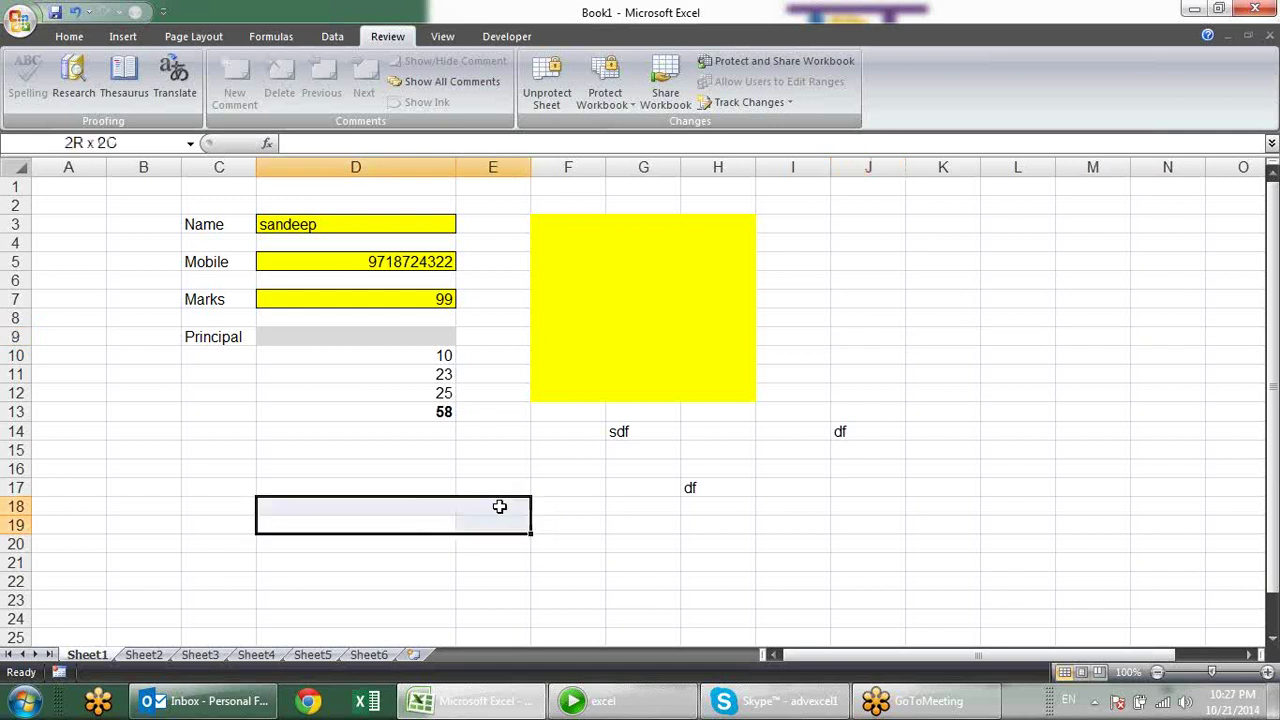
left_click(160, 643)
left_click(158, 655)
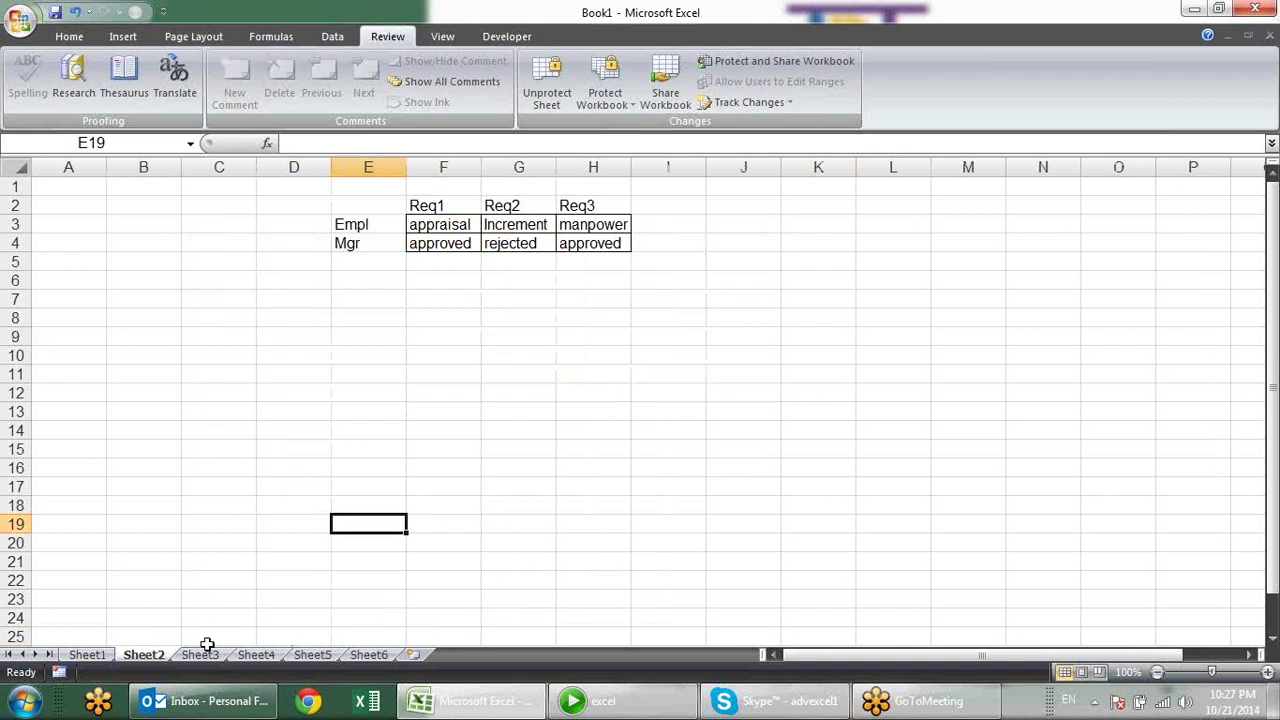
Compare the cell context menus on Sheet1, Sheet2 and unprotected Sheet3, then return to Sheet1.
left_click(115, 647)
left_click(92, 655)
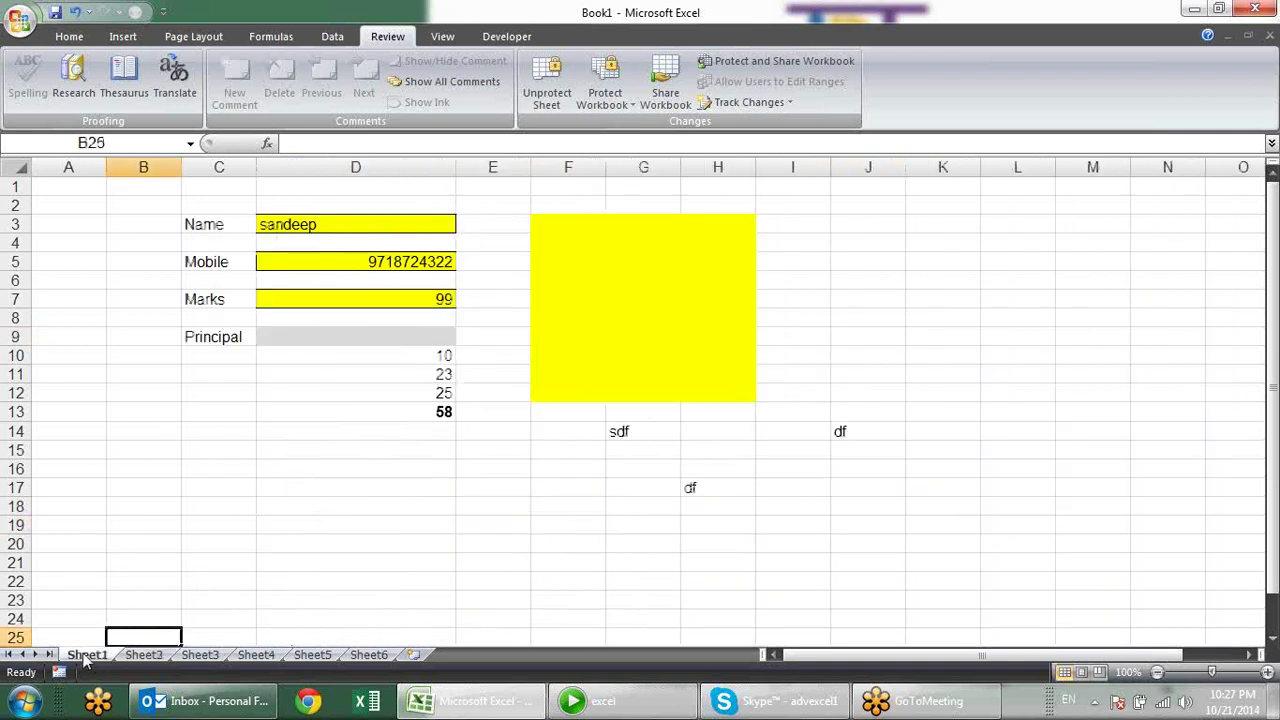
right_click(330, 436)
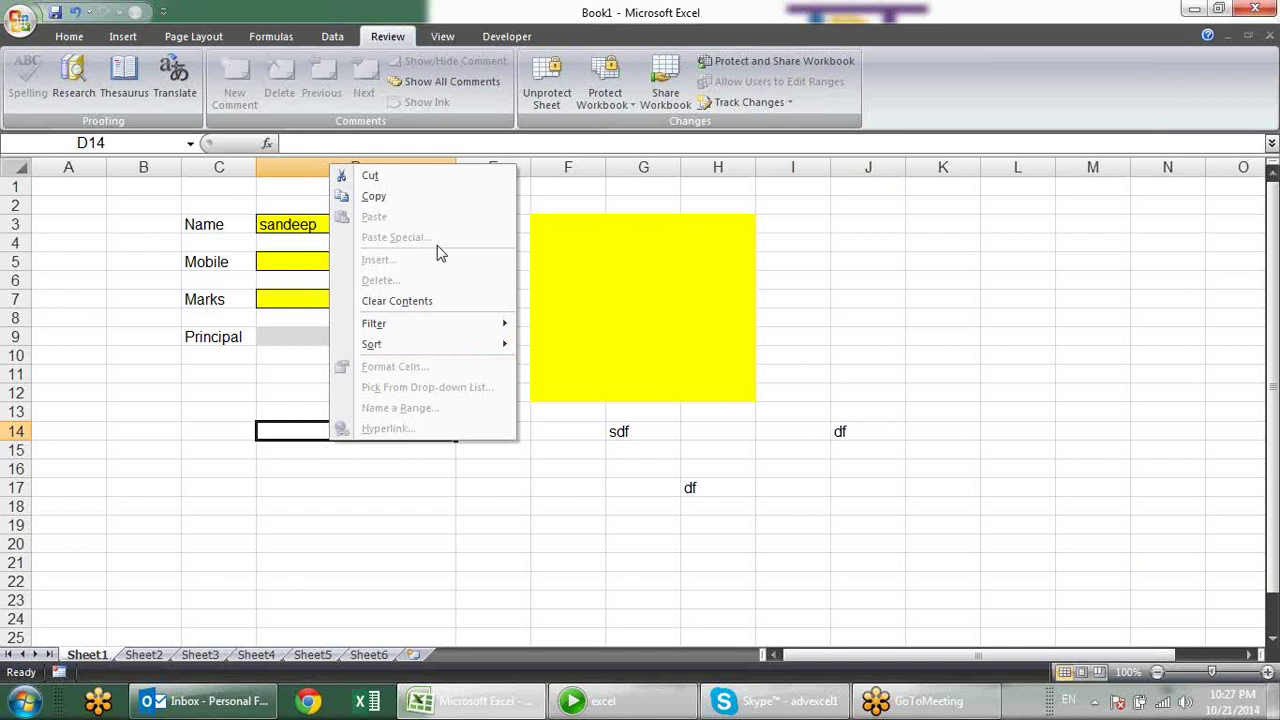
left_click(143, 654)
right_click(236, 485)
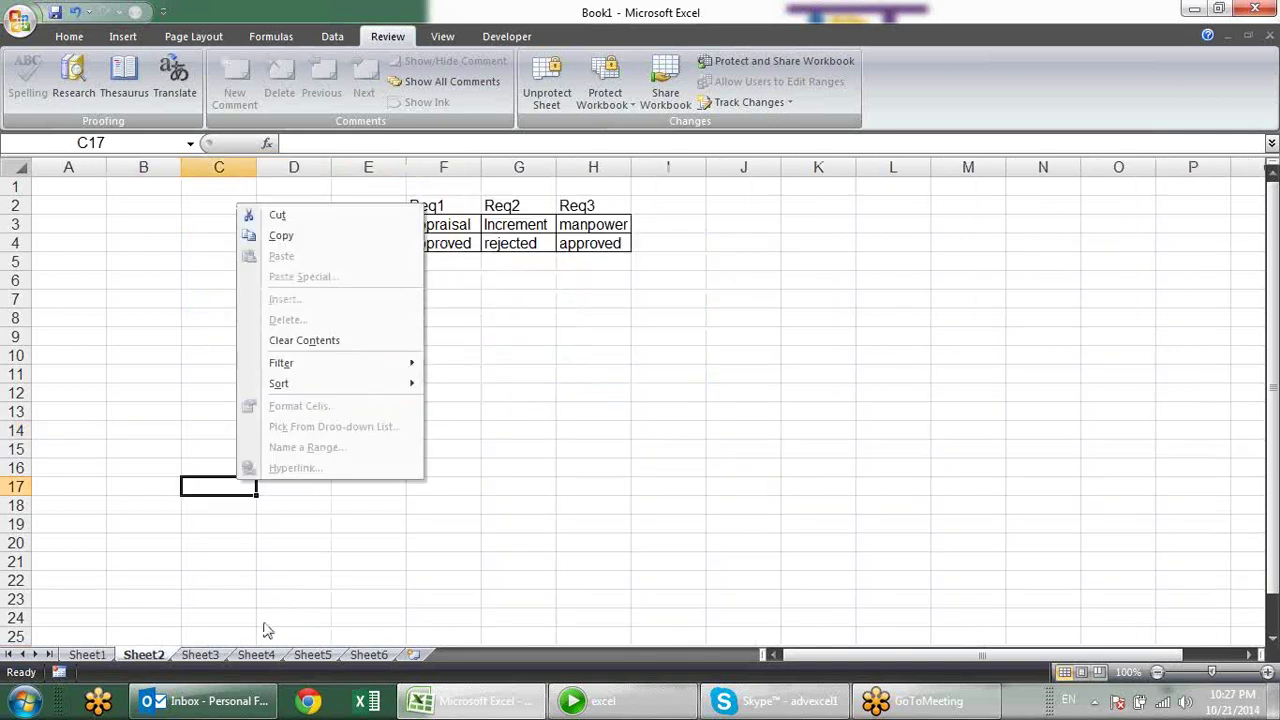
left_click(214, 654)
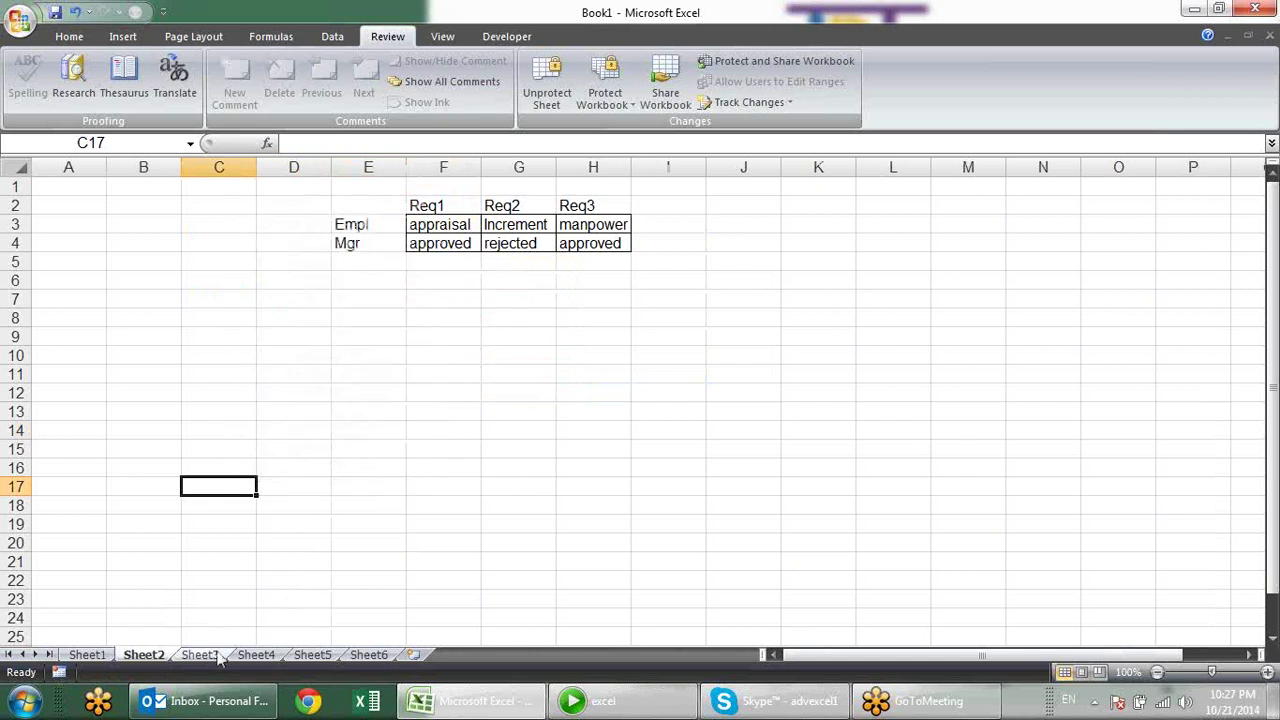
left_click(216, 654)
right_click(309, 491)
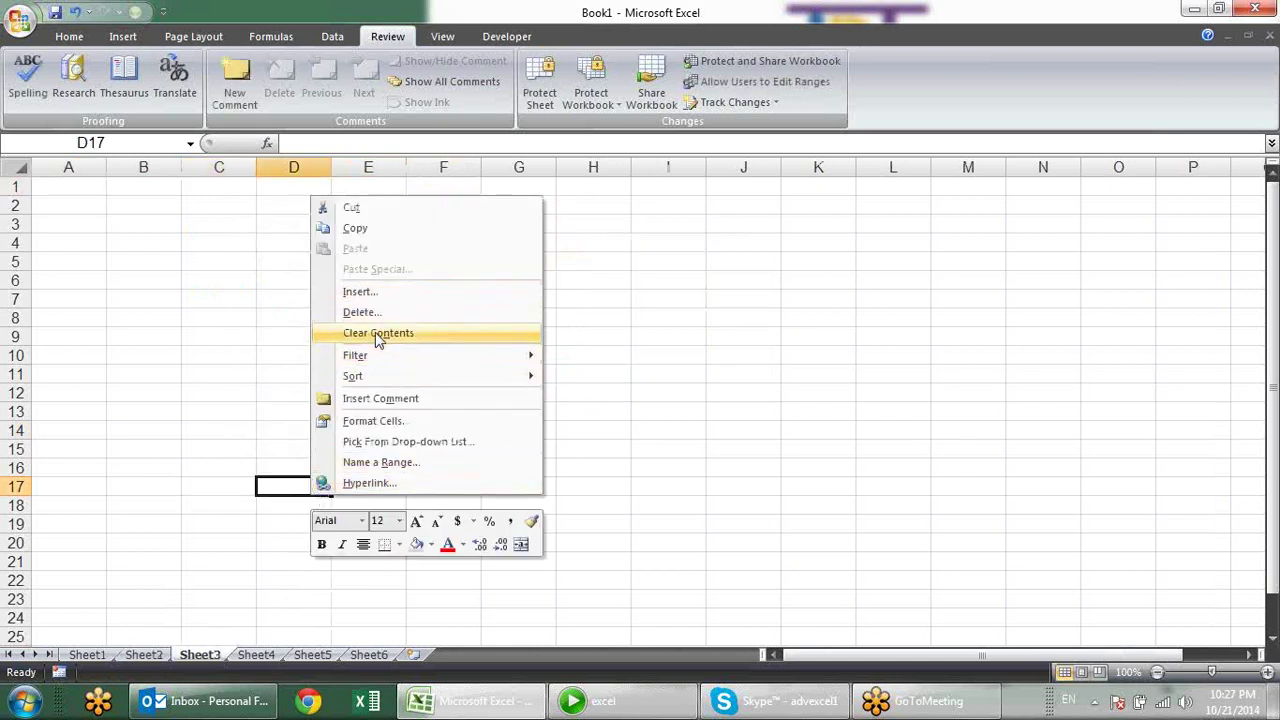
mouse_move(430, 376)
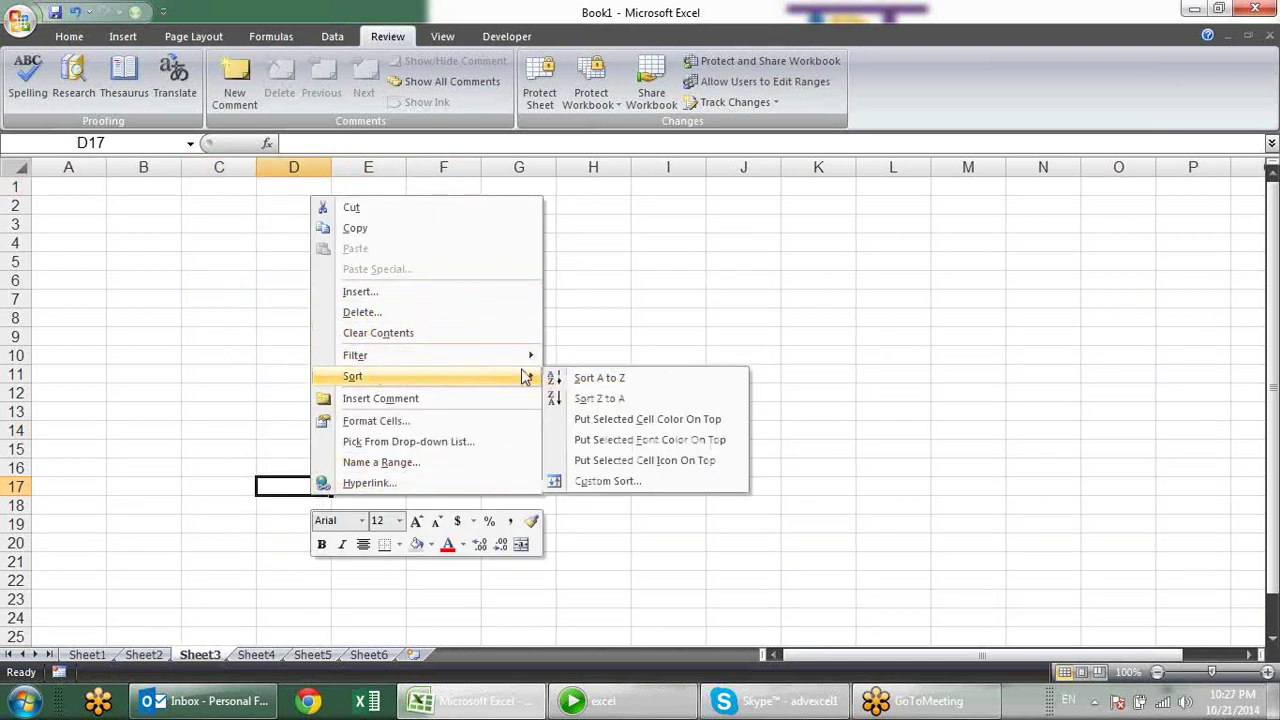
left_click(930, 362)
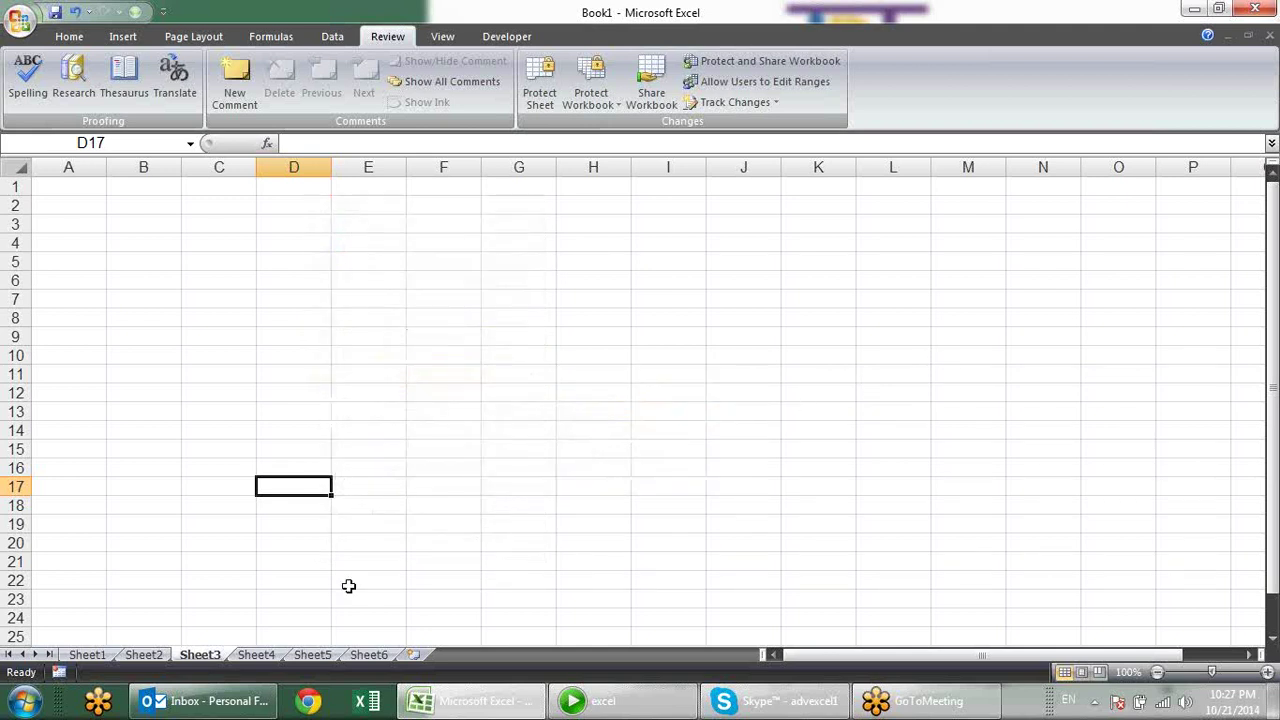
left_click(88, 656)
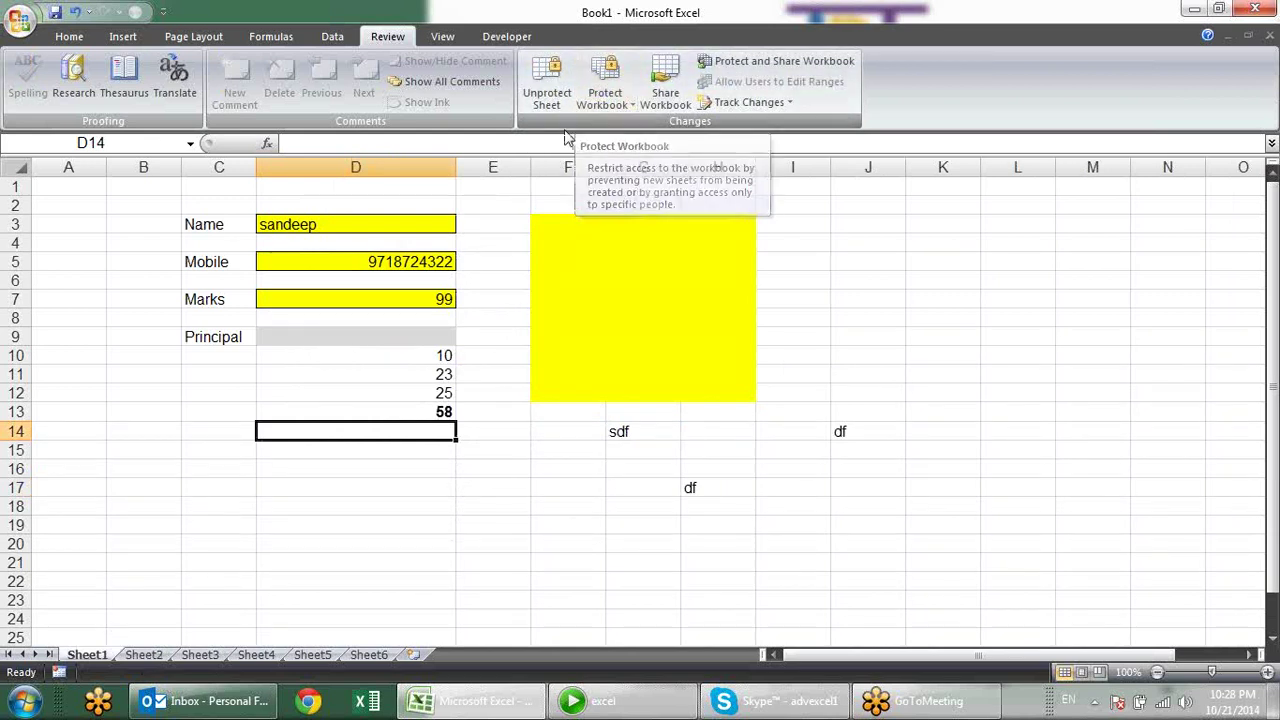
Apply Protect Structure and Windows to Book1 with Structure checked and no password.
left_click(632, 97)
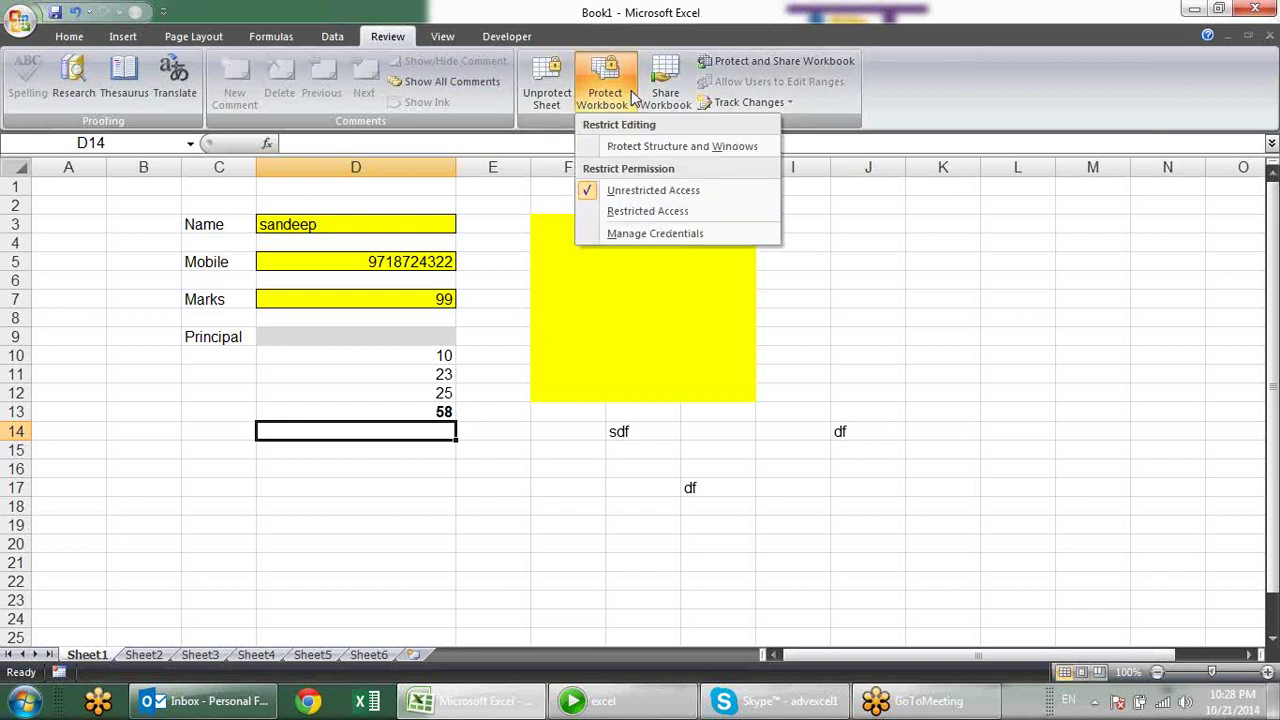
left_click(628, 148)
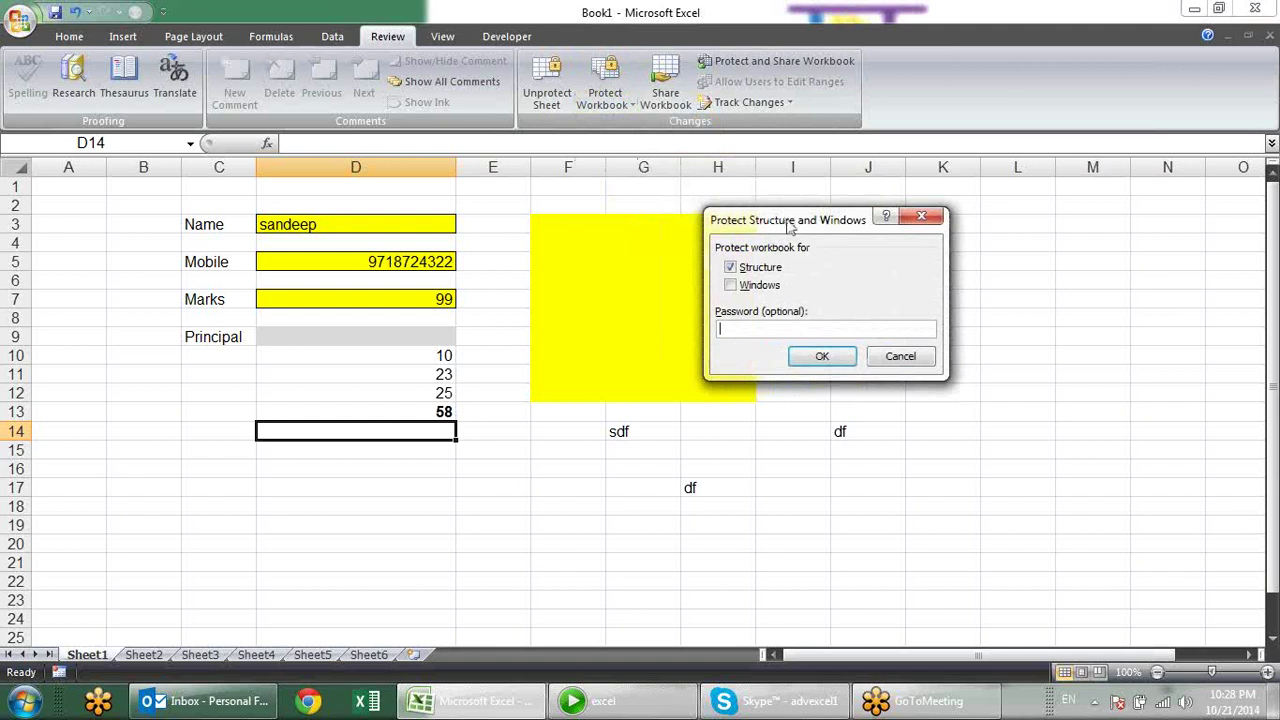
left_click_drag(787, 224, 661, 210)
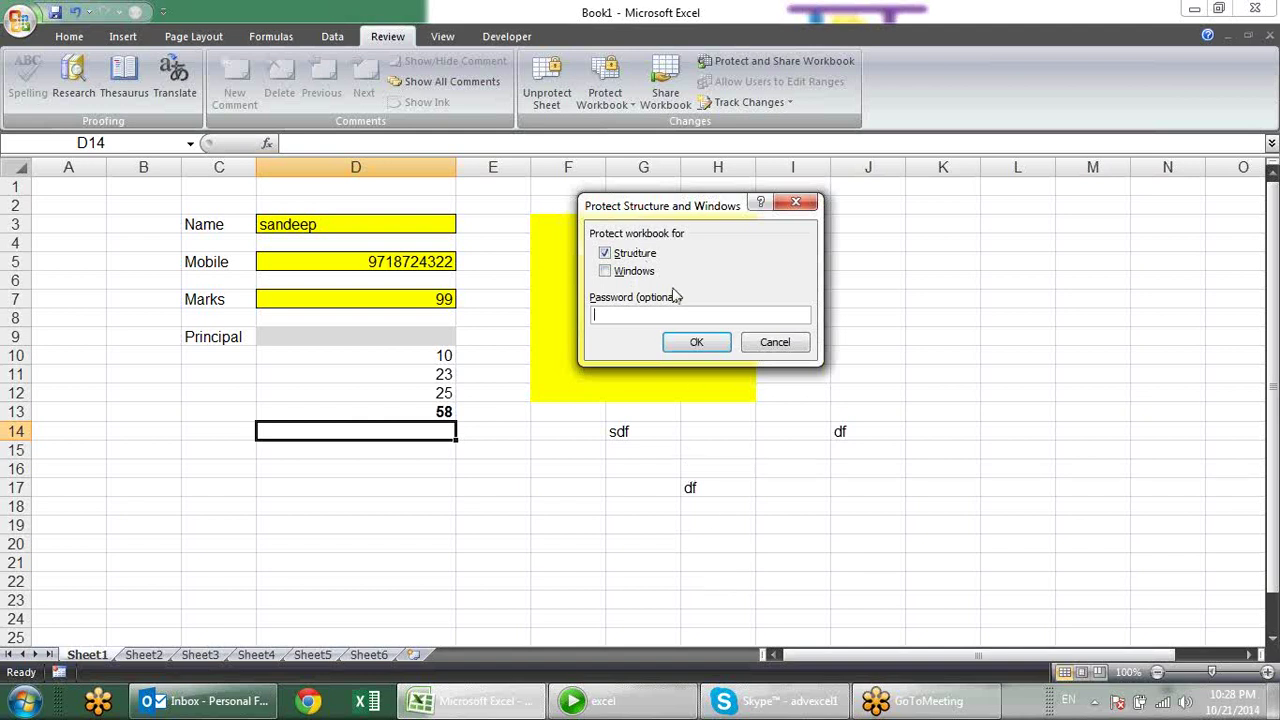
left_click(692, 350)
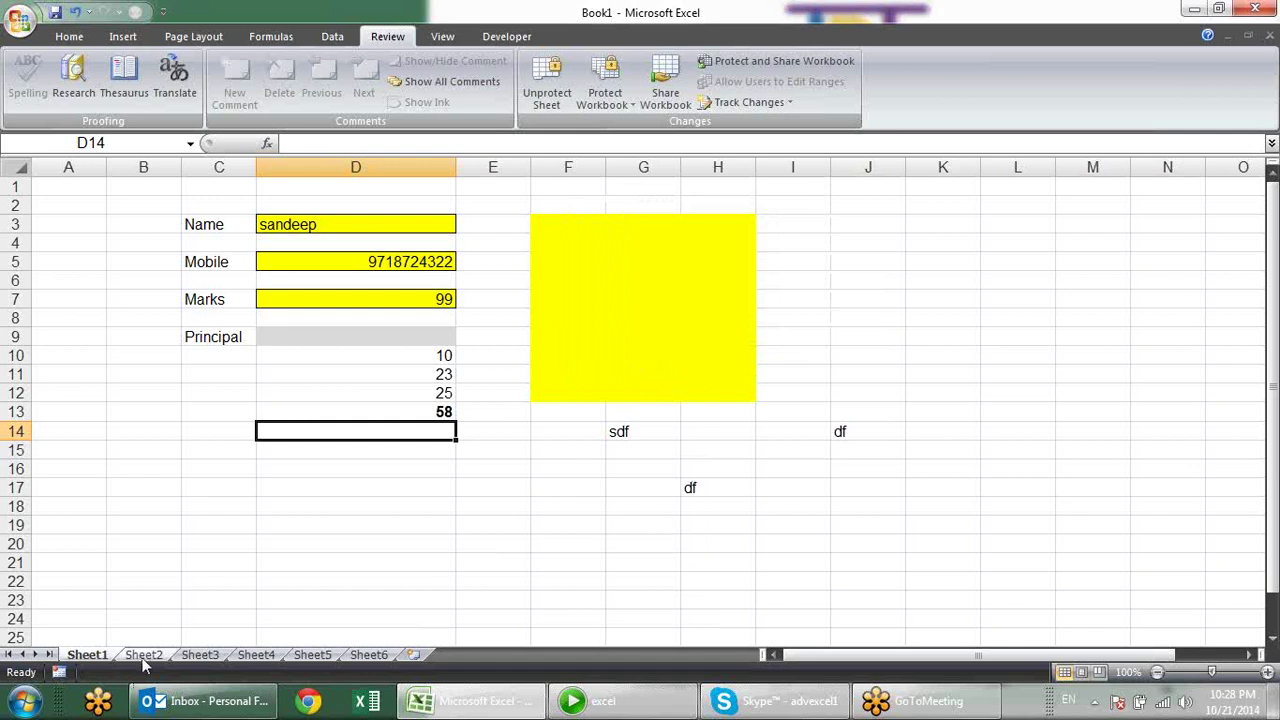
Confirm Insert, Delete and Rename are greyed out on the Sheet3 tab, then restore and move Book1's window.
right_click(222, 650)
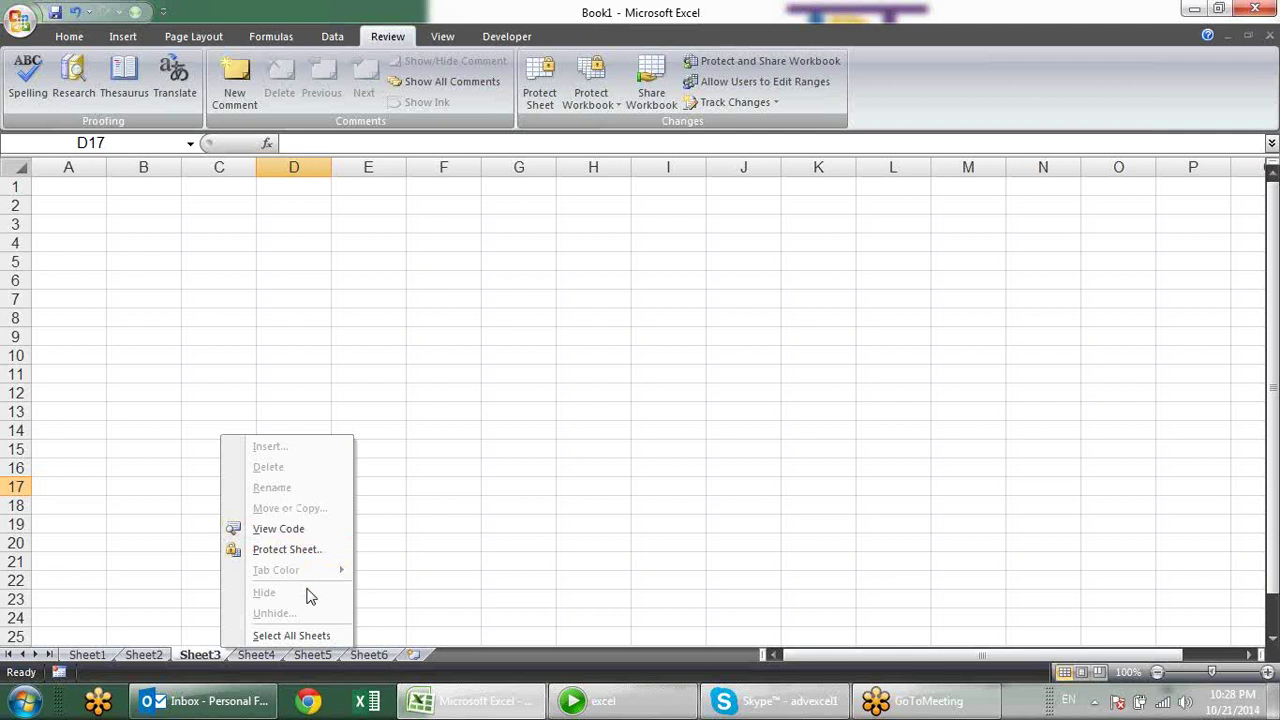
key("Escape")
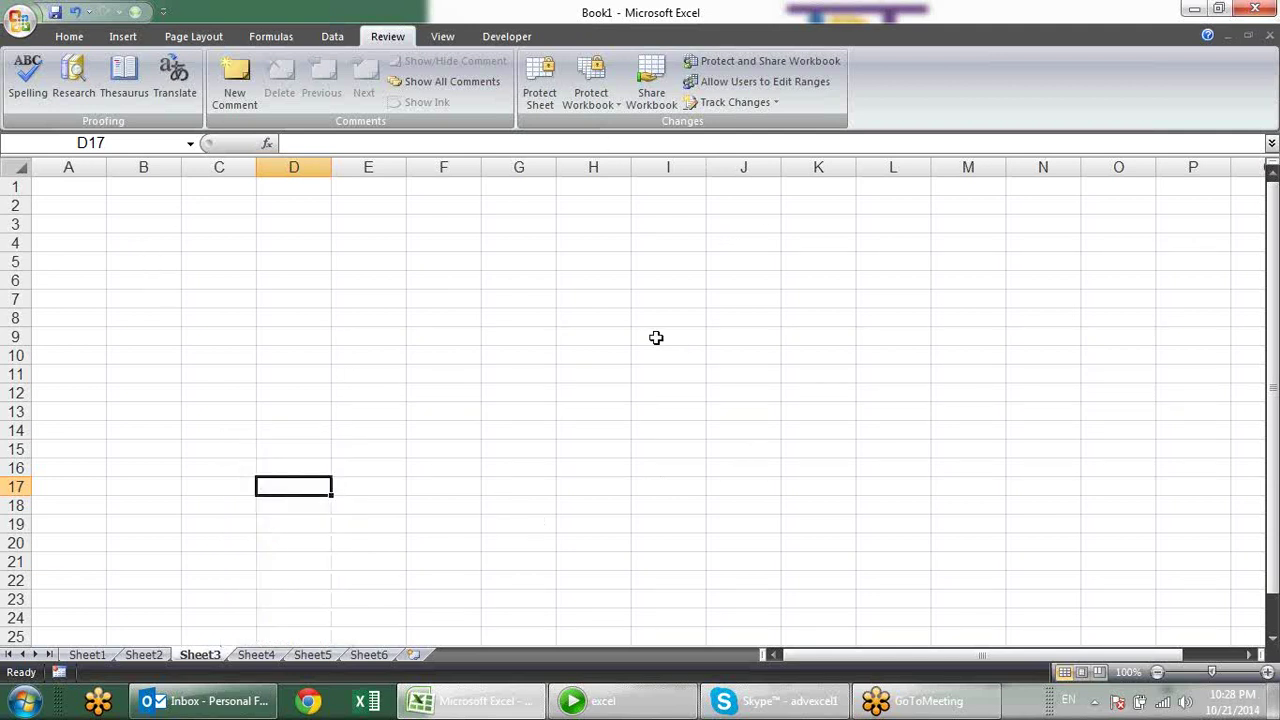
left_click(1249, 35)
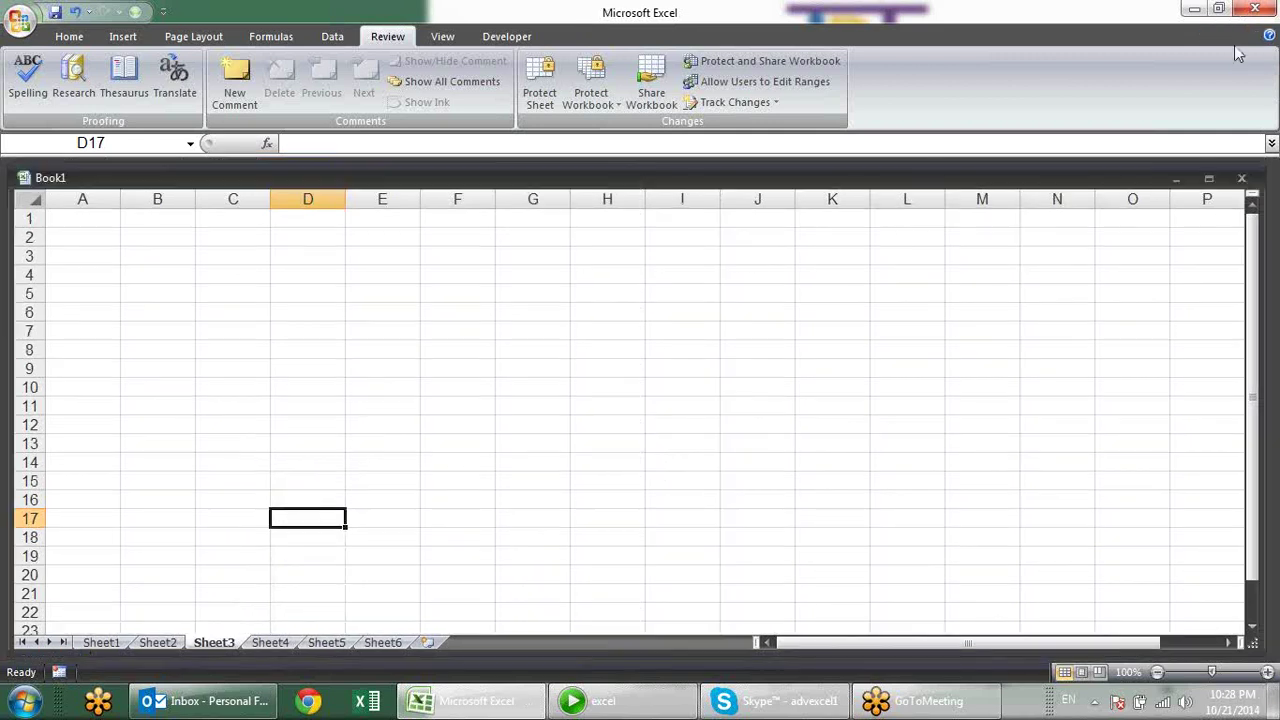
left_click_drag(935, 178, 1035, 200)
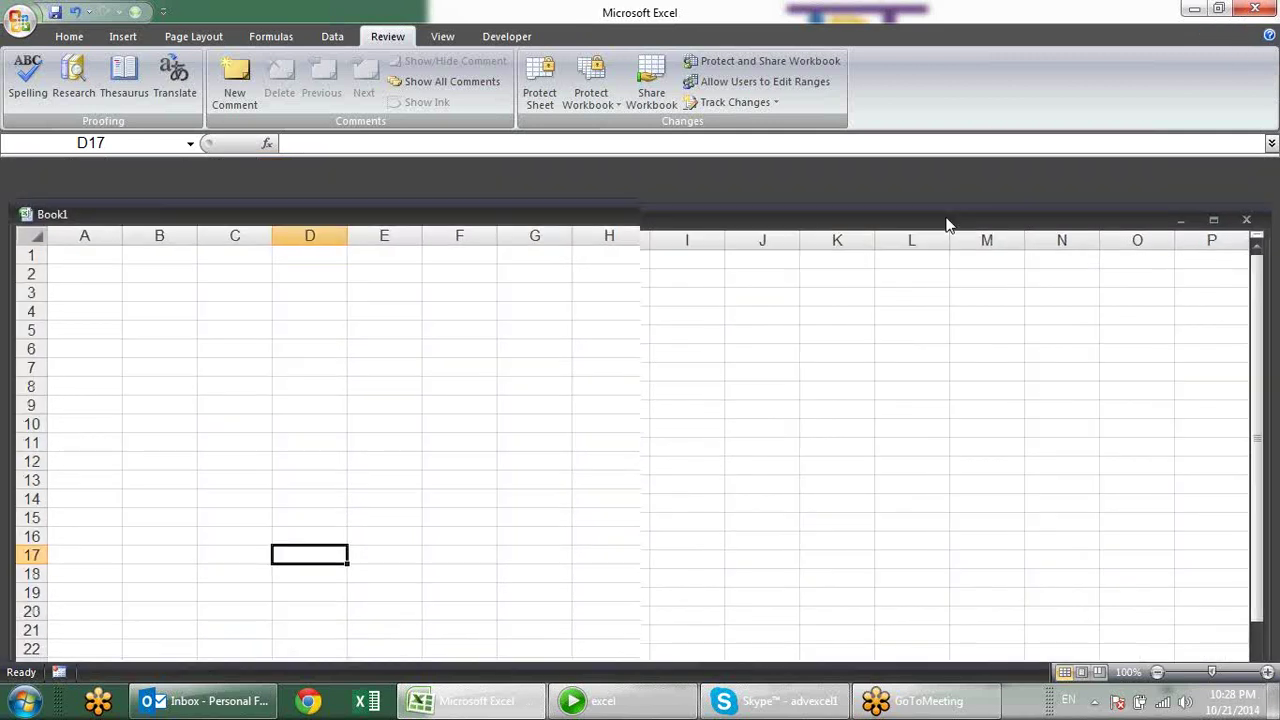
left_click(69, 36)
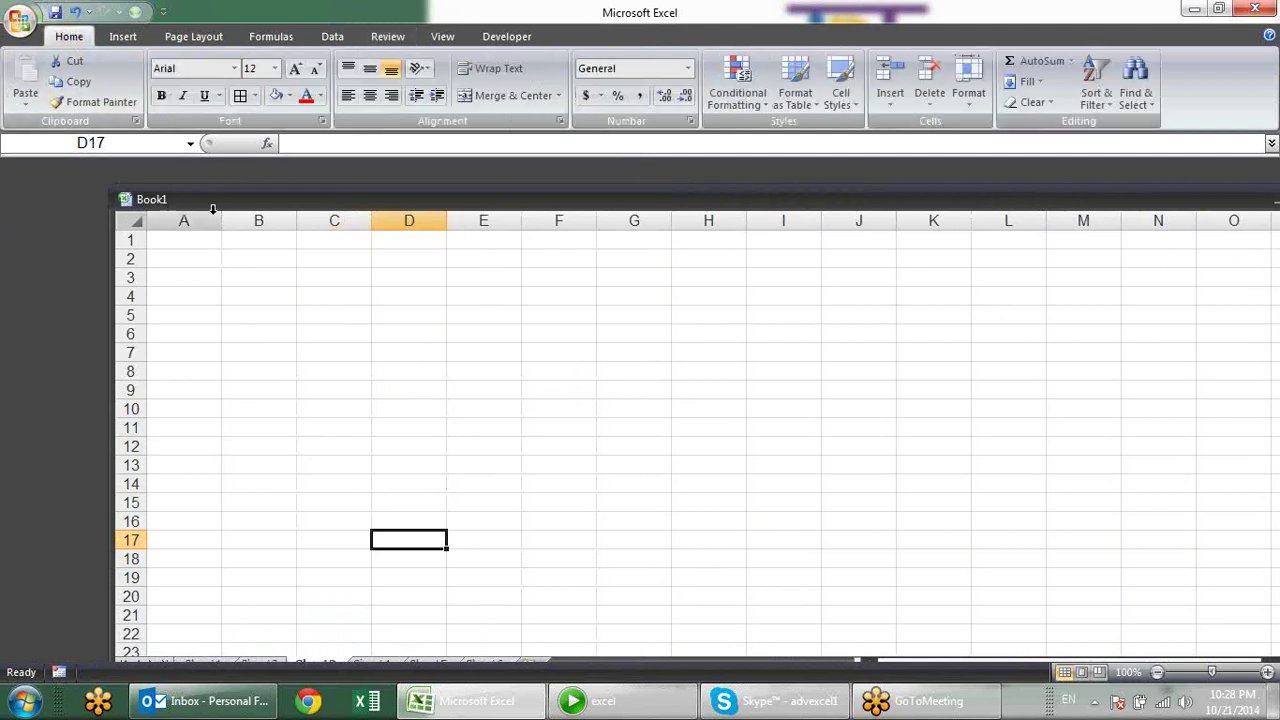
Create a new Book2, move it aside, close it, and re-maximize Book1.
key("ctrl+n")
left_click_drag(174, 177, 180, 240)
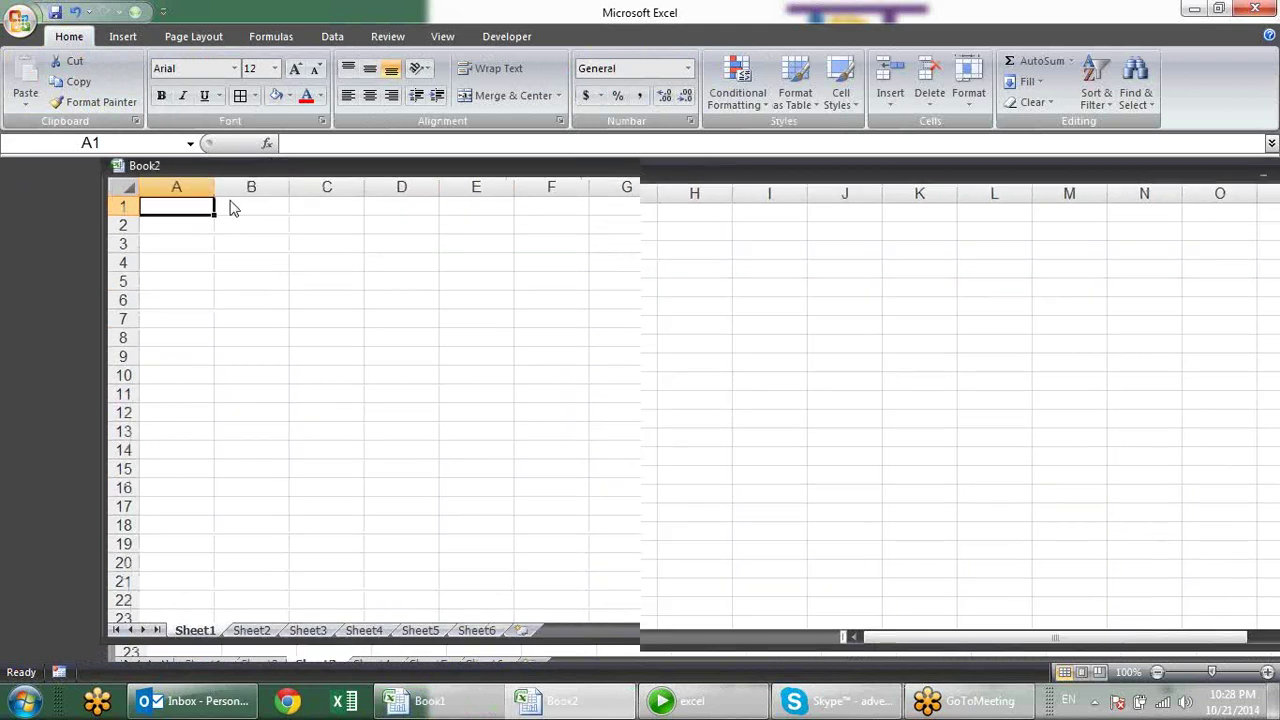
left_click_drag(180, 240, 15, 285)
left_click(1081, 292)
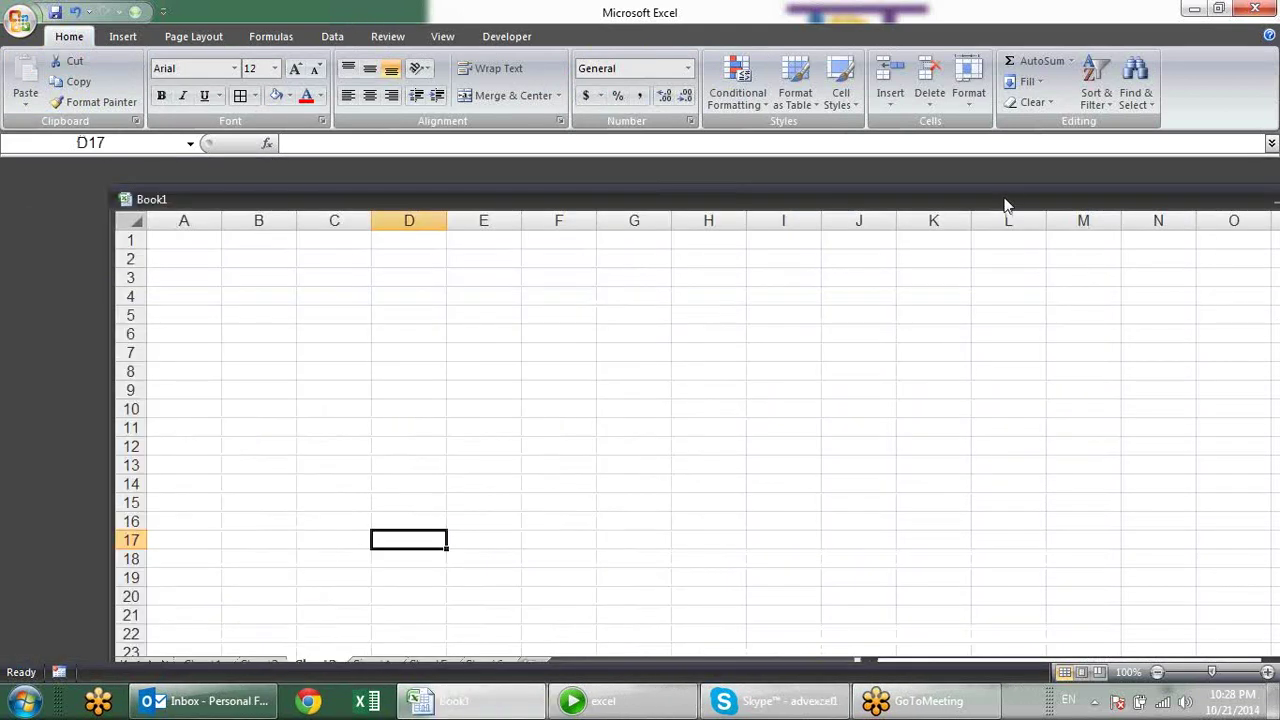
double_click(1006, 205)
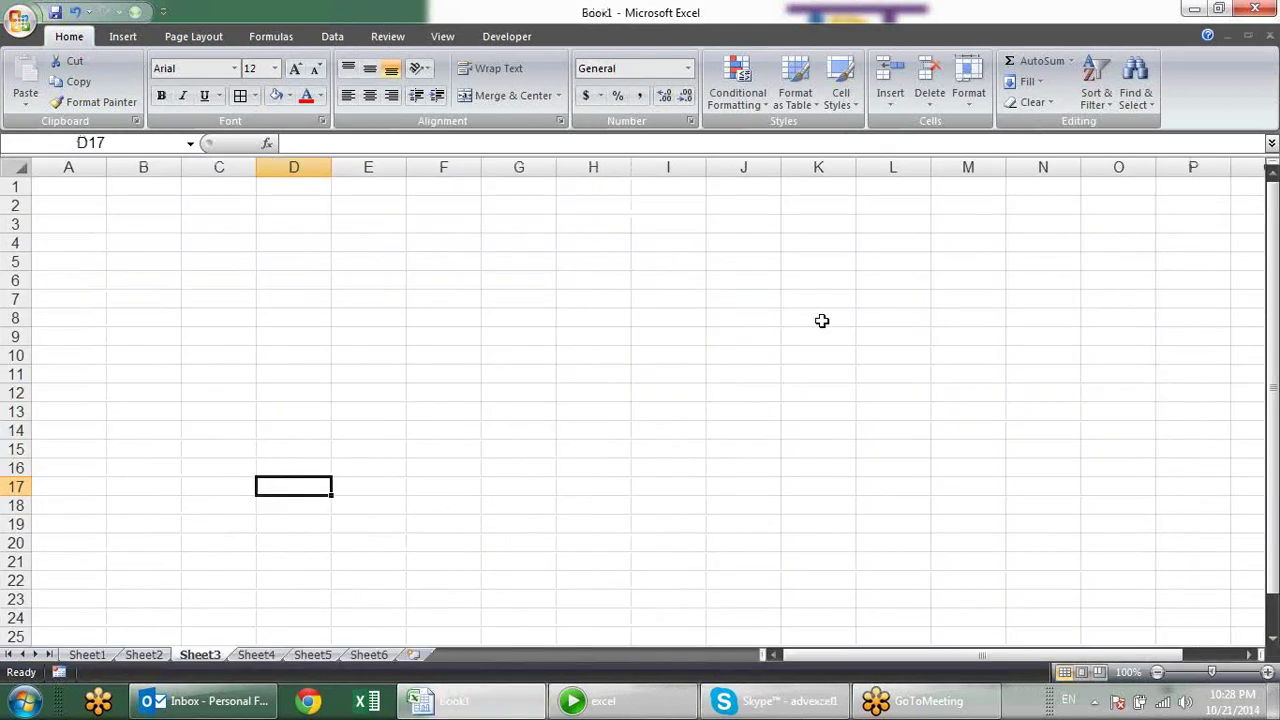
Remove Book1's existing structure protection from the Review tab.
left_click(1270, 25)
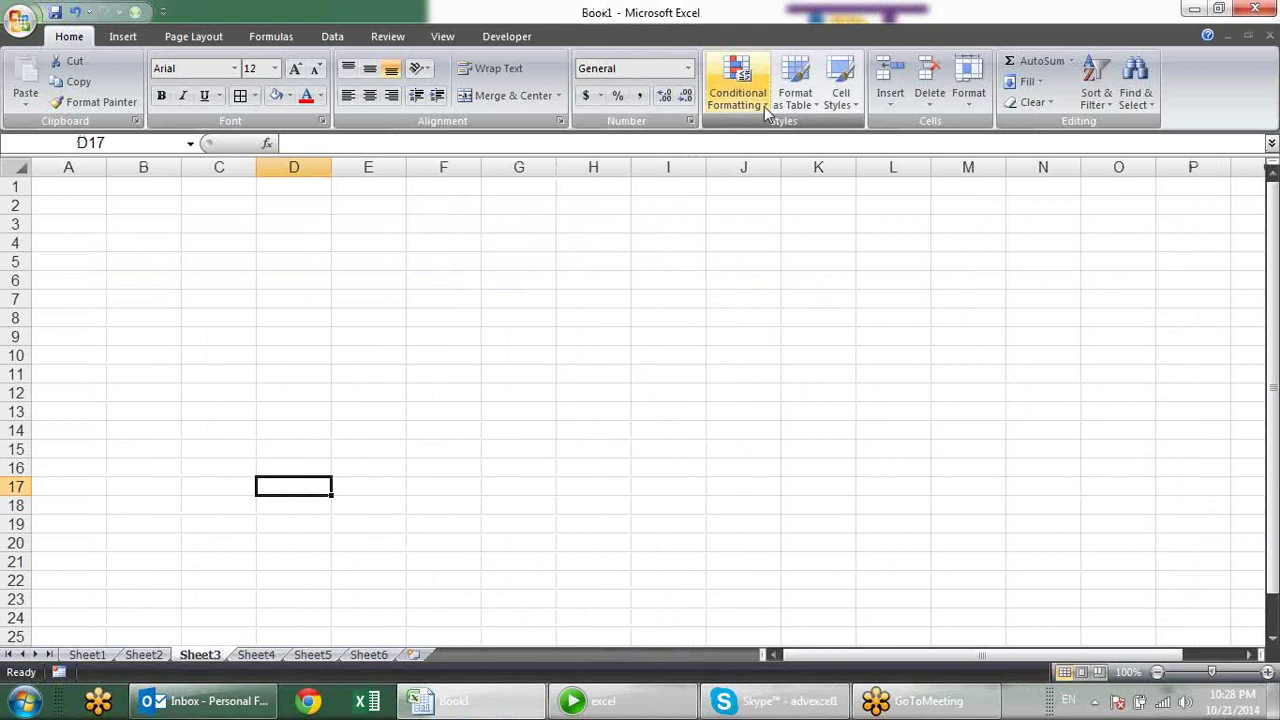
left_click(390, 36)
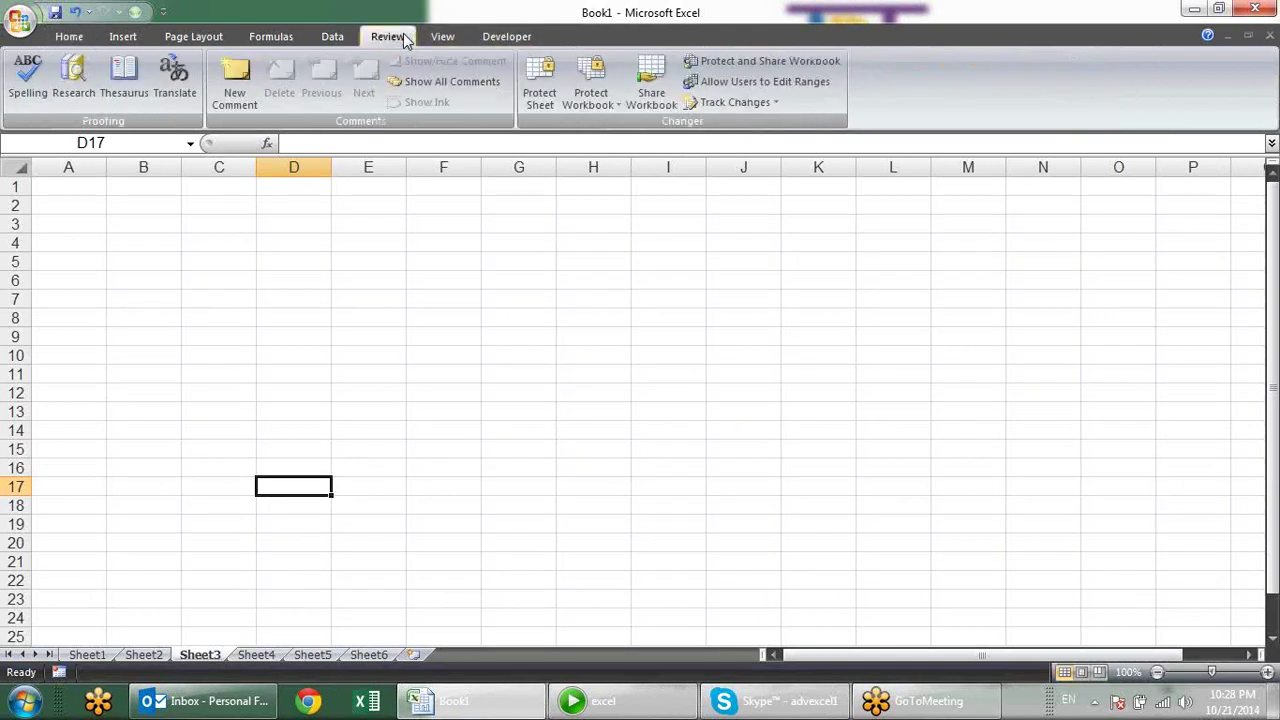
left_click(600, 90)
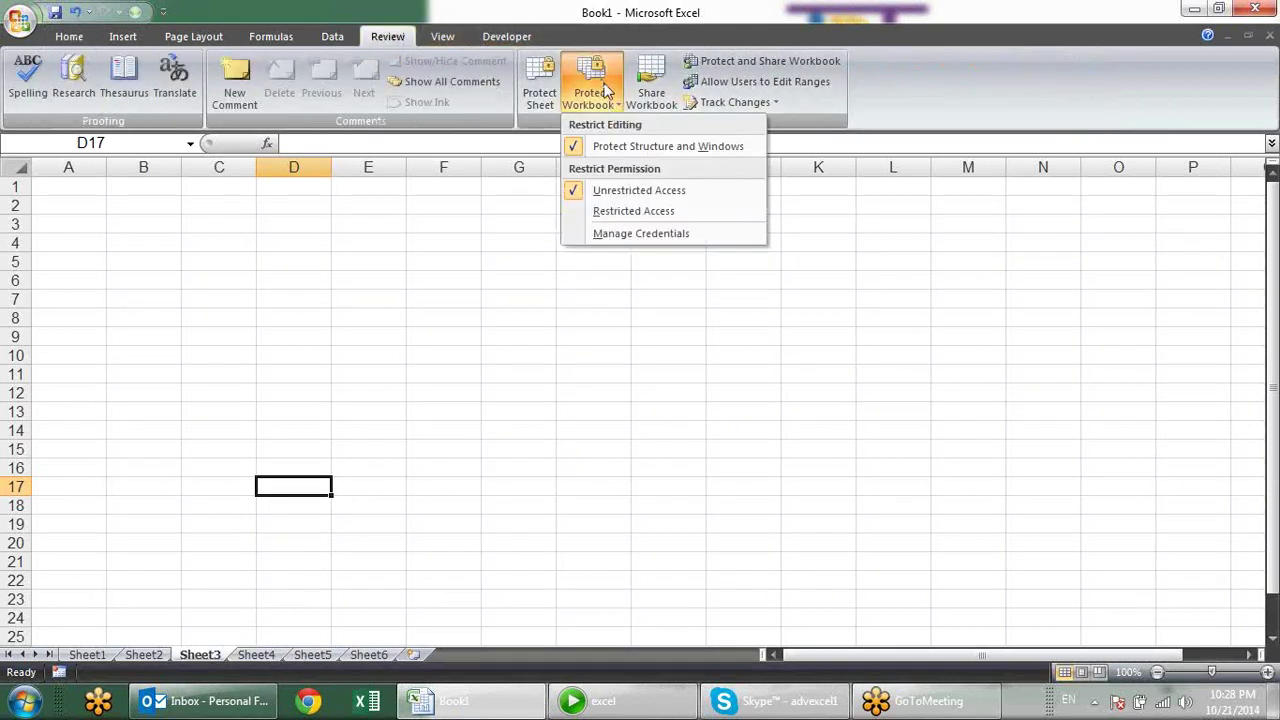
left_click(620, 146)
Reapply workbook protection with both Structure and Windows checked, no password.
left_click(606, 100)
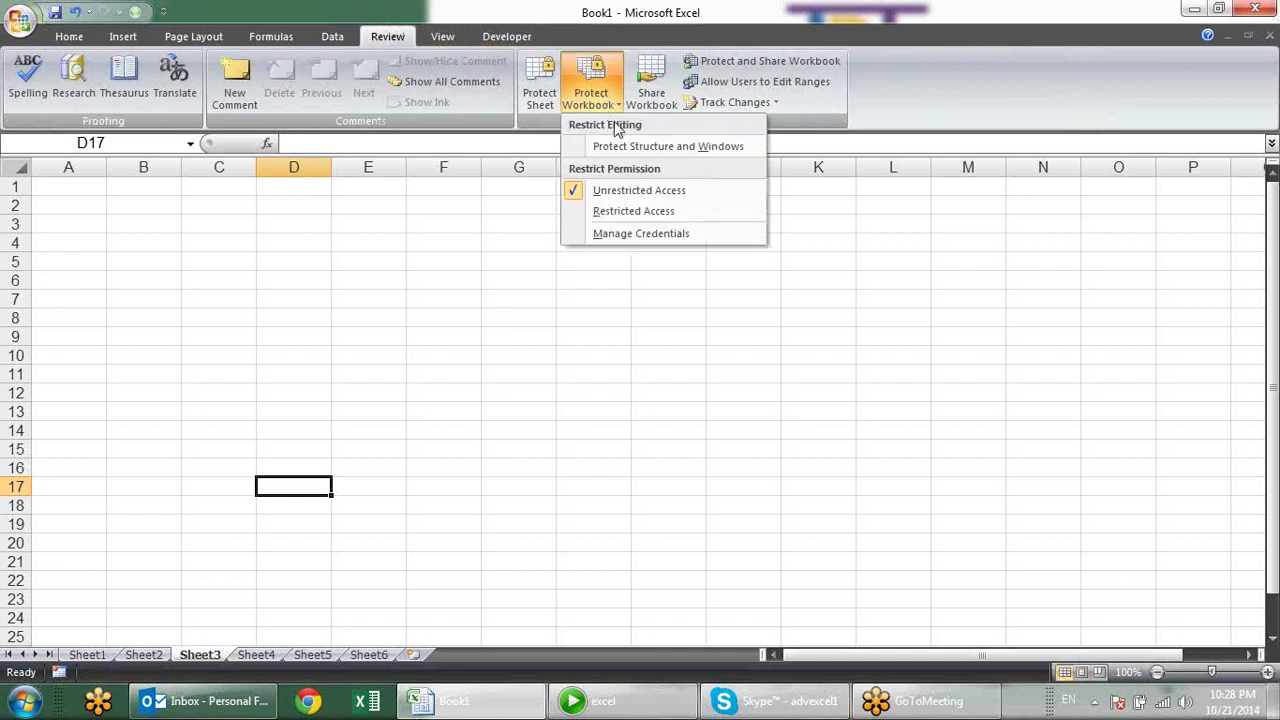
left_click(626, 148)
left_click(624, 274)
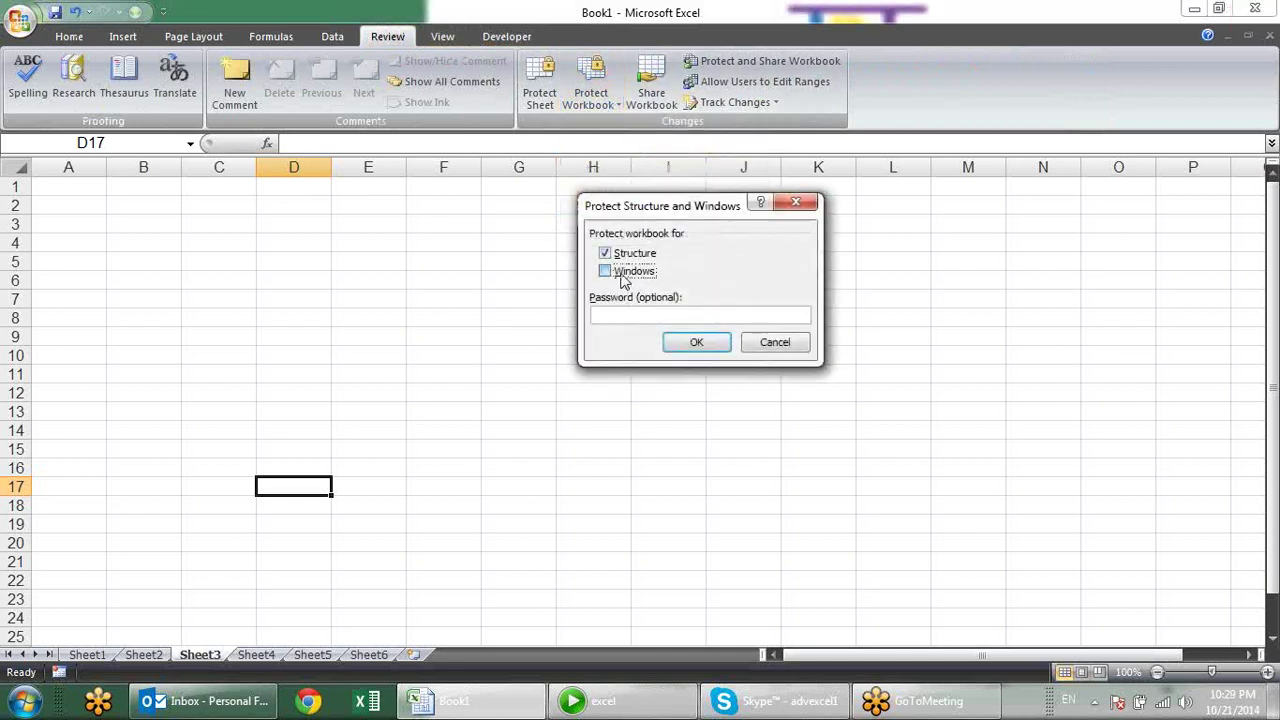
left_click(724, 343)
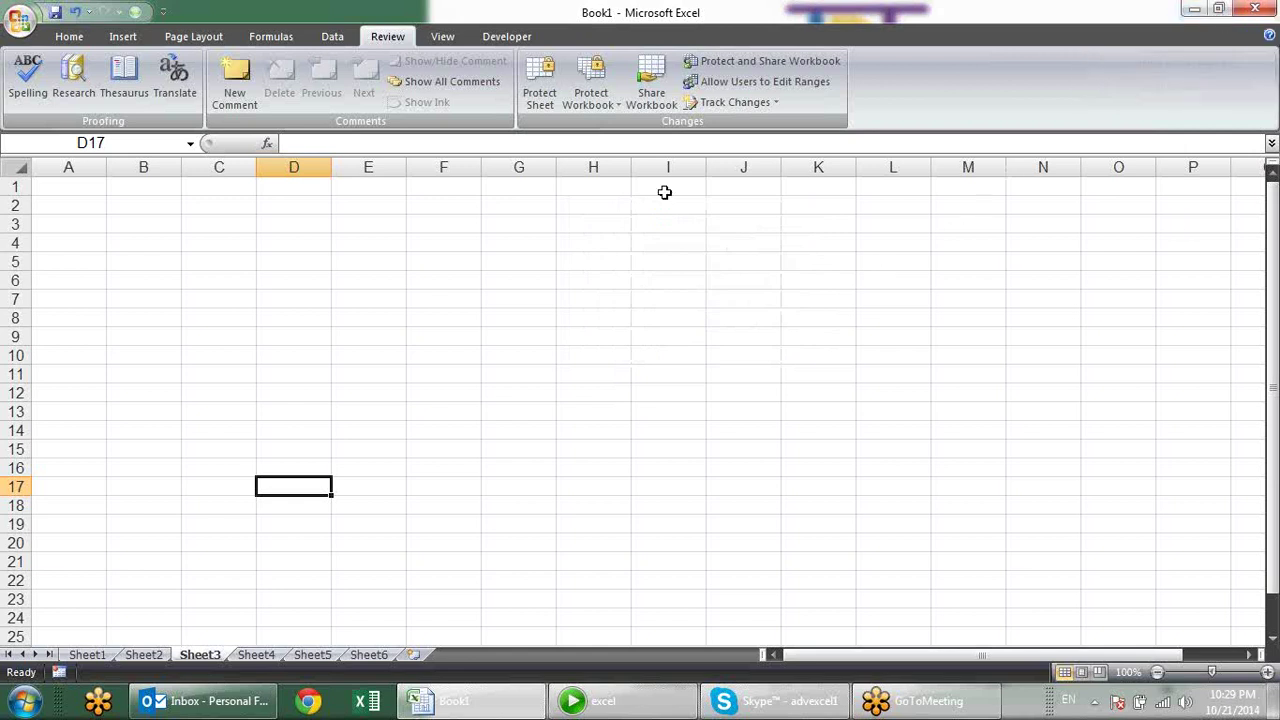
Create a new workbook Book3 and switch between it and Book1 on the taskbar.
left_click(473, 242)
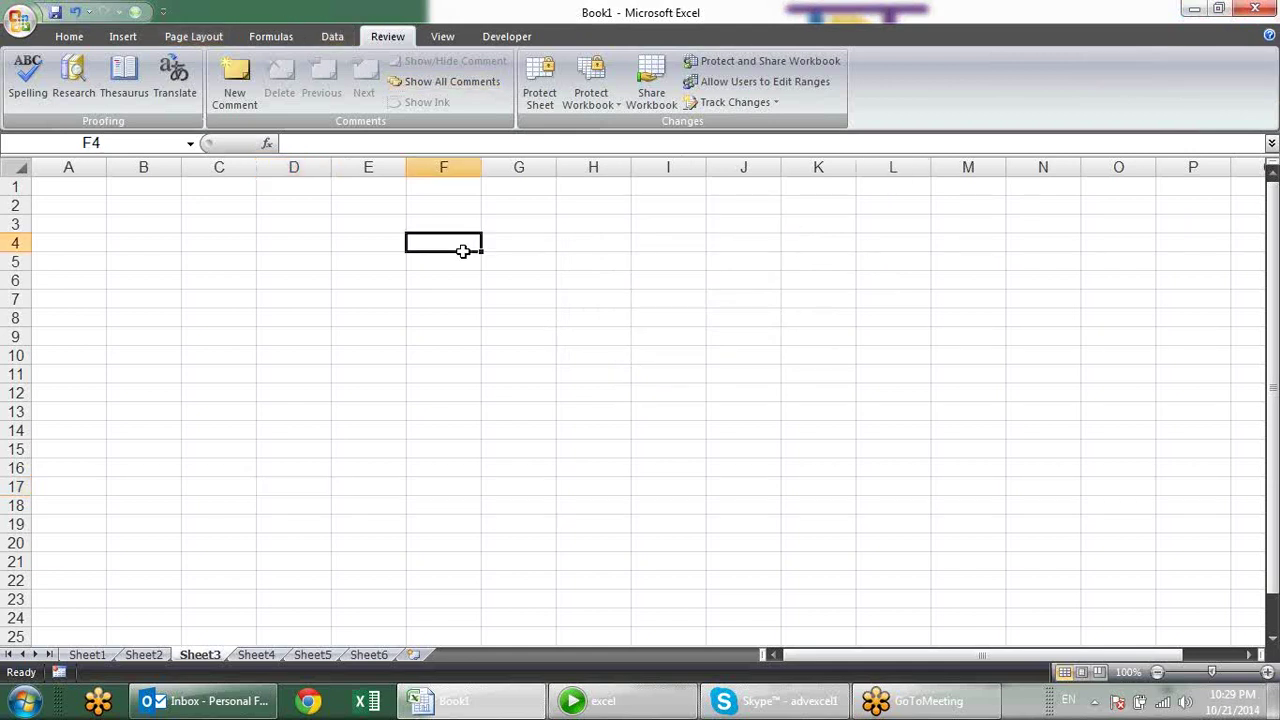
left_click(700, 335)
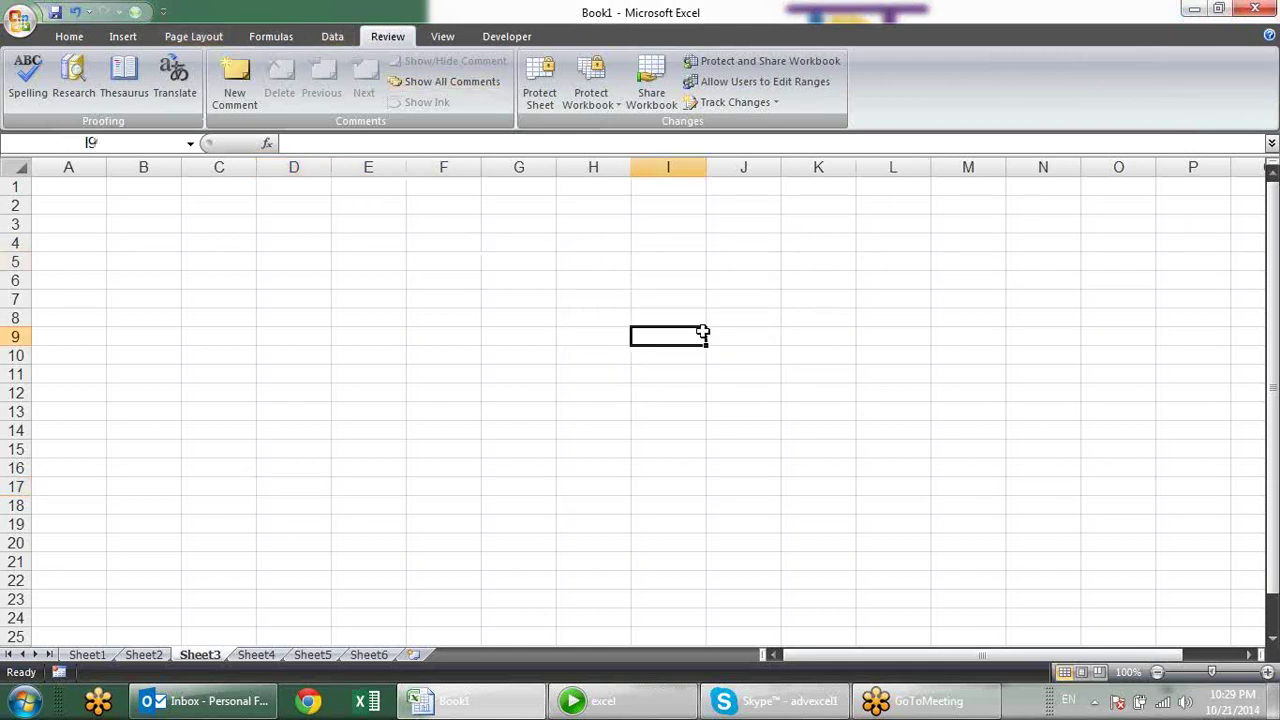
key("ctrl+n")
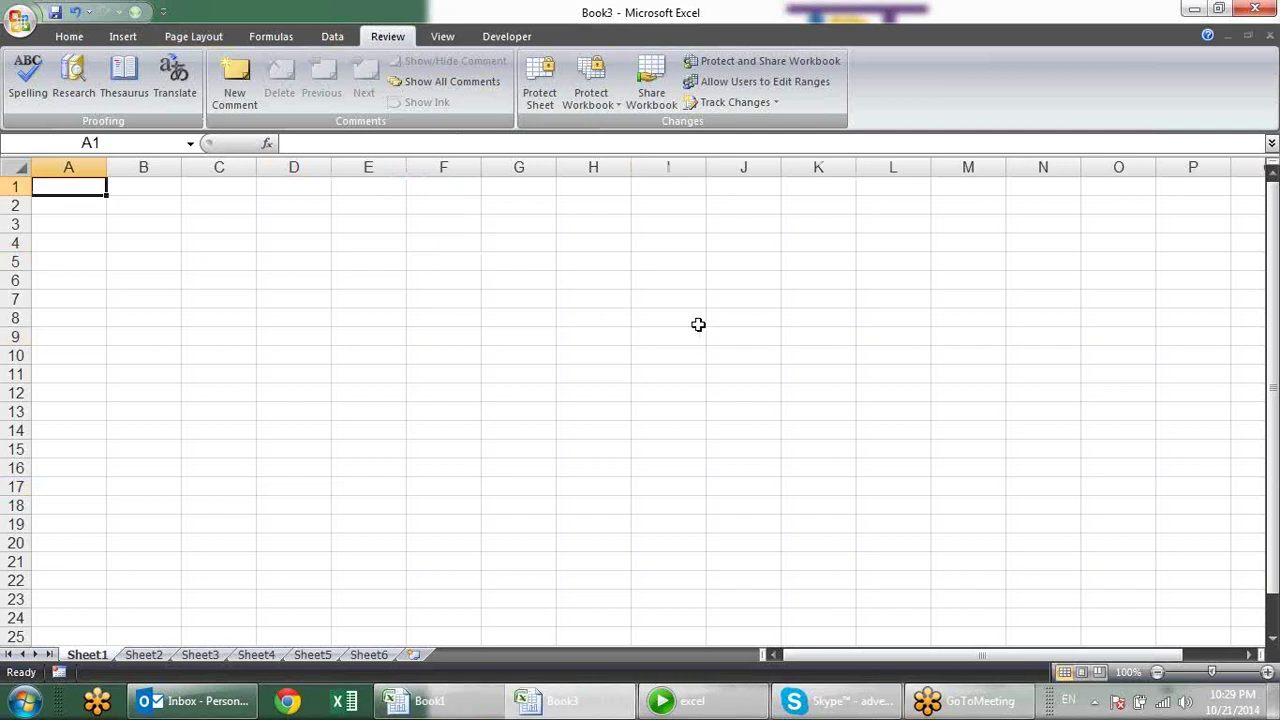
left_click(580, 702)
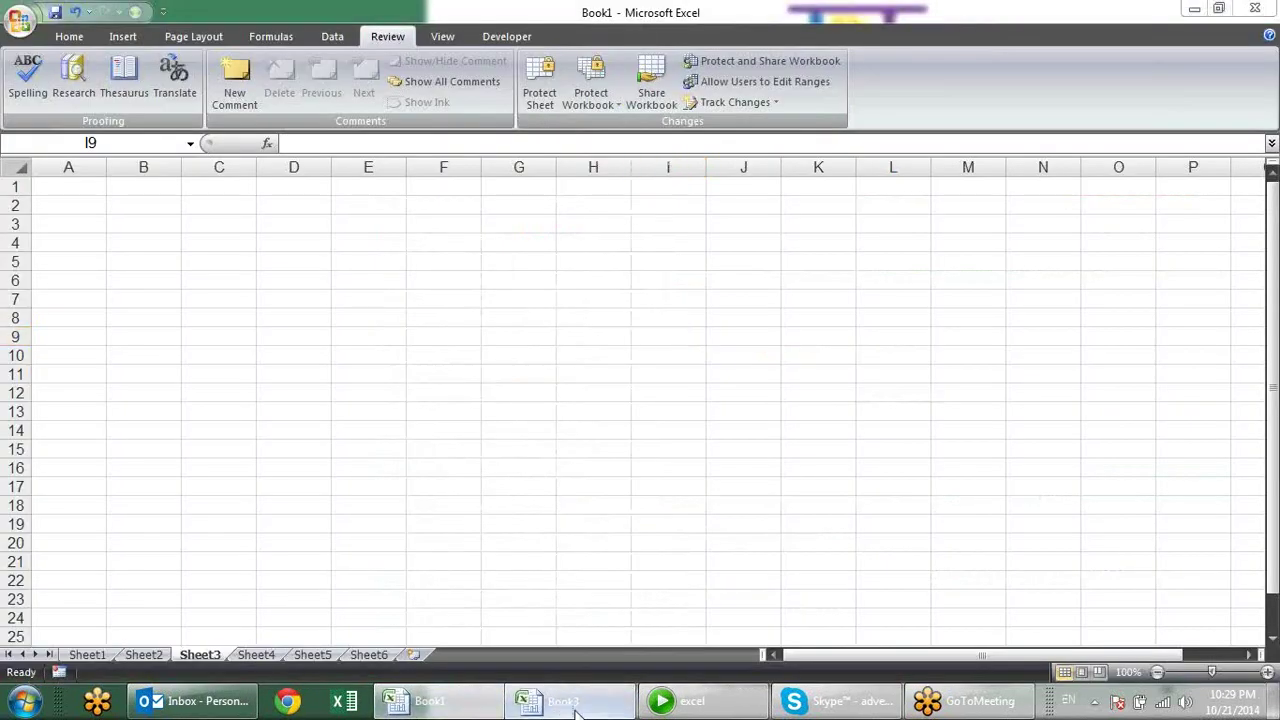
left_click(575, 705)
left_click(560, 705)
left_click(535, 705)
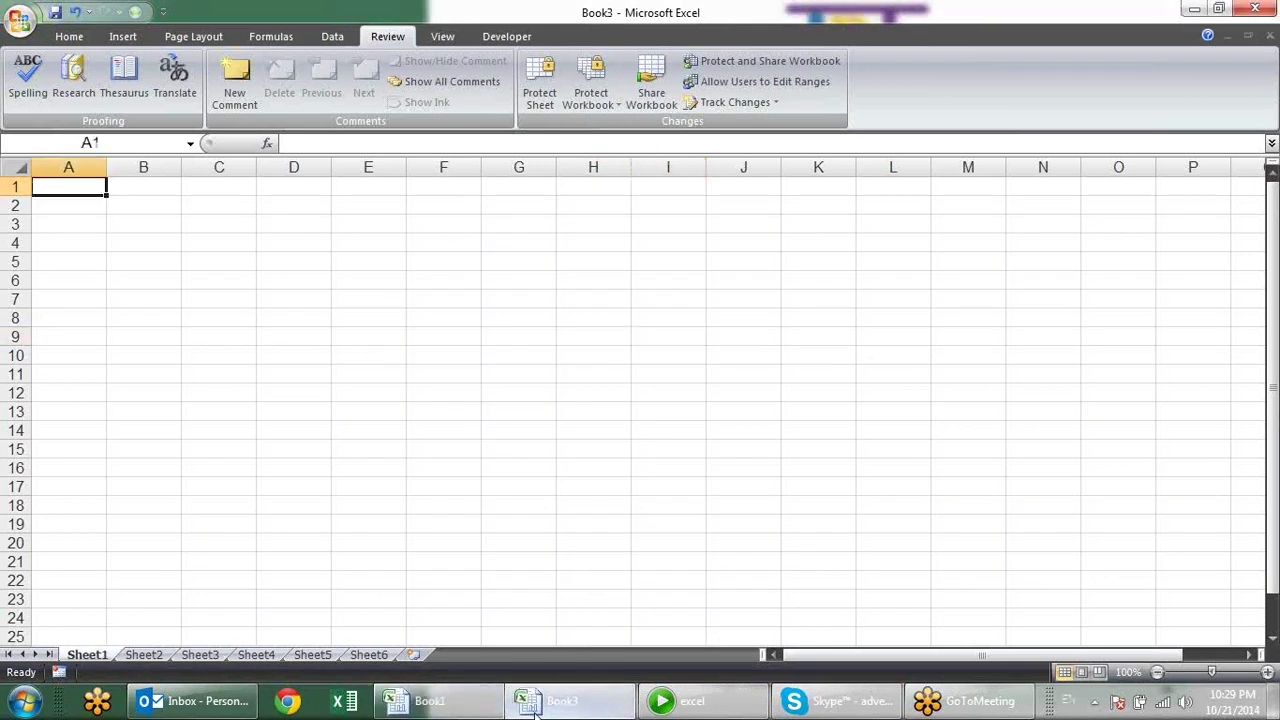
left_click(527, 705)
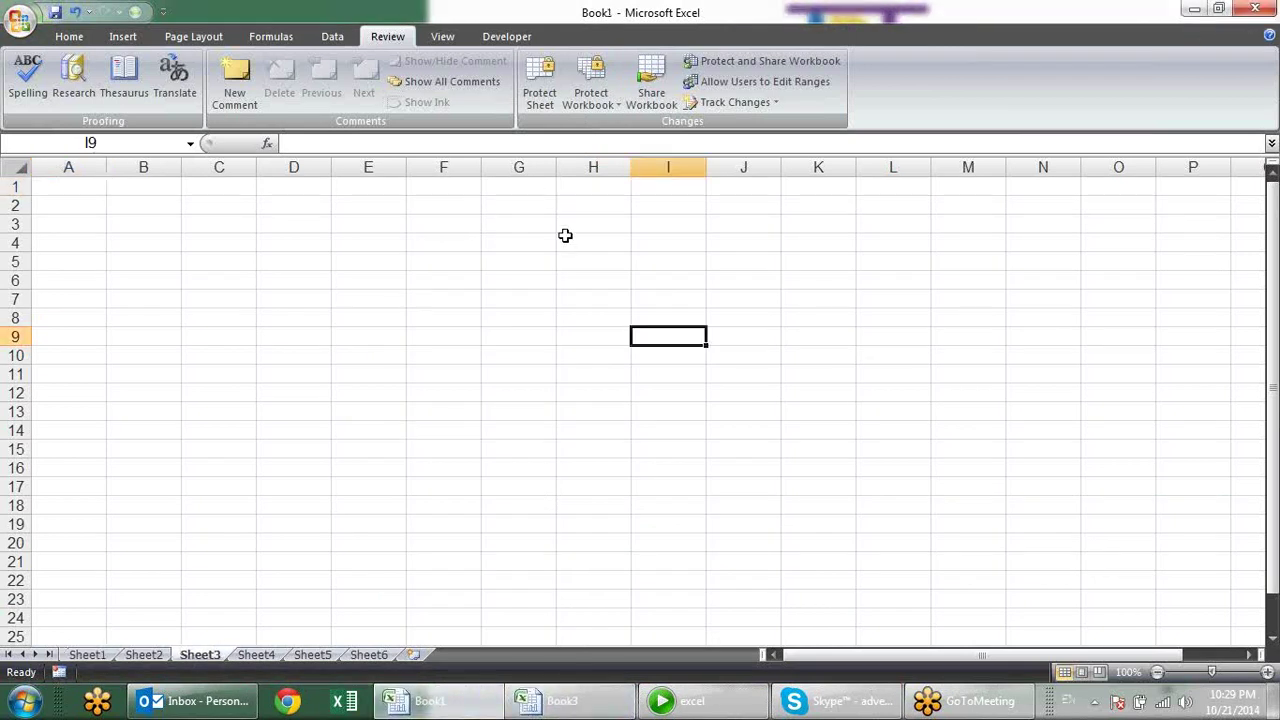
Remove the structure and windows protection from Book1.
left_click(588, 97)
left_click(626, 149)
left_click(550, 262)
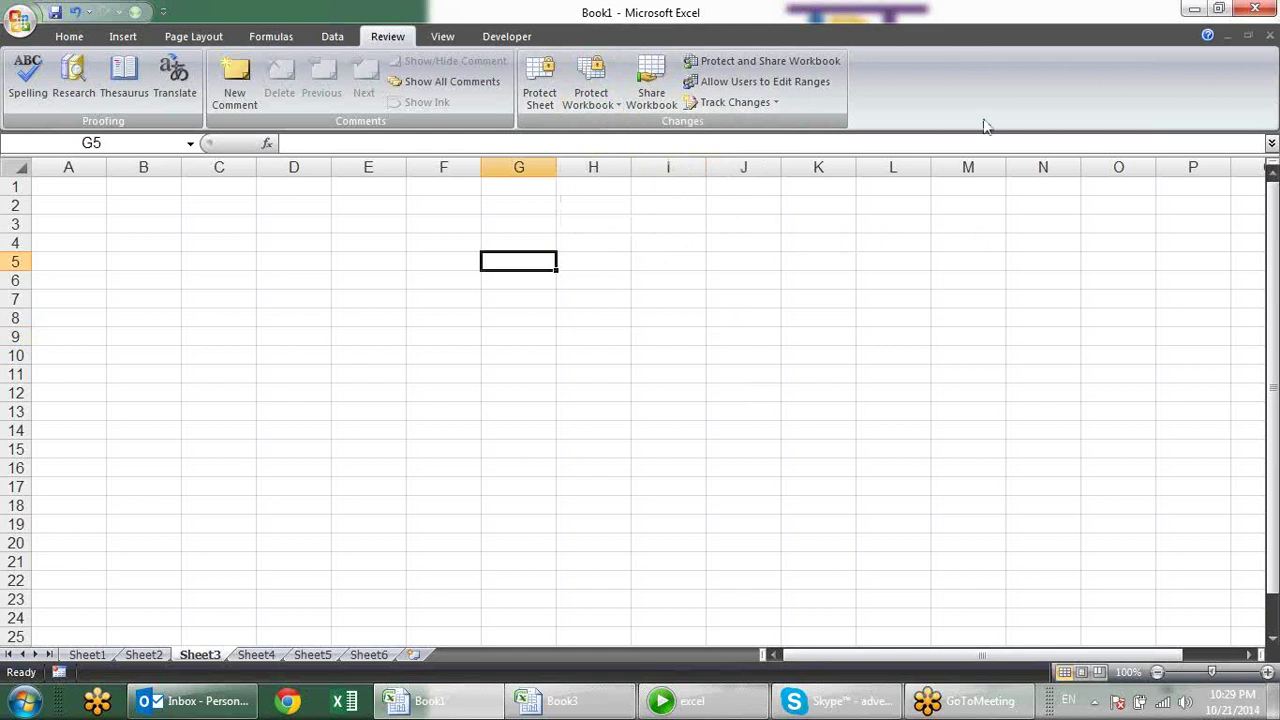
Restore, move and re-enlarge the Book1 window, then check the Protect Workbook options.
left_click(1247, 35)
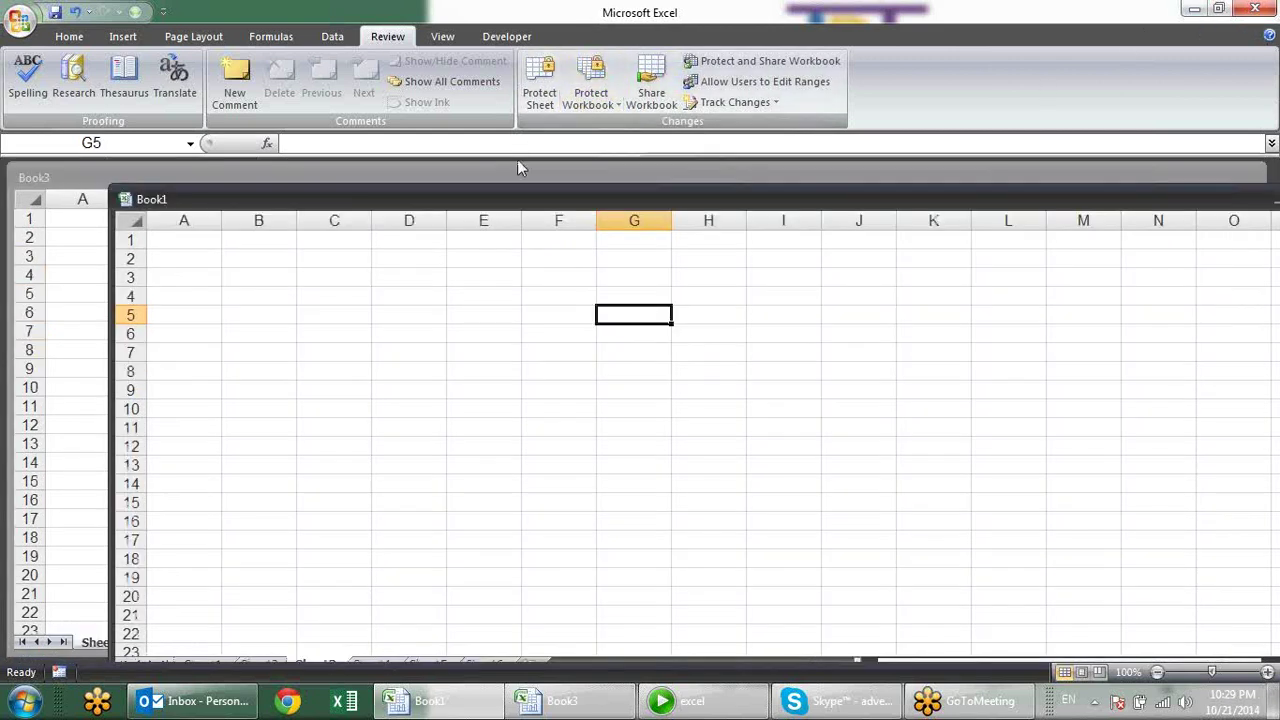
left_click_drag(523, 200, 387, 176)
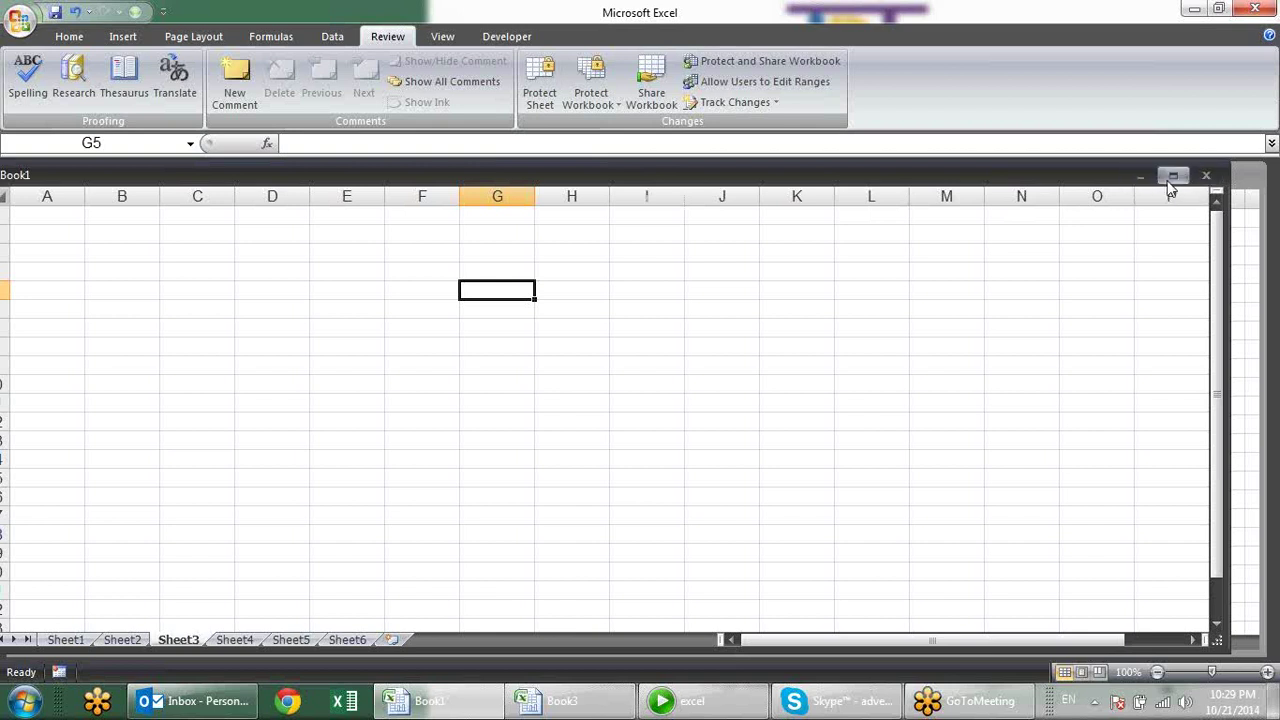
left_click(1172, 178)
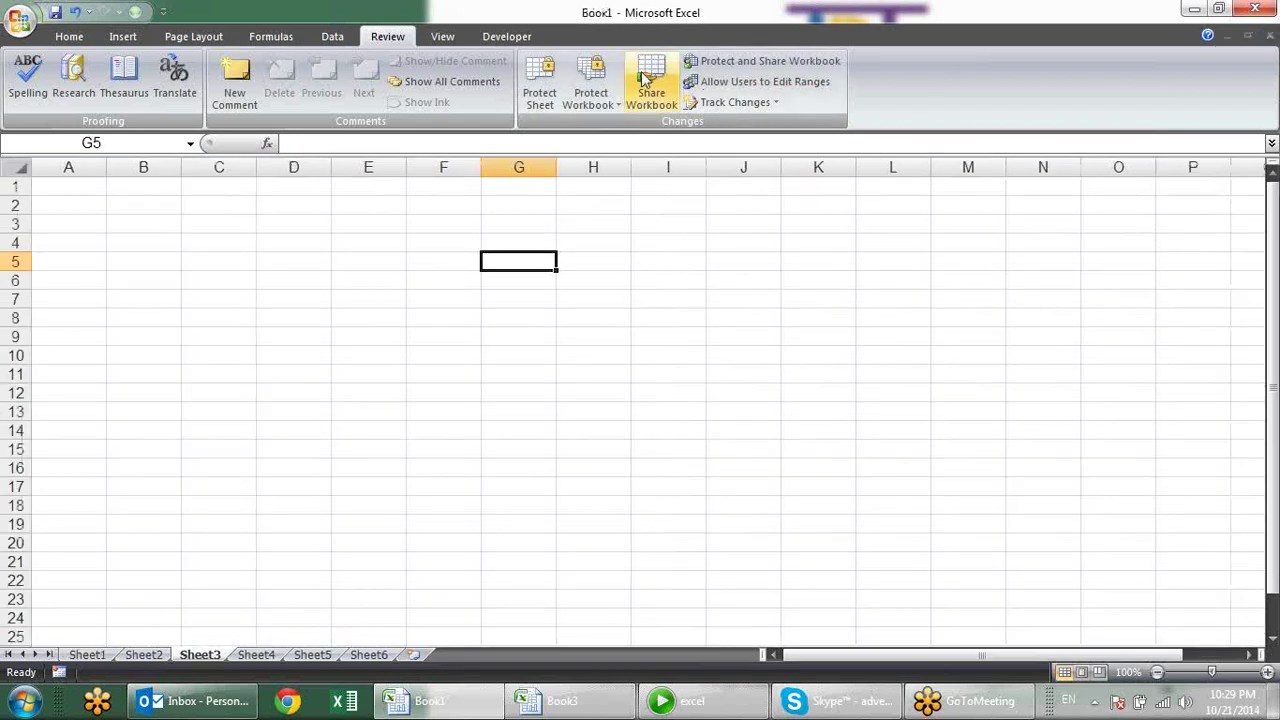
left_click(612, 98)
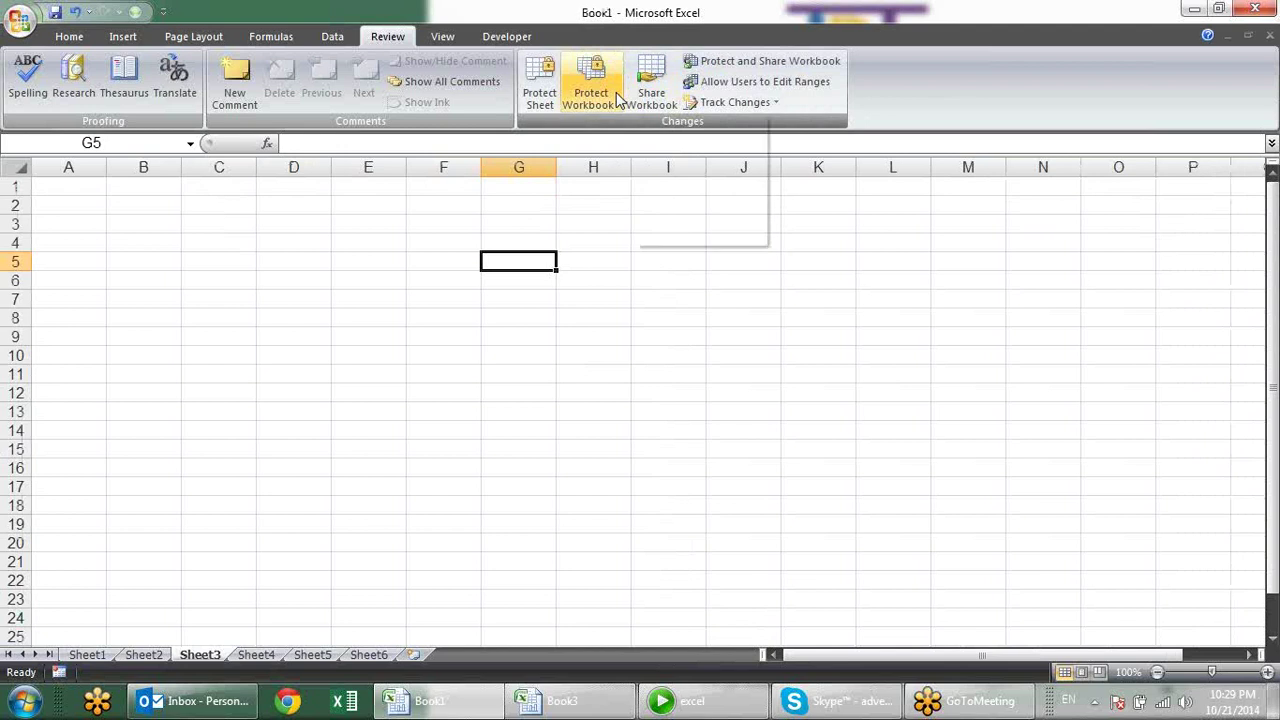
left_click(993, 247)
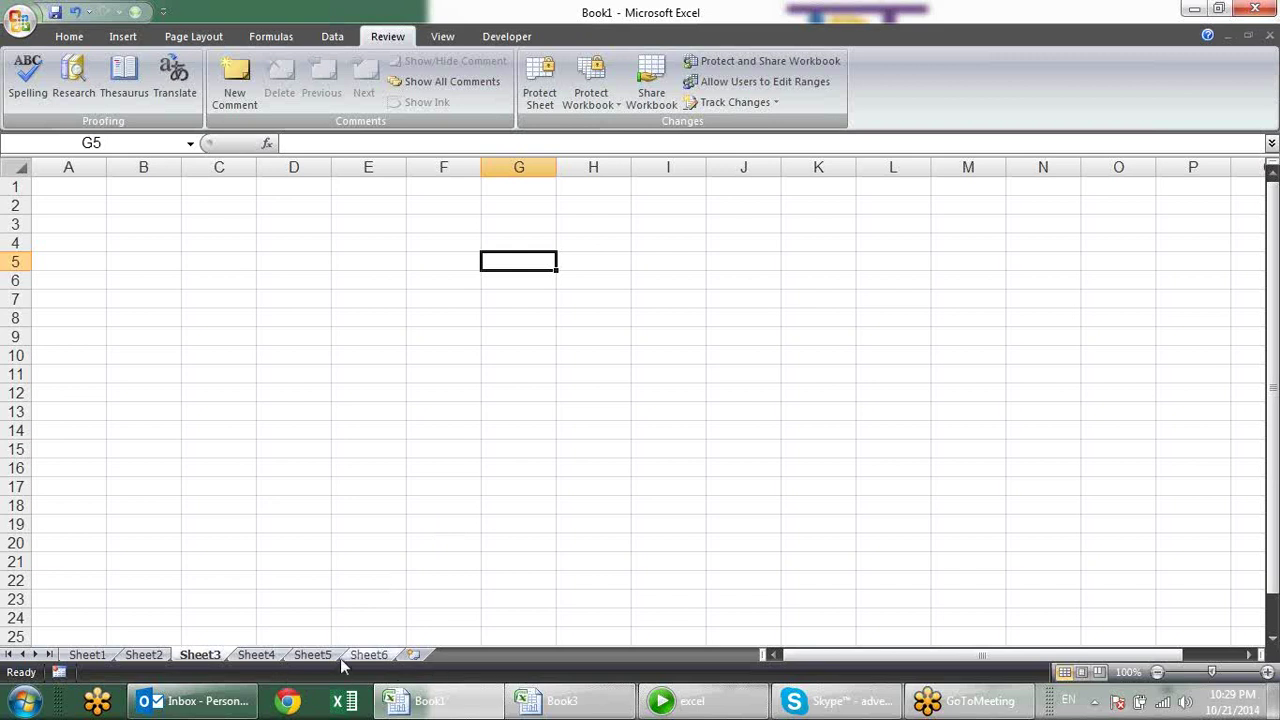
left_click(100, 655)
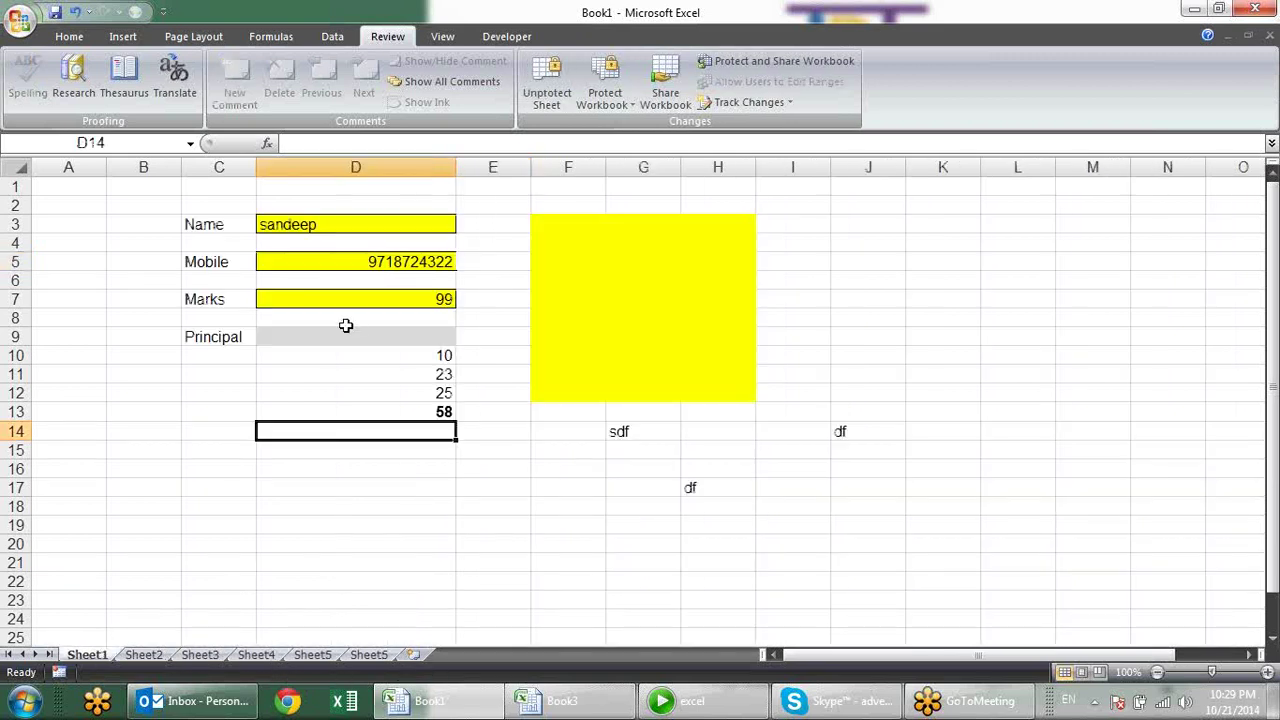
right_click(98, 658)
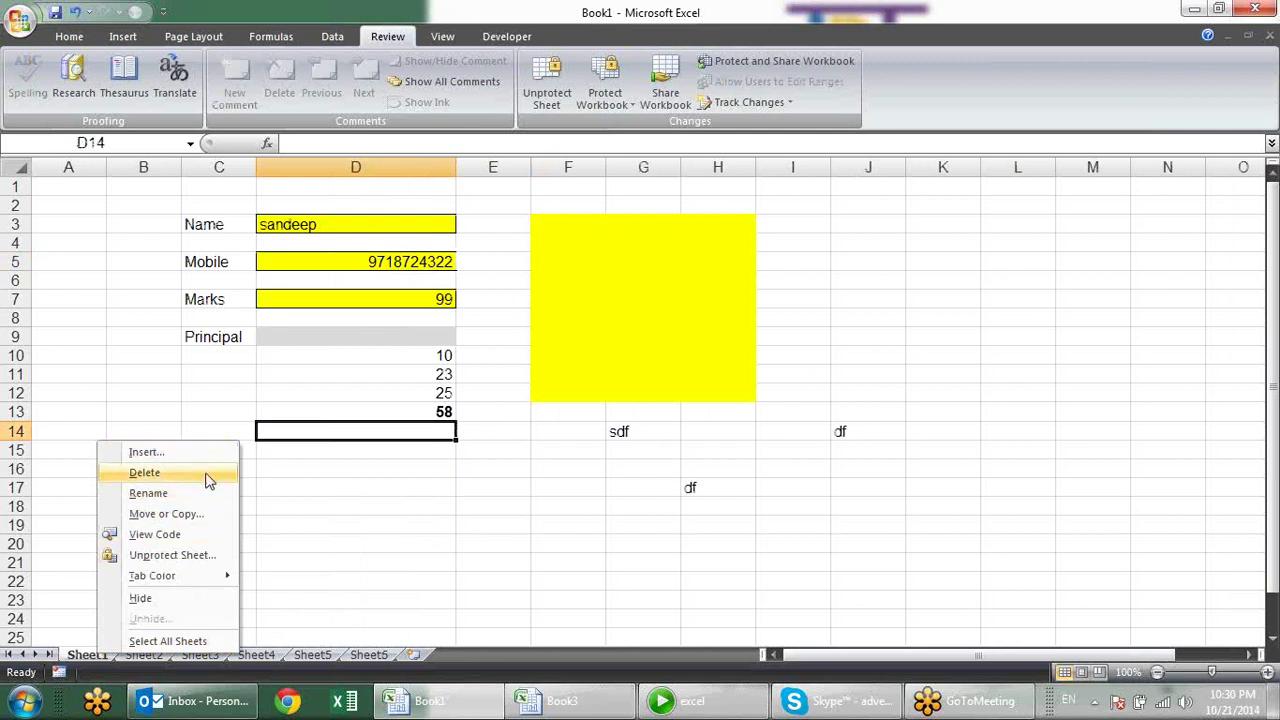
left_click(522, 550)
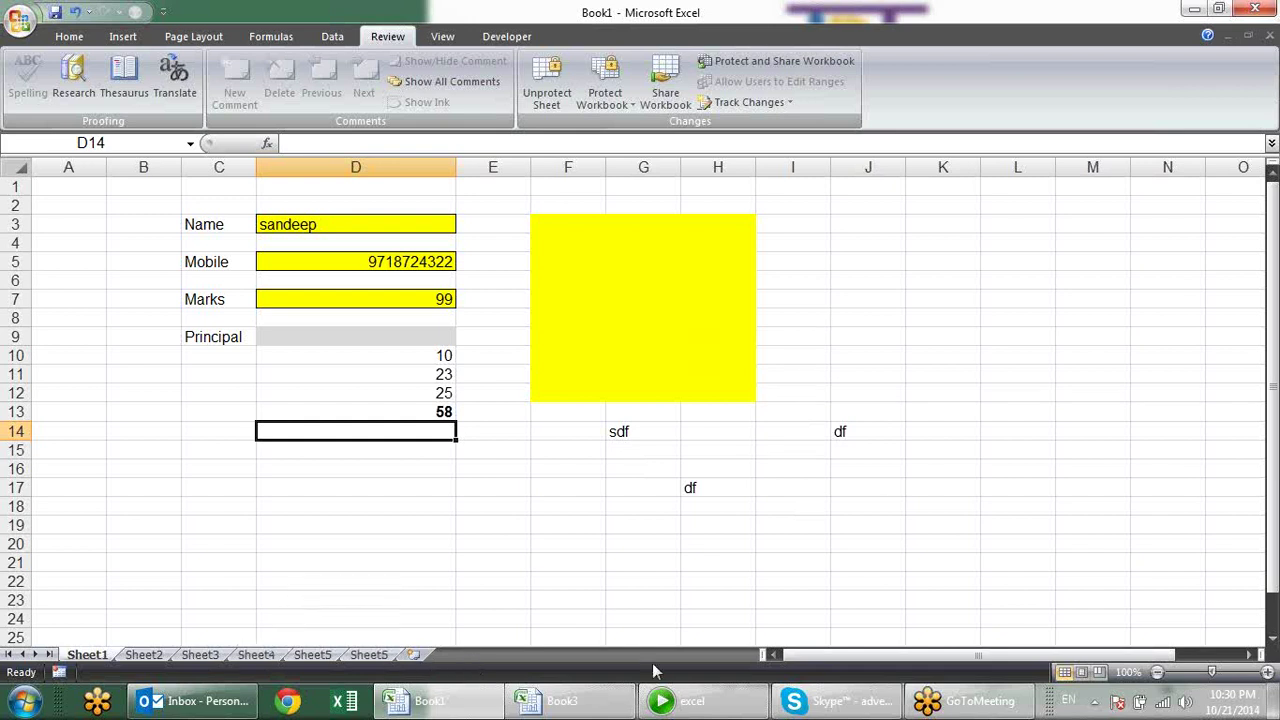
left_click(732, 511)
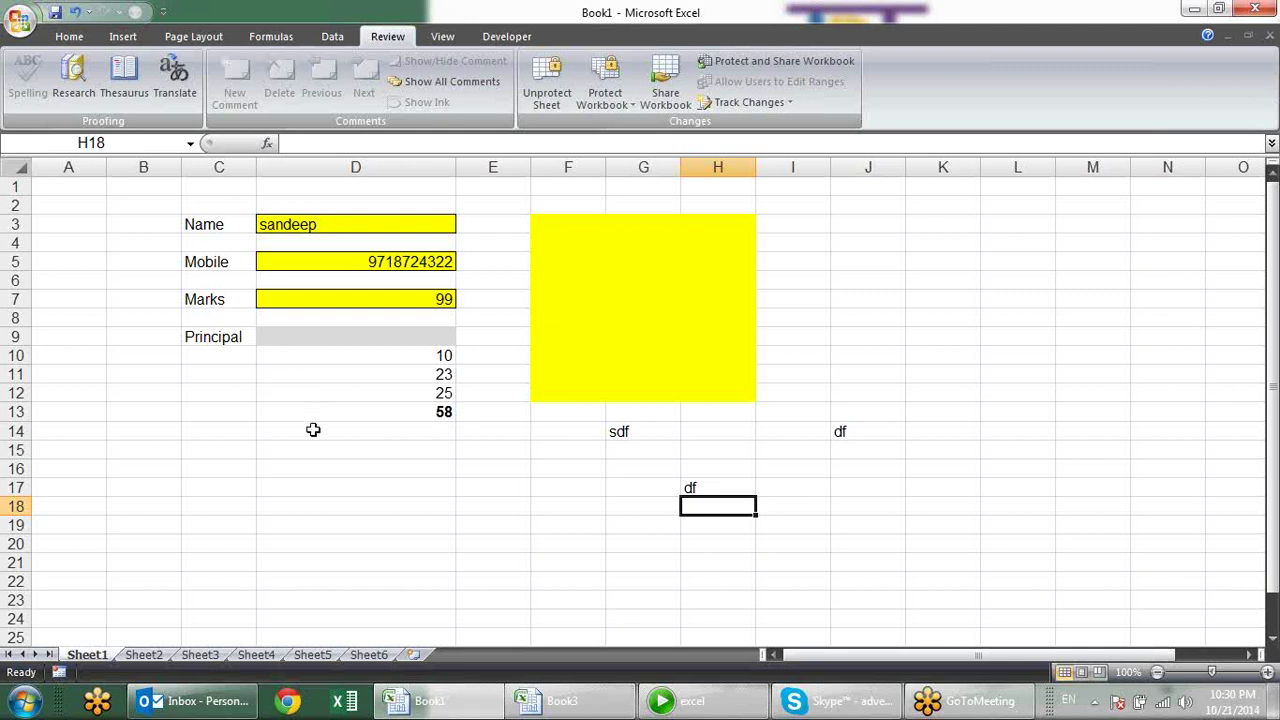
left_click(270, 430)
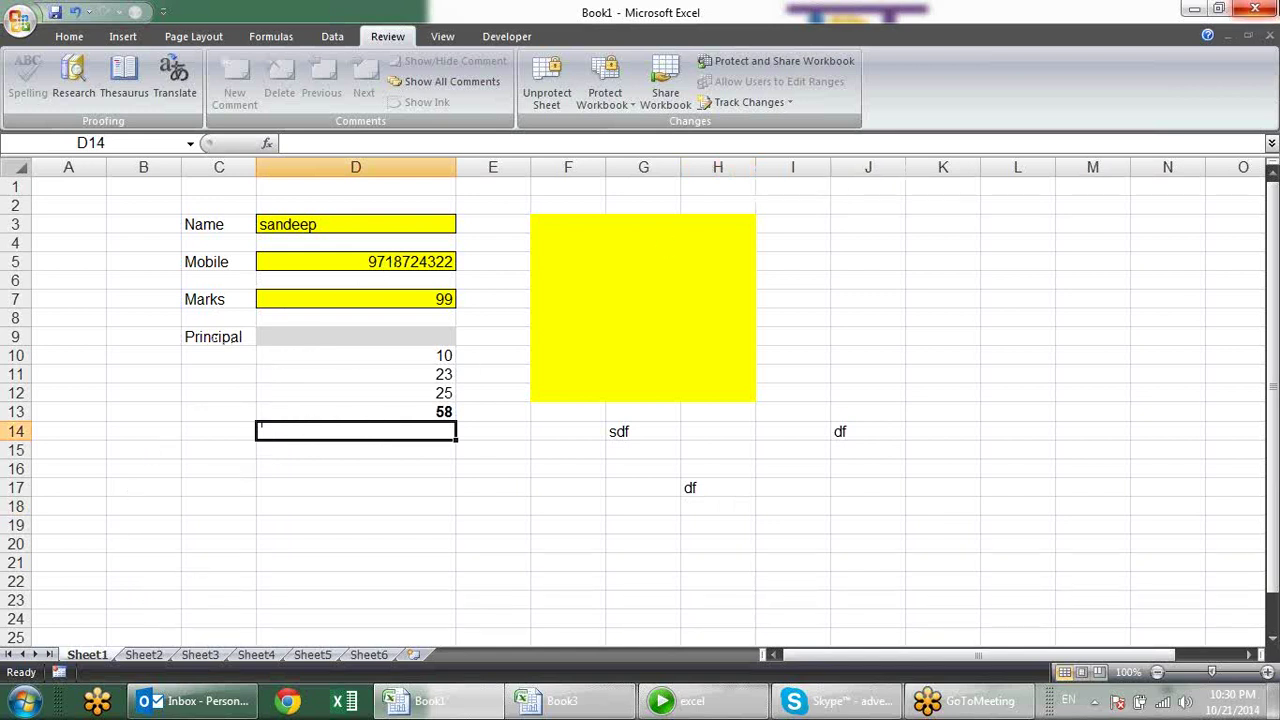
left_click(947, 258)
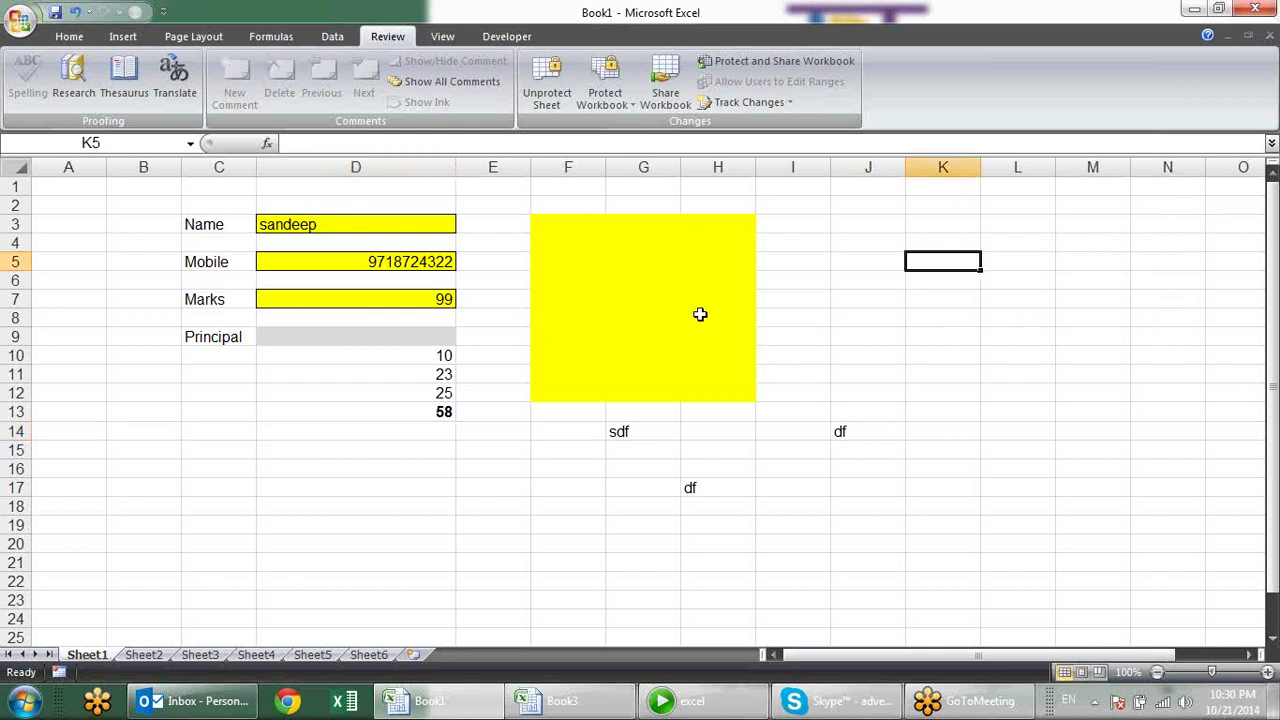
left_click(546, 337)
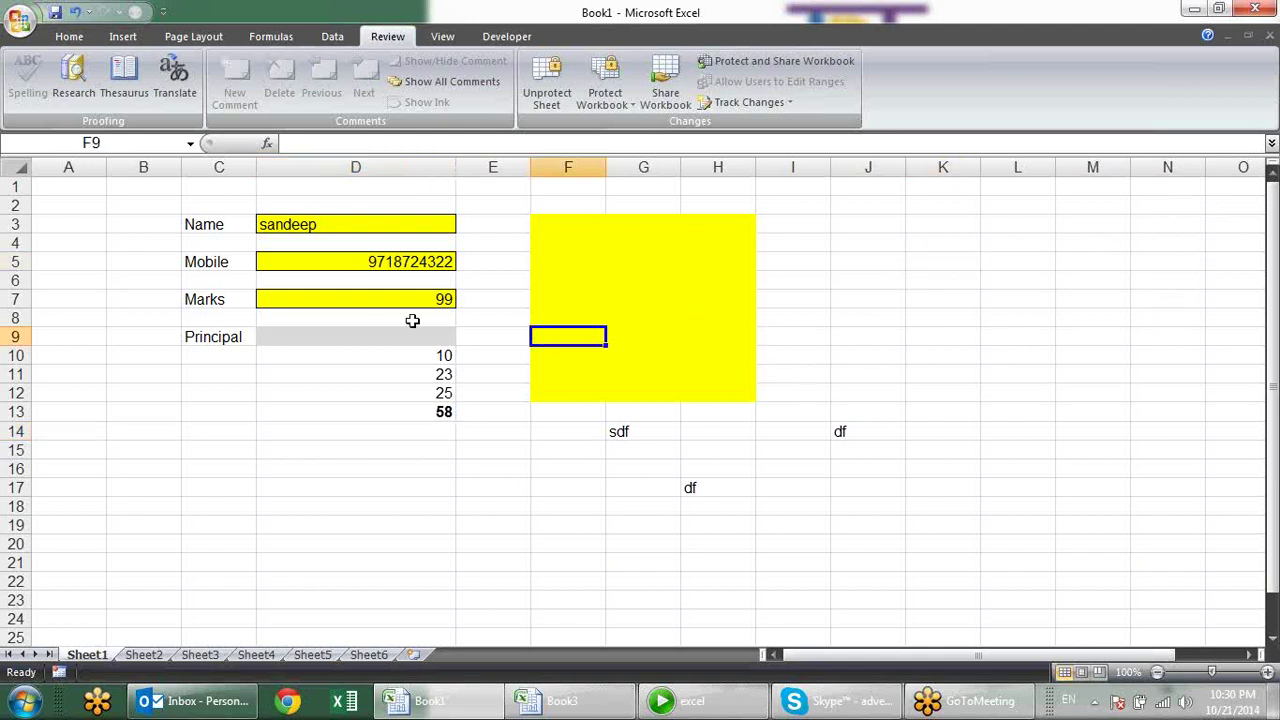
left_click(375, 285)
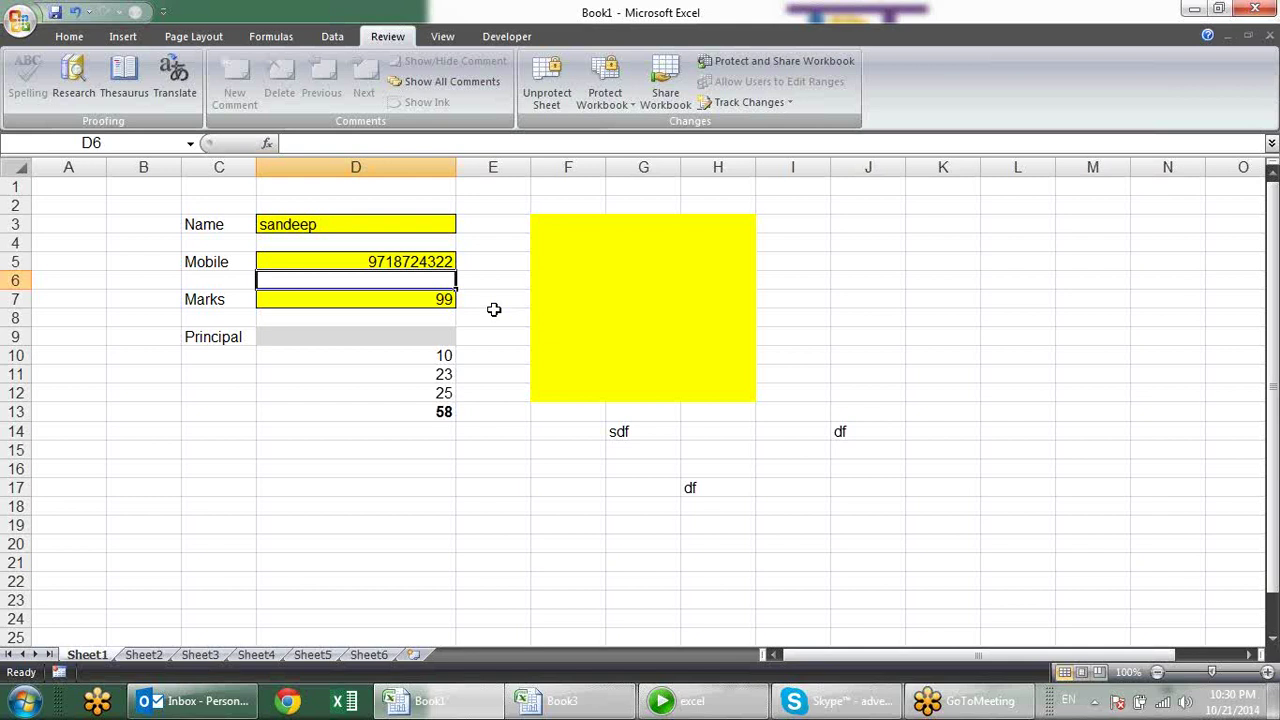
Start a Save As of Book1 to the Desktop and open its General Options.
key("F12")
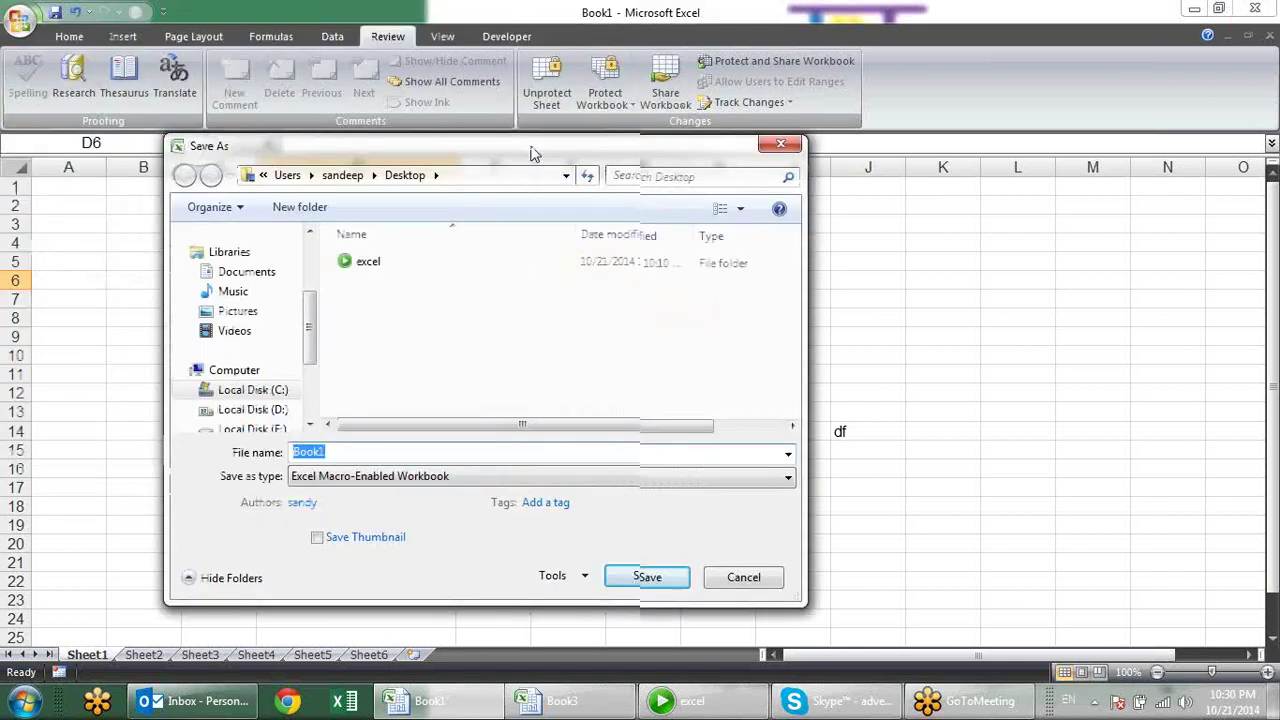
left_click_drag(533, 153, 566, 52)
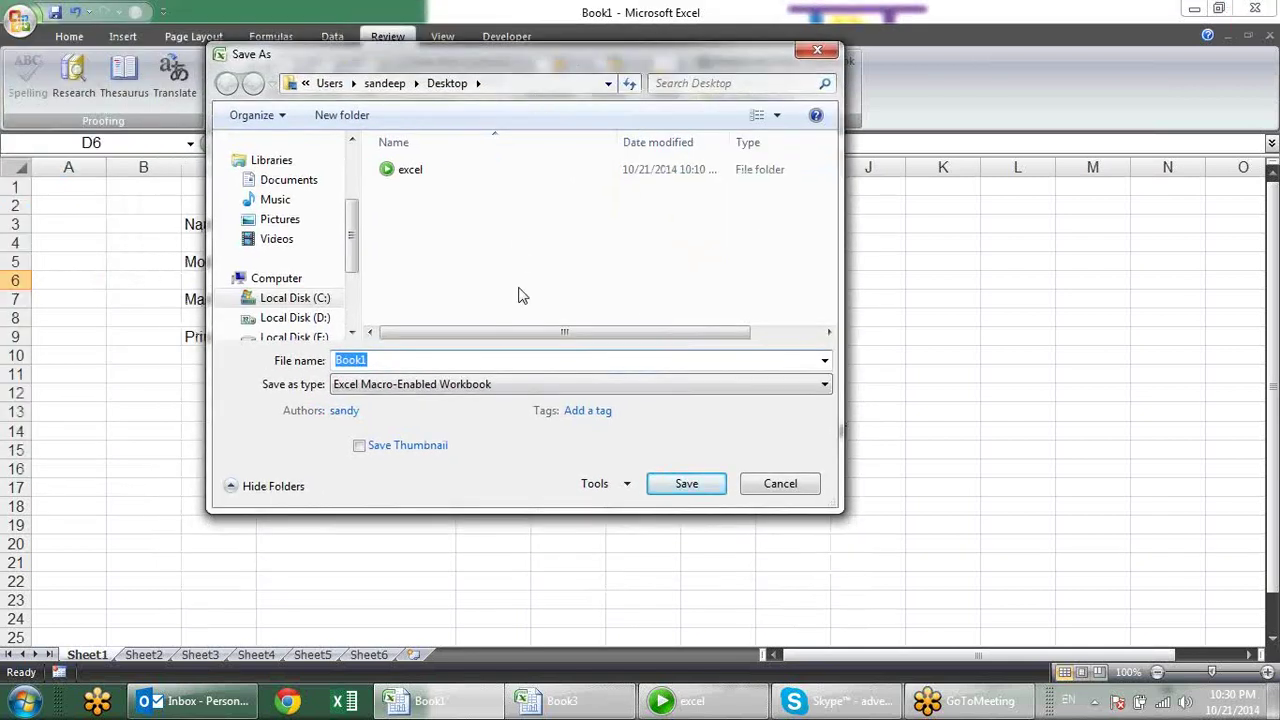
left_click(624, 489)
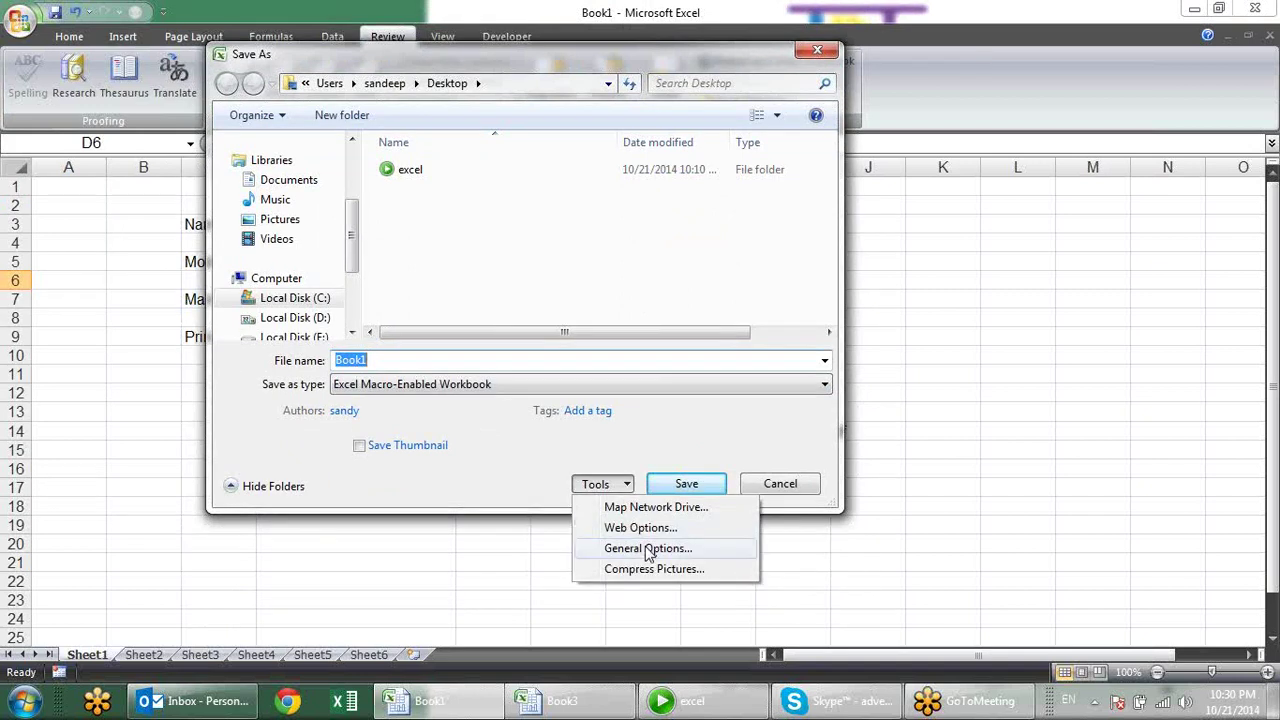
left_click(647, 549)
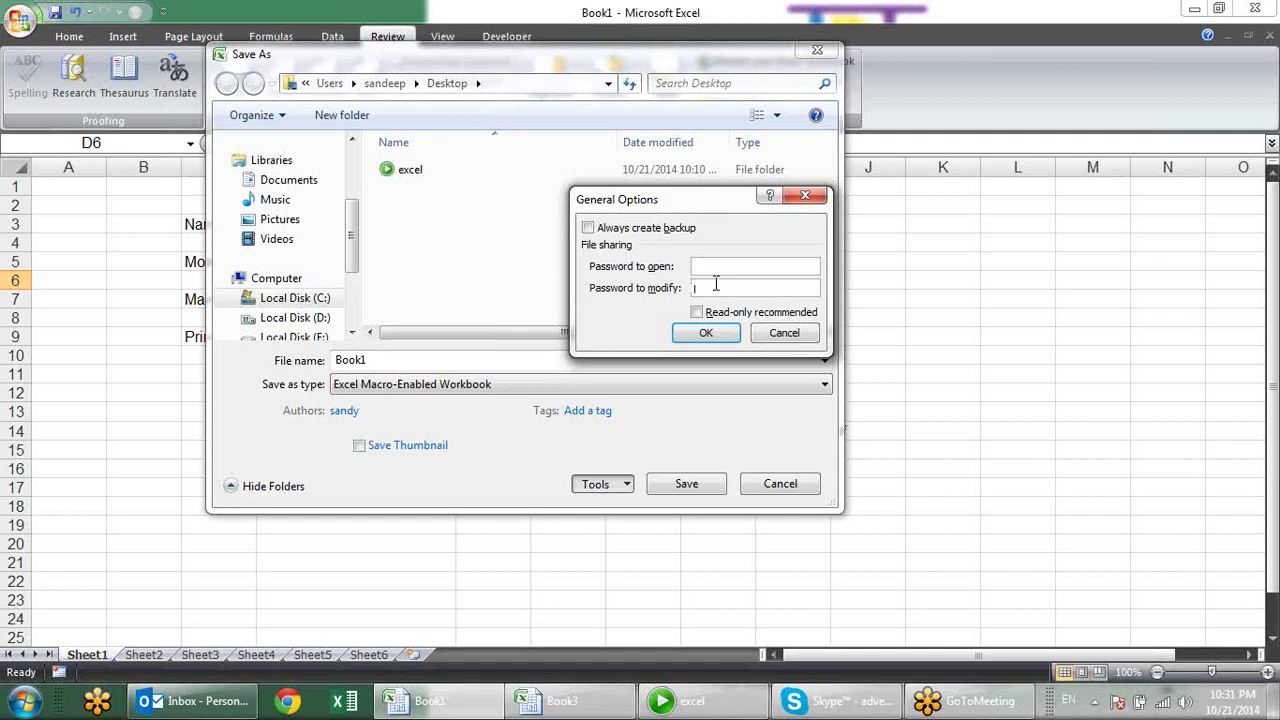
Set and confirm a password to open, save the macro-enabled workbook, and close Book1.
left_click(718, 265)
left_click(728, 334)
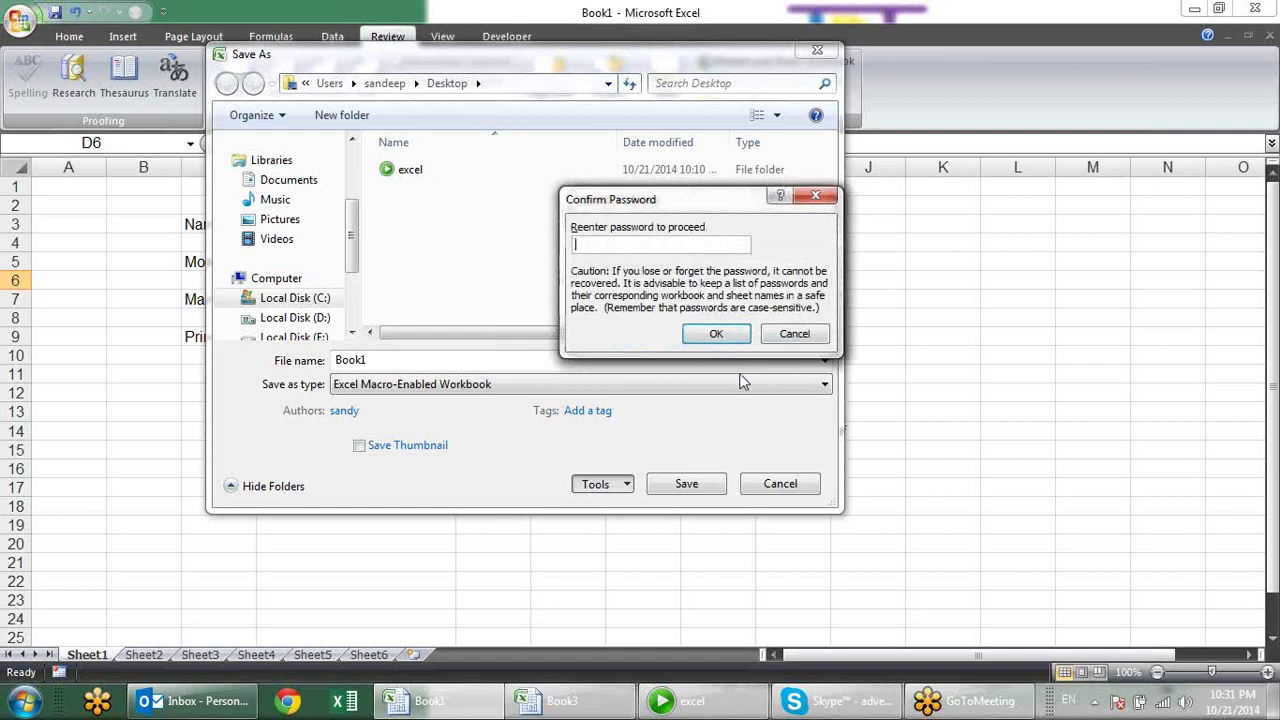
left_click(718, 334)
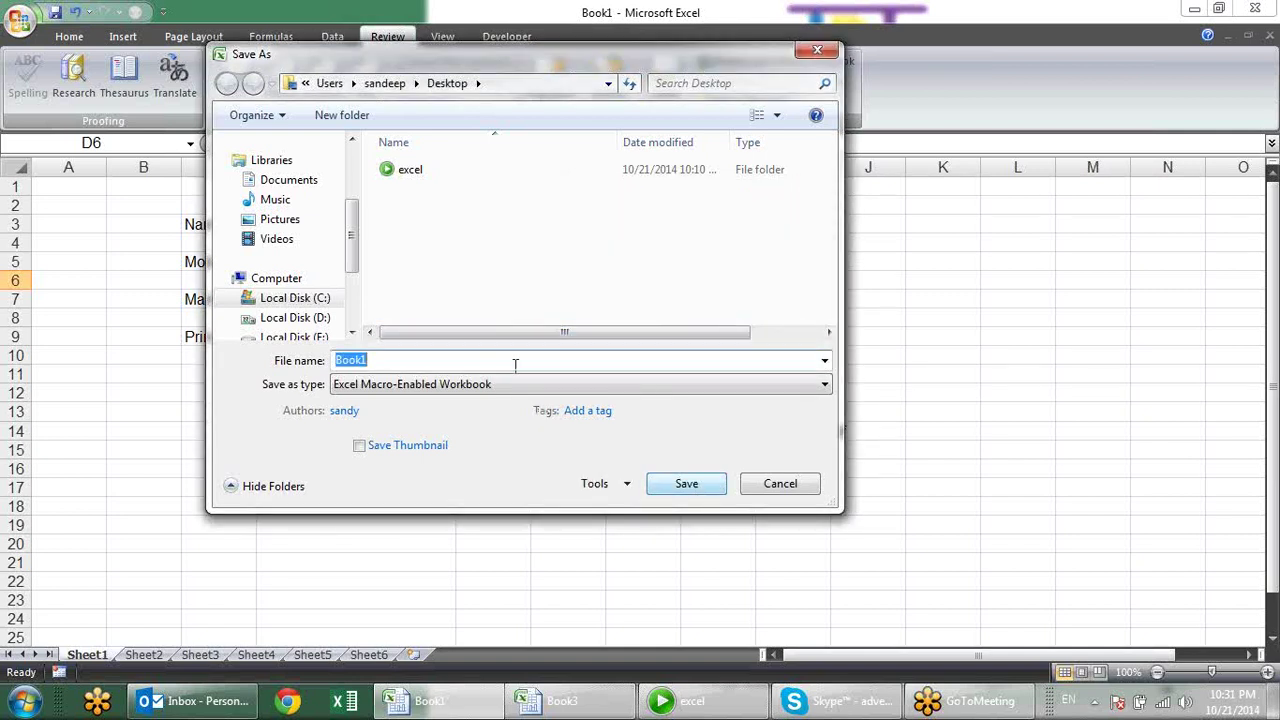
left_click(666, 484)
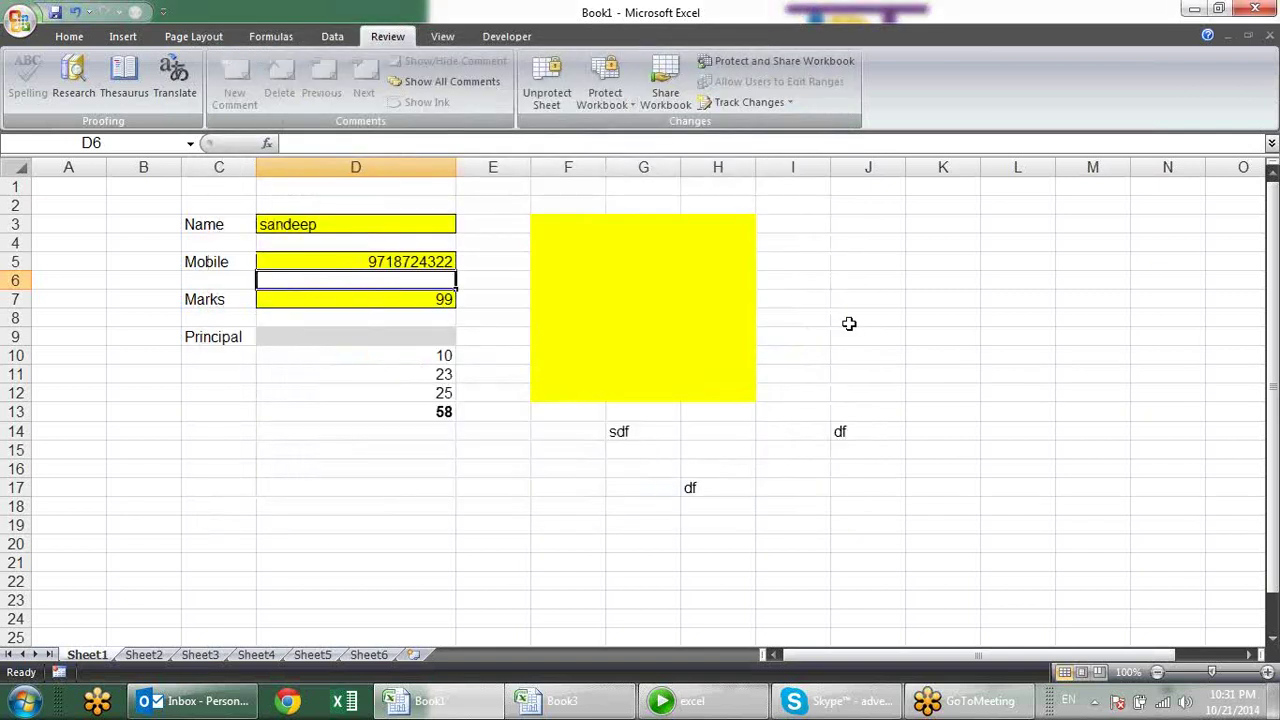
left_click(1255, 8)
Close Book3 and Excel, then reopen Book1 from the desktop by entering its password.
left_click(1270, 35)
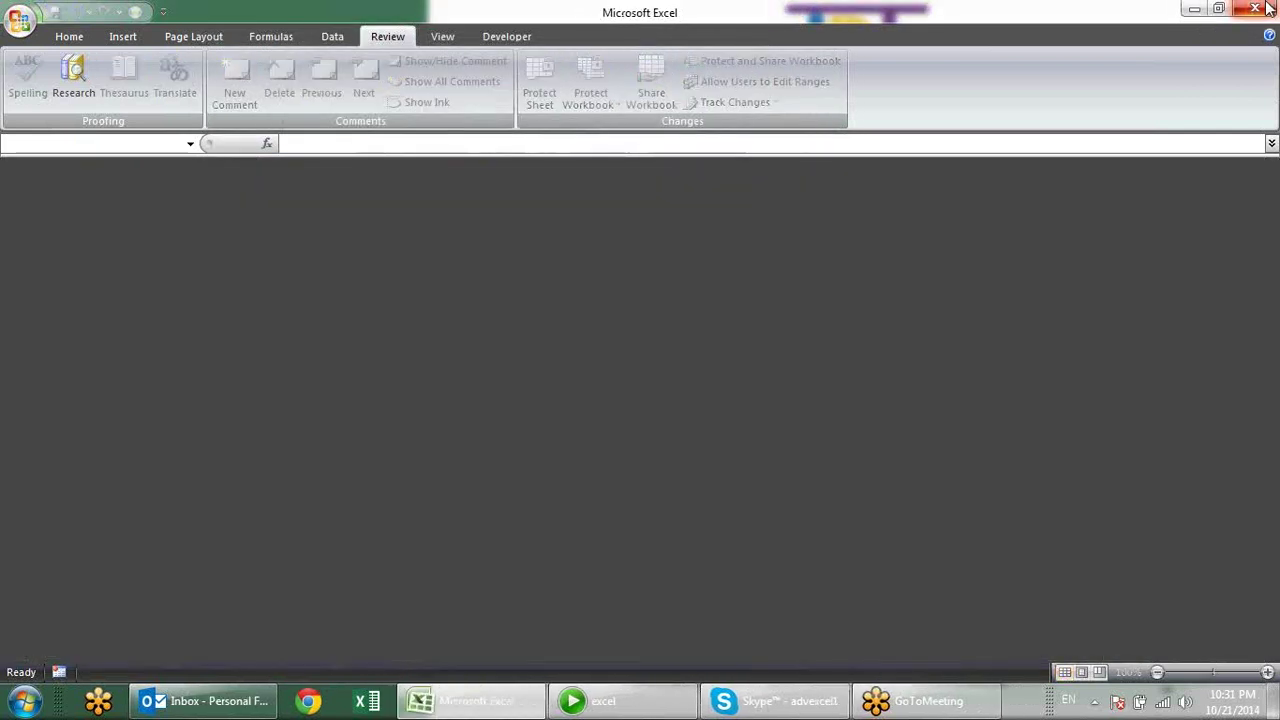
left_click(1264, 10)
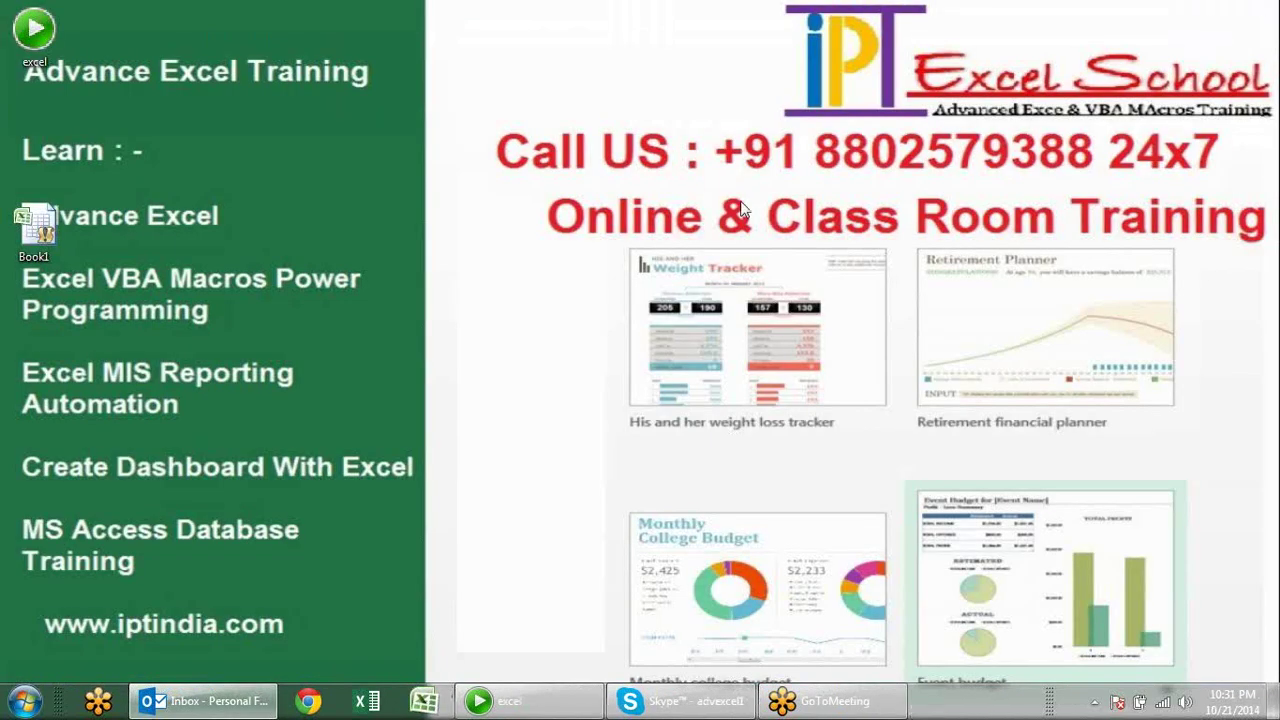
left_click(60, 215)
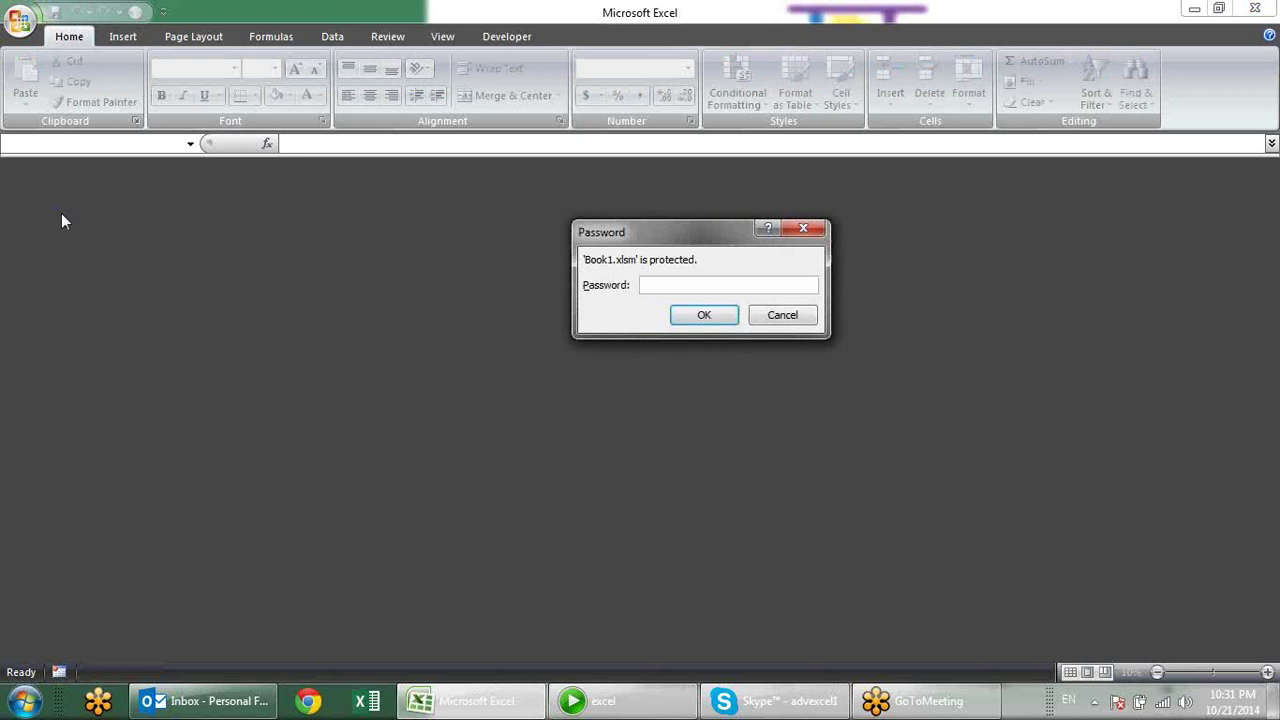
type("a")
key("Return")
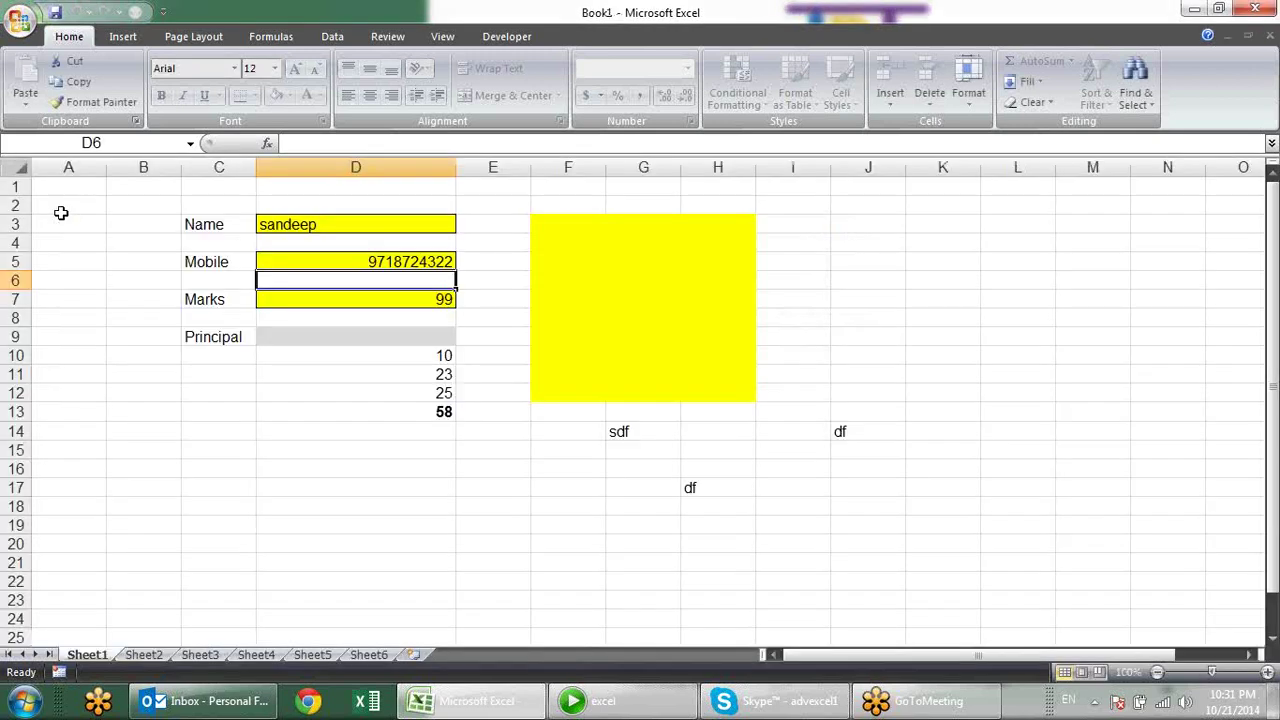
left_click(1000, 298)
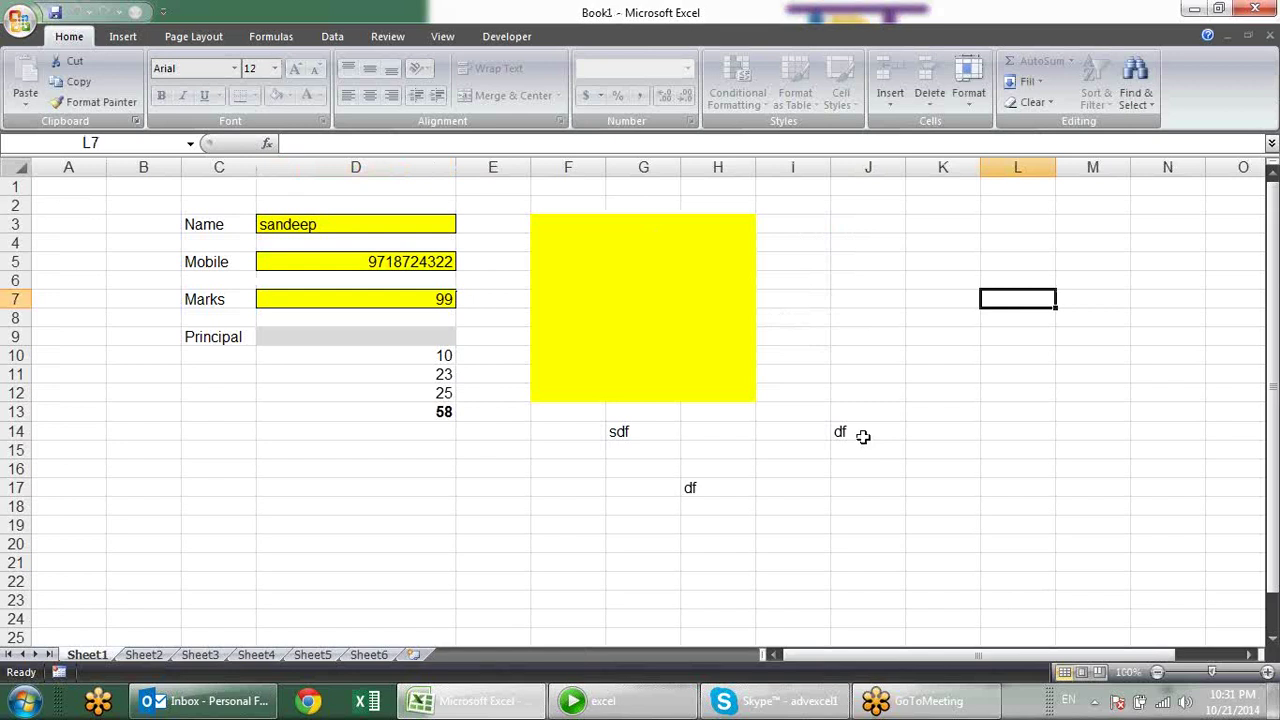
left_click(20, 20)
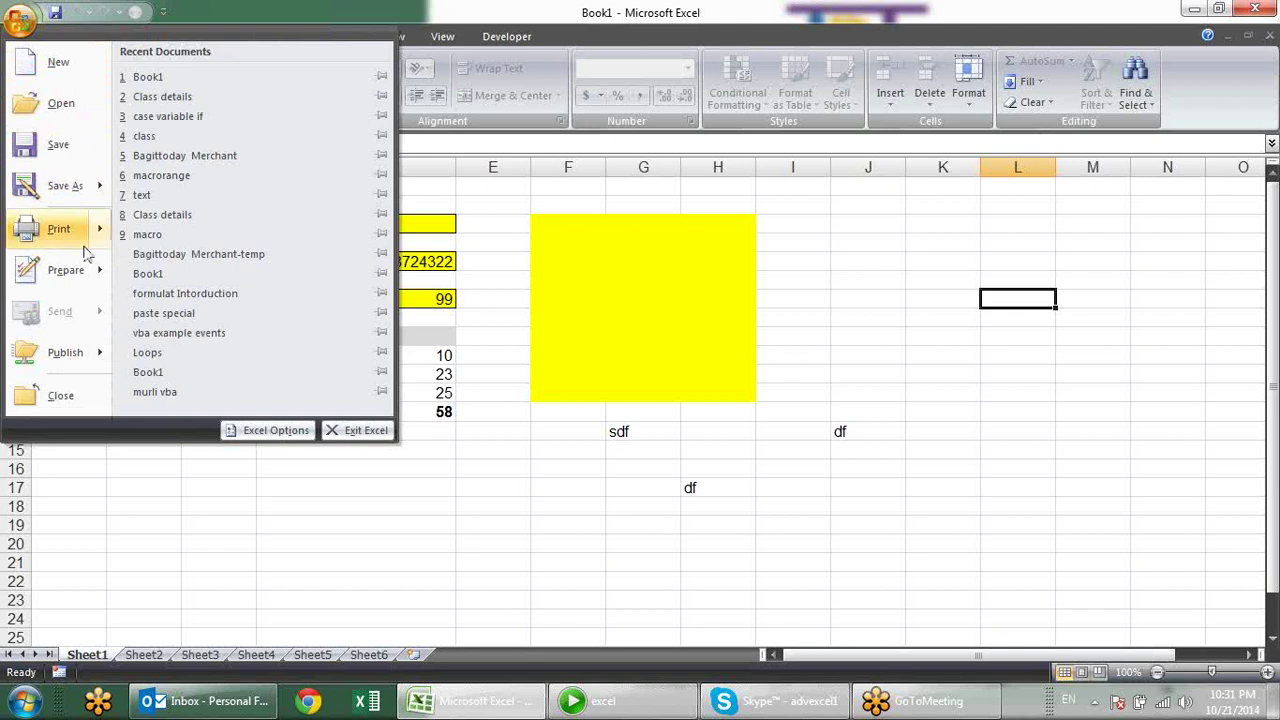
left_click(64, 186)
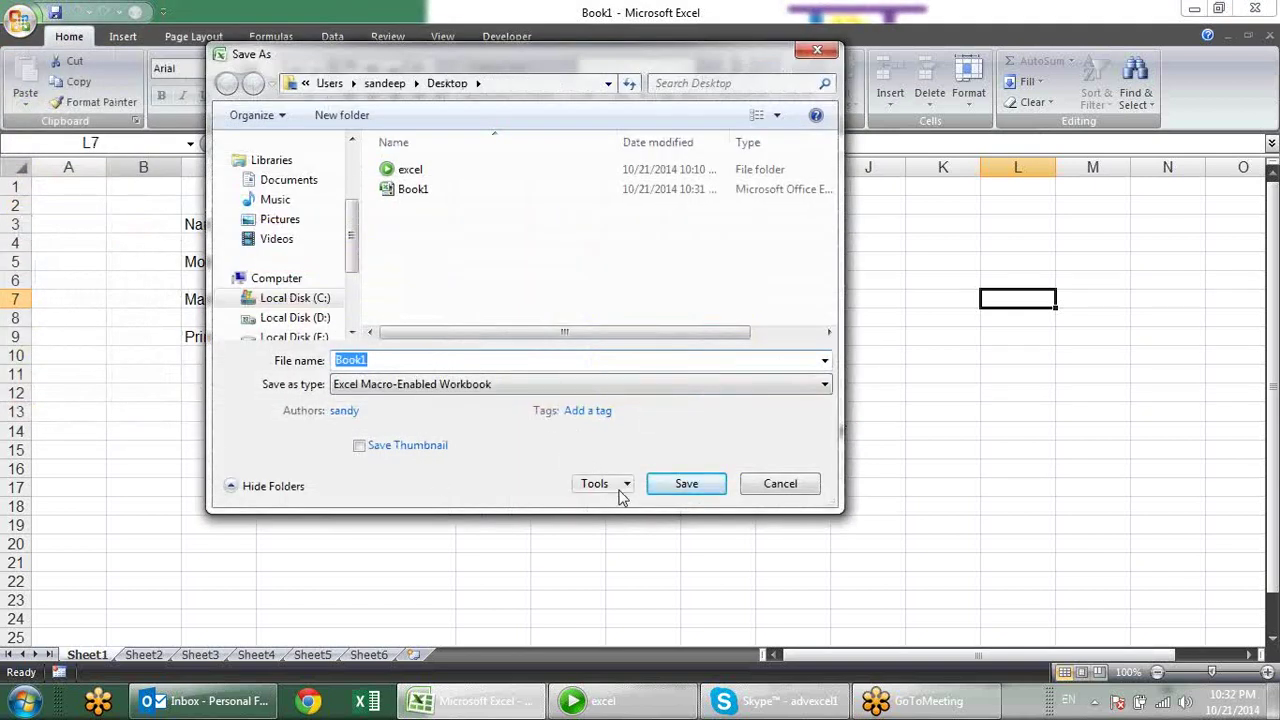
left_click(786, 487)
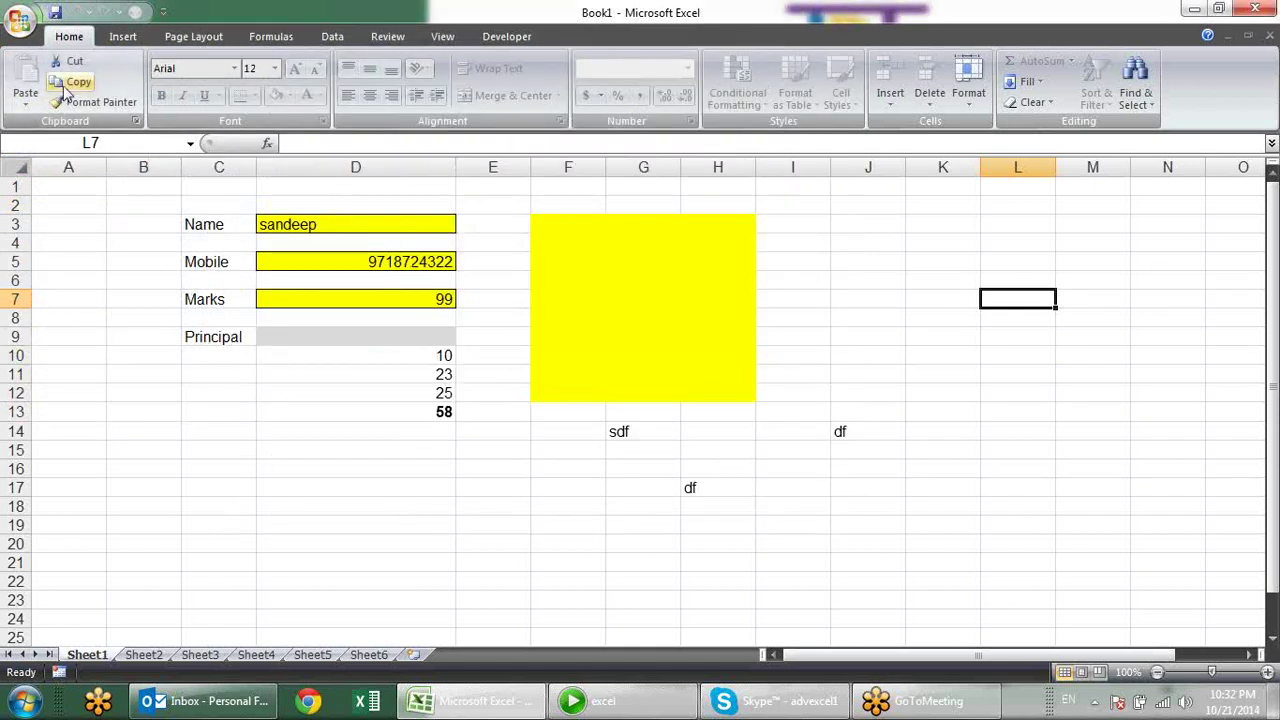
Encrypt Book1 with a password via Encrypt with Password, confirming it.
left_click(18, 18)
mouse_move(65, 270)
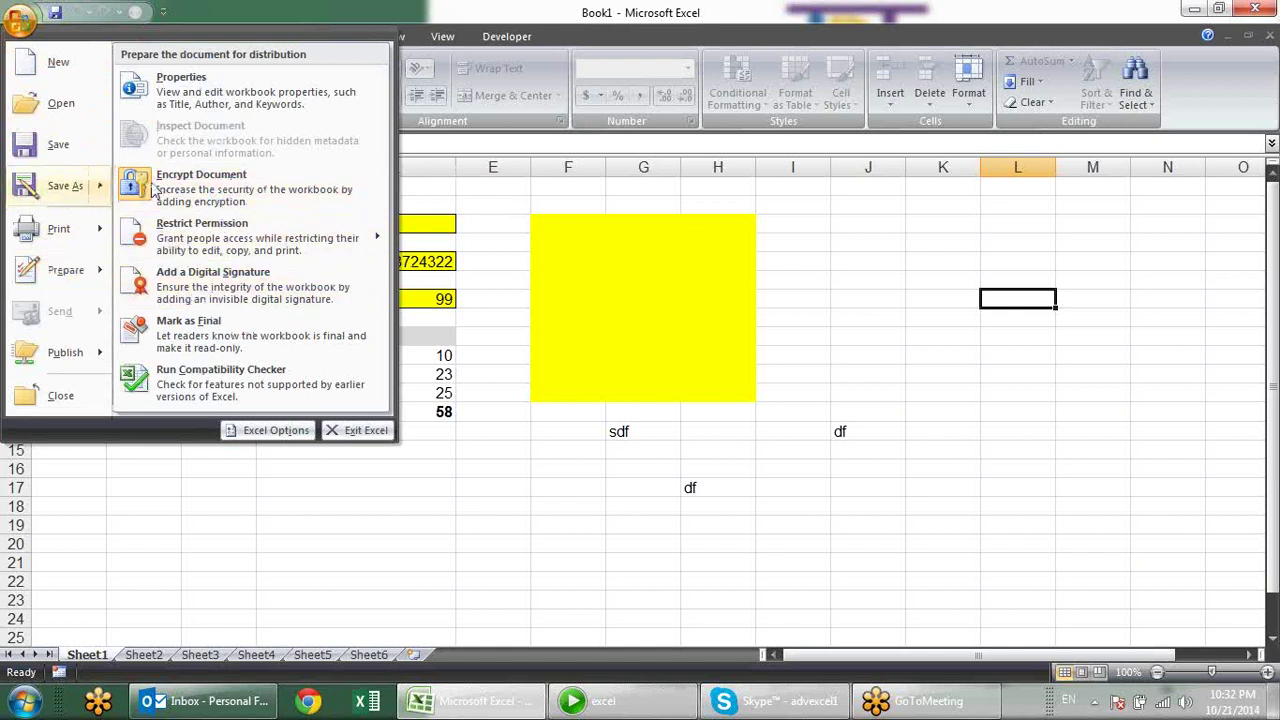
left_click(245, 190)
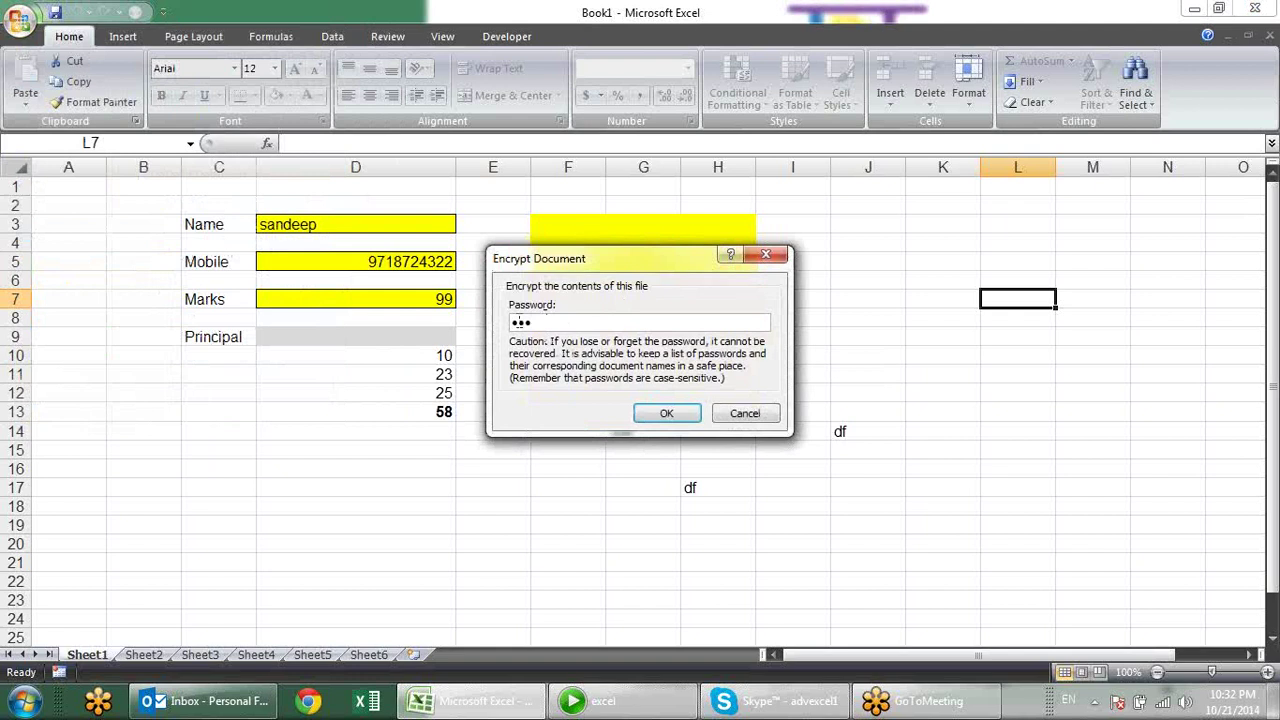
left_click_drag(551, 321, 507, 326)
left_click(682, 413)
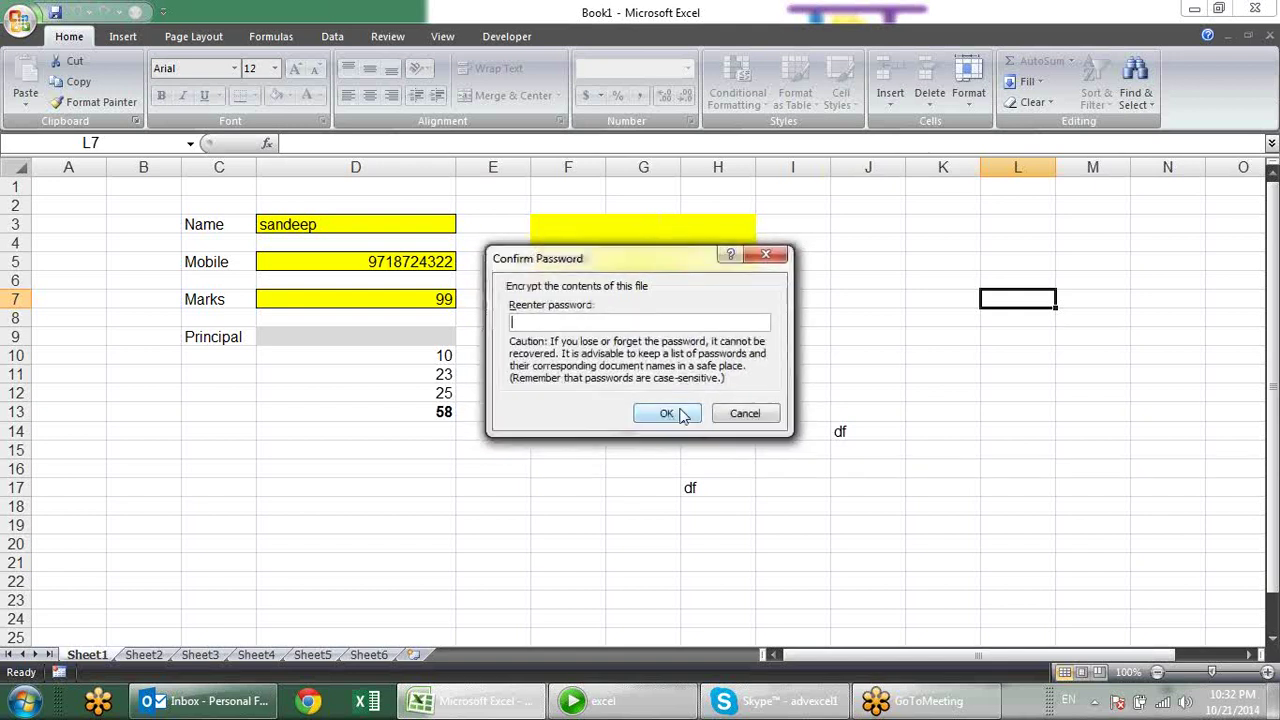
left_click(666, 413)
Save and close Book1, then reopen Book1.xlsm from the desktop using the password.
left_click(1254, 8)
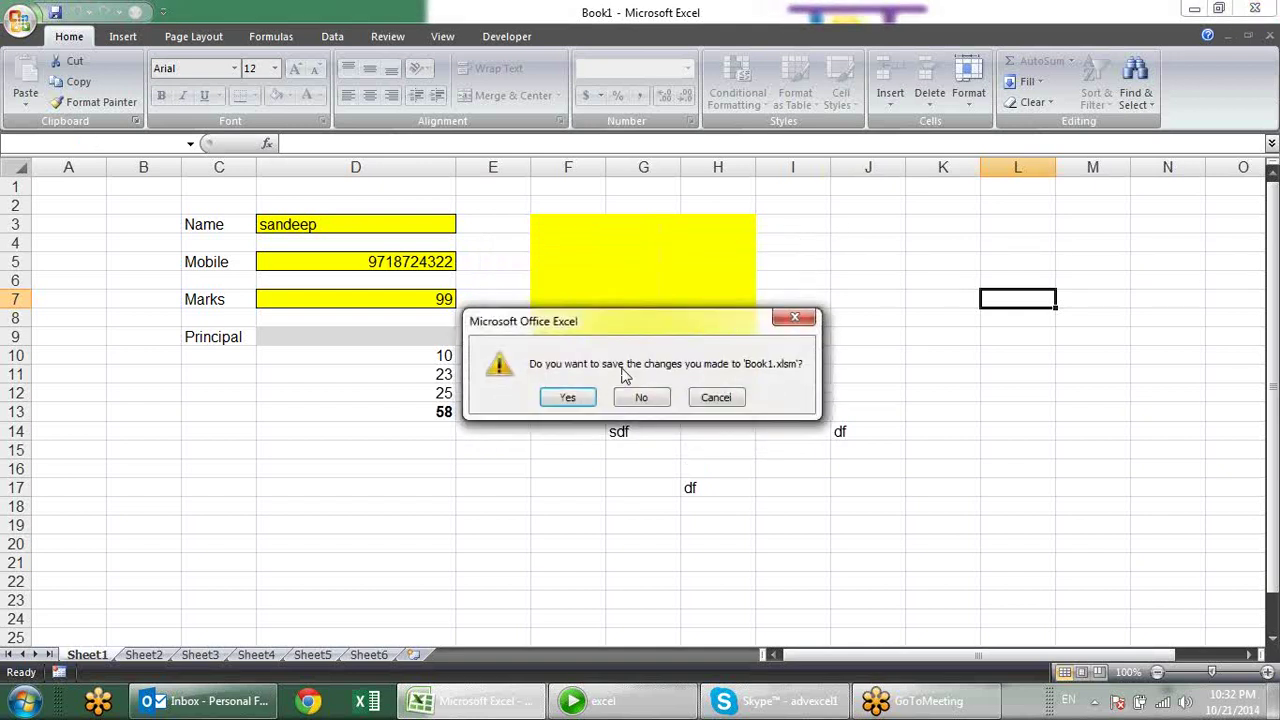
left_click(565, 398)
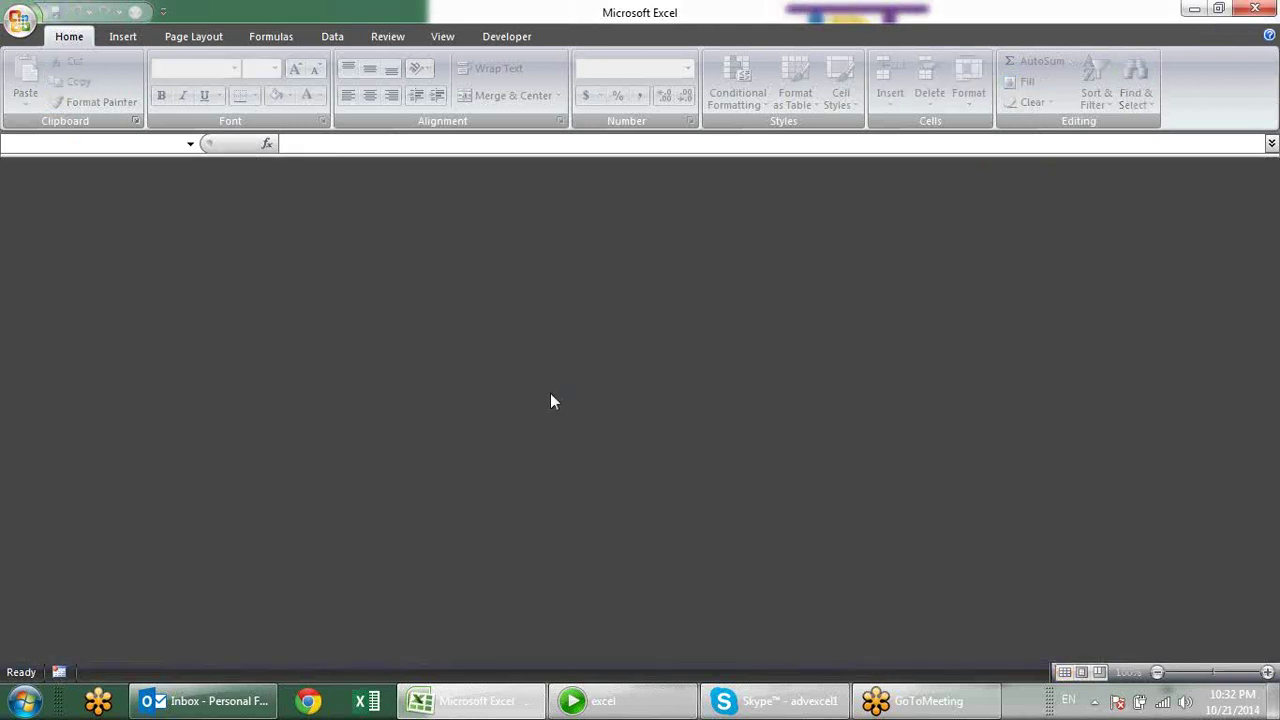
left_click(1254, 8)
double_click(71, 222)
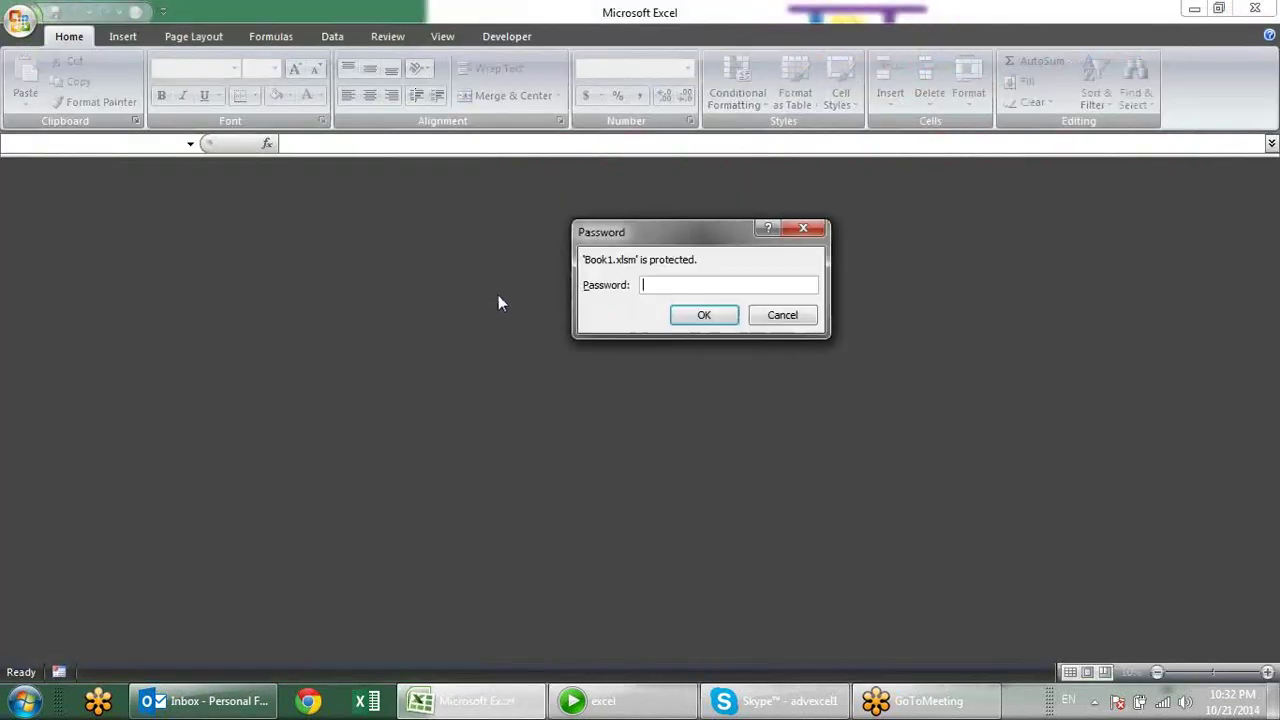
key("Return")
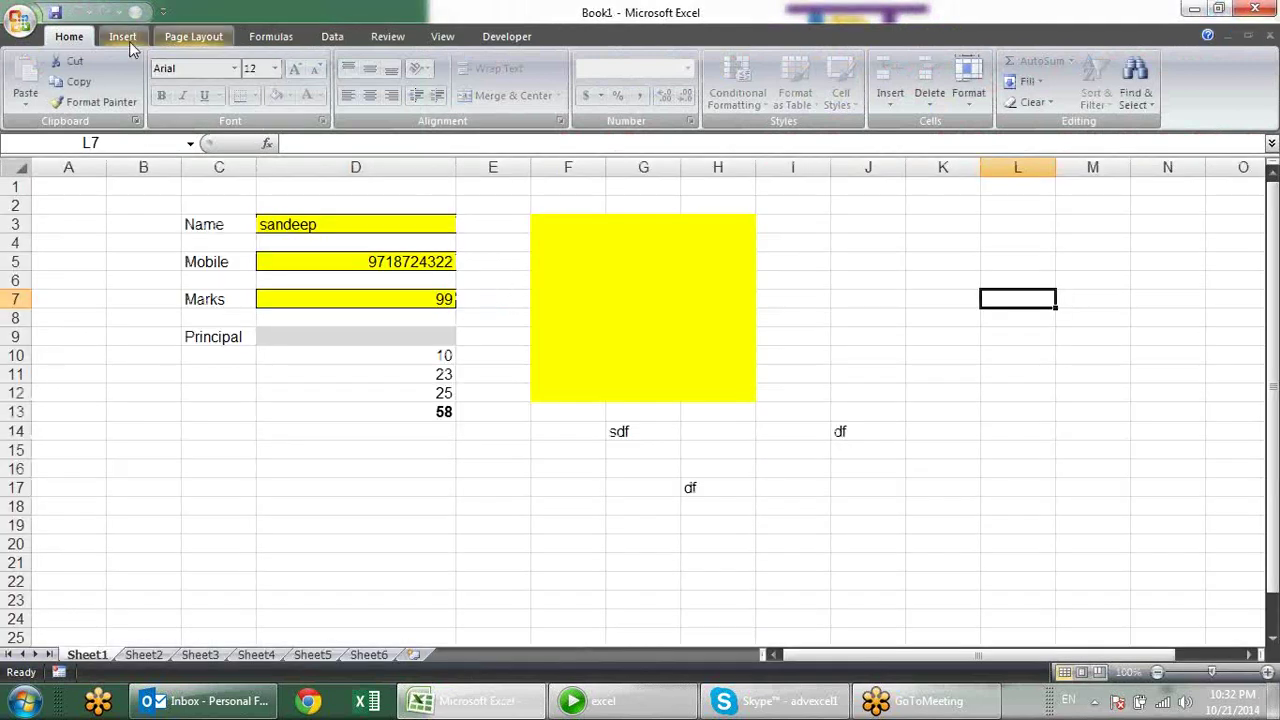
Clear Book1's encryption password in Encrypt Document, leaving it empty.
left_click(8, 24)
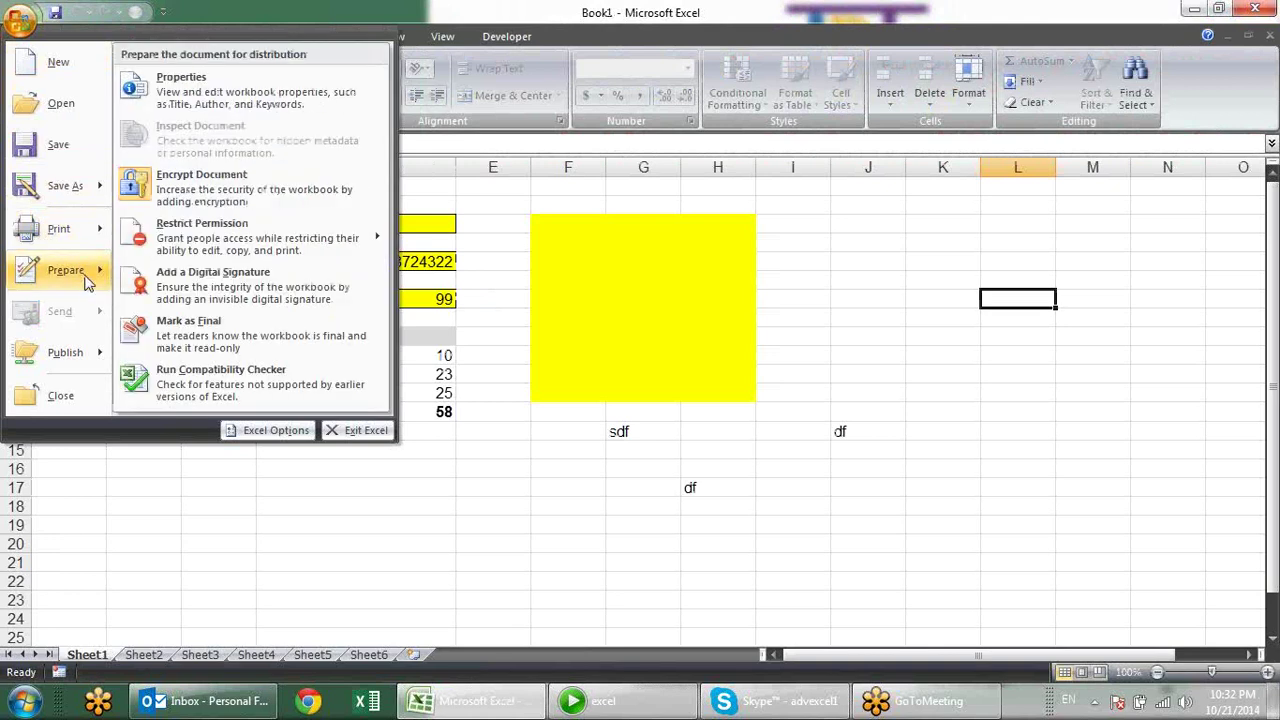
left_click(213, 200)
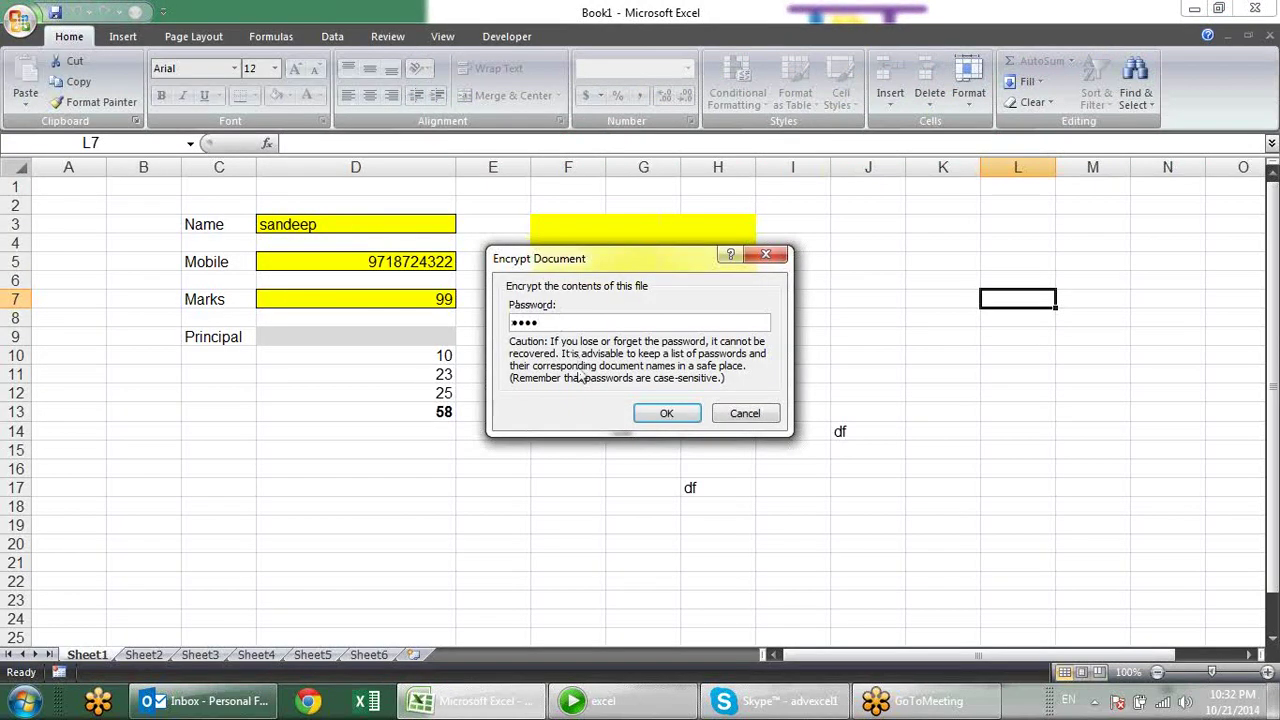
double_click(564, 322)
key("BackSpace")
left_click(668, 412)
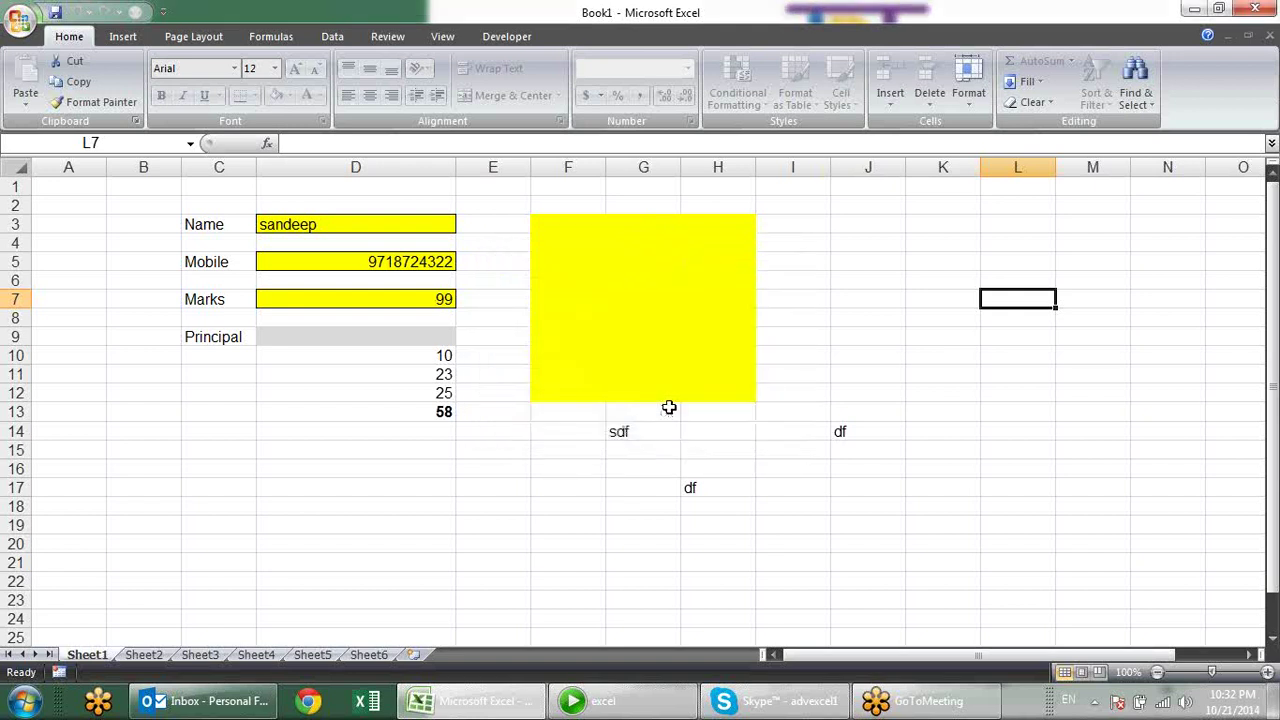
Close Excel saving the change, then reopen Book1 from the desktop.
left_click(1255, 8)
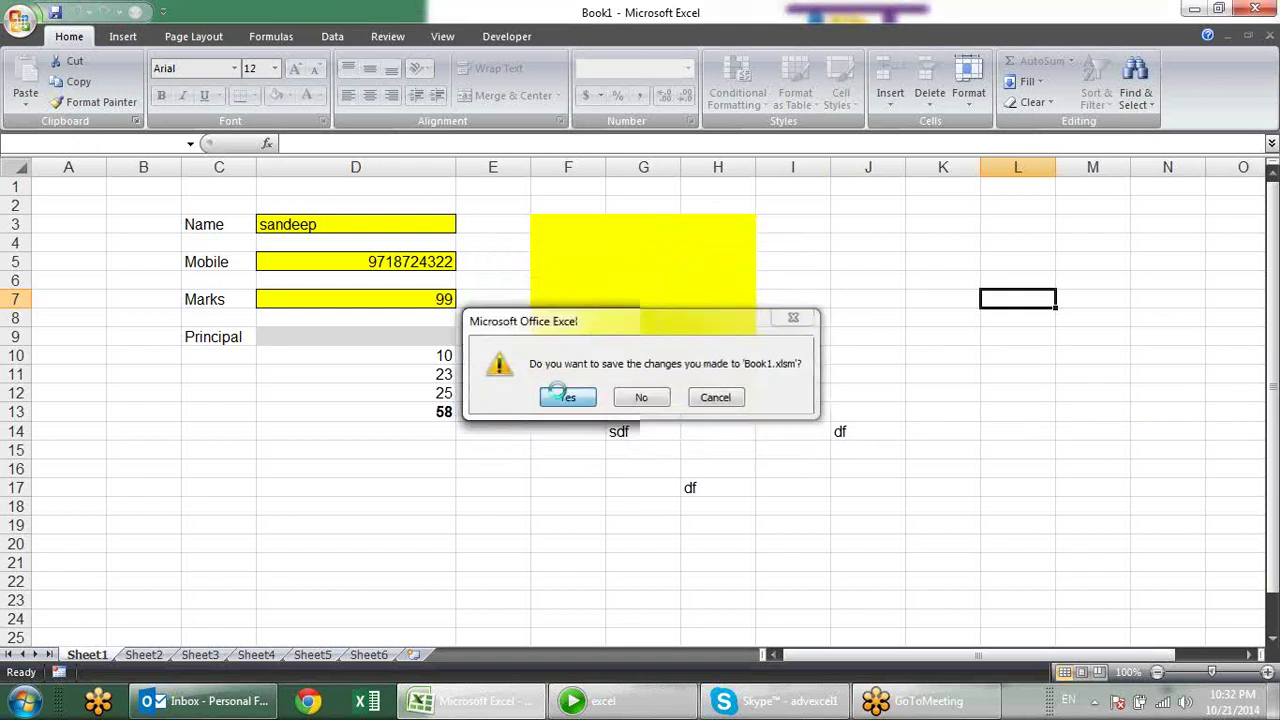
left_click(565, 397)
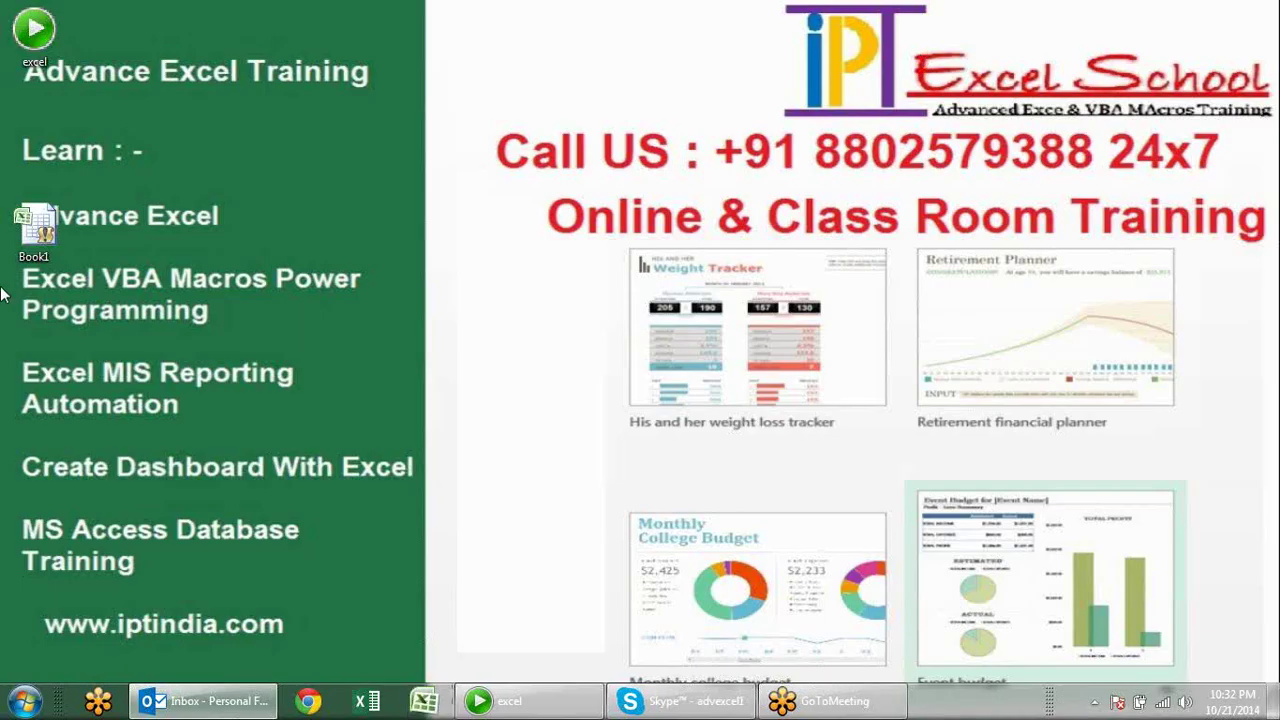
double_click(38, 228)
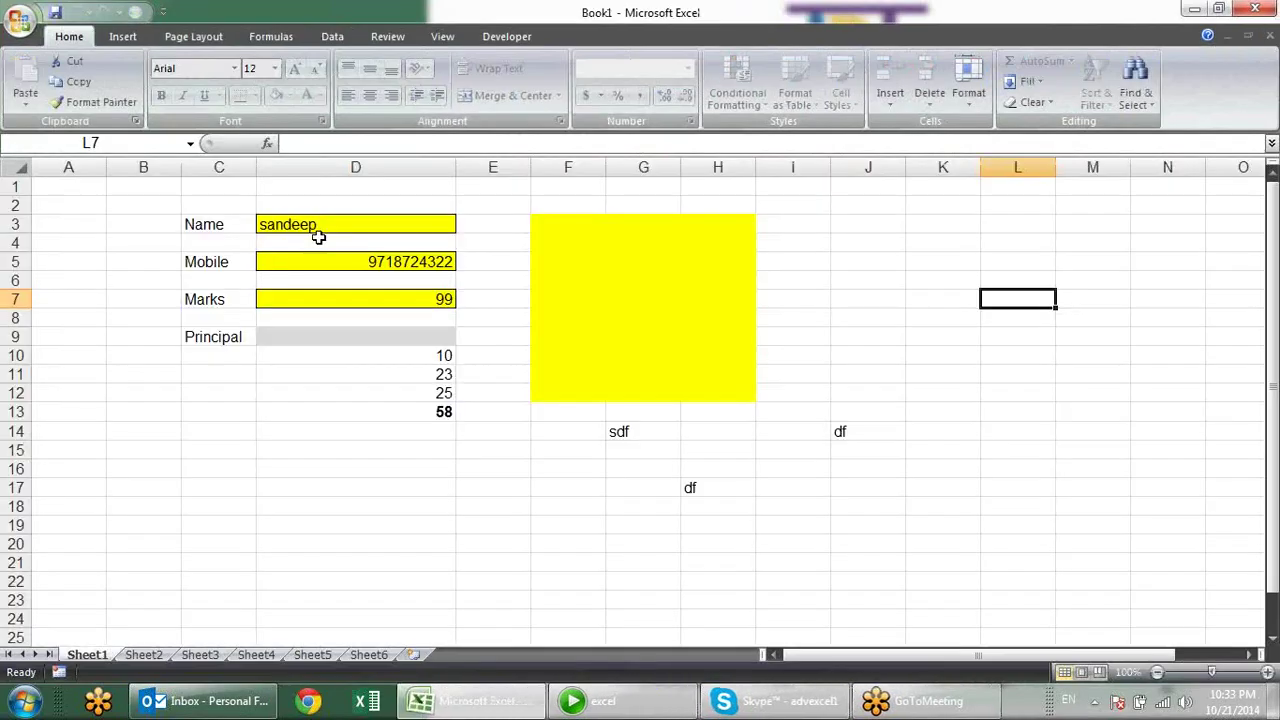
left_click(573, 507)
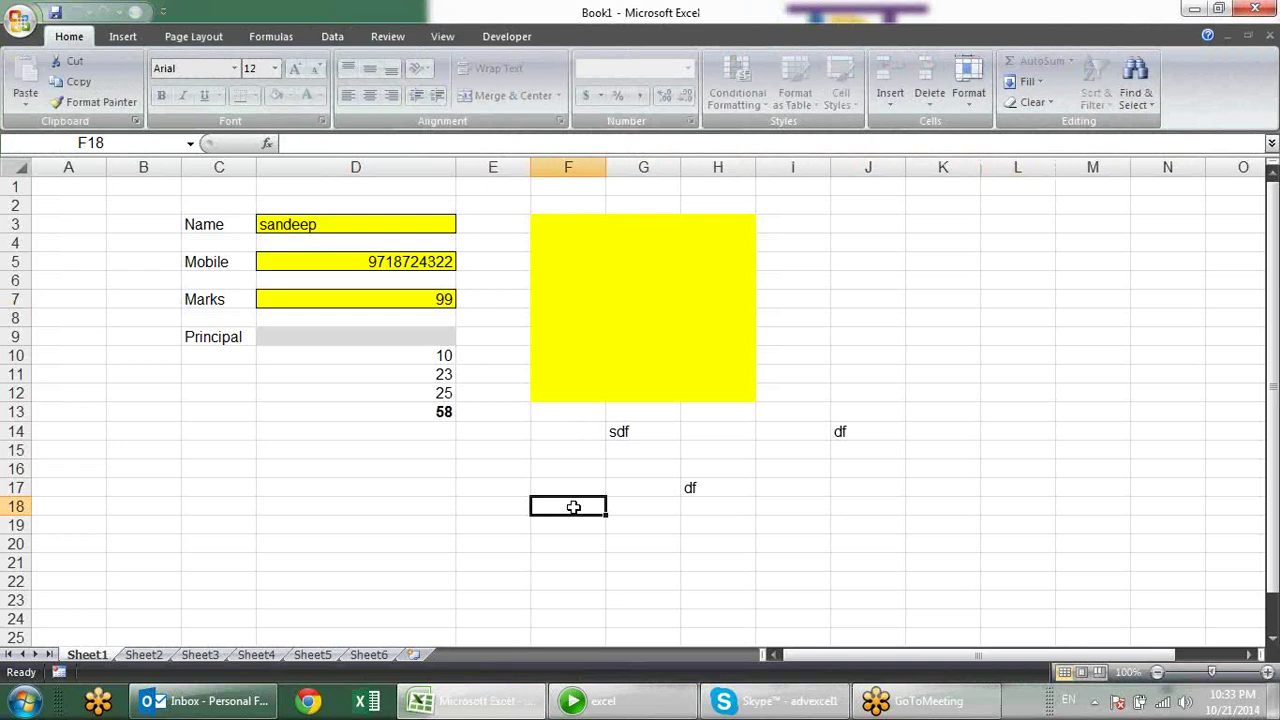
left_click(500, 471)
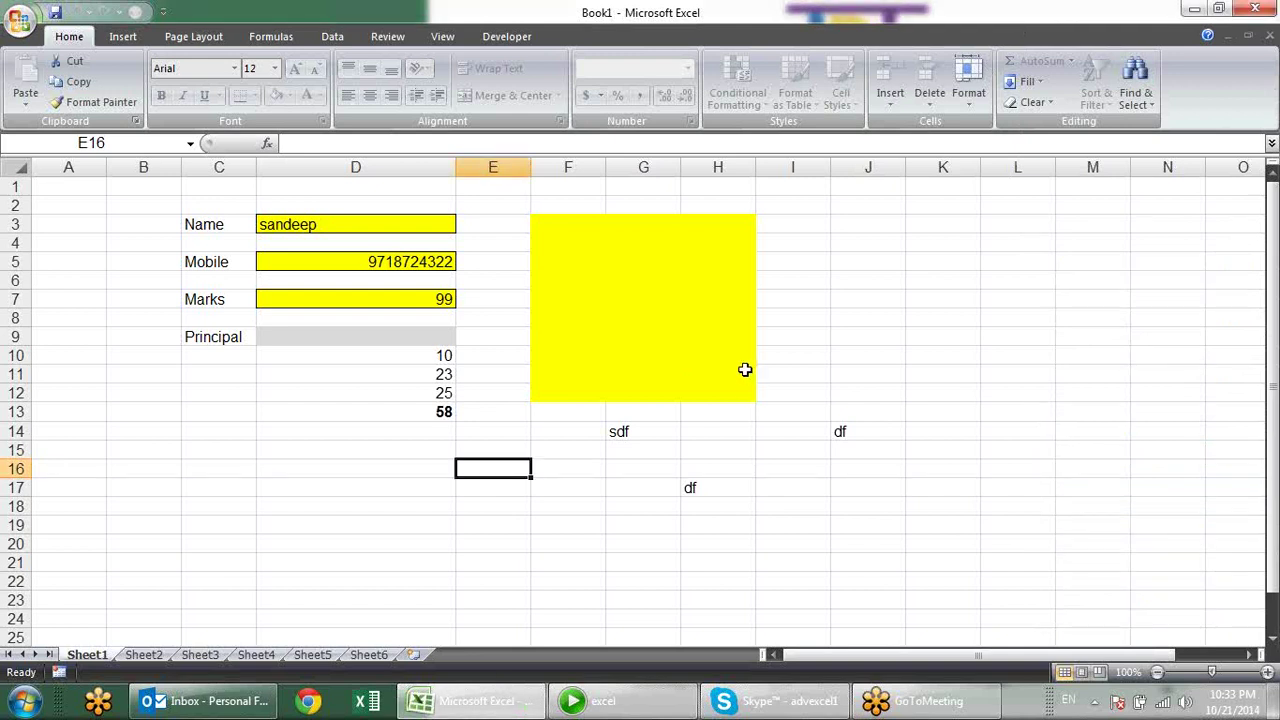
left_click(870, 314)
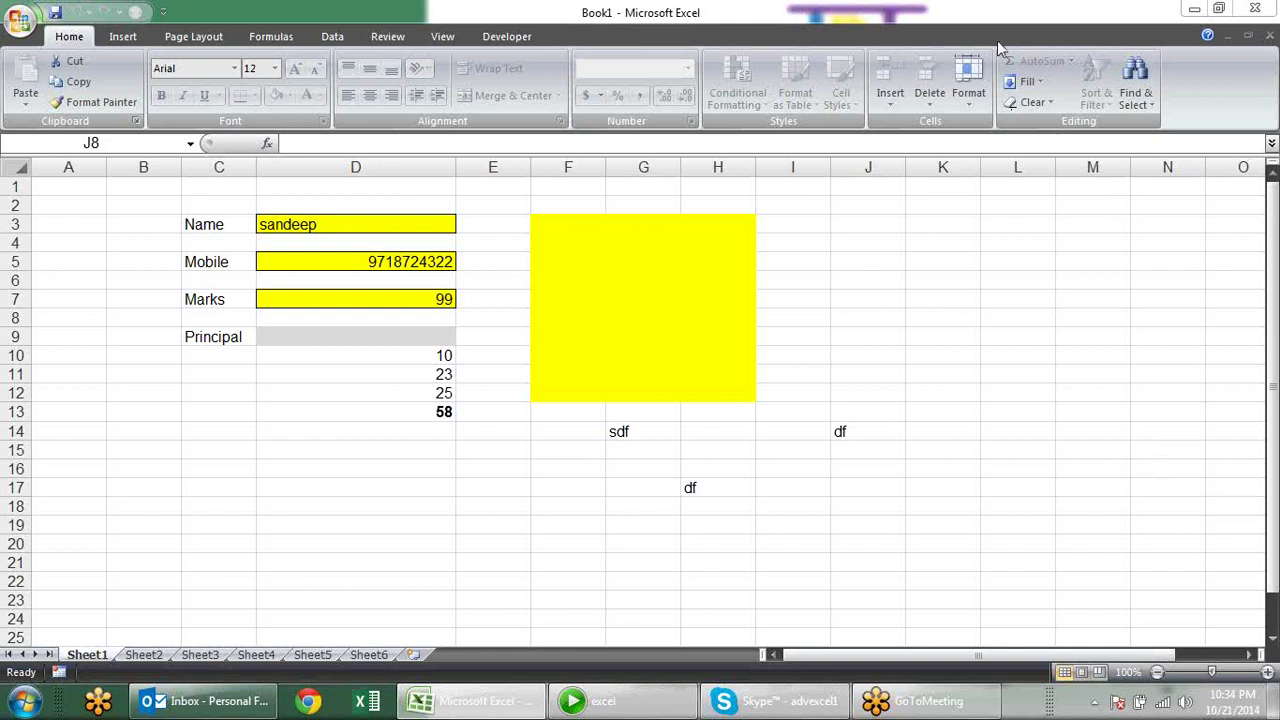
left_click(165, 414)
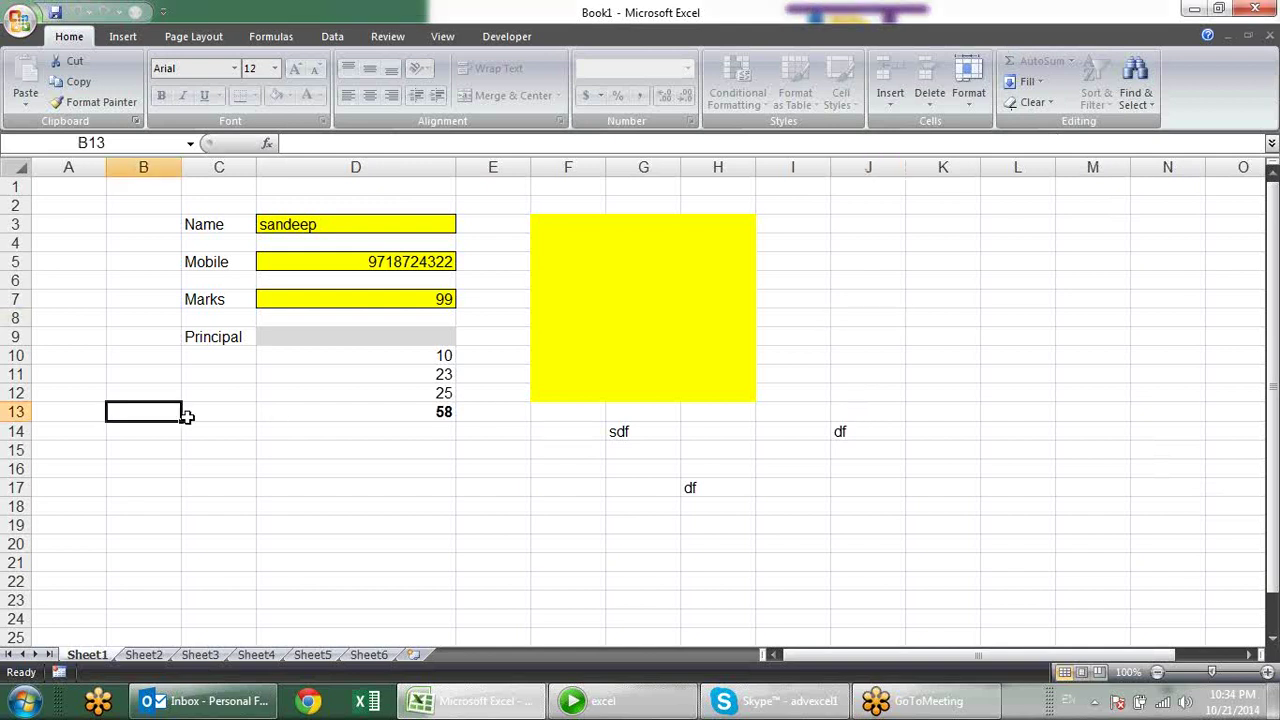
left_click(624, 473)
left_click(933, 352)
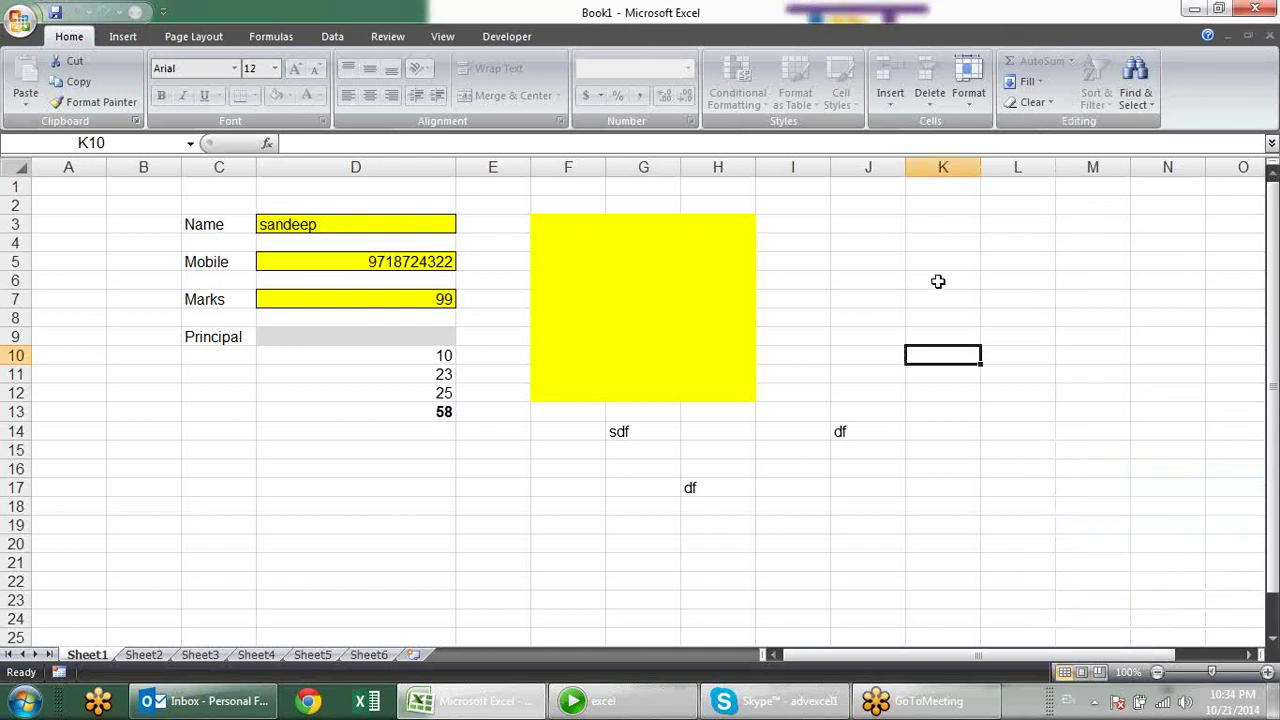
left_click(318, 450)
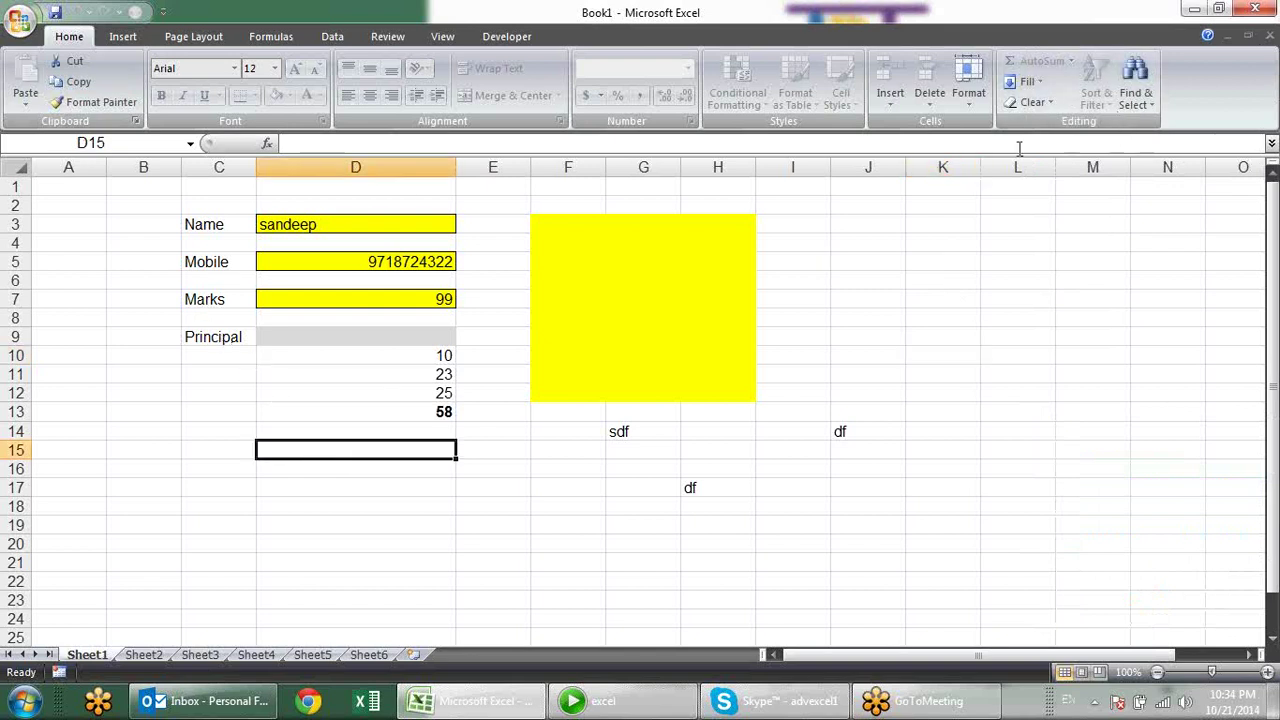
Unprotect Sheet1 from its sheet tab menu.
left_click_drag(70, 205, 990, 578)
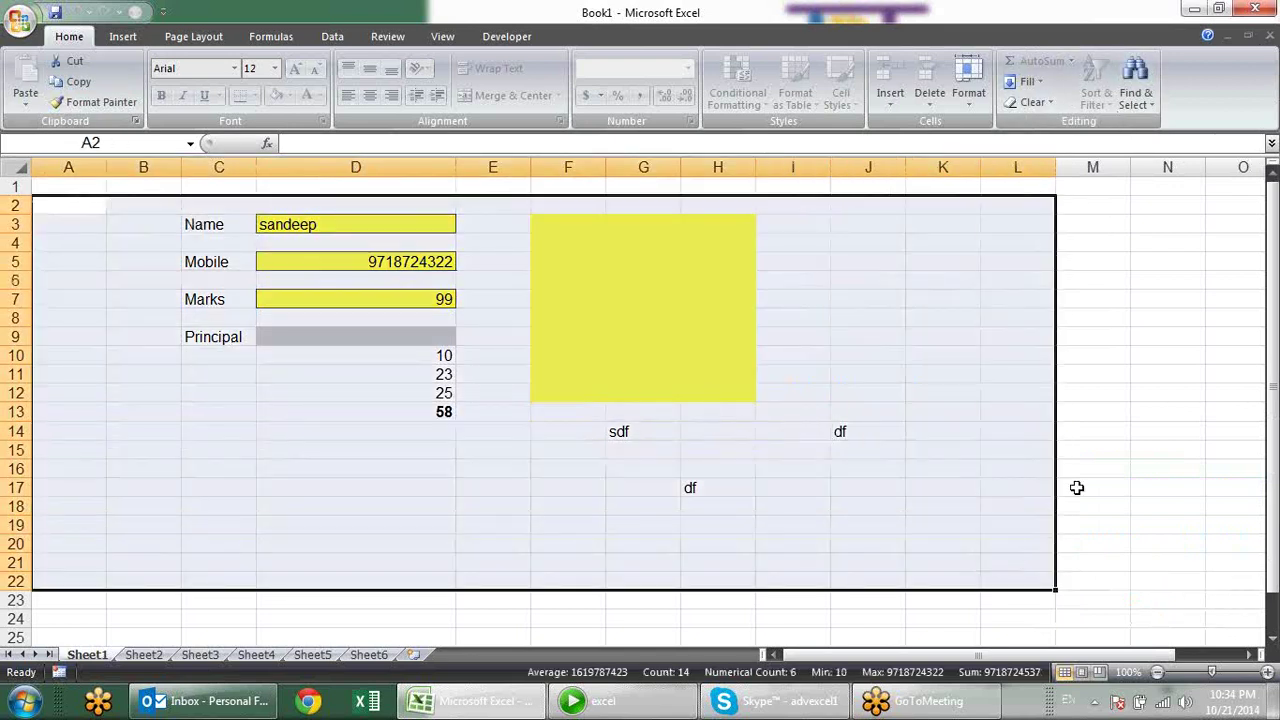
left_click(1090, 412)
left_click(312, 412)
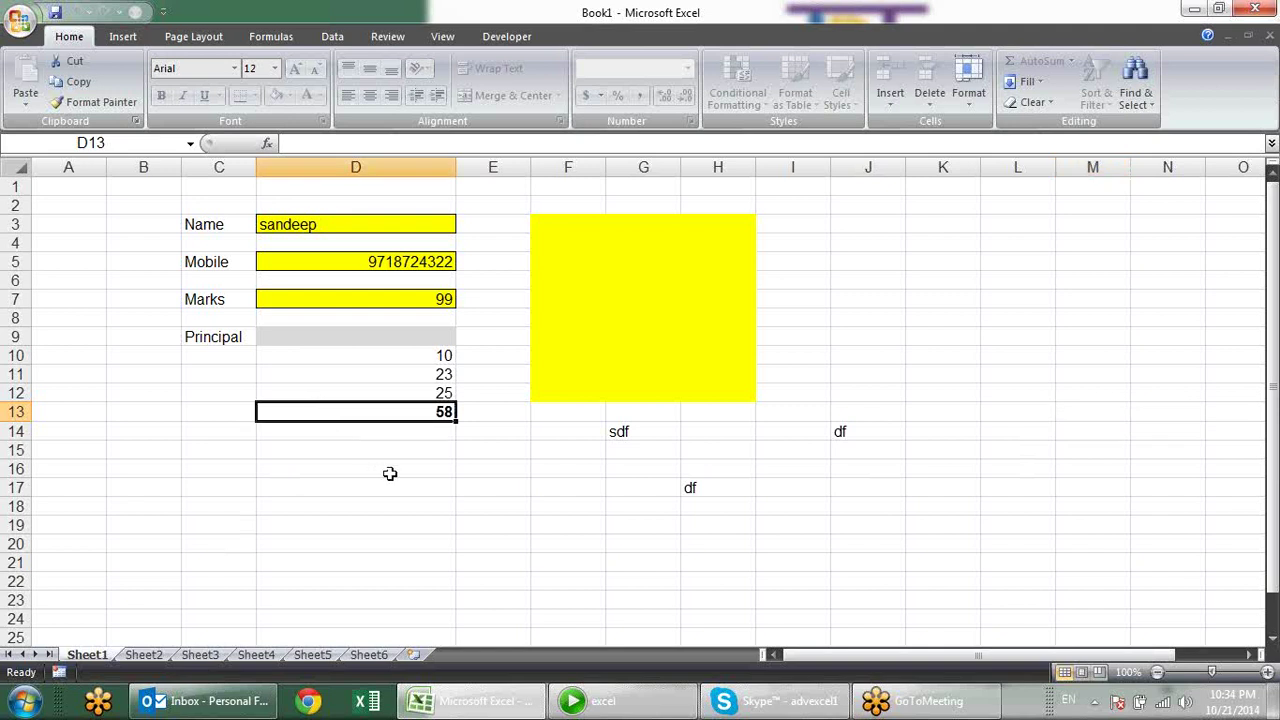
right_click(104, 654)
left_click(168, 555)
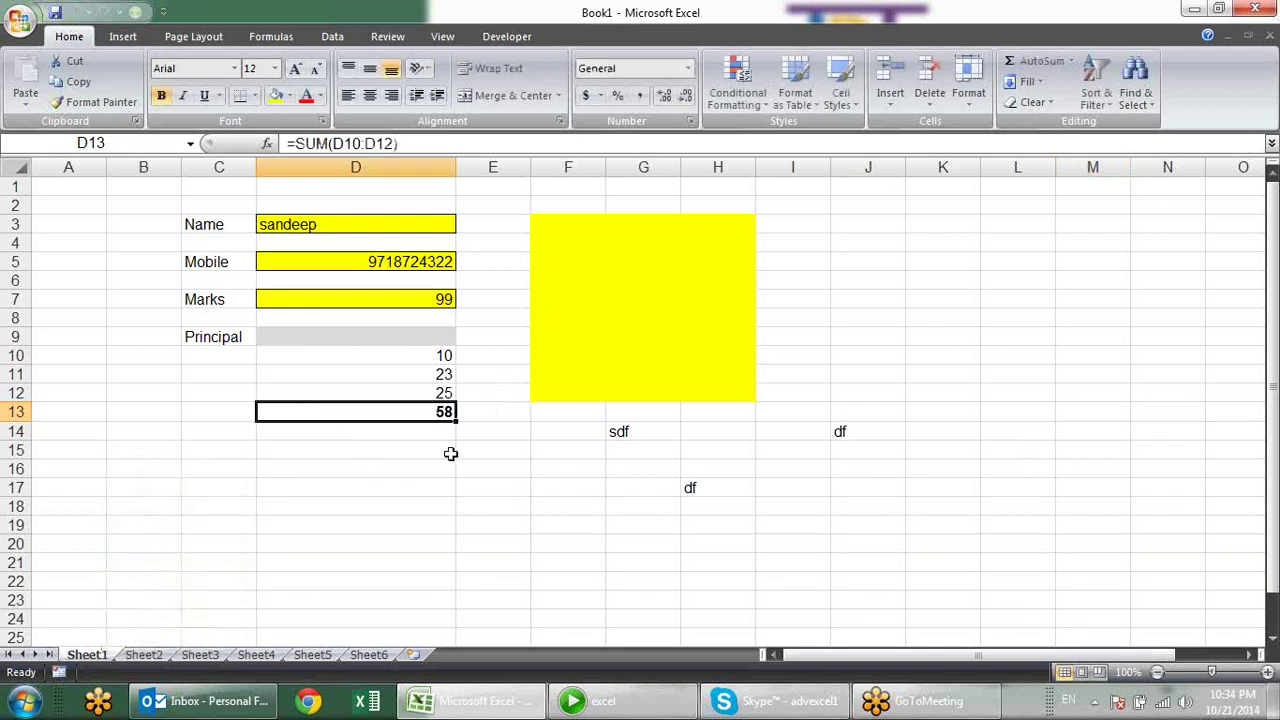
Clear the Locked option for cell F16 in Format Cells' Protection settings.
left_click(545, 464)
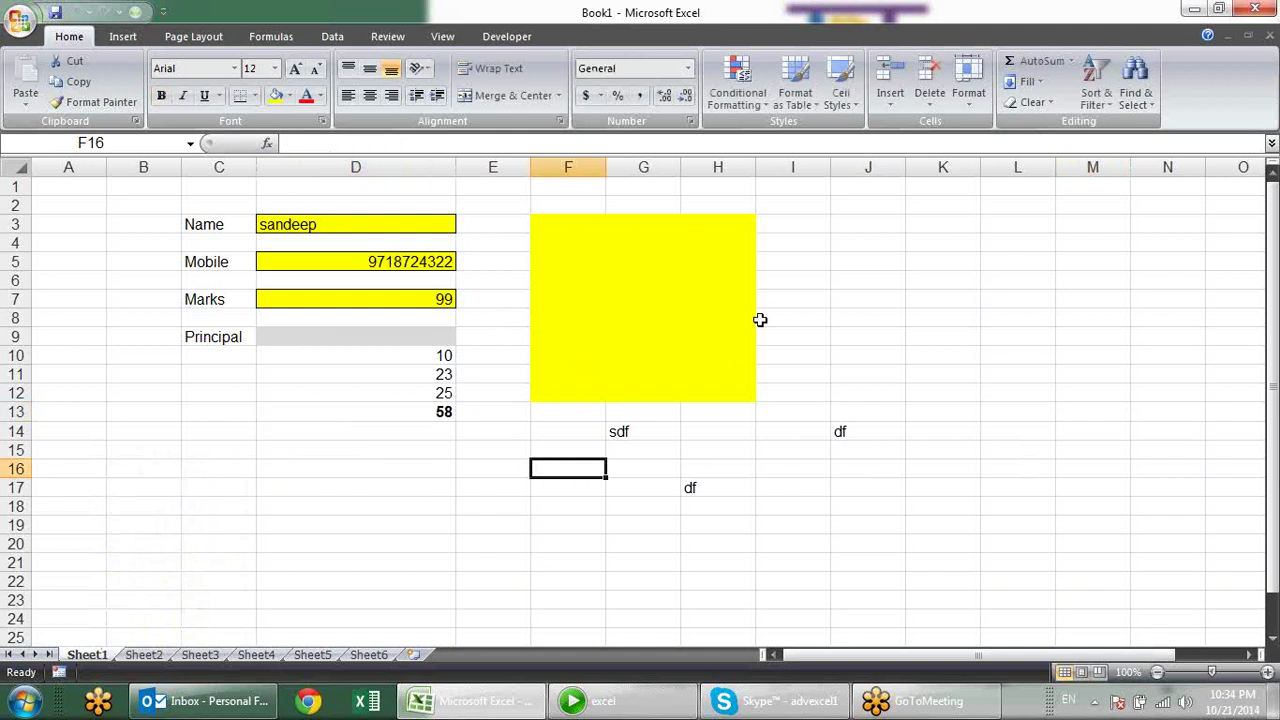
key("ctrl+1")
left_click(755, 106)
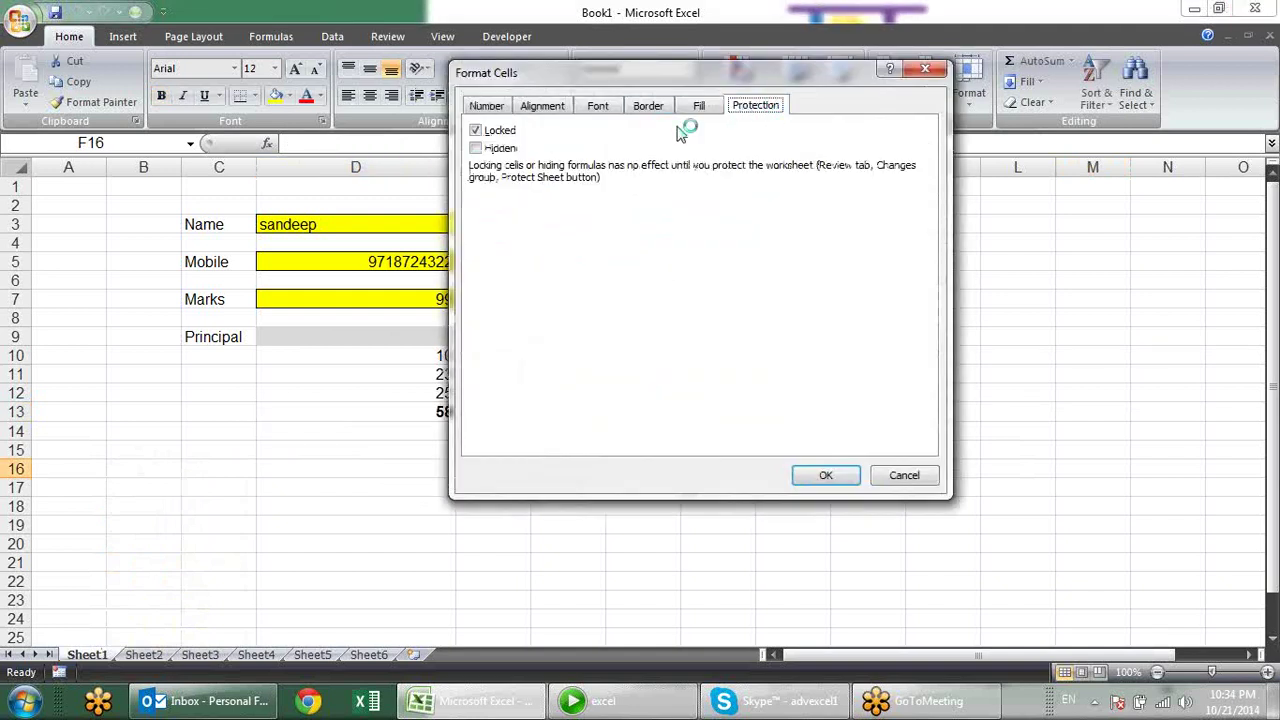
left_click(490, 131)
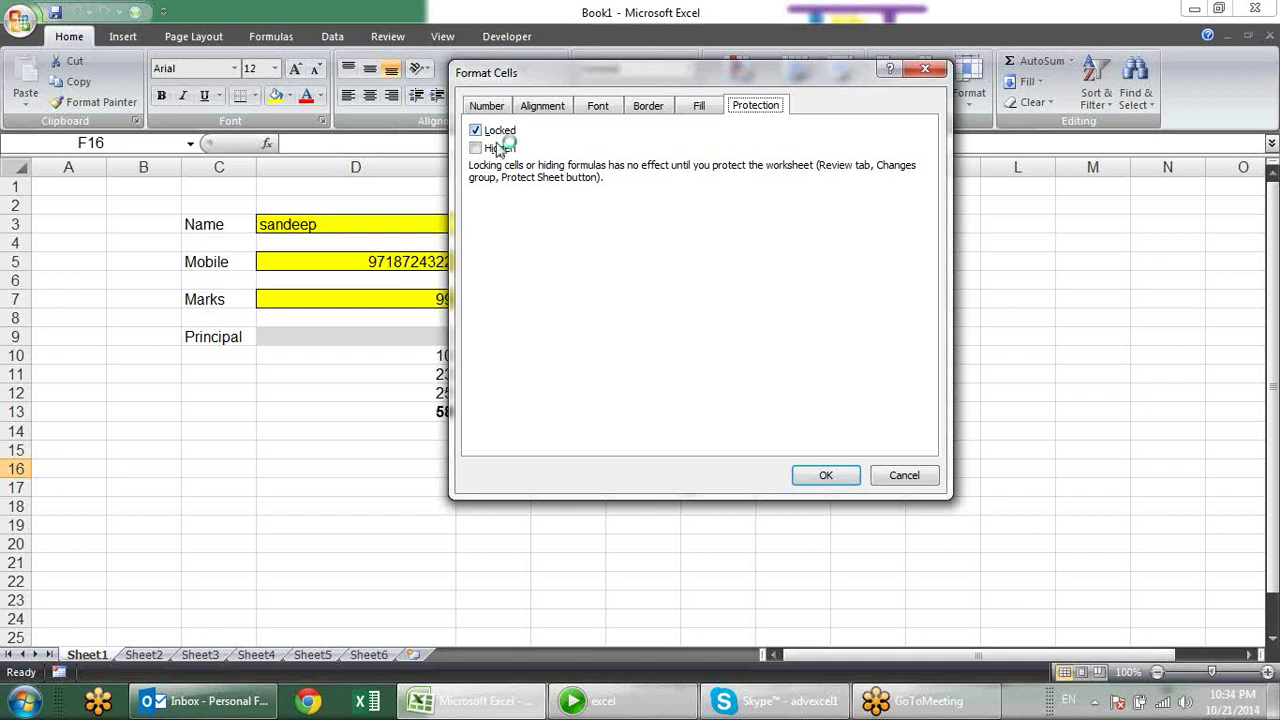
left_click(825, 475)
left_click(227, 428)
Select cells F14 and D14 in turn to check them.
left_click(536, 428)
left_click(346, 432)
left_click(565, 441)
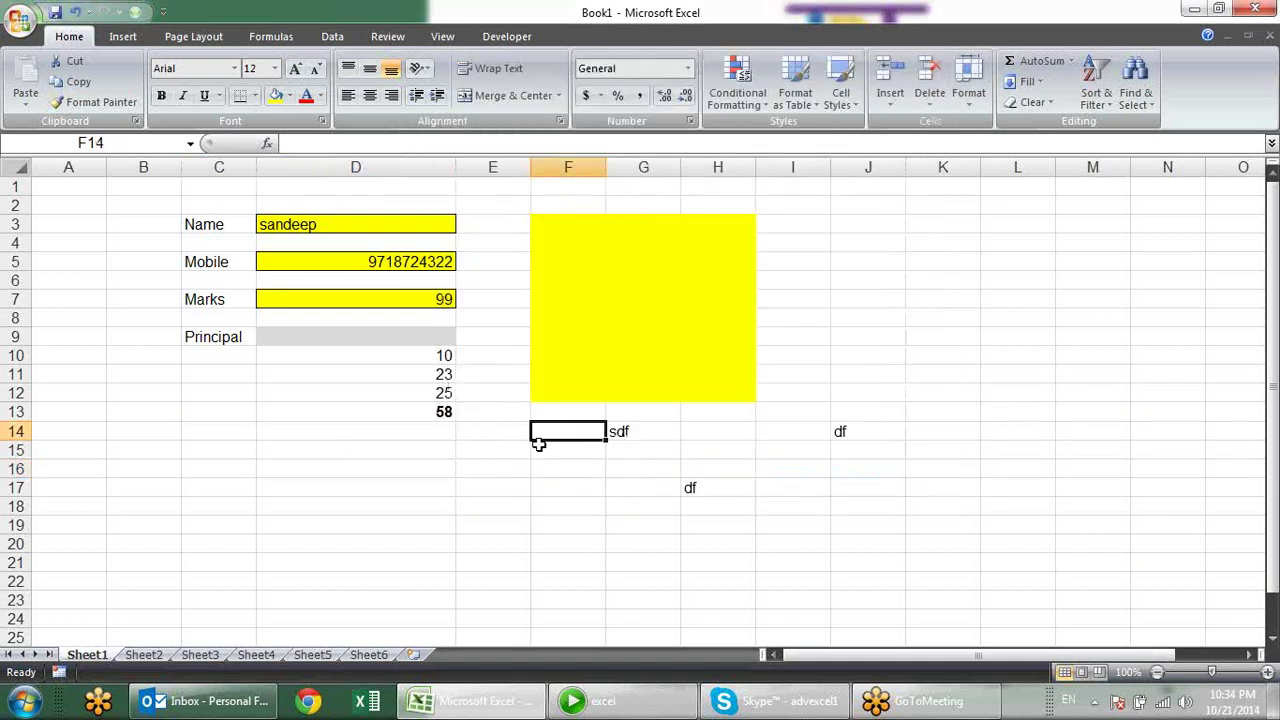
left_click(448, 431)
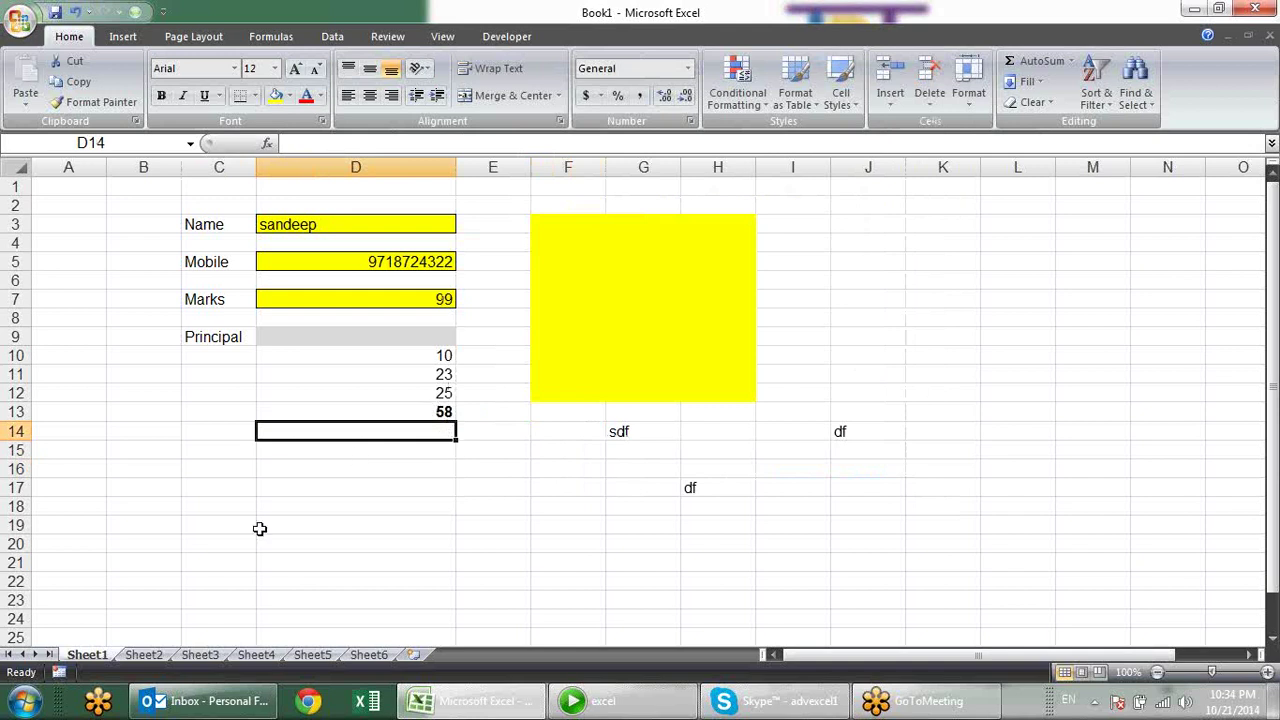
In Sheet1's Protect Sheet settings, allow users to select locked cells.
right_click(106, 657)
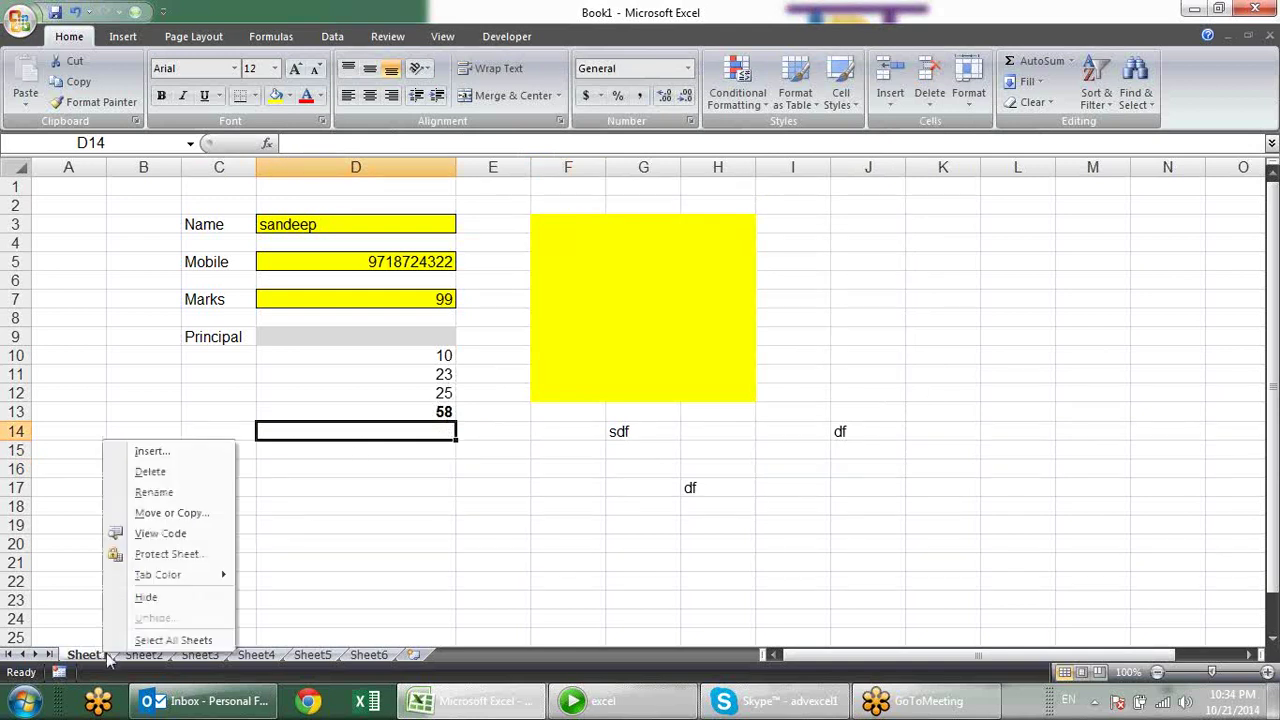
left_click(160, 554)
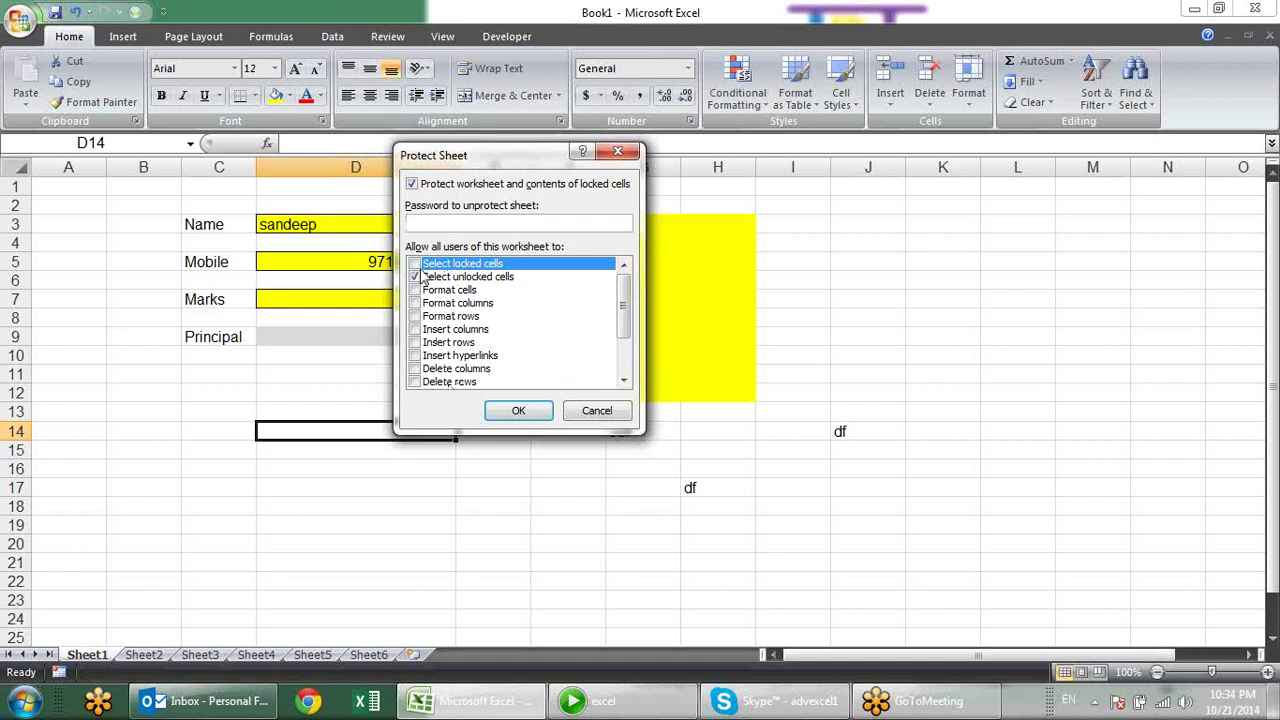
left_click(415, 277)
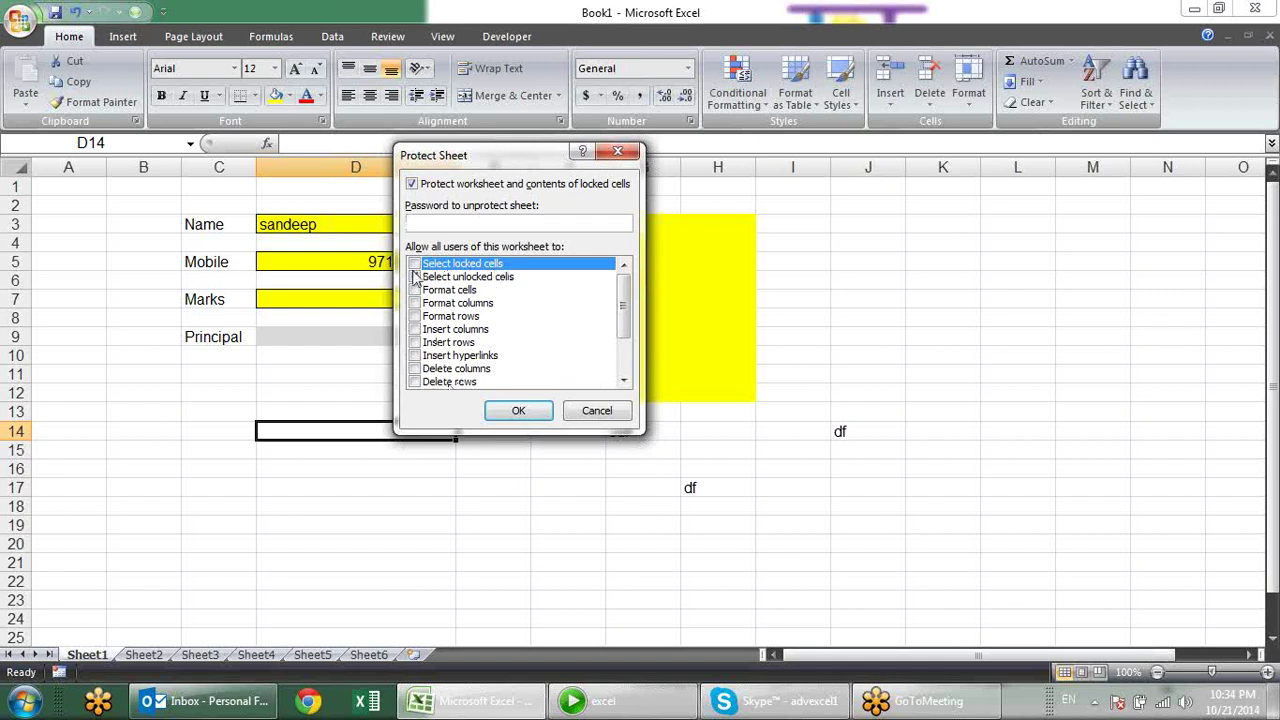
Apply Sheet1's protection, then go to Sheet2 and select F3:H3.
left_click(516, 410)
left_click(168, 660)
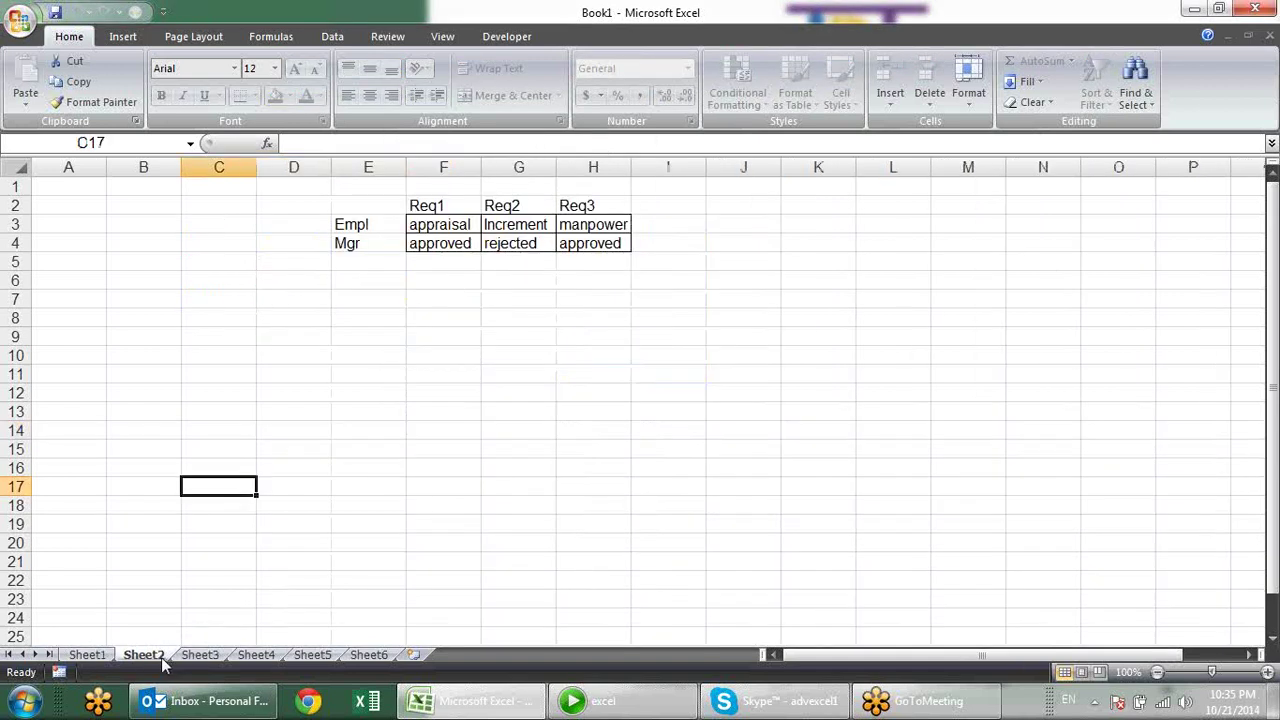
left_click(668, 358)
left_click(663, 285)
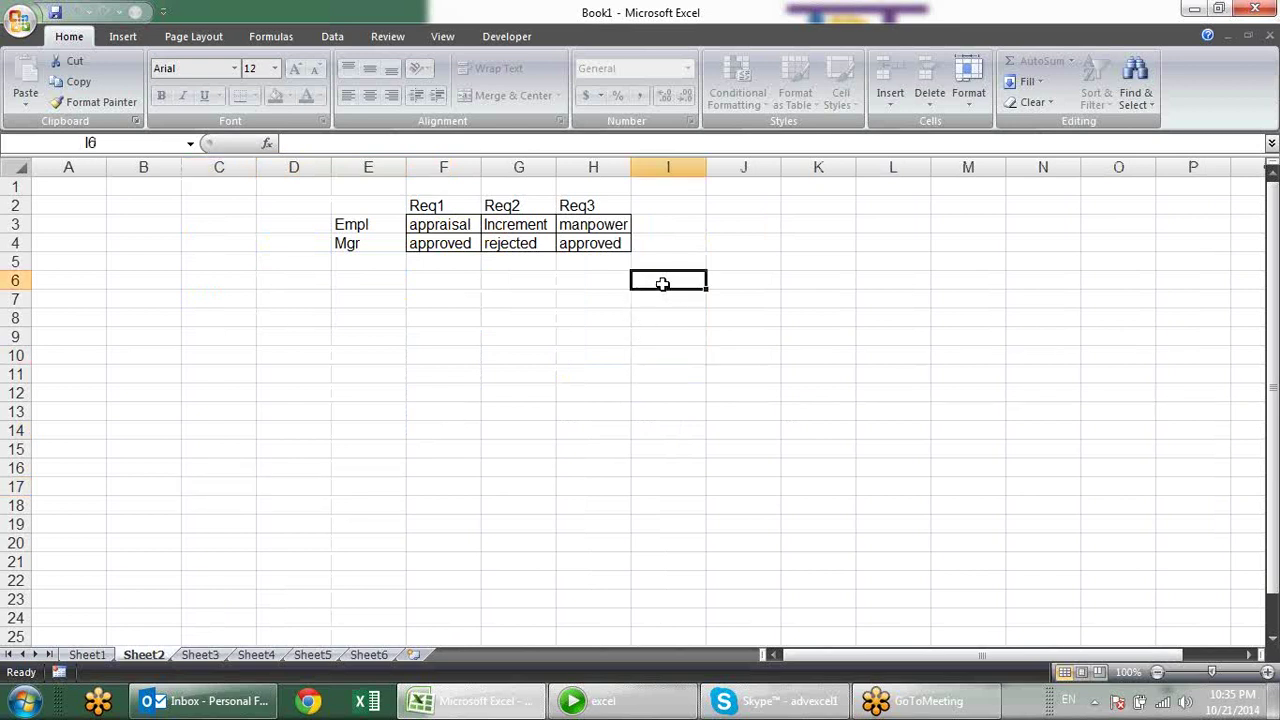
mouse_move(438, 226)
left_mouse_down()
mouse_move(563, 206)
mouse_move(606, 226)
left_mouse_up()
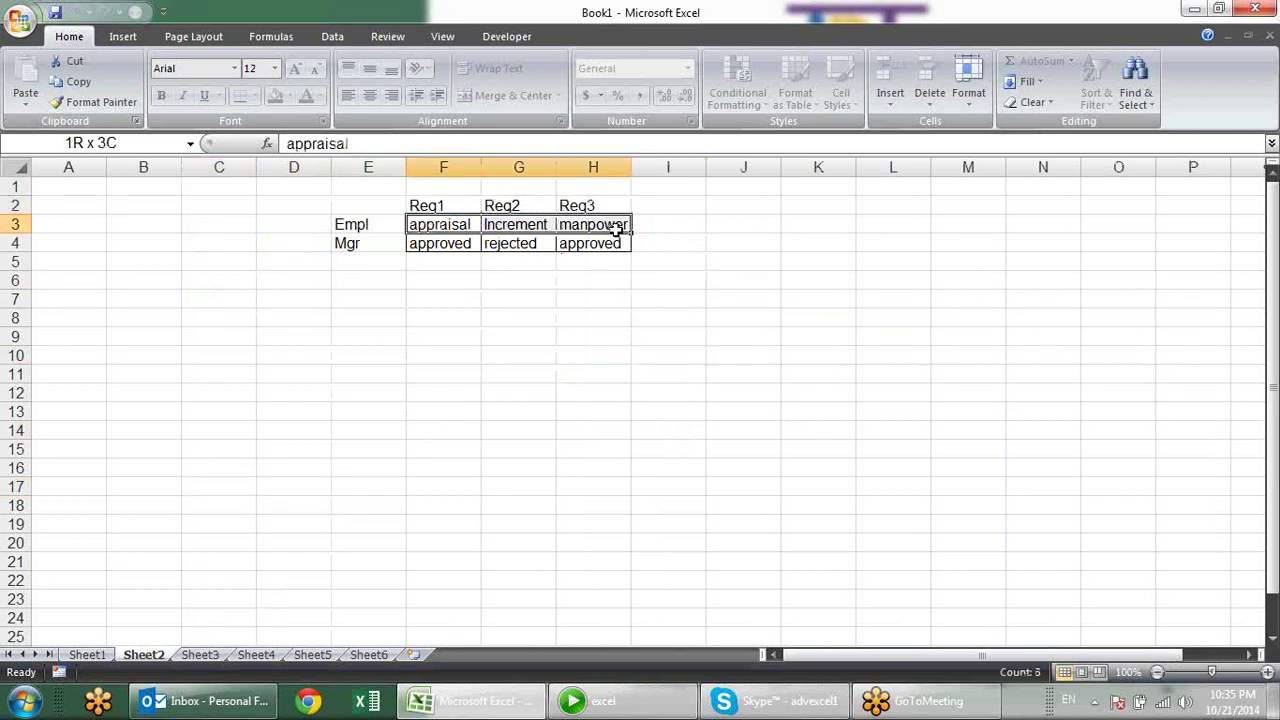
Ungroup the sheets, then reselect cells F3, F4 and the range F3:H3.
right_click(141, 660)
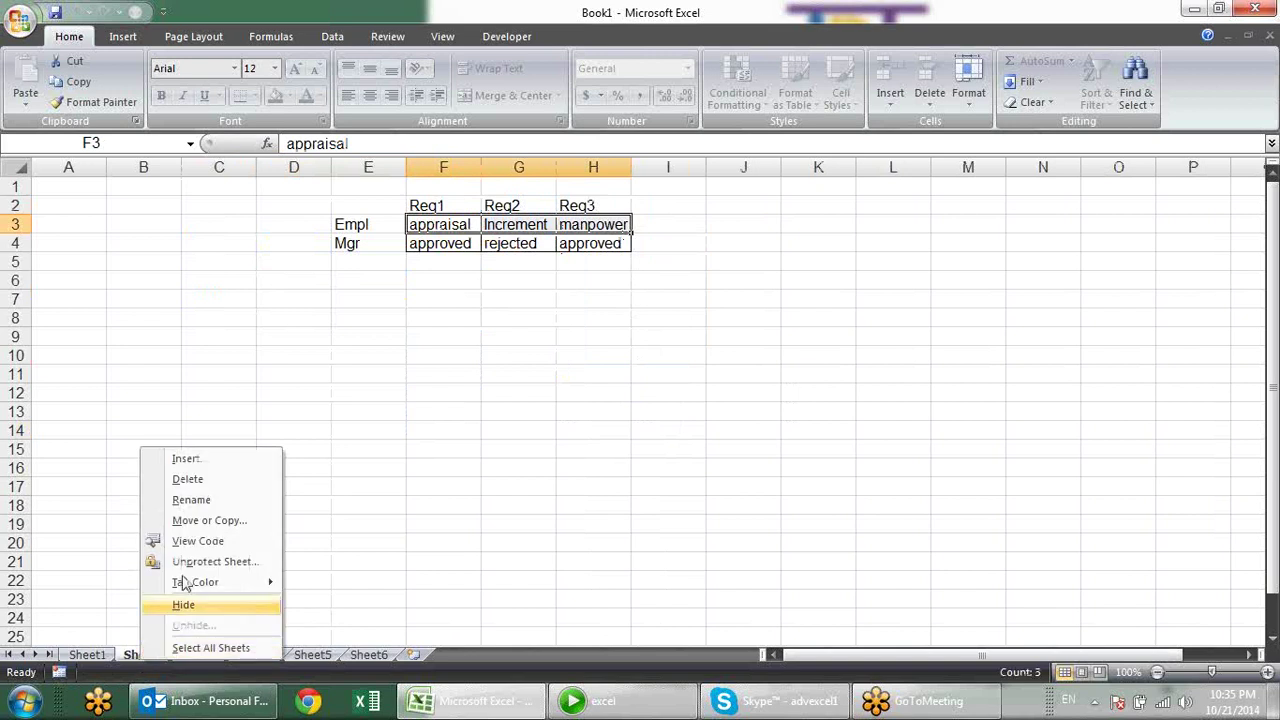
left_click(243, 560)
left_click(518, 354)
left_click(455, 226)
left_click(455, 243)
left_click(455, 224)
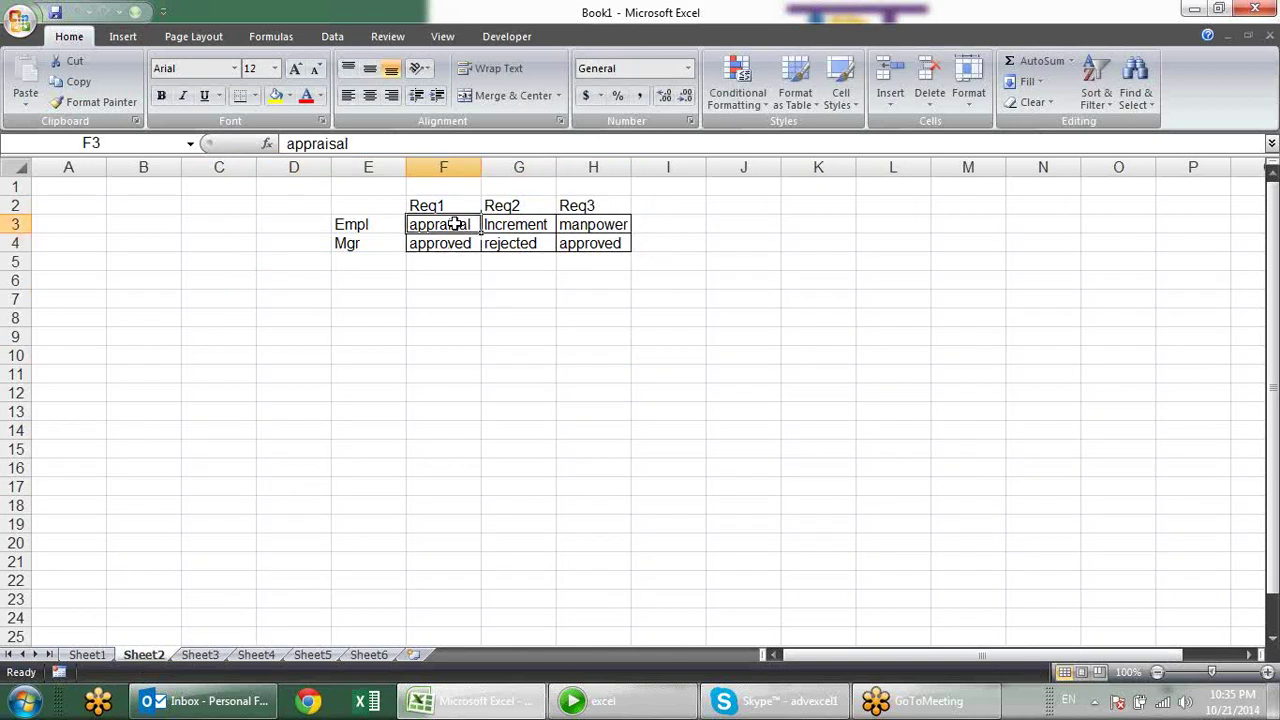
left_click(457, 243)
left_click_drag(455, 224, 597, 213)
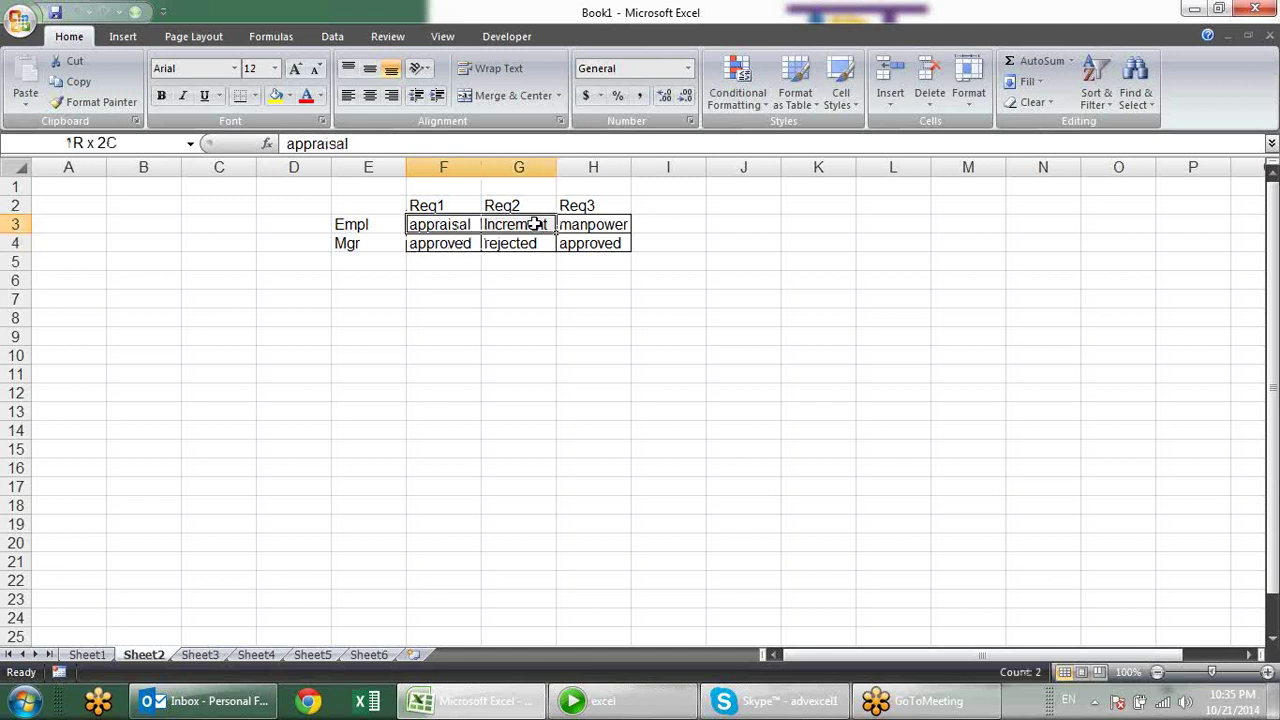
Inspect the emp ($F$3:$H$3) and mgr ($F$4:$H$4) editable ranges, then close the list.
left_click(400, 38)
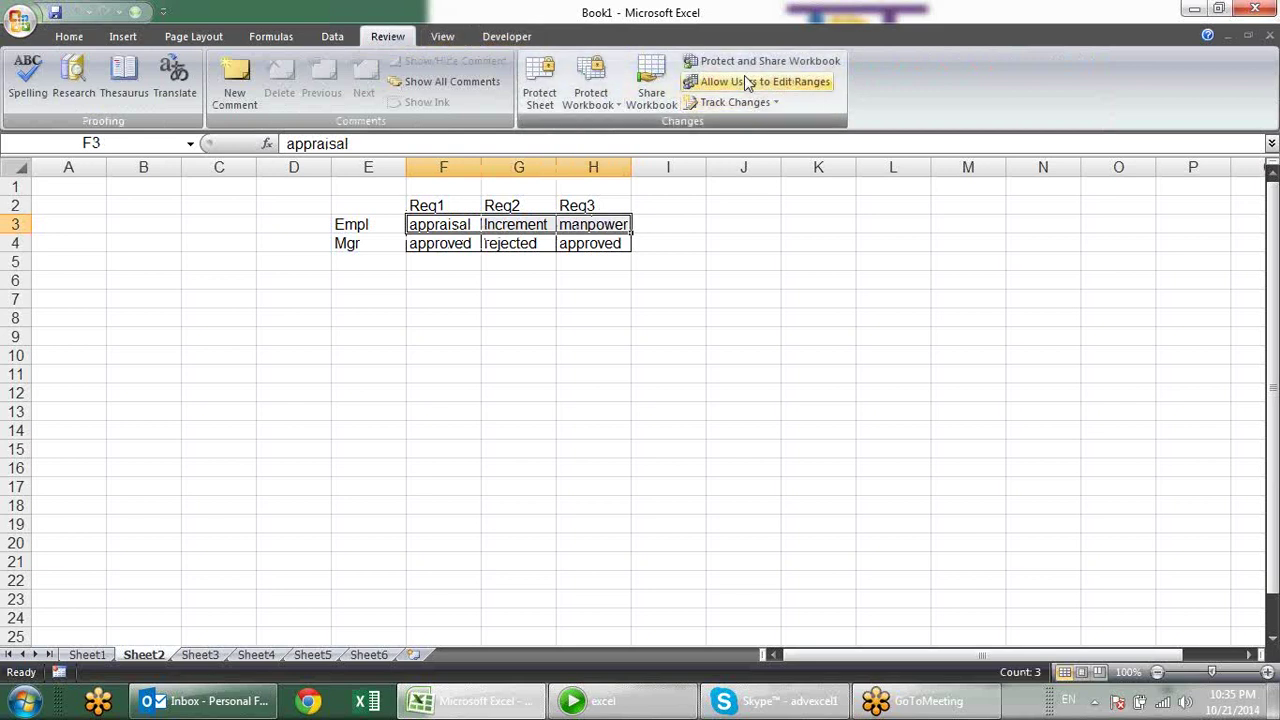
left_click(748, 84)
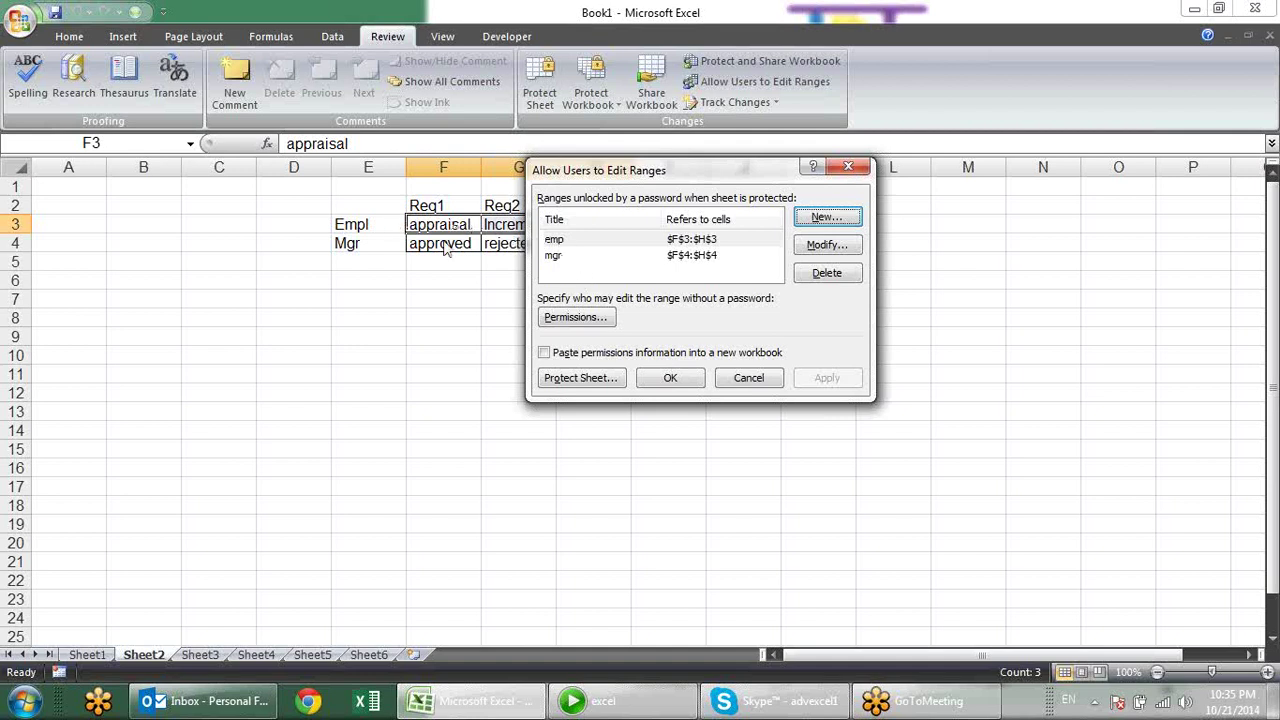
left_click(848, 166)
left_click(688, 284)
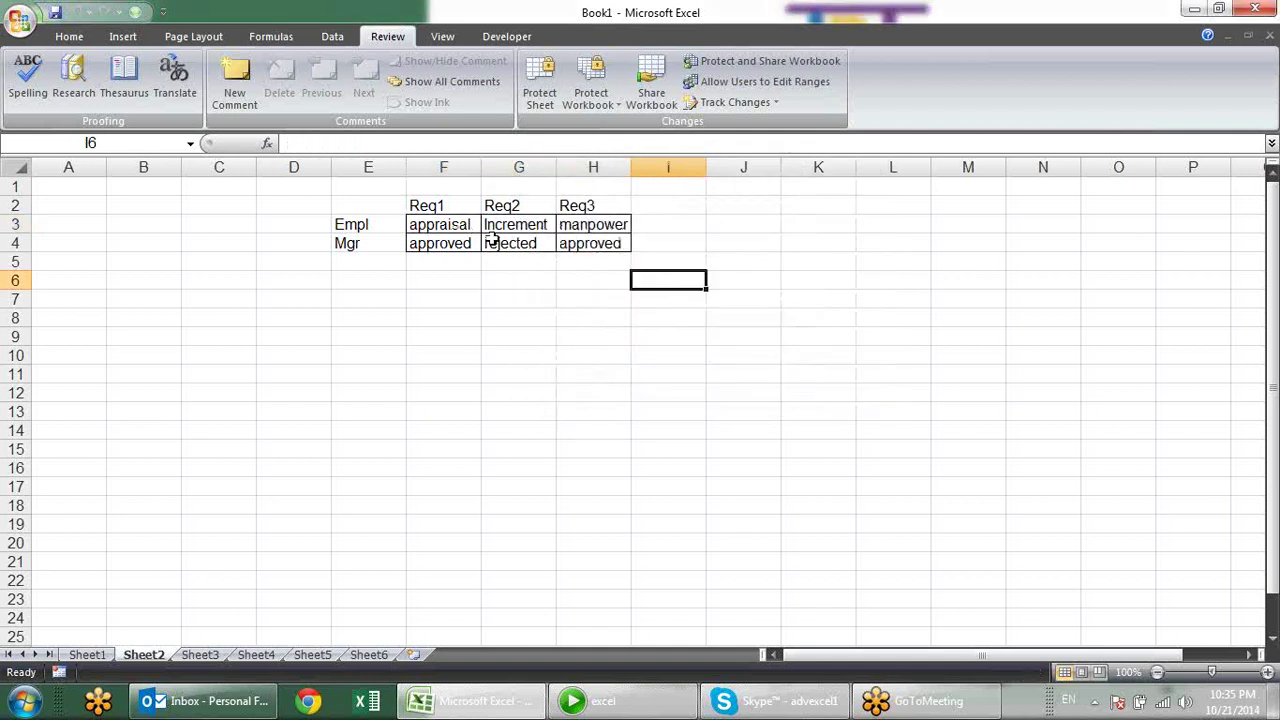
left_click(443, 250)
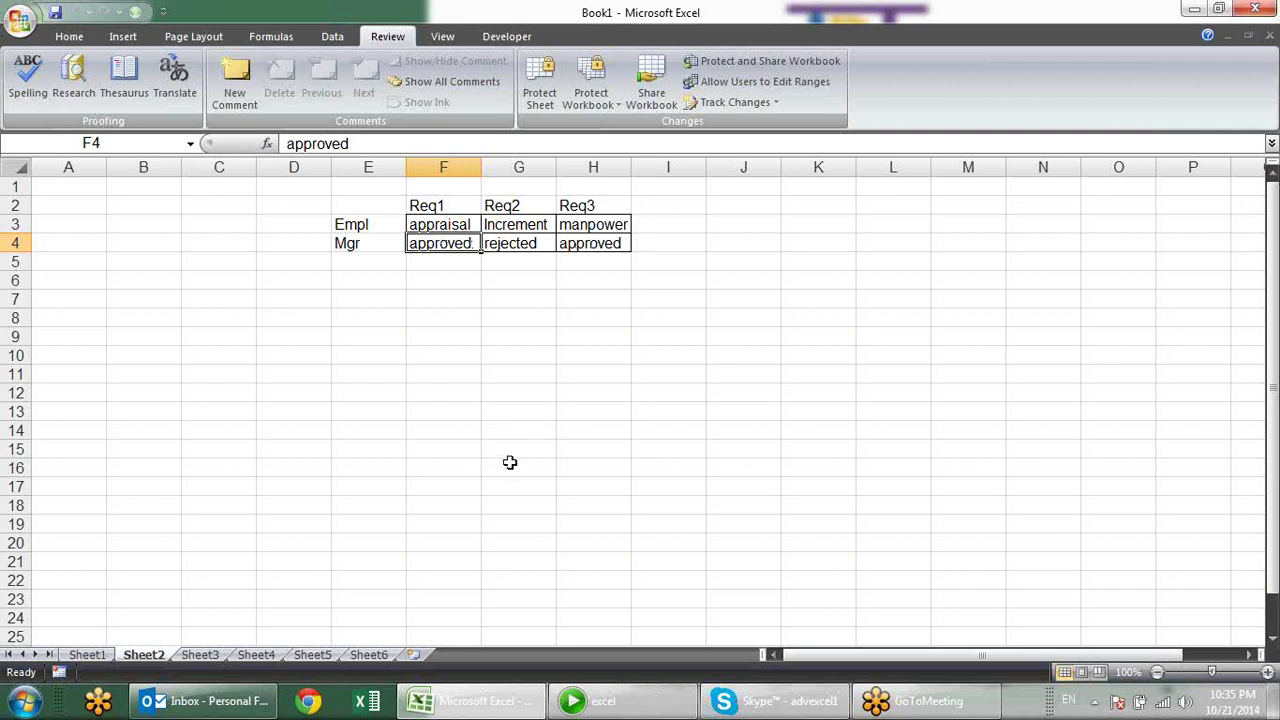
Preview Protect Structure and Windows, cancel it, then browse Sheet4, Sheet2 and Sheet1.
left_click(590, 88)
left_click(646, 148)
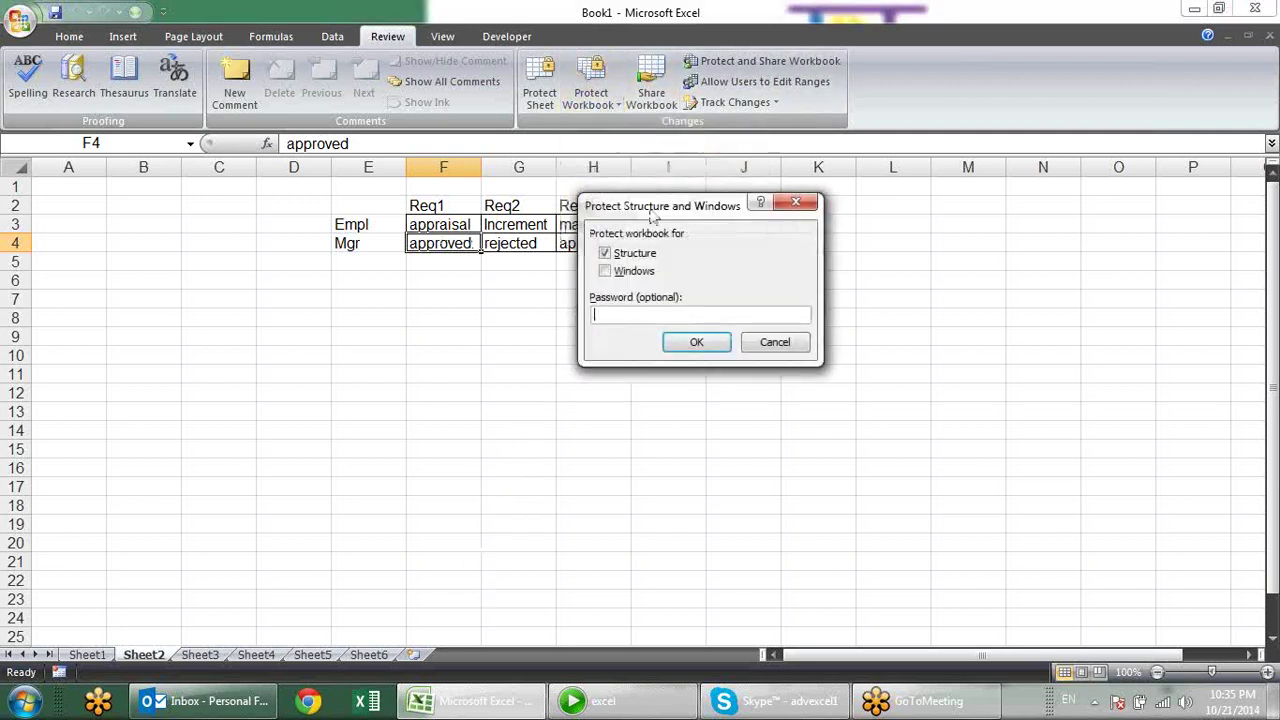
left_click(788, 338)
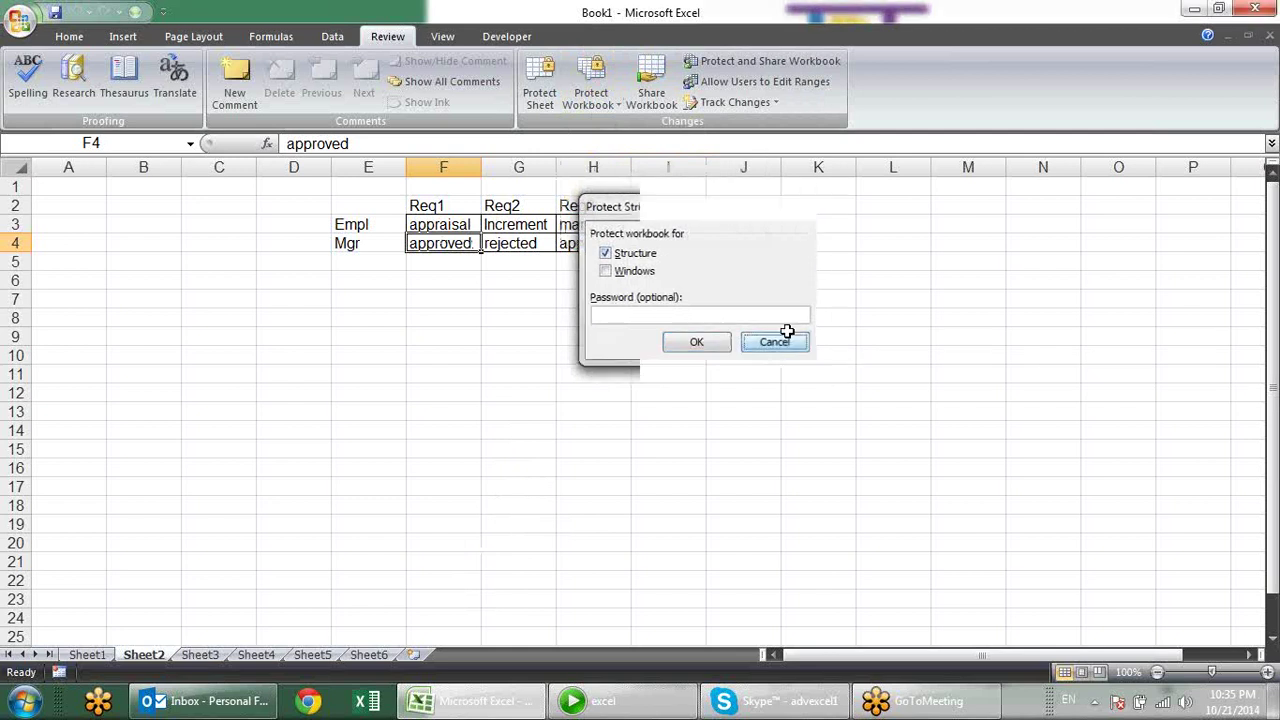
right_click(258, 654)
left_click(237, 611)
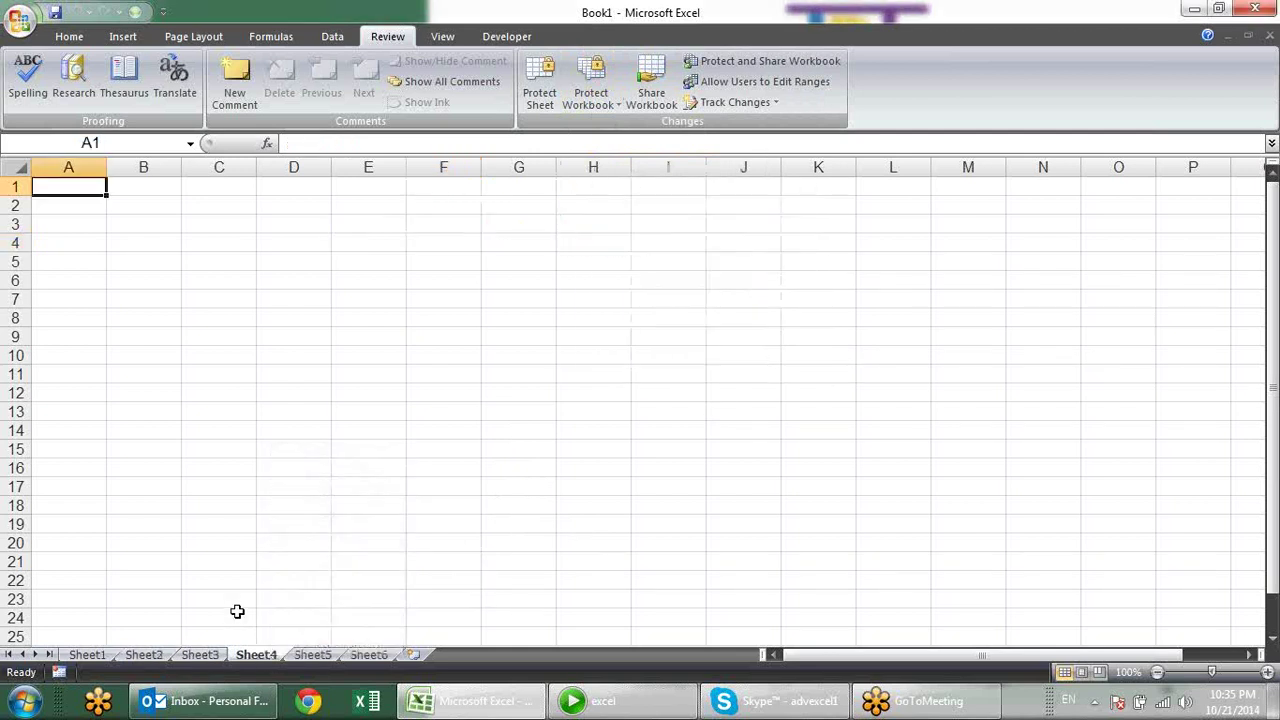
left_click(149, 654)
left_click(97, 655)
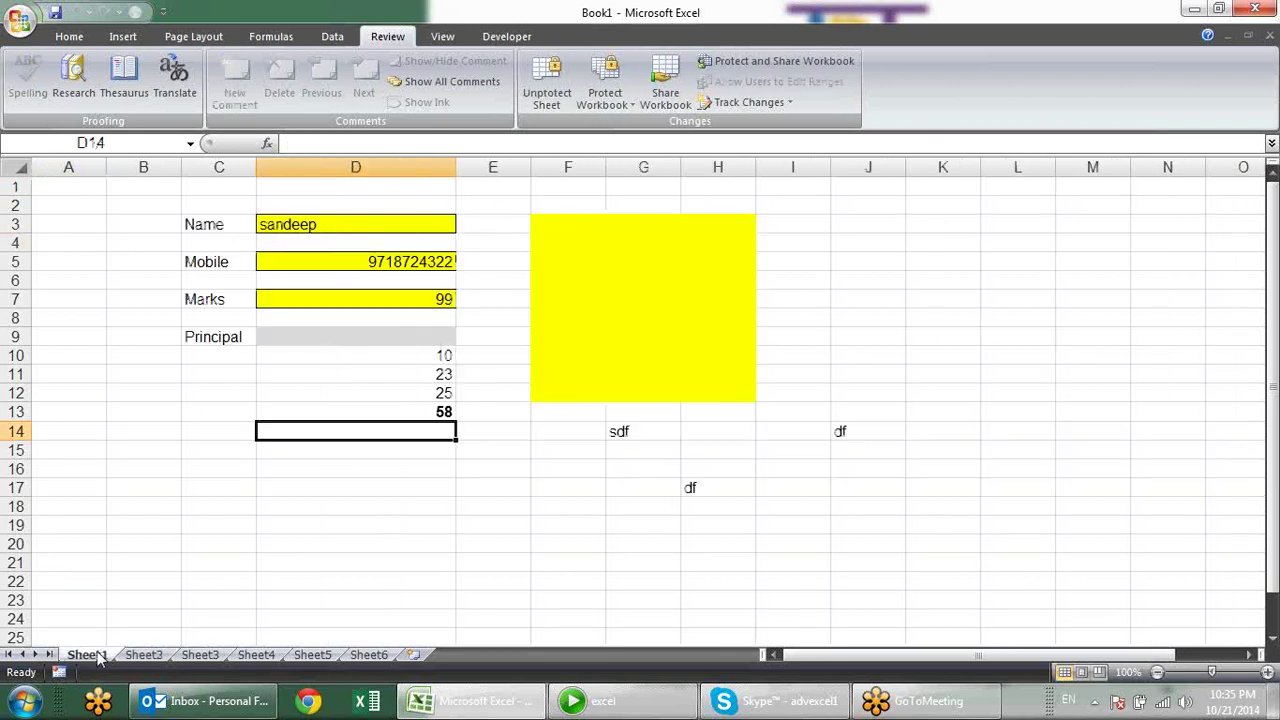
On blank Sheet6, open Protect Structure and Windows with Structure ticked.
left_click(372, 653)
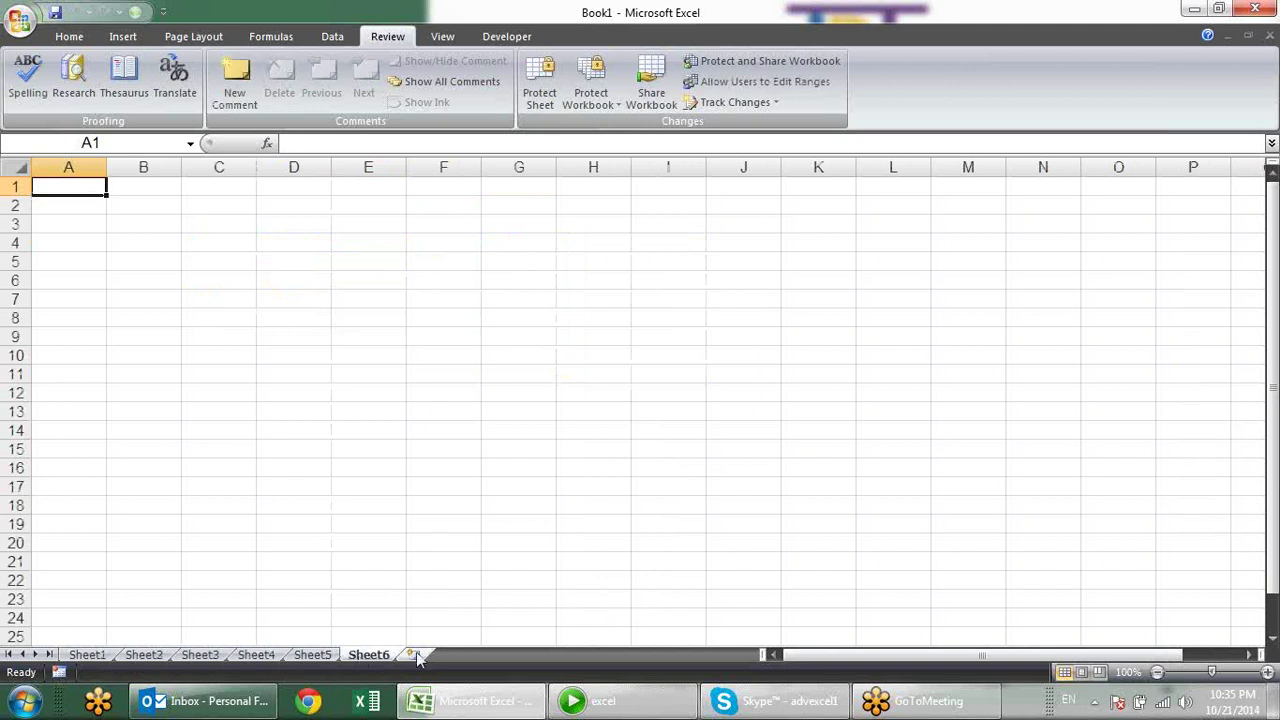
left_click(595, 72)
left_click(665, 143)
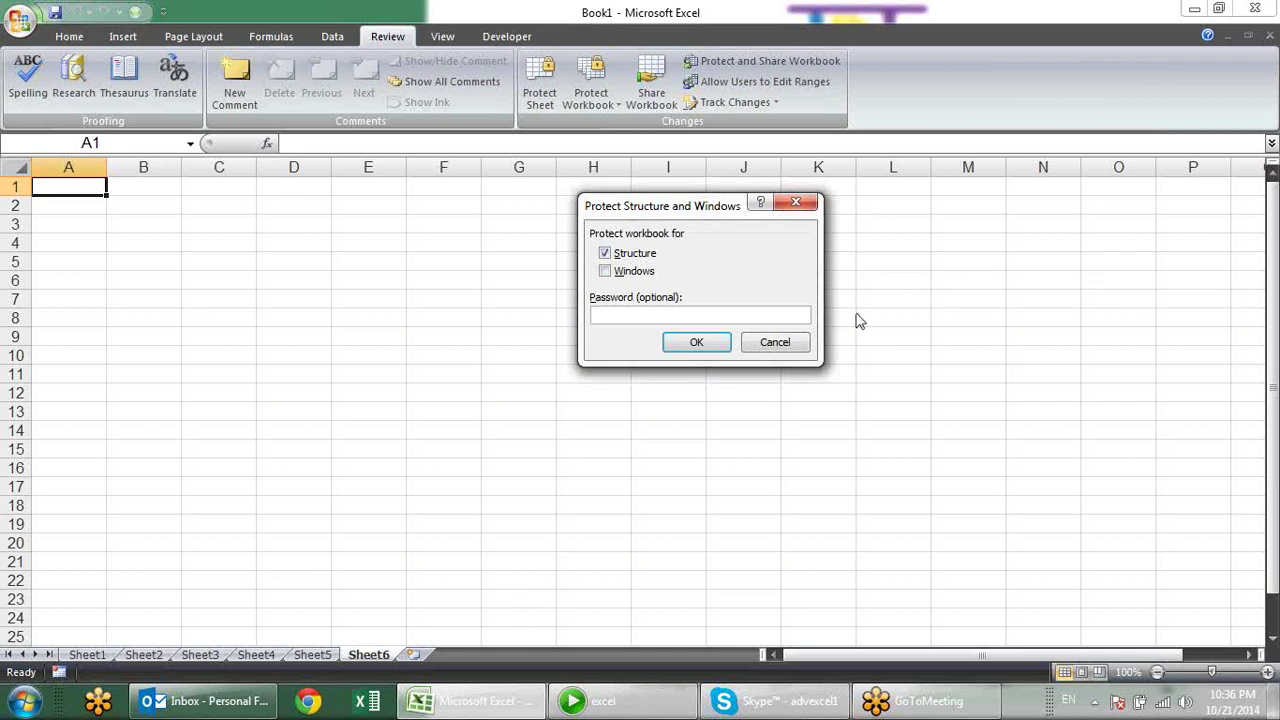
Cancel structure protection and peek at Compress Pictures from the Save As tools.
left_click(800, 342)
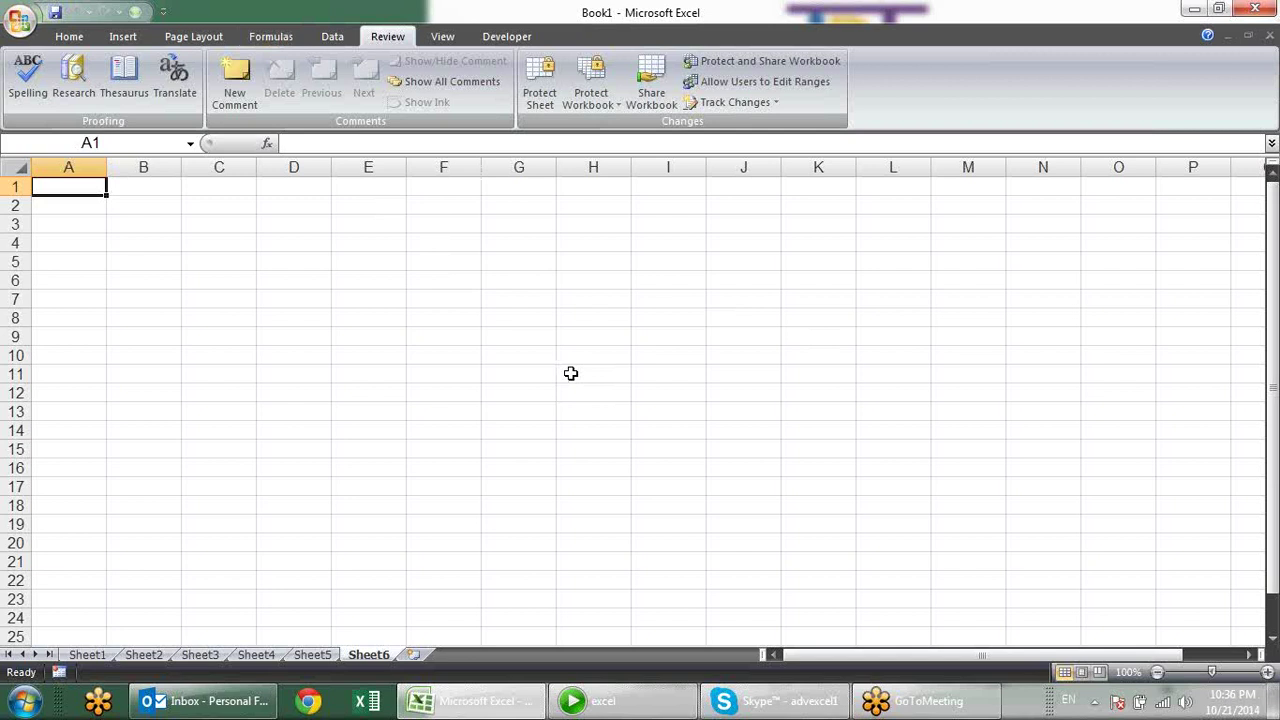
key("F12")
left_click(612, 486)
left_click(648, 572)
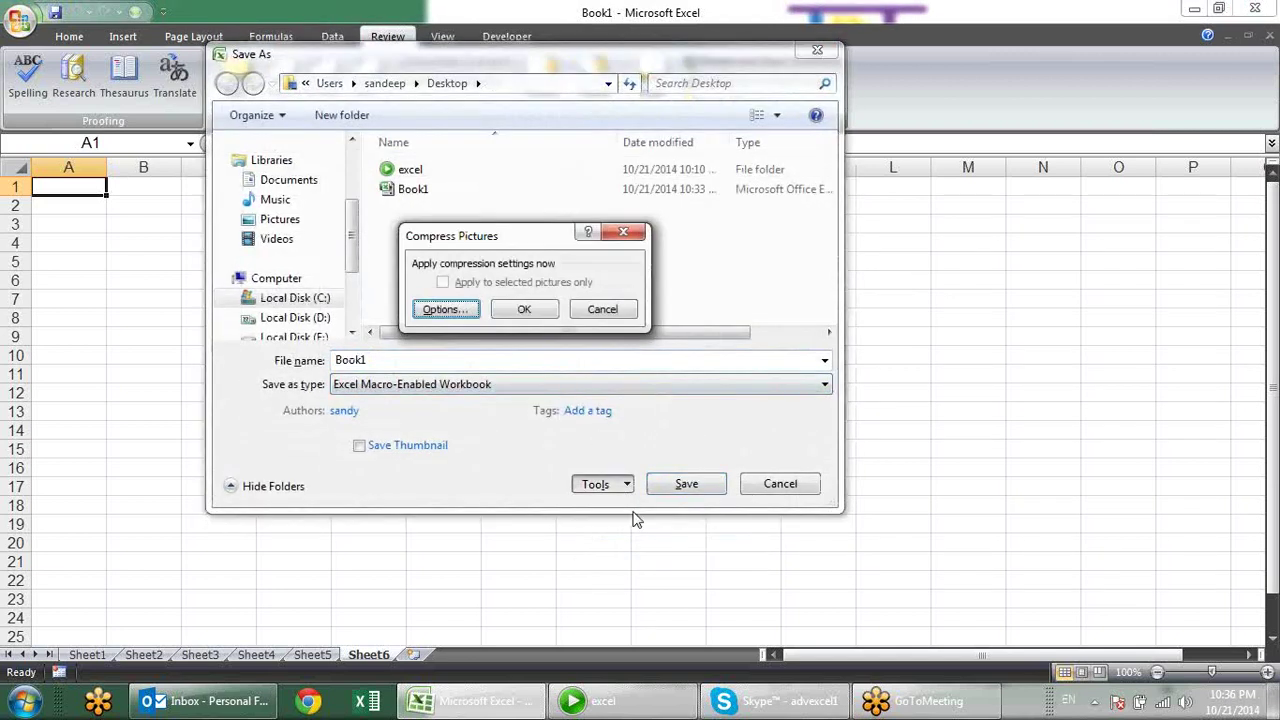
key("Escape")
View the General Options password fields, then cancel Save As without saving.
left_click(625, 486)
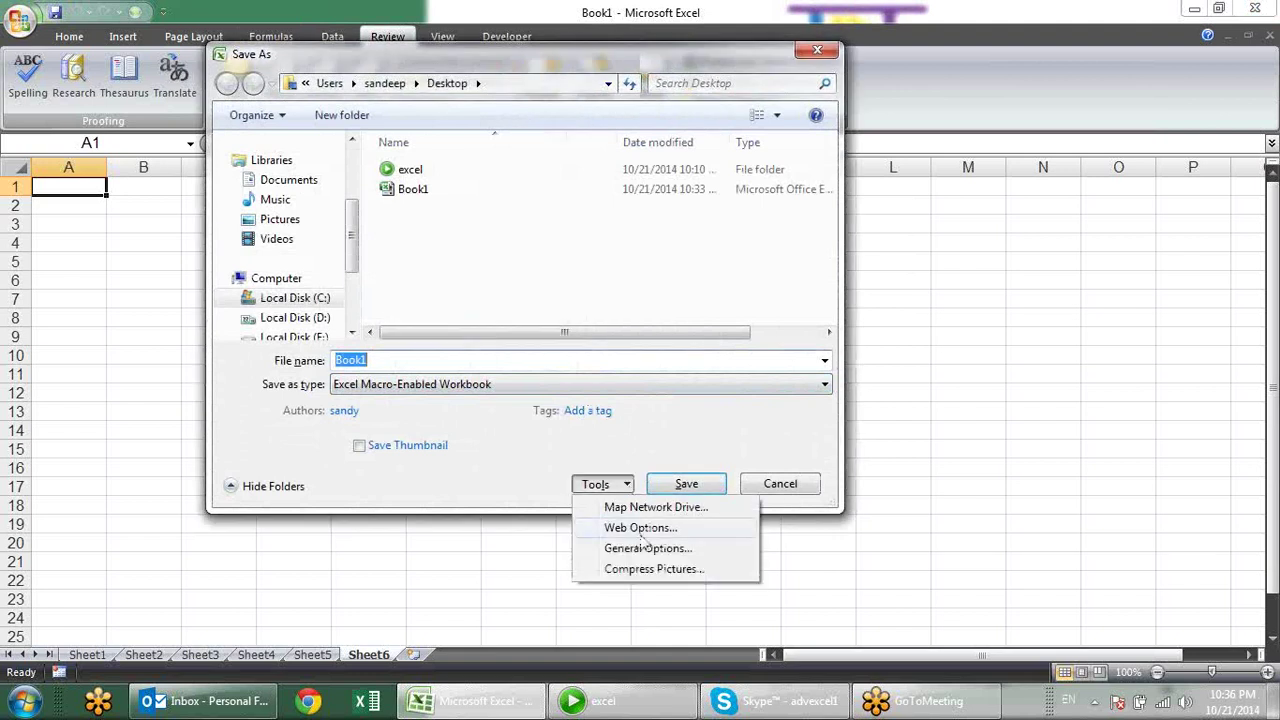
left_click(655, 548)
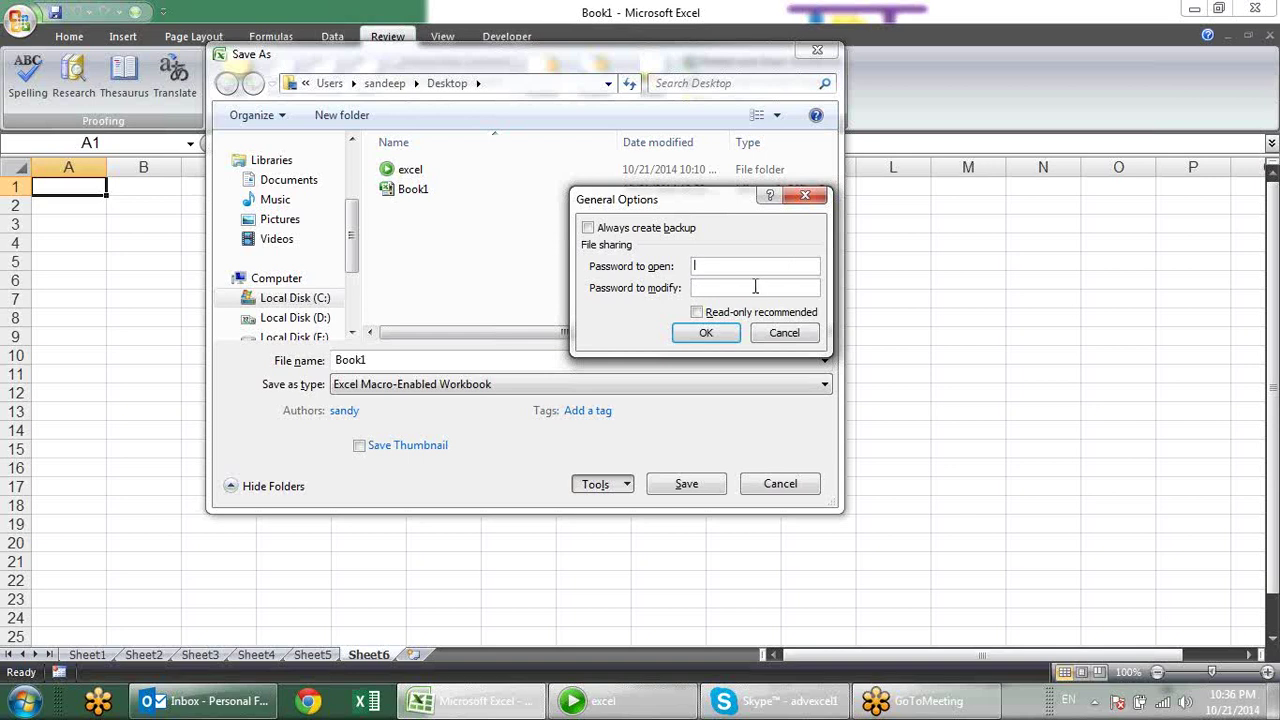
left_click(785, 333)
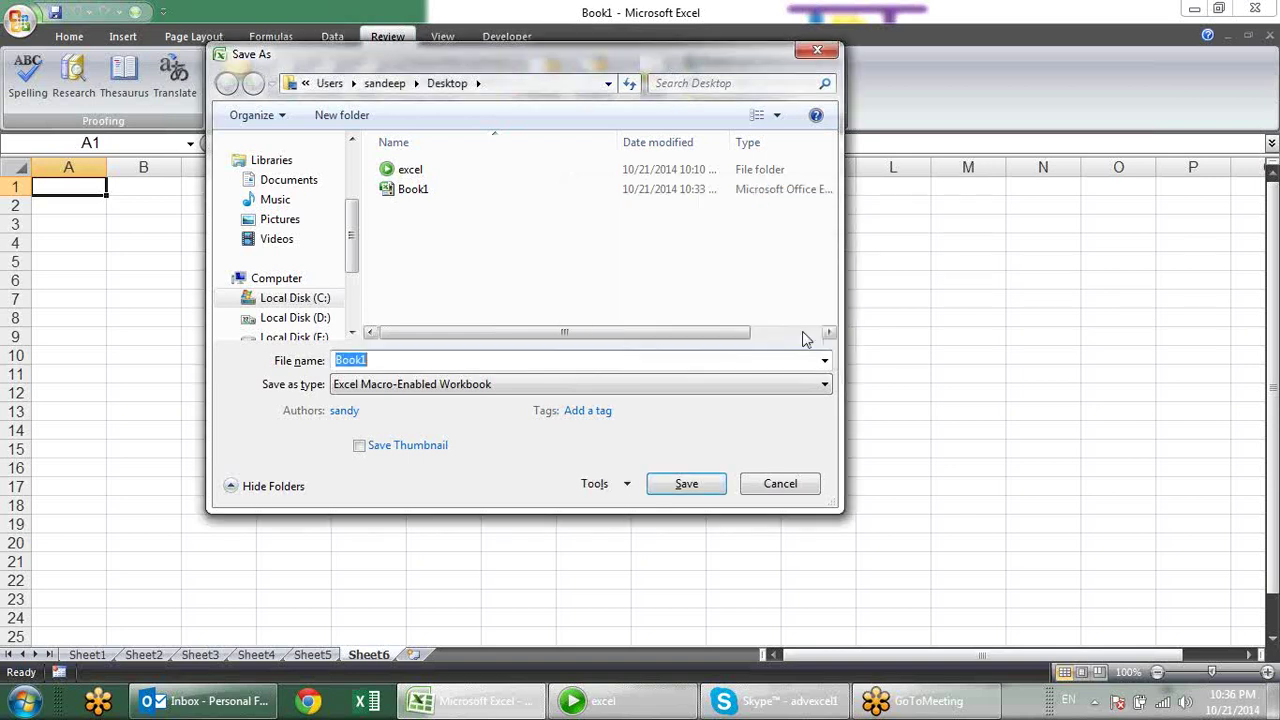
left_click(817, 50)
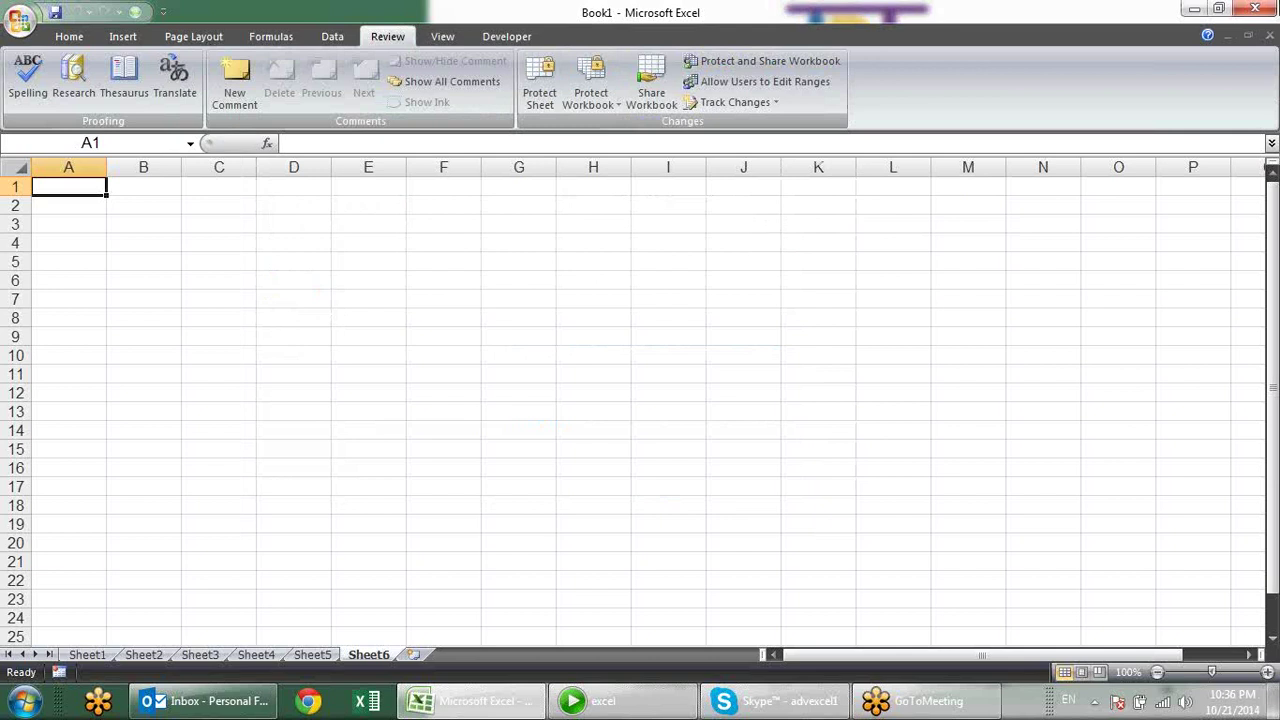
View the Encrypt Document password prompt and cancel without encrypting.
left_click(22, 22)
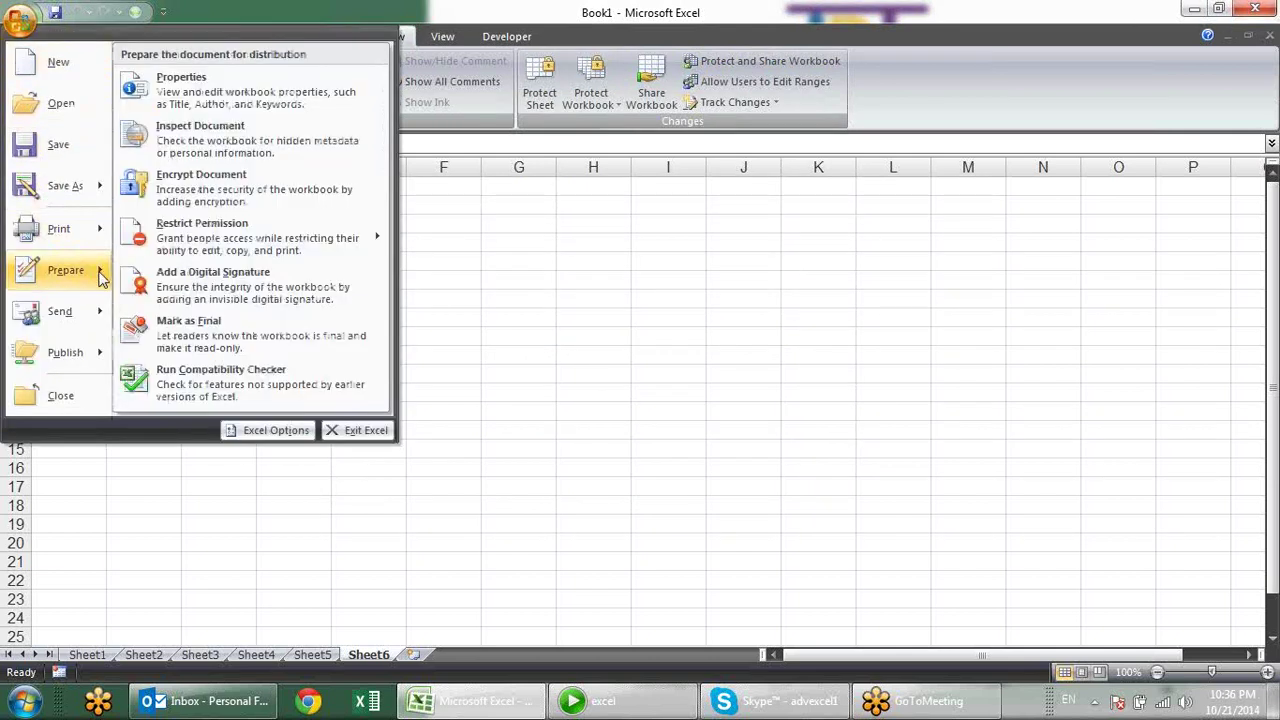
left_click(262, 192)
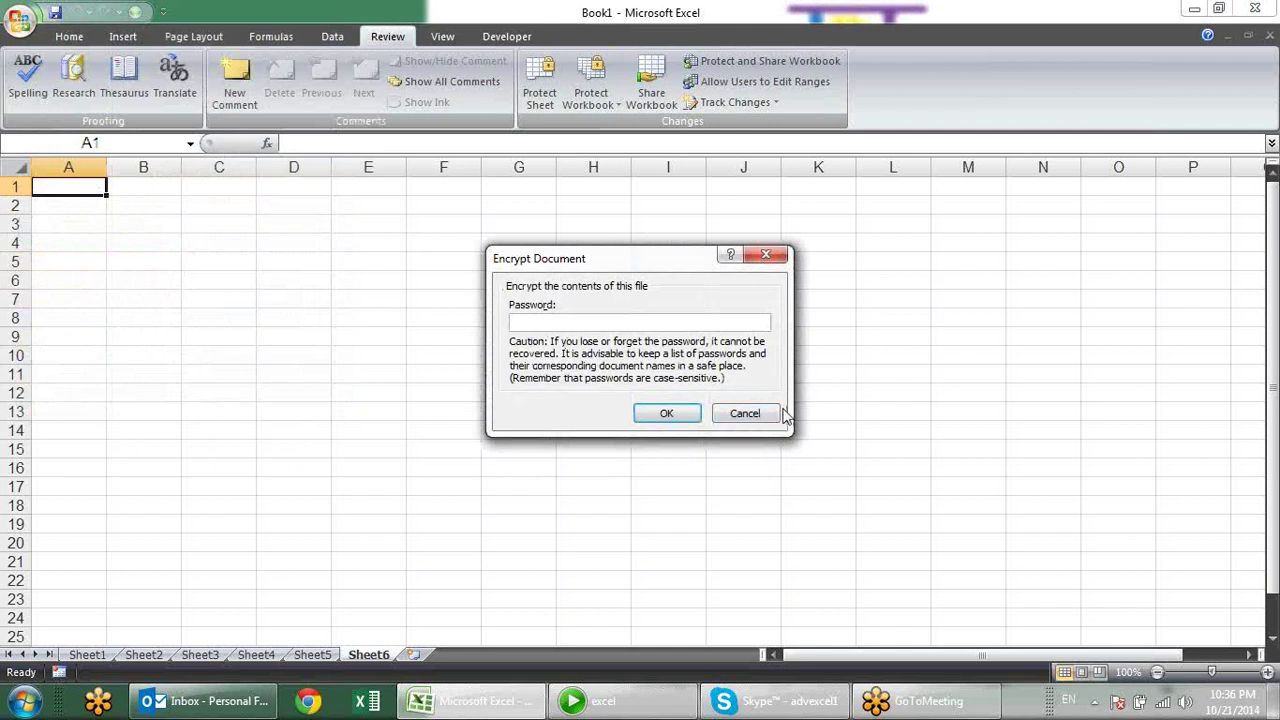
left_click(748, 414)
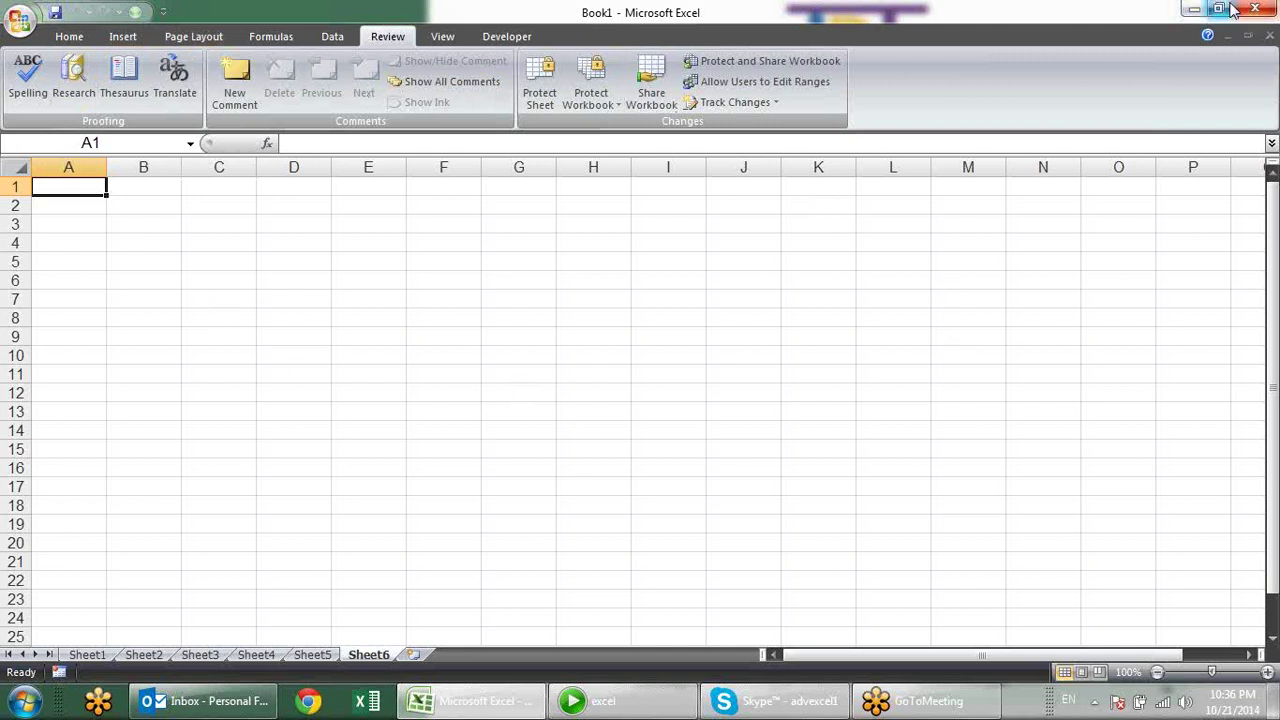
Return to protected Sheet1 and select the block C7:F17.
left_click(87, 654)
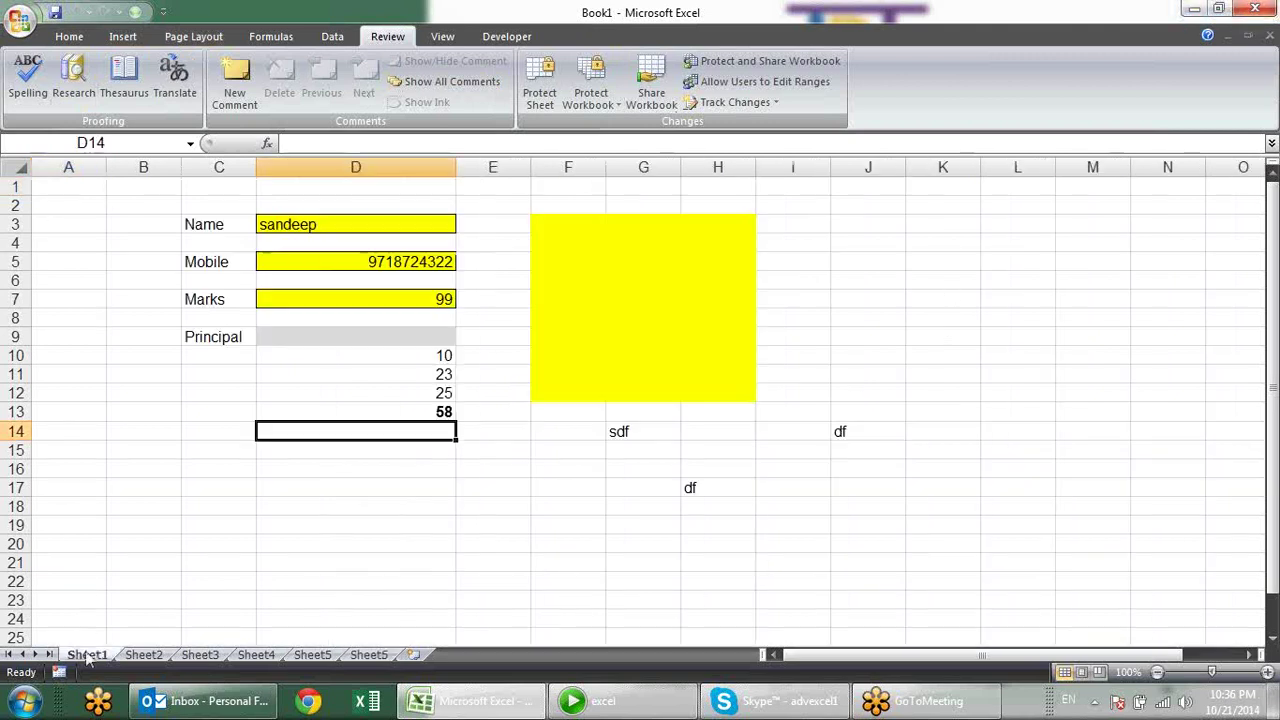
left_click(705, 450)
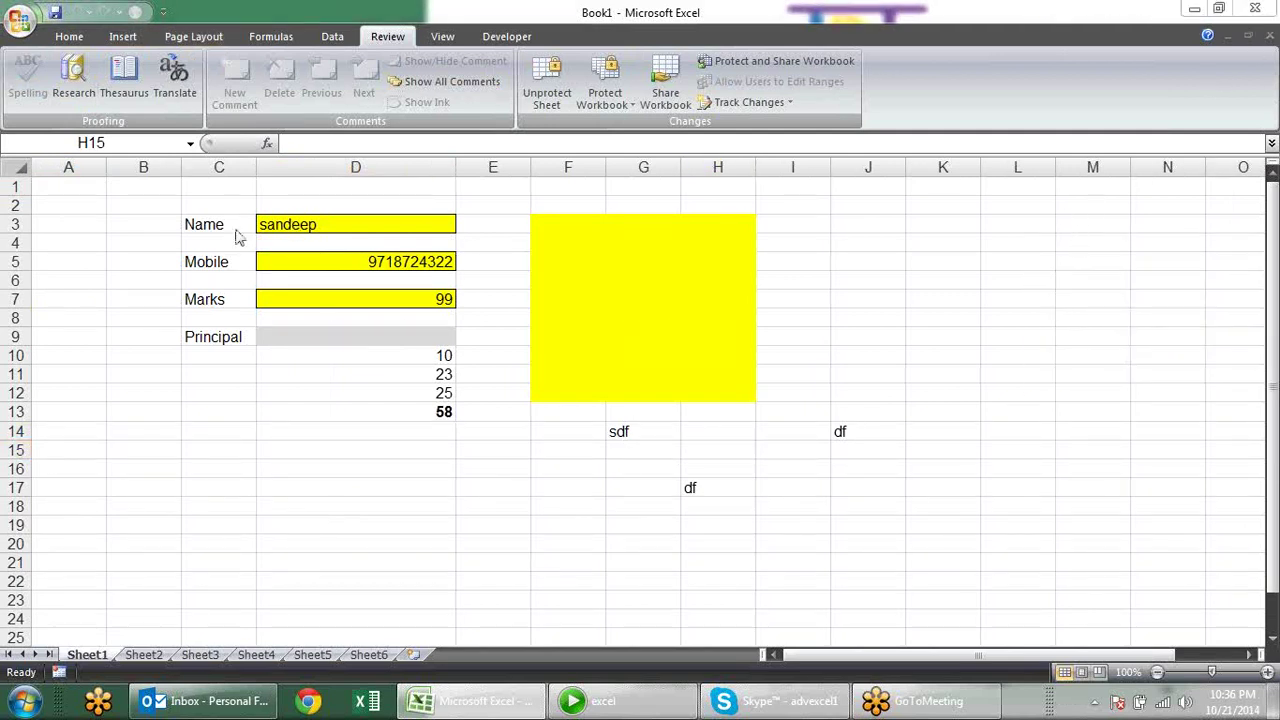
left_click_drag(565, 488, 200, 300)
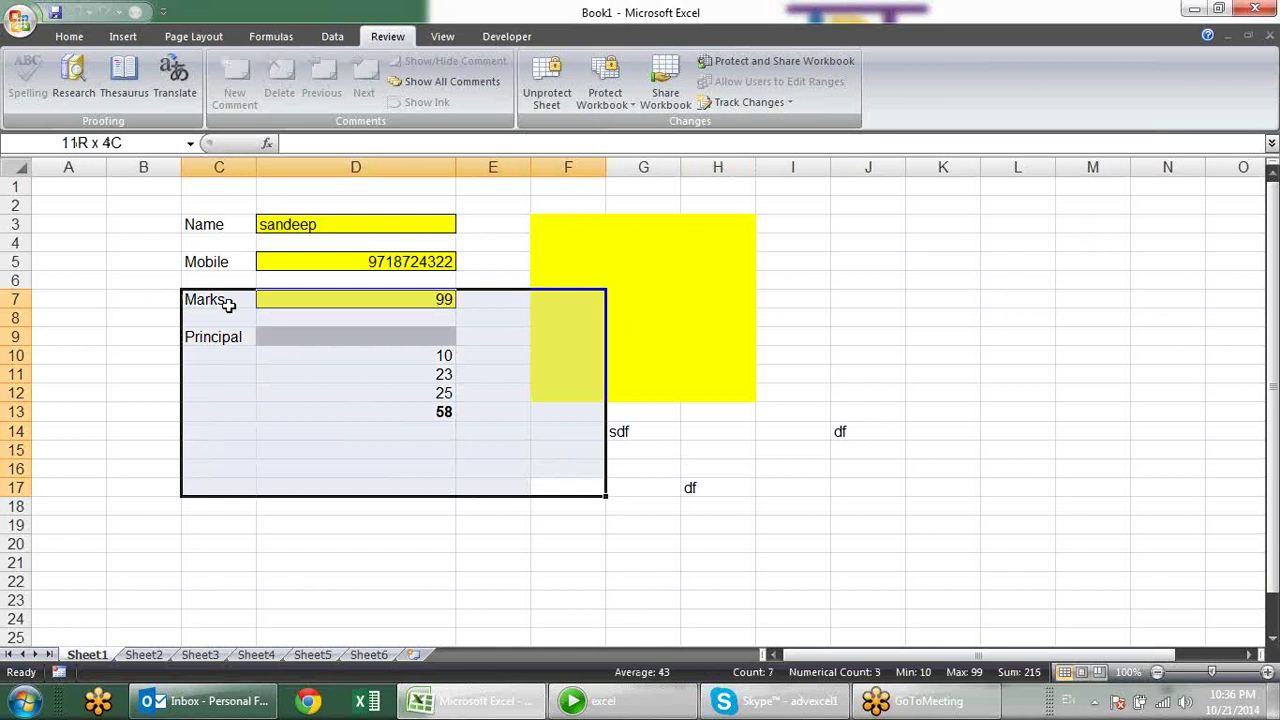